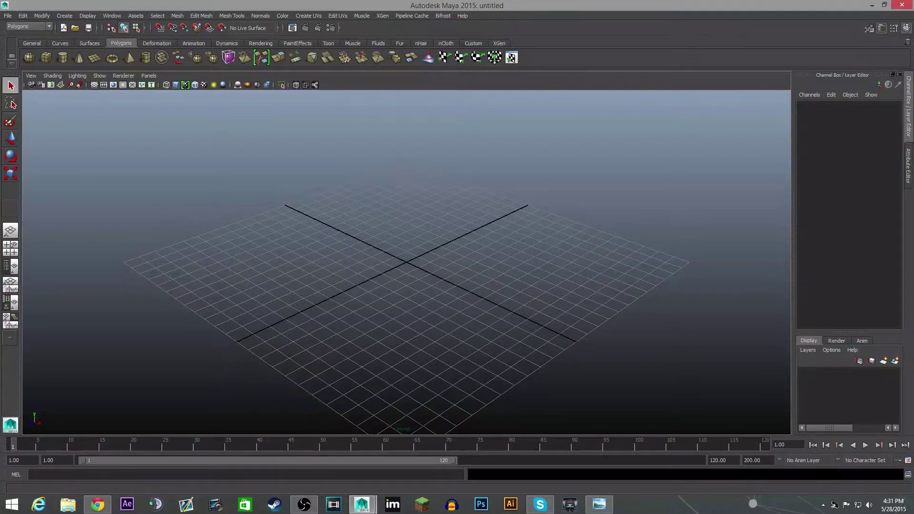
# - Bring up the Dasani bottle reference photo, examine its shape, and move its window out of the modelling area
pyautogui.hotkey('alt', 'Tab')
pyautogui.moveTo(475, 110); pyautogui.dragTo(421, 95)
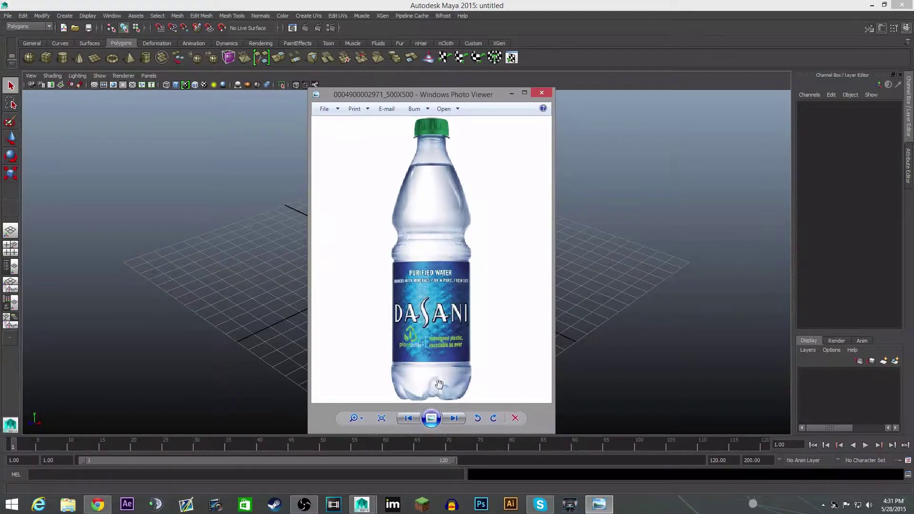
pyautogui.moveTo(443, 97); pyautogui.dragTo(0, 93)
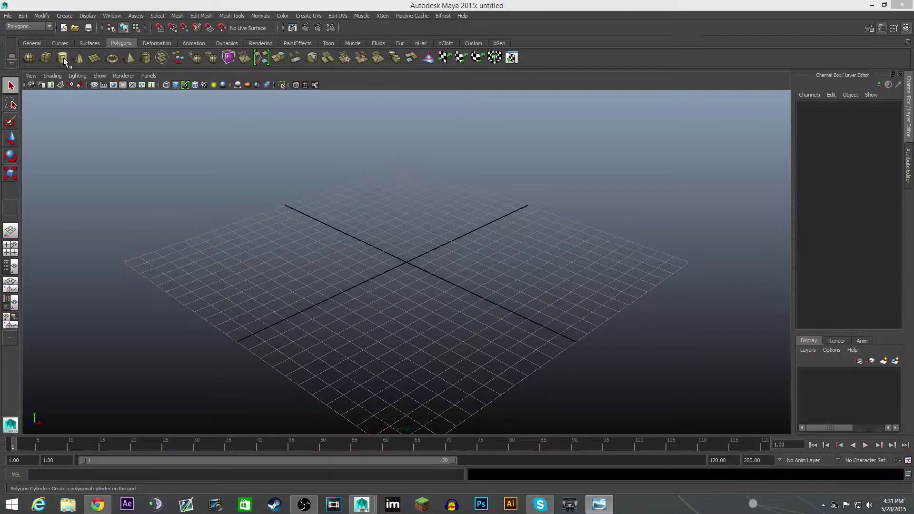
# - Create a polygon cylinder at the grid centre, about 1.8 in radius and 2.6 high
pyautogui.click(63, 59)
pyautogui.hotkey('ctrl', 'z')
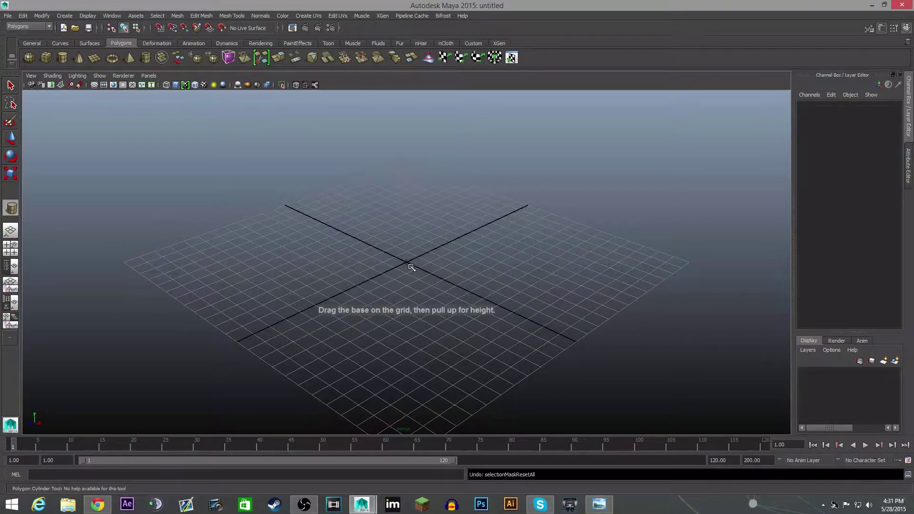
pyautogui.keyDown('shift'); pyautogui.moveTo(407, 262); pyautogui.dragTo(425, 260); pyautogui.keyUp('shift')
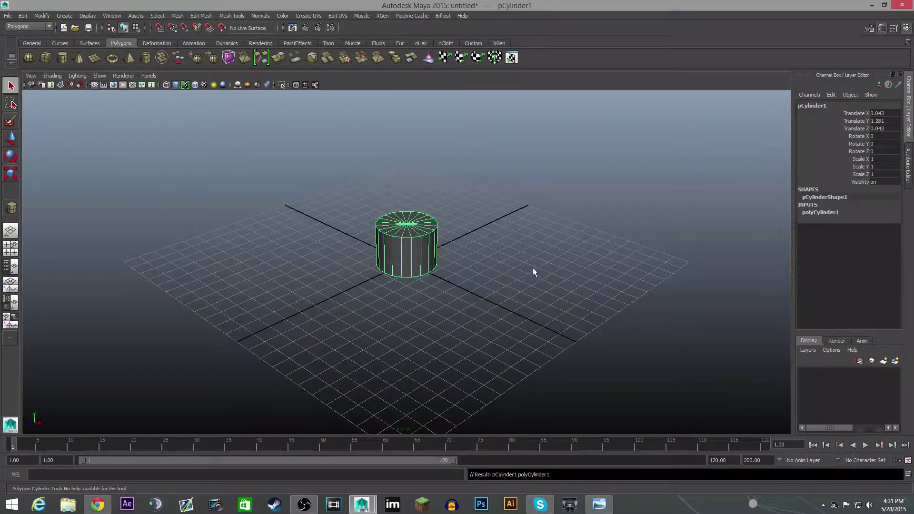
# - Set the cylinder's axis subdivisions to 40
pyautogui.keyDown('alt'); pyautogui.moveTo(493, 238); pyautogui.dragTo(443, 252); pyautogui.keyUp('alt')
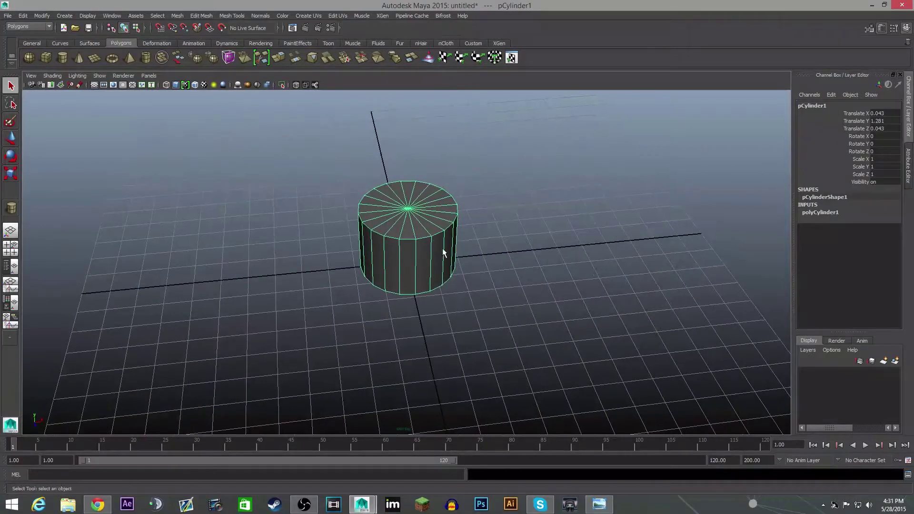
pyautogui.rightClick(413, 221)
pyautogui.click(383, 220)
pyautogui.keyDown('alt'); pyautogui.moveTo(383, 220); pyautogui.dragTo(498, 261); pyautogui.keyUp('alt')
pyautogui.moveTo(424, 222); pyautogui.dragTo(448, 206, button='right')
pyautogui.click(402, 222)
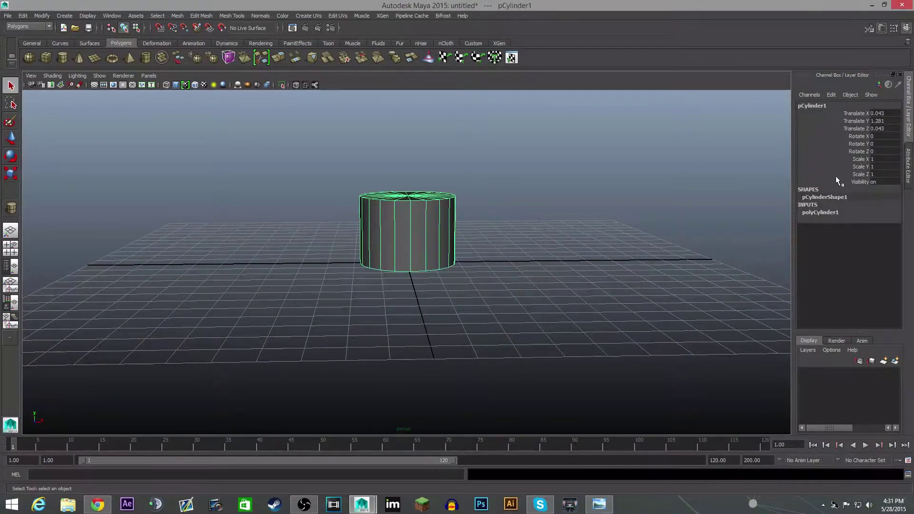
pyautogui.click(819, 213)
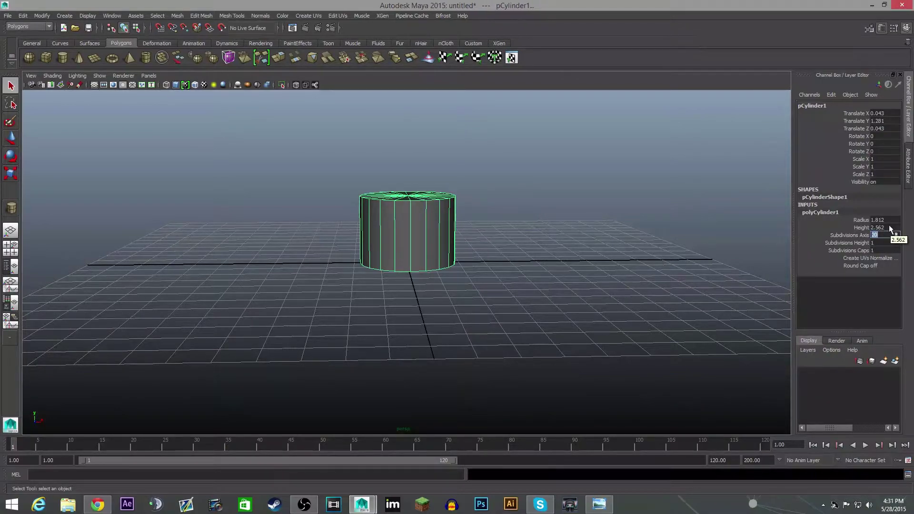
pyautogui.write('40')
pyautogui.press('Return')
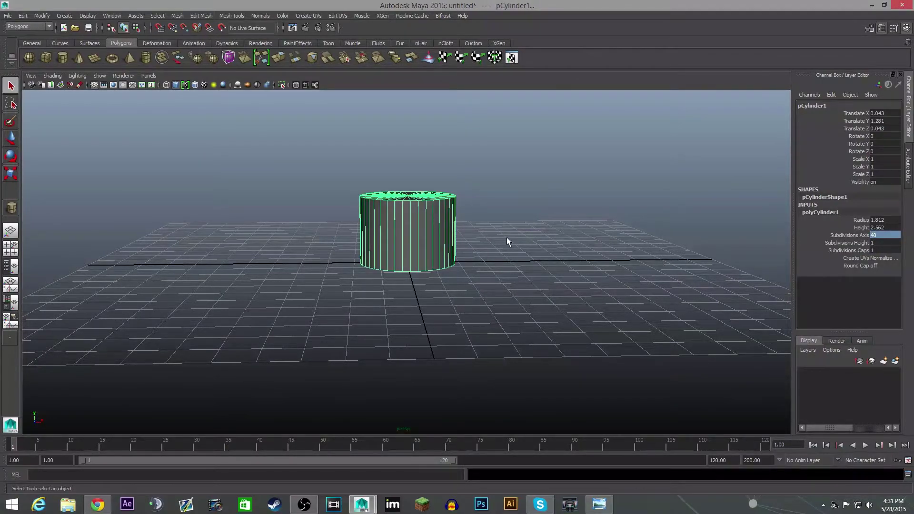
# - Select all vertices of the cylinder's top cap and raise them to a height of about 10.1
pyautogui.moveTo(506, 242)
pyautogui.keyDown('alt'); pyautogui.mouseDown()
pyautogui.moveTo(496, 257)
pyautogui.moveTo(510, 247)
pyautogui.mouseUp(); pyautogui.keyUp('alt')
pyautogui.rightClick(386, 206)
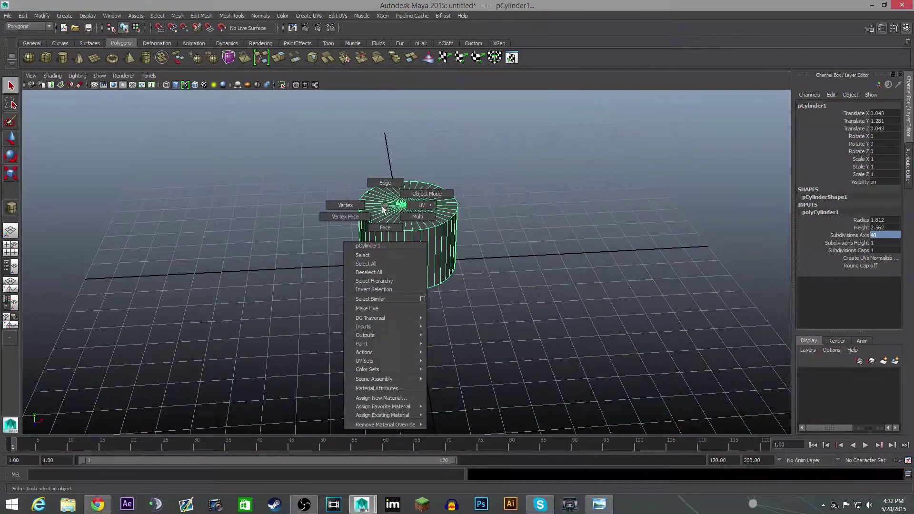
pyautogui.click(384, 191)
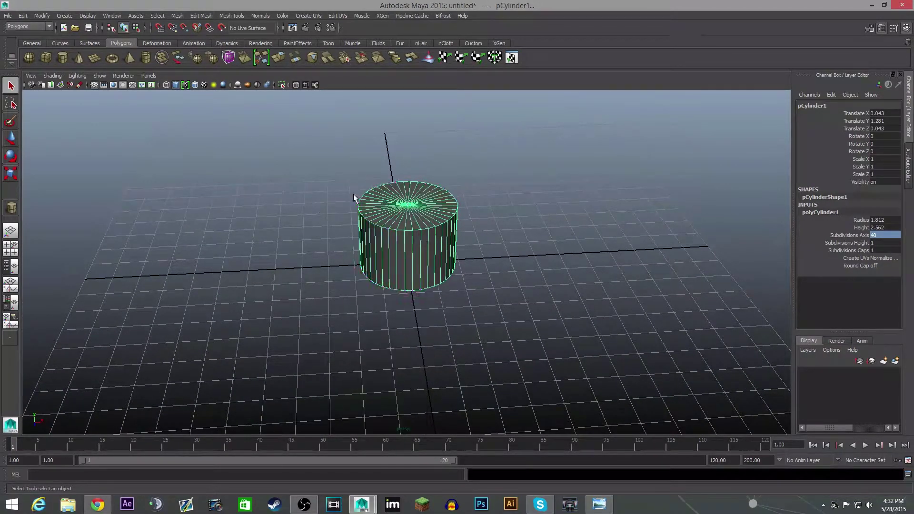
pyautogui.keyDown('alt'); pyautogui.moveTo(354, 193); pyautogui.dragTo(428, 205); pyautogui.keyUp('alt')
pyautogui.moveTo(326, 155); pyautogui.dragTo(487, 206)
pyautogui.scroll(-3, 481, 205)
pyautogui.press('e')
pyautogui.press('w')
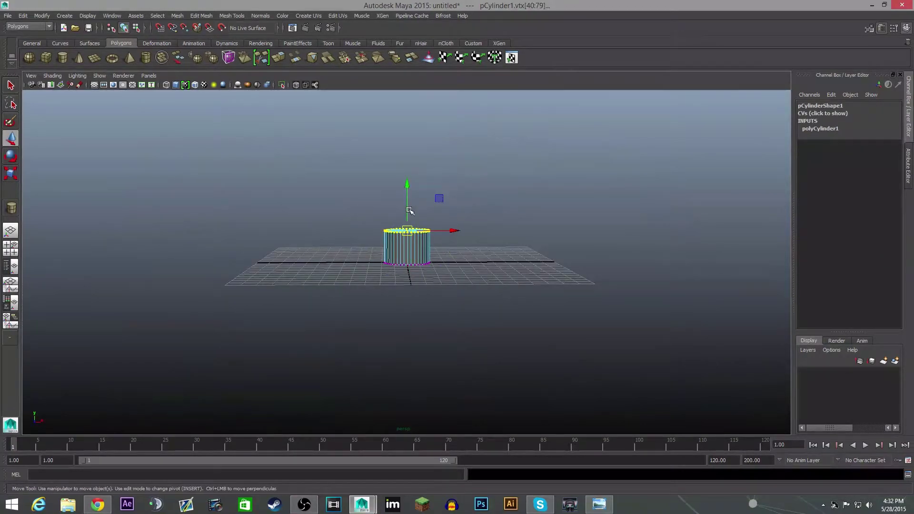
pyautogui.moveTo(408, 188); pyautogui.dragTo(425, 91)
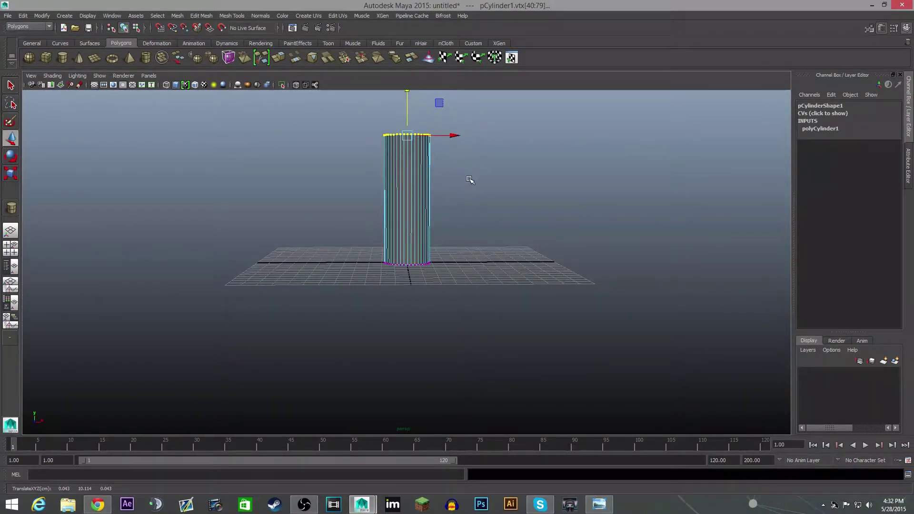
# - Lower the cylinder's top vertices to a height of about 7.1 and clear the selection
pyautogui.moveTo(470, 180)
pyautogui.keyDown('alt'); pyautogui.mouseDown()
pyautogui.moveTo(463, 216)
pyautogui.moveTo(471, 176)
pyautogui.mouseUp(); pyautogui.keyUp('alt')
pyautogui.keyDown('alt'); pyautogui.moveTo(471, 207); pyautogui.dragTo(469, 269, button='middle'); pyautogui.keyUp('alt')
pyautogui.scroll(3, 470, 269)
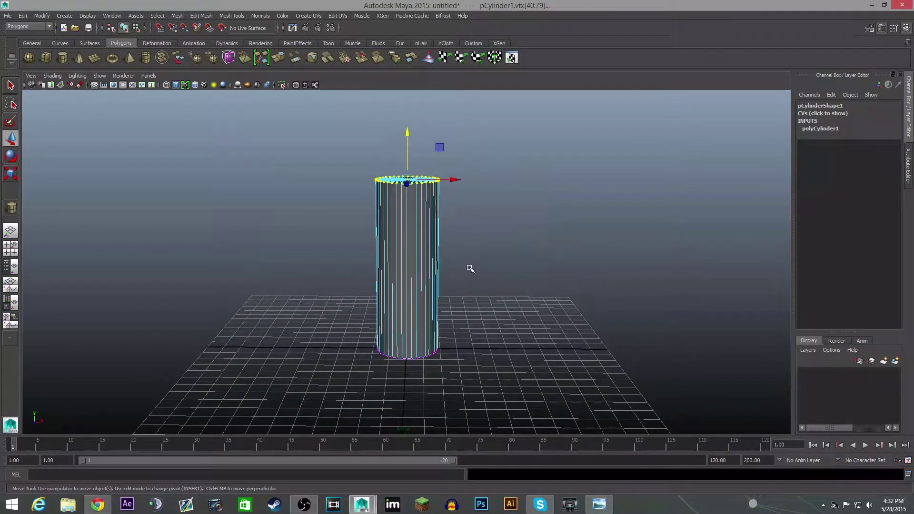
pyautogui.keyDown('alt'); pyautogui.moveTo(471, 269); pyautogui.dragTo(476, 236); pyautogui.keyUp('alt')
pyautogui.rightClick(389, 262)
pyautogui.click(472, 259)
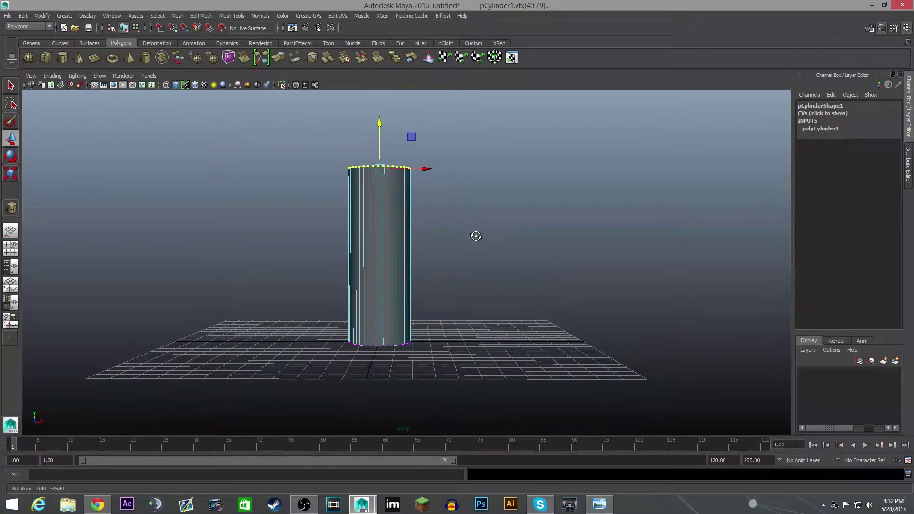
pyautogui.keyDown('alt'); pyautogui.moveTo(479, 202); pyautogui.dragTo(485, 230, button='middle'); pyautogui.keyUp('alt')
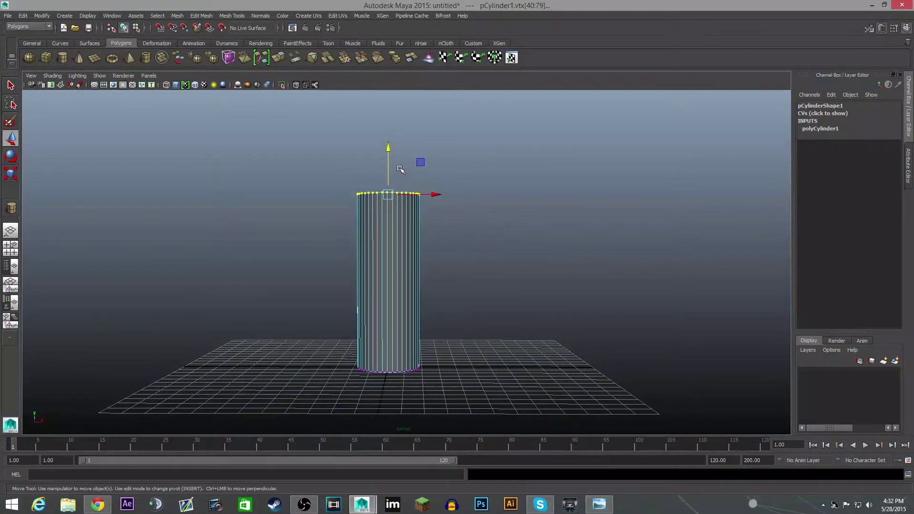
pyautogui.keyDown('alt'); pyautogui.moveTo(387, 154); pyautogui.dragTo(436, 170); pyautogui.keyUp('alt')
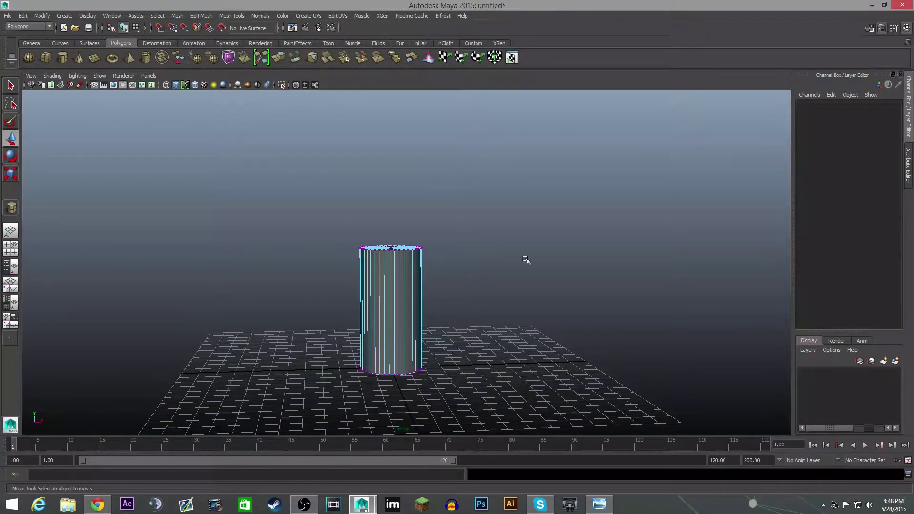
# - Switch the cylinder to edge selection and select the full edge loop around its top rim
pyautogui.keyDown('alt'); pyautogui.moveTo(526, 259); pyautogui.dragTo(522, 281); pyautogui.keyUp('alt')
pyautogui.rightClick(403, 272)
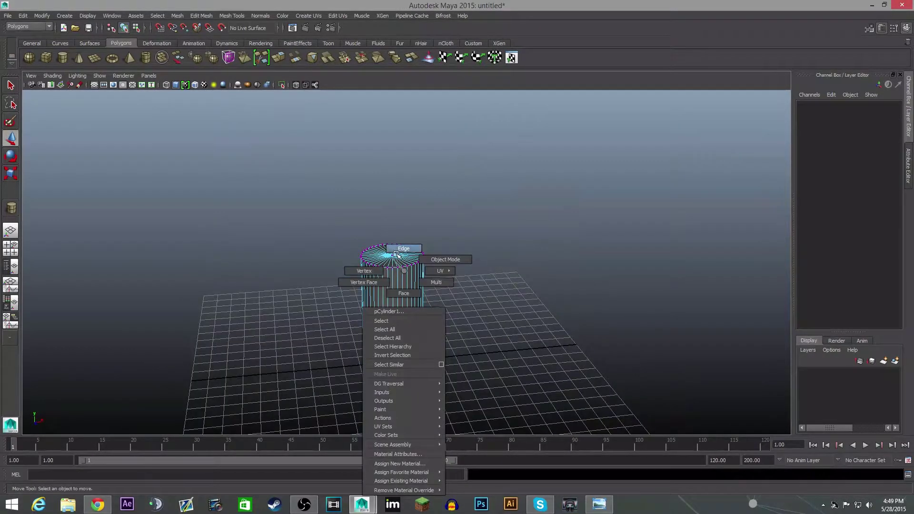
pyautogui.click(399, 252)
pyautogui.doubleClick(393, 269)
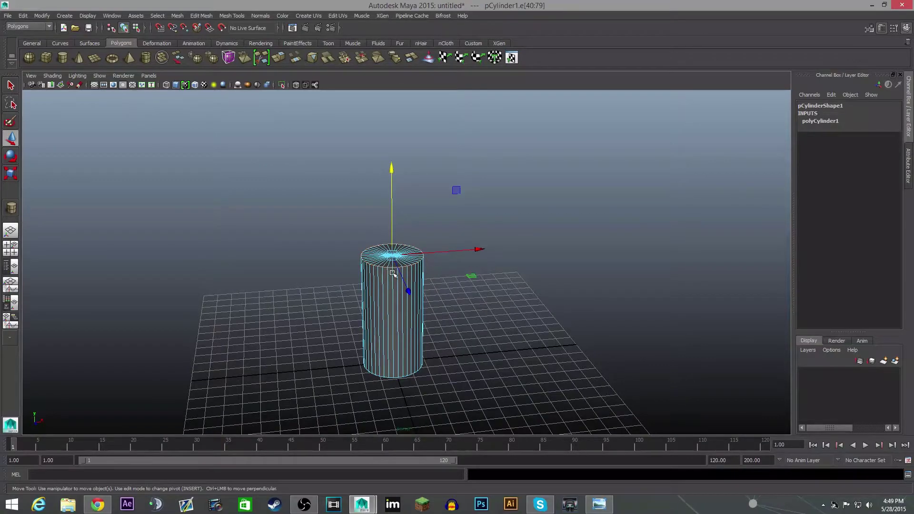
pyautogui.keyDown('alt'); pyautogui.moveTo(507, 339); pyautogui.dragTo(506, 316); pyautogui.keyUp('alt')
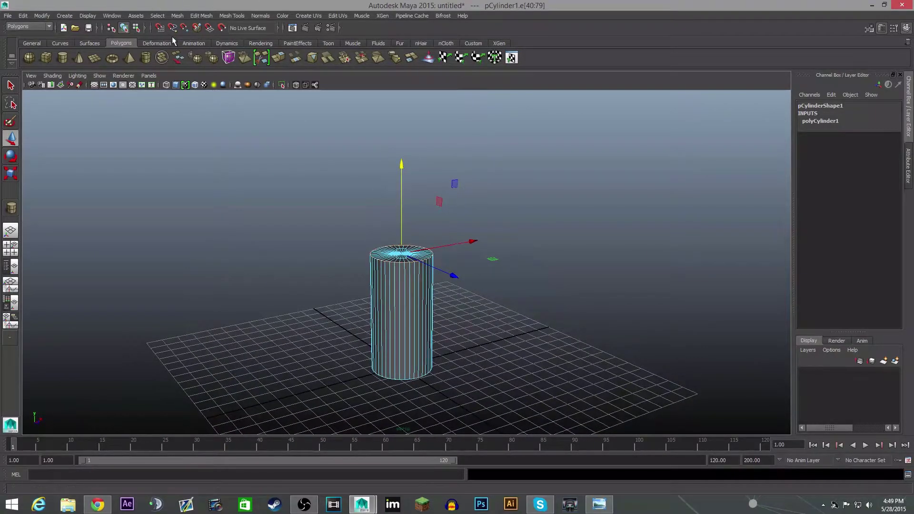
# - Extrude the top rim edge loop and raise the new edges slightly, to a height of about 7.2
pyautogui.click(181, 18)
pyautogui.moveTo(196, 19)
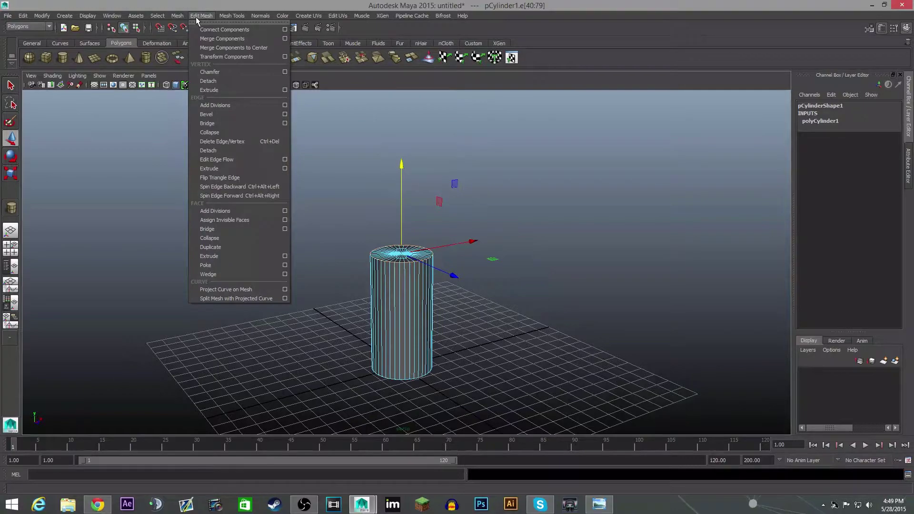
pyautogui.click(239, 168)
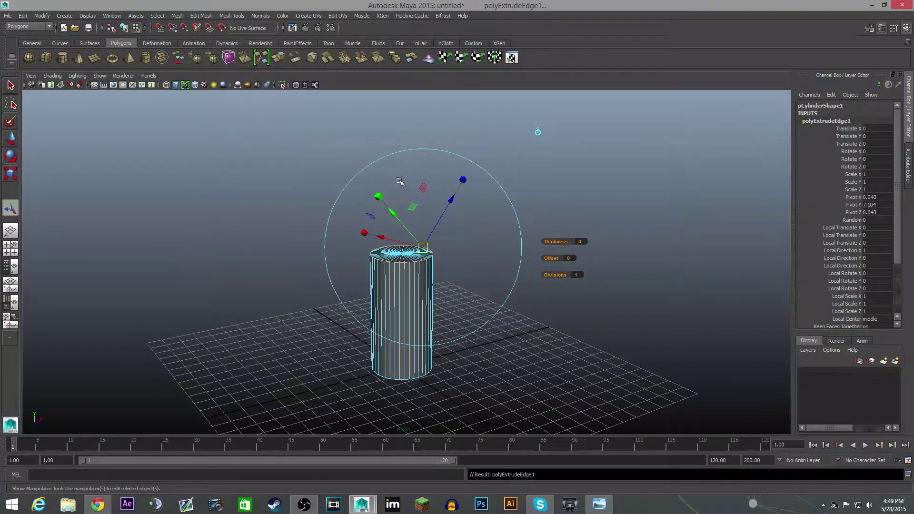
pyautogui.press('w')
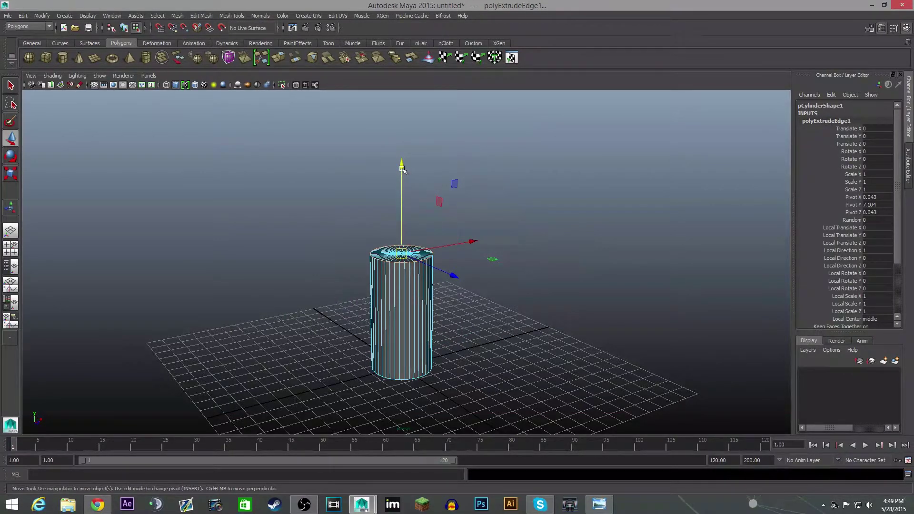
pyautogui.moveTo(403, 170); pyautogui.dragTo(402, 168)
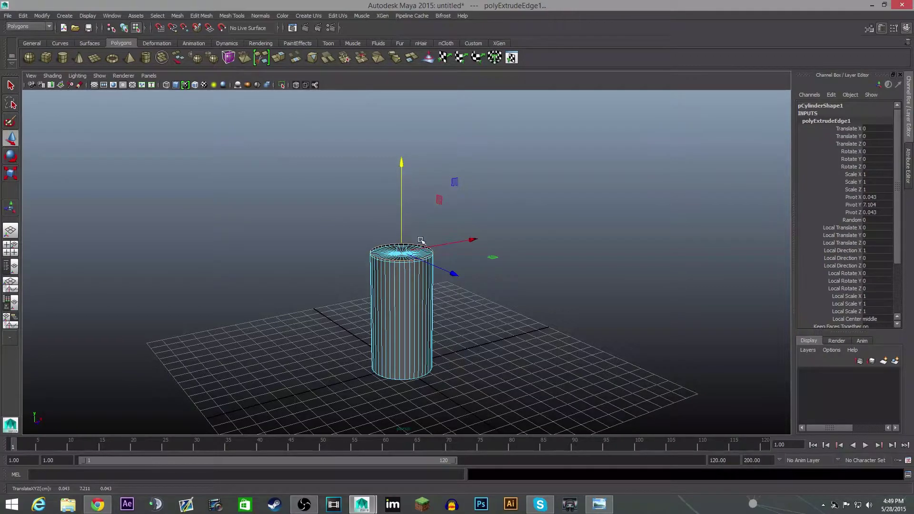
# - Scale the extruded top edge loop slightly inward
pyautogui.press('space')
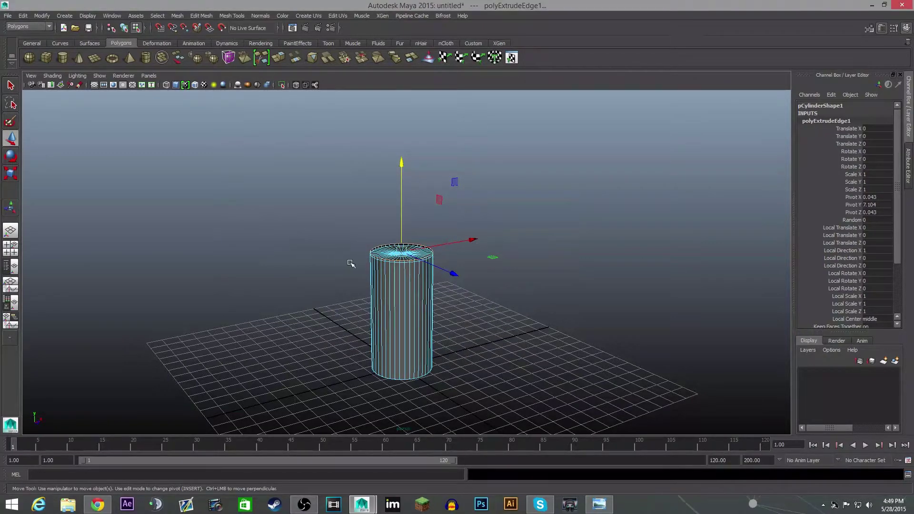
pyautogui.scroll(4, 412, 265)
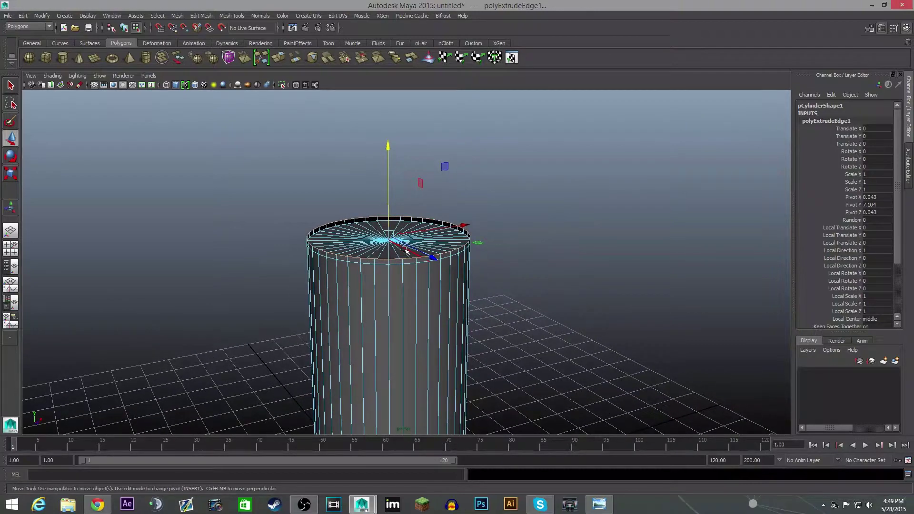
pyautogui.press('r')
pyautogui.moveTo(390, 237); pyautogui.dragTo(385, 237)
# - Extrude the rim edge loop two more times, raising it to a height of about 7.4
pyautogui.press('g')
pyautogui.press('w')
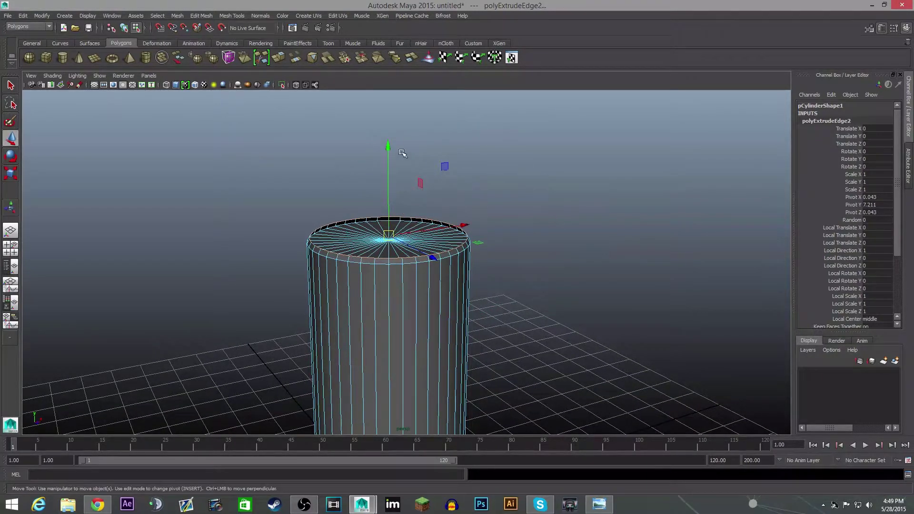
pyautogui.moveTo(389, 150); pyautogui.dragTo(390, 142)
pyautogui.hotkey('ctrl', 'e')
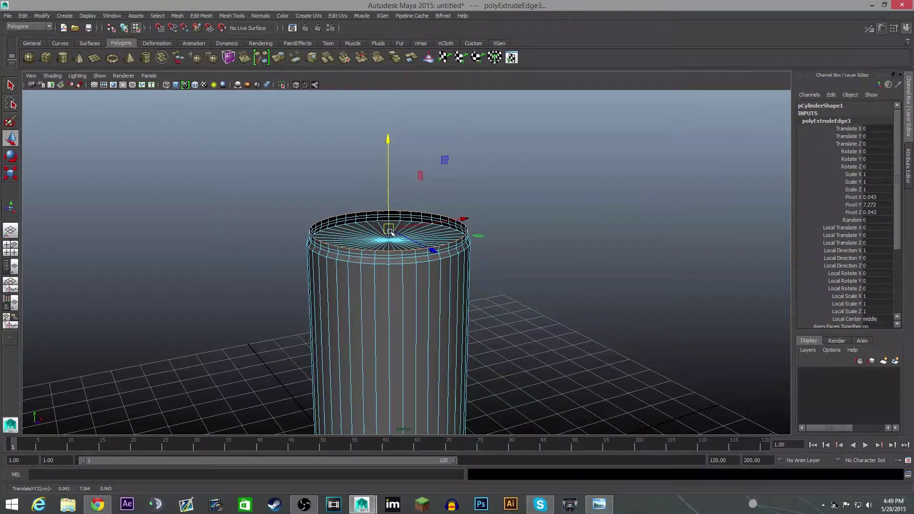
# - Extrude the rim edge loop again, scale it slightly outward, and inspect the rim's profile
pyautogui.hotkey('ctrl', 'e')
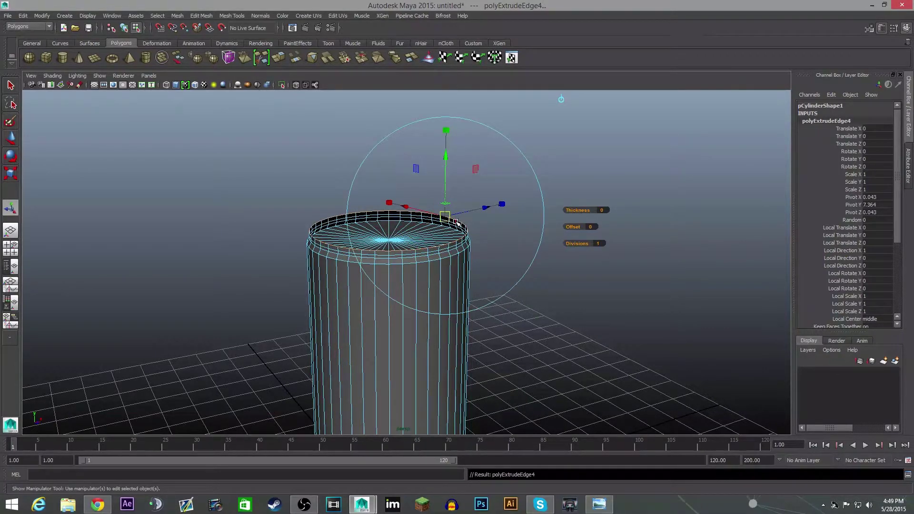
pyautogui.press('r')
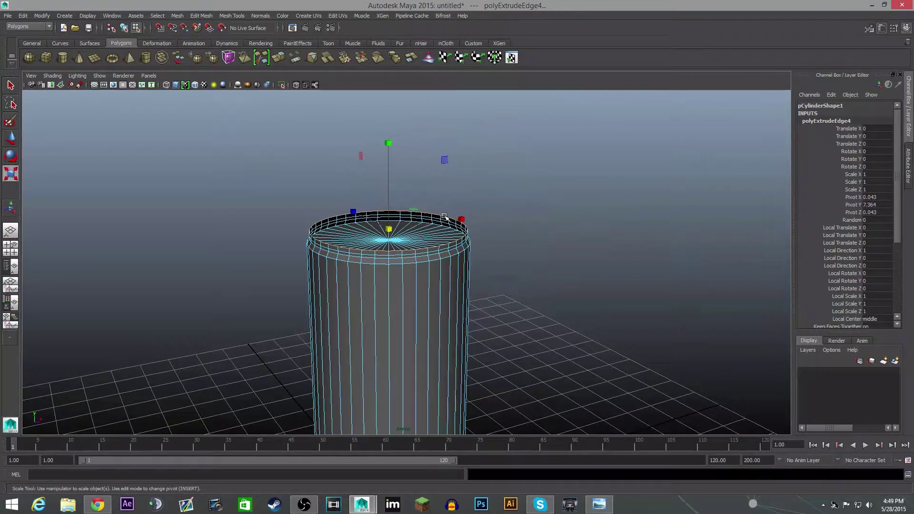
pyautogui.moveTo(393, 230); pyautogui.dragTo(476, 229)
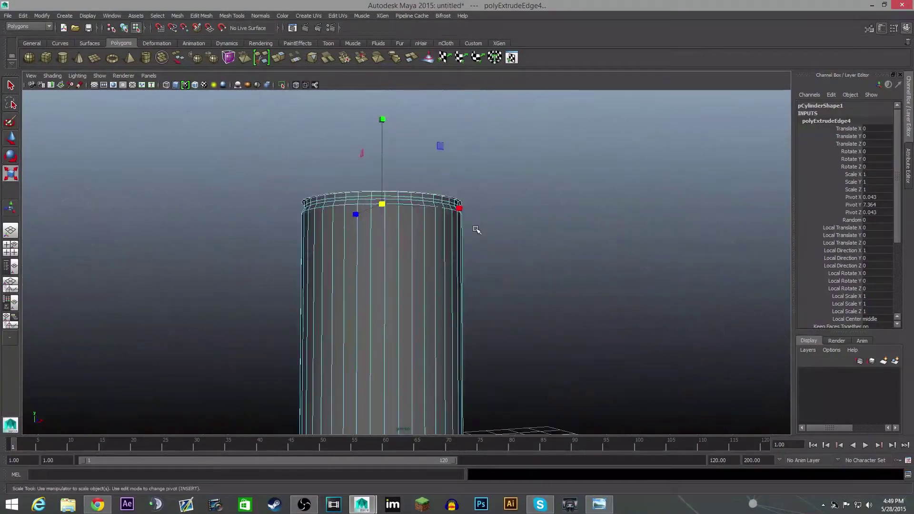
pyautogui.scroll(-3, 449, 326)
pyautogui.scroll(5, 441, 321)
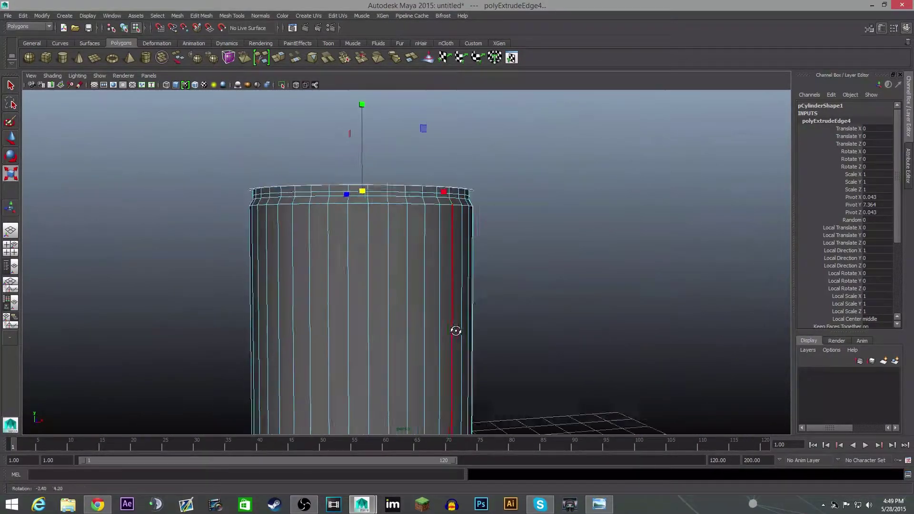
pyautogui.scroll(-1, 418, 279)
# - Undo the rim's scaling, raising and repeated extrusions back to the first edge extrusion
pyautogui.hotkey('ctrl', 'z')
pyautogui.hotkey('ctrl', 'z')
pyautogui.hotkey('ctrl', 'z')
pyautogui.hotkey('ctrl', 'z')
pyautogui.hotkey('ctrl', 'z')
pyautogui.hotkey('ctrl', 'z')
pyautogui.hotkey('ctrl', 'z')
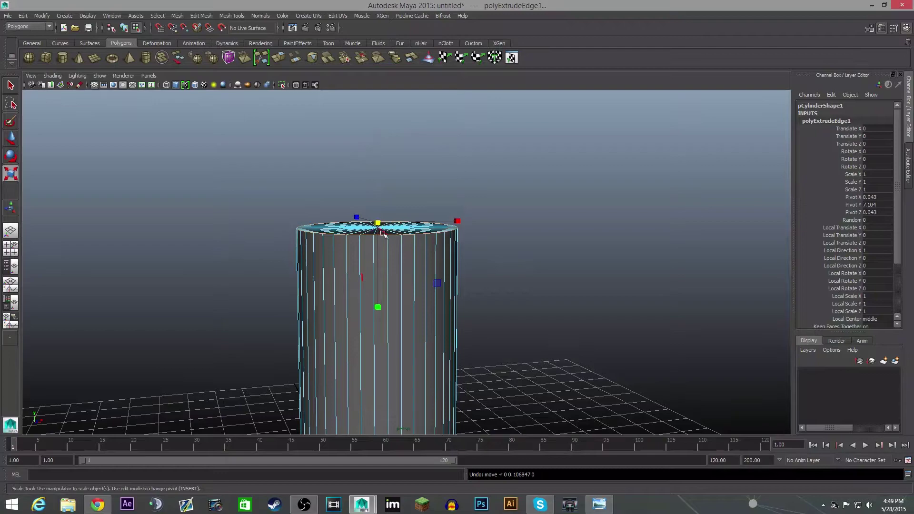
# - Try raising the extruded rim edges, then undo the move and the remaining edge extrusion
pyautogui.rightClick(356, 265)
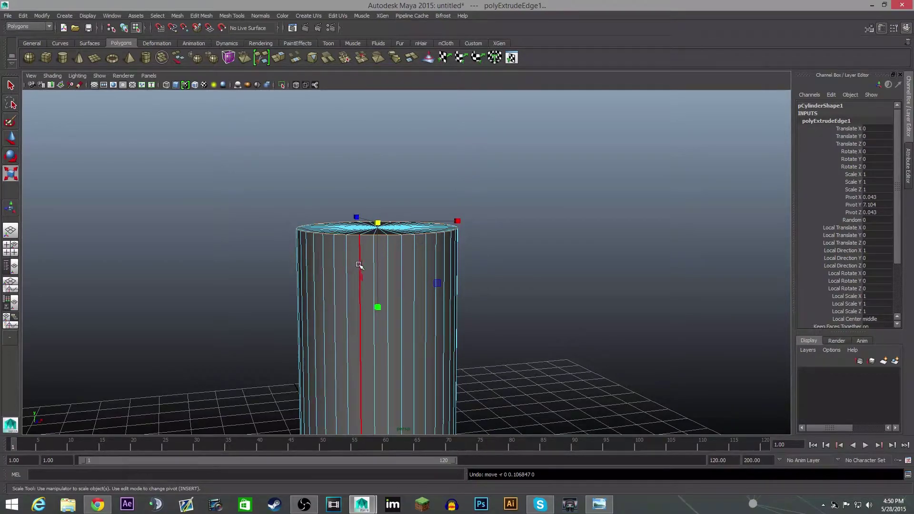
pyautogui.press('w')
pyautogui.moveTo(388, 139); pyautogui.dragTo(379, 93)
pyautogui.hotkey('ctrl', 'z')
pyautogui.hotkey('ctrl', 'z')
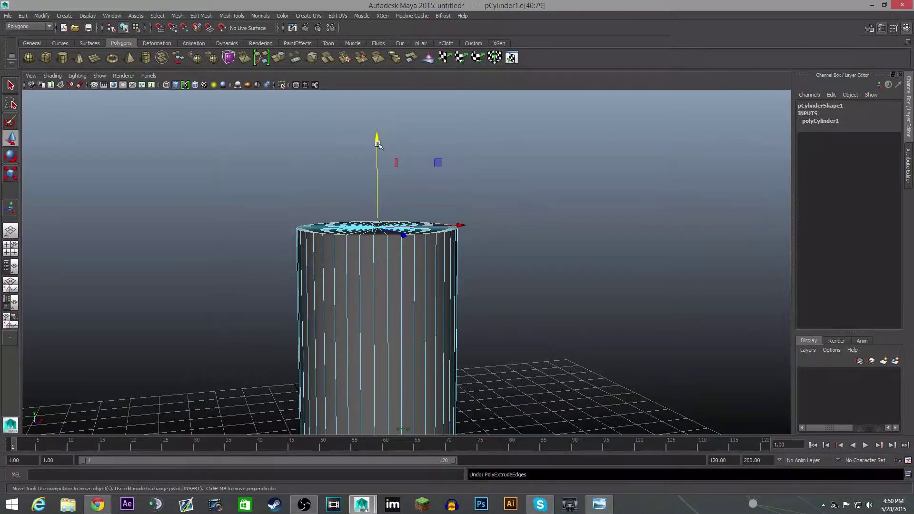
# - Raise the original top rim edge loop to make the cylinder body taller
pyautogui.moveTo(376, 143); pyautogui.dragTo(482, 147)
pyautogui.scroll(-4, 483, 153)
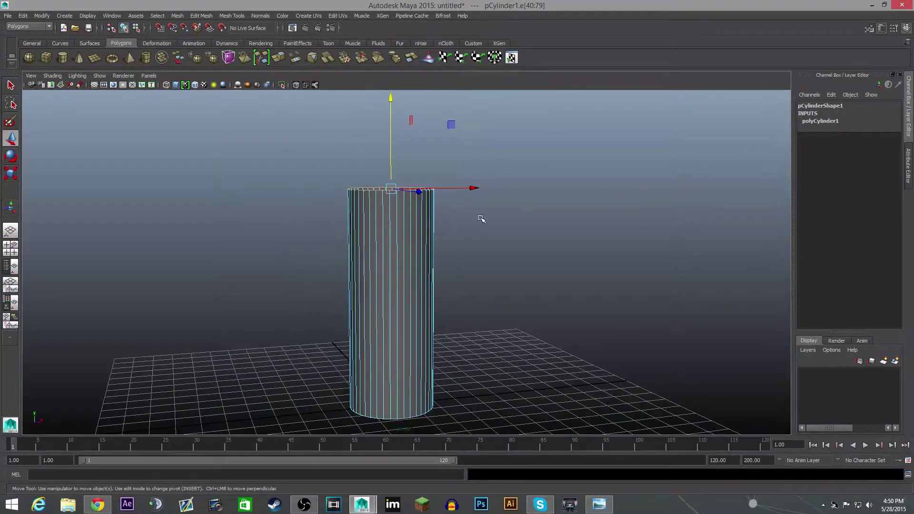
# - Raise the top rim edge loop a bit further to lengthen the cylinder body
pyautogui.moveTo(390, 129); pyautogui.dragTo(391, 95)
pyautogui.scroll(3, 442, 163)
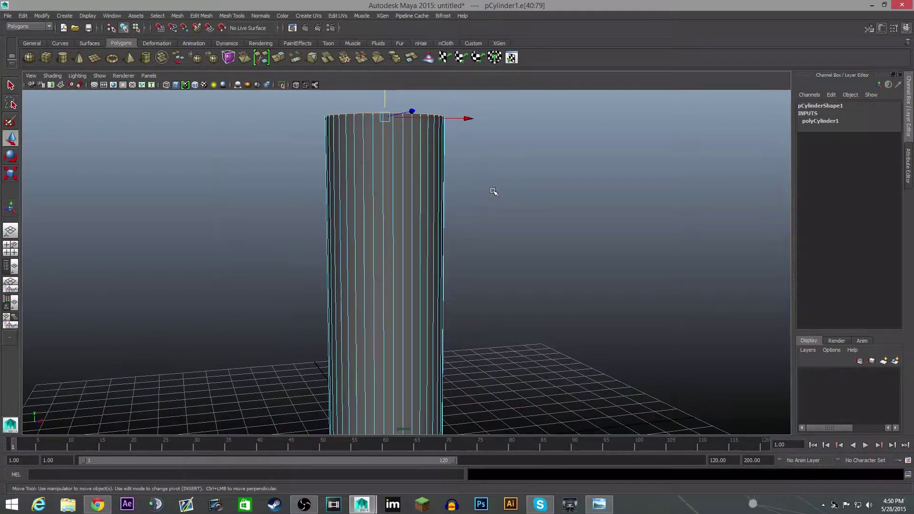
pyautogui.scroll(2, 491, 189)
pyautogui.keyDown('alt'); pyautogui.moveTo(492, 190); pyautogui.dragTo(526, 190, button='middle'); pyautogui.keyUp('alt')
# - Cut three closely spaced edge loops around the cylinder's body with the Multi-Cut tool
pyautogui.click(868, 29)
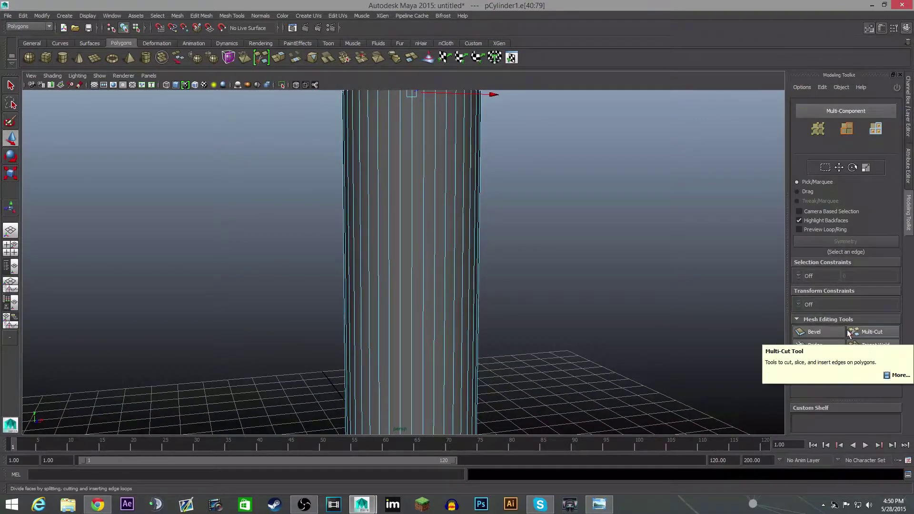
pyautogui.click(870, 333)
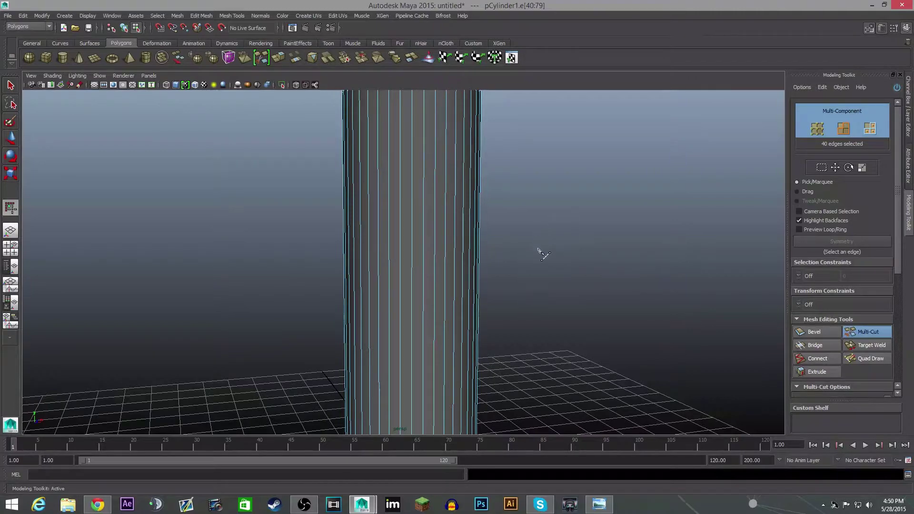
pyautogui.moveTo(541, 252)
pyautogui.keyDown('alt'); pyautogui.mouseDown(button='middle')
pyautogui.moveTo(518, 251)
pyautogui.moveTo(530, 259)
pyautogui.mouseUp(button='middle'); pyautogui.keyUp('alt')
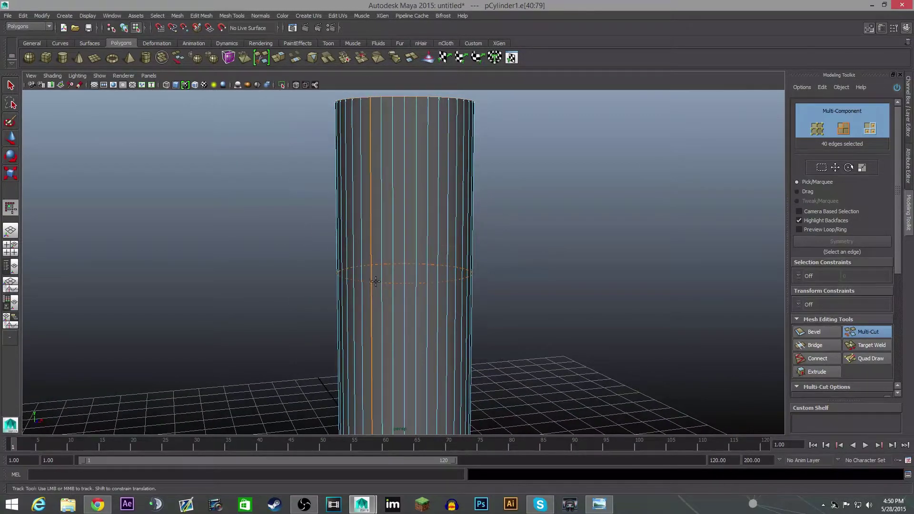
pyautogui.keyDown('alt'); pyautogui.moveTo(469, 270); pyautogui.dragTo(473, 263); pyautogui.keyUp('alt')
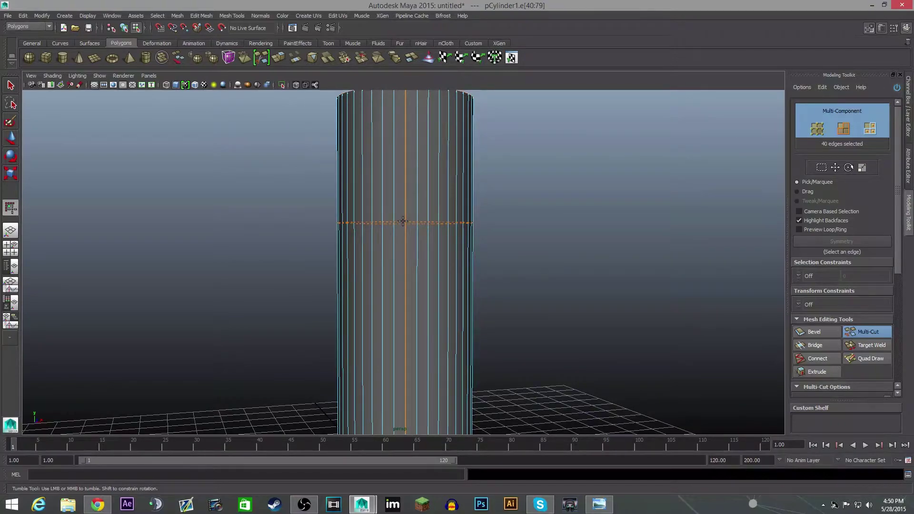
pyautogui.keyDown('ctrl'); pyautogui.click(404, 245); pyautogui.keyUp('ctrl')
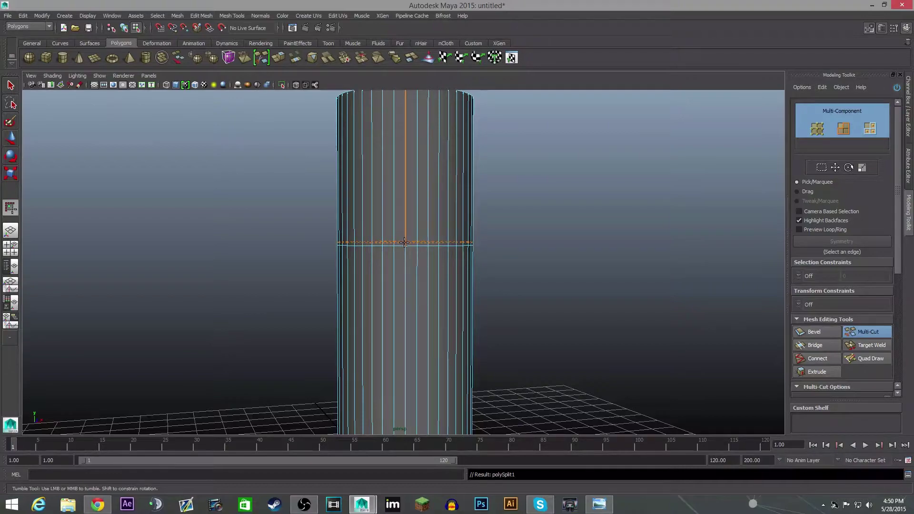
pyautogui.keyDown('ctrl'); pyautogui.click(404, 241); pyautogui.keyUp('ctrl')
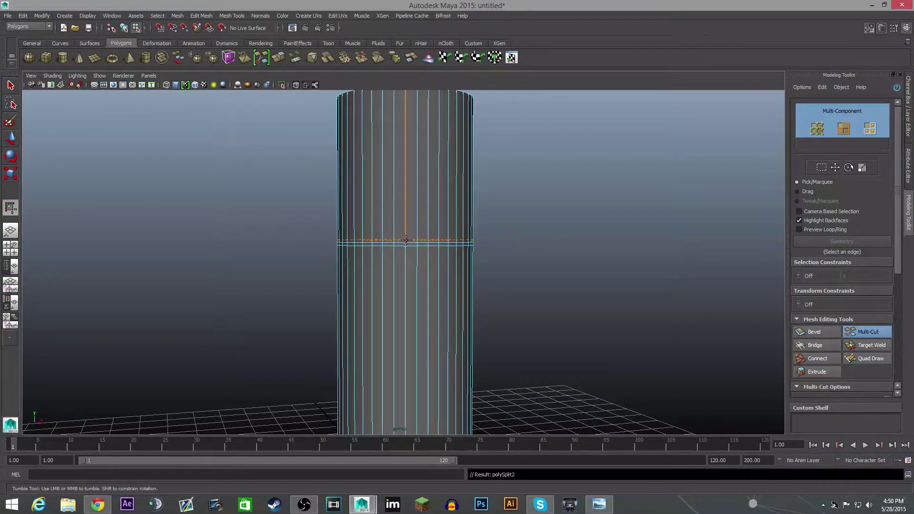
pyautogui.keyDown('ctrl'); pyautogui.click(407, 240); pyautogui.keyUp('ctrl')
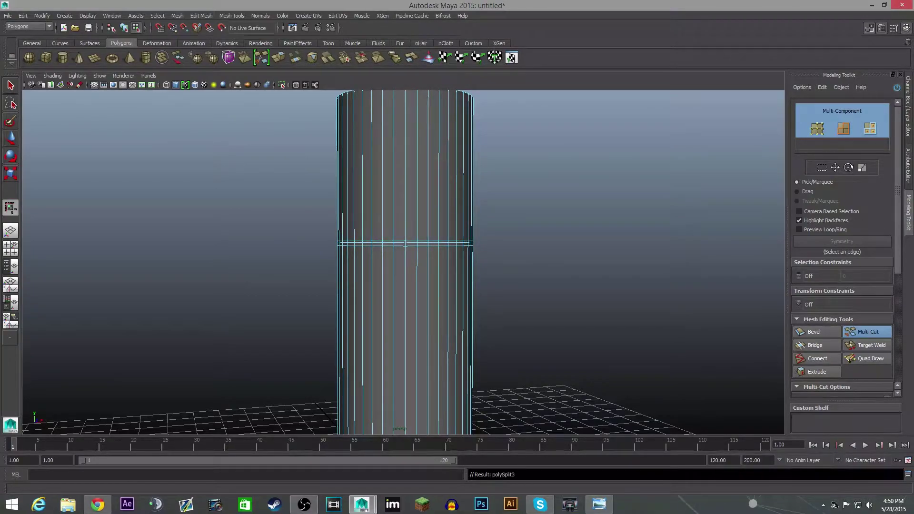
# - Bring up the Dasani bottle reference photo and move it clear of the modelling view
pyautogui.click(599, 504)
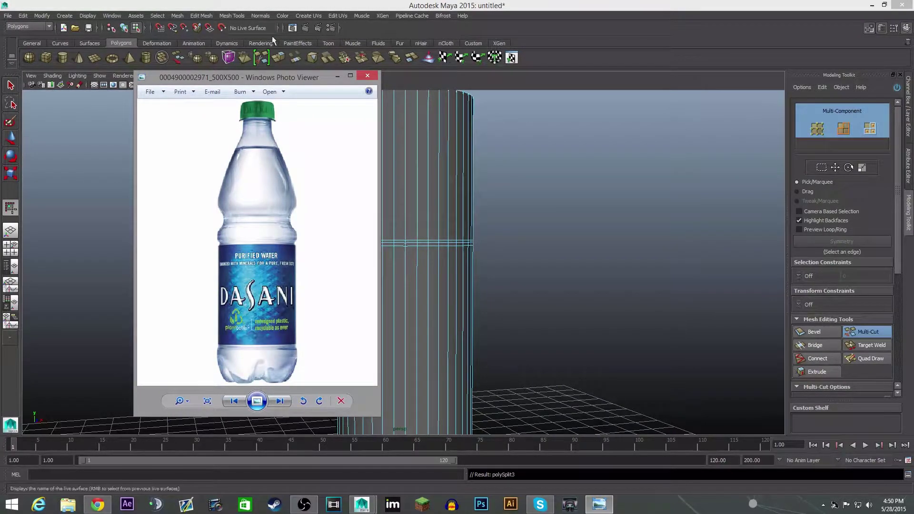
pyautogui.moveTo(282, 82); pyautogui.dragTo(0, 74)
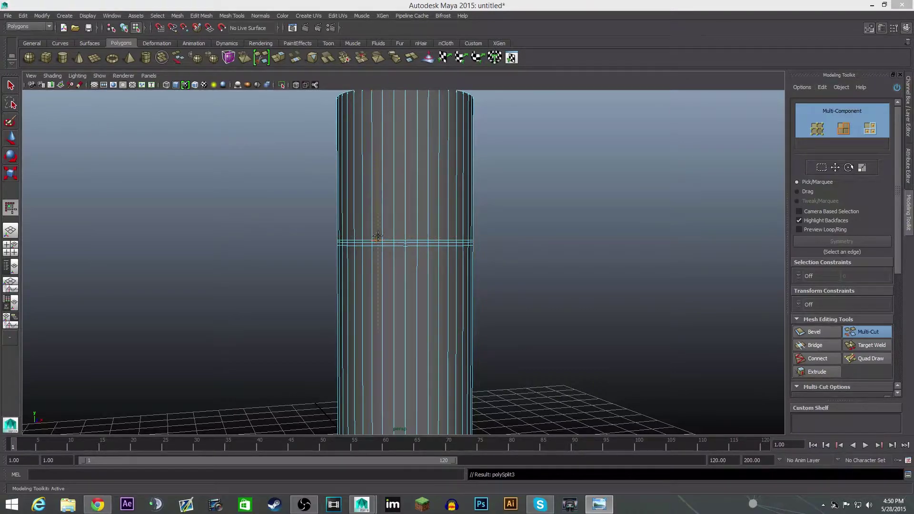
pyautogui.keyDown('alt'); pyautogui.moveTo(575, 261); pyautogui.dragTo(571, 276); pyautogui.keyUp('alt')
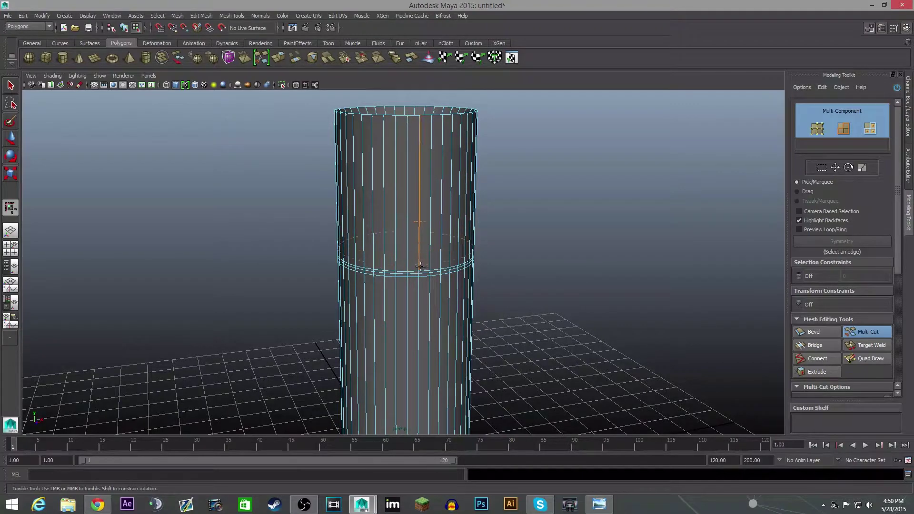
# - Cut eight more edge loops at increasing heights above the first three, plus one just below the top rim, and finish cutting
pyautogui.click(418, 255)
pyautogui.keyDown('alt'); pyautogui.moveTo(536, 273); pyautogui.dragTo(518, 249); pyautogui.keyUp('alt')
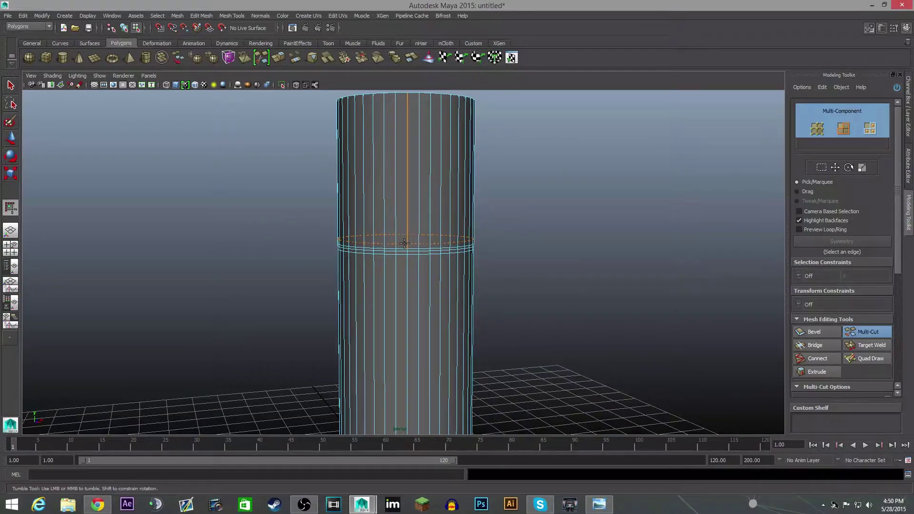
pyautogui.keyDown('ctrl'); pyautogui.click(404, 243); pyautogui.keyUp('ctrl')
pyautogui.keyDown('ctrl'); pyautogui.click(405, 236); pyautogui.keyUp('ctrl')
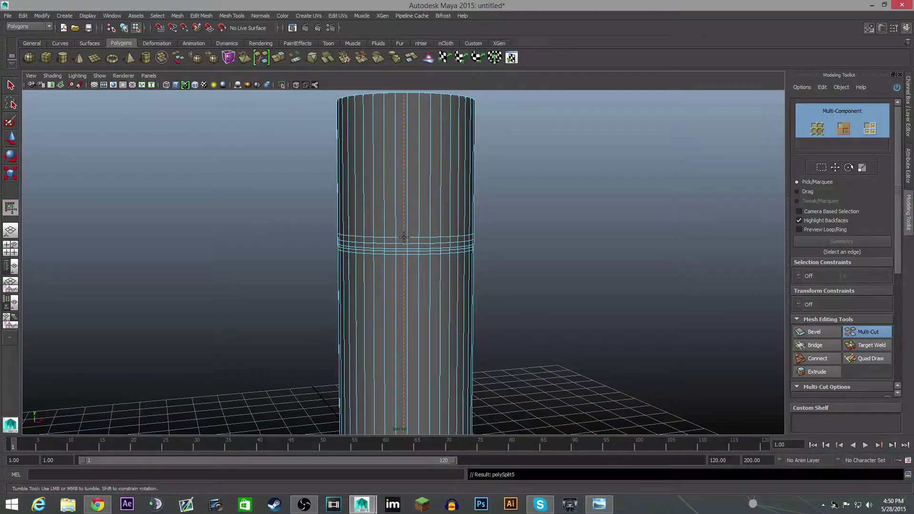
pyautogui.click(403, 223)
pyautogui.click(404, 217)
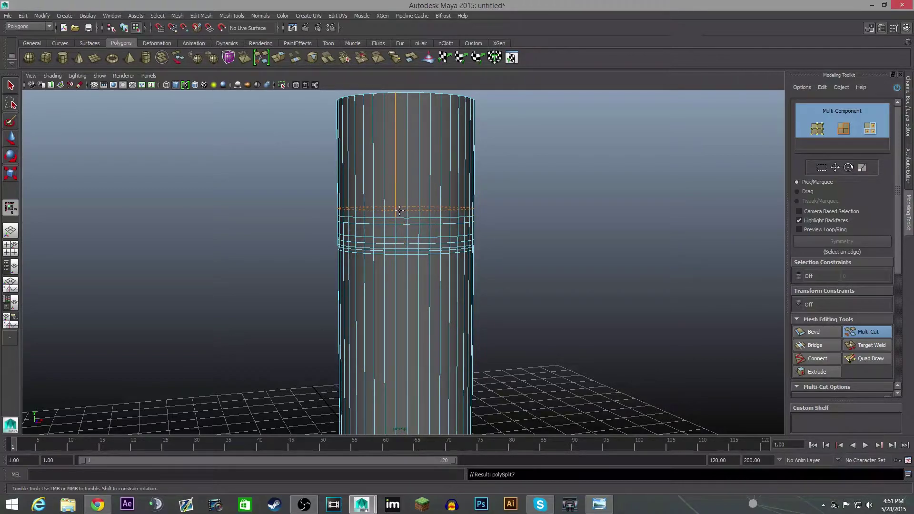
pyautogui.click(400, 209)
pyautogui.click(395, 200)
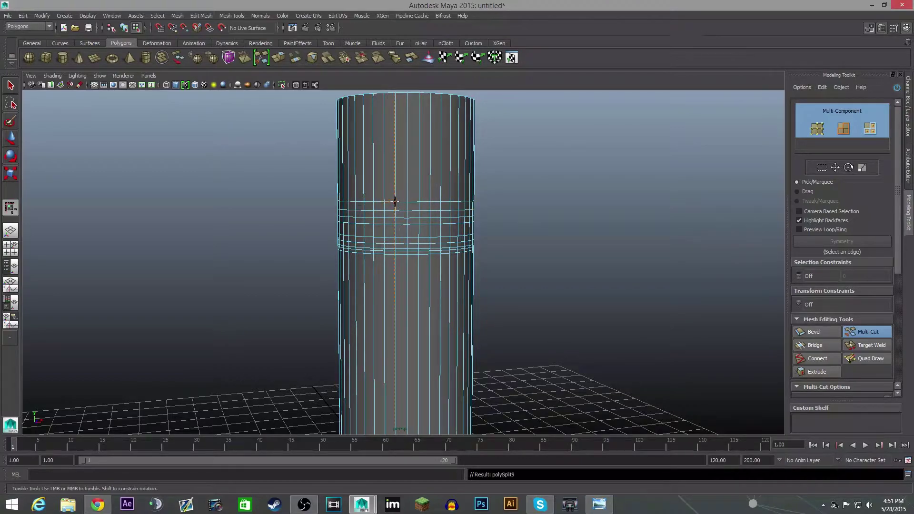
pyautogui.click(394, 191)
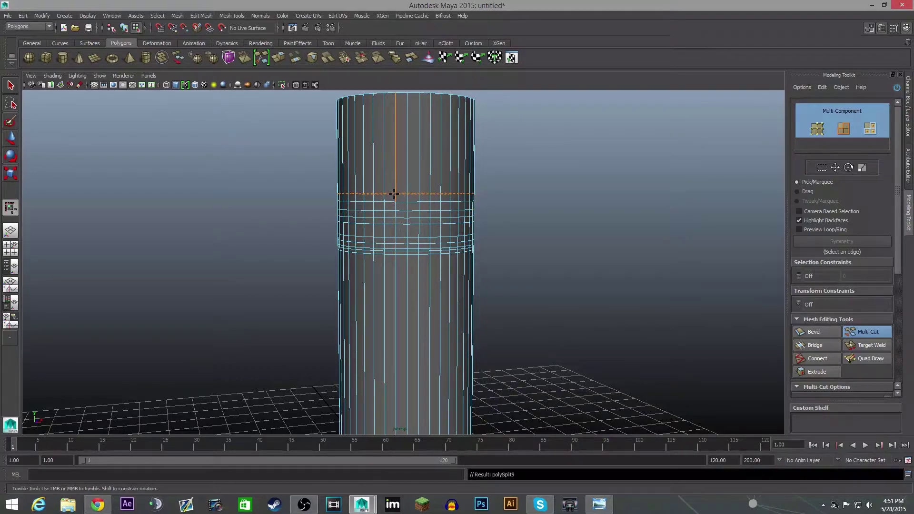
pyautogui.click(394, 187)
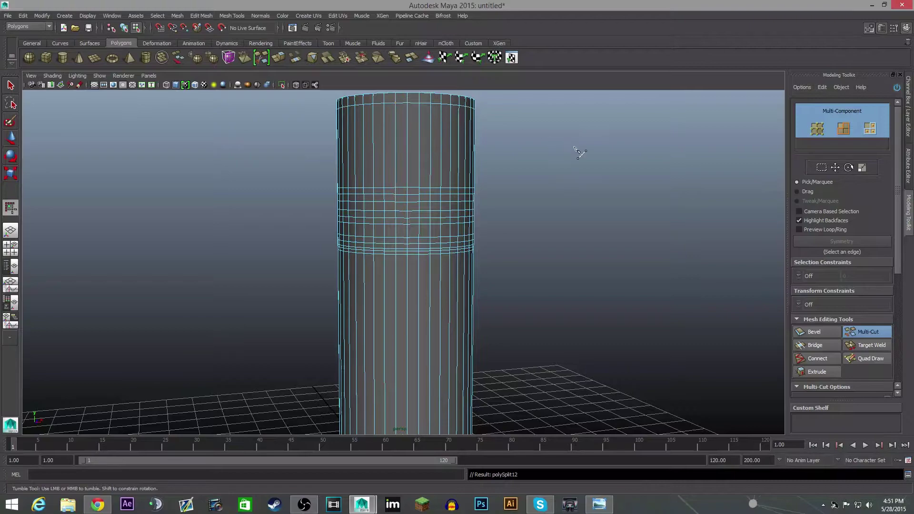
pyautogui.keyDown('alt'); pyautogui.moveTo(575, 149); pyautogui.dragTo(548, 253, button='middle'); pyautogui.keyUp('alt')
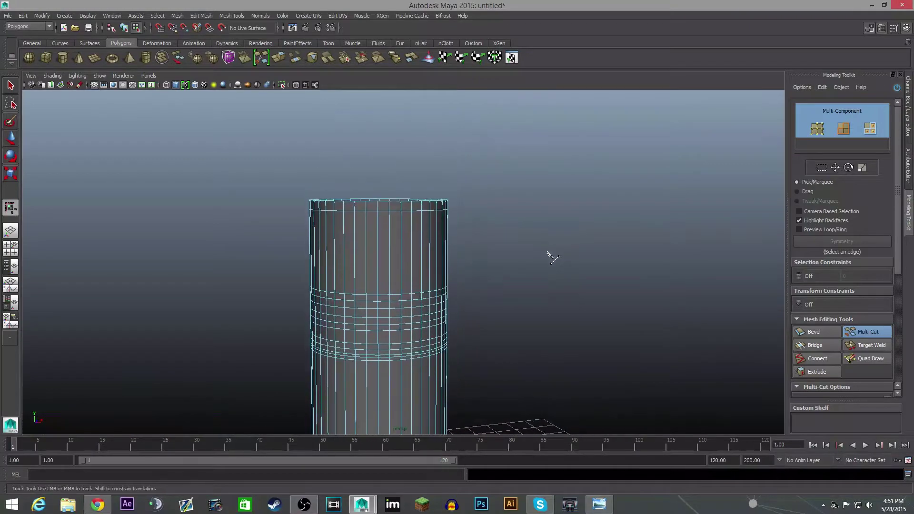
pyautogui.click(866, 335)
# - Select the second-lowest edge loop of the ringed area, lower it slightly, and scale it inward to form a shallow groove
pyautogui.keyDown('alt'); pyautogui.moveTo(451, 313); pyautogui.dragTo(480, 276, button='middle'); pyautogui.keyUp('alt')
pyautogui.scroll(4, 487, 319)
pyautogui.keyDown('alt'); pyautogui.moveTo(499, 355); pyautogui.dragTo(529, 274, button='middle'); pyautogui.keyUp('alt')
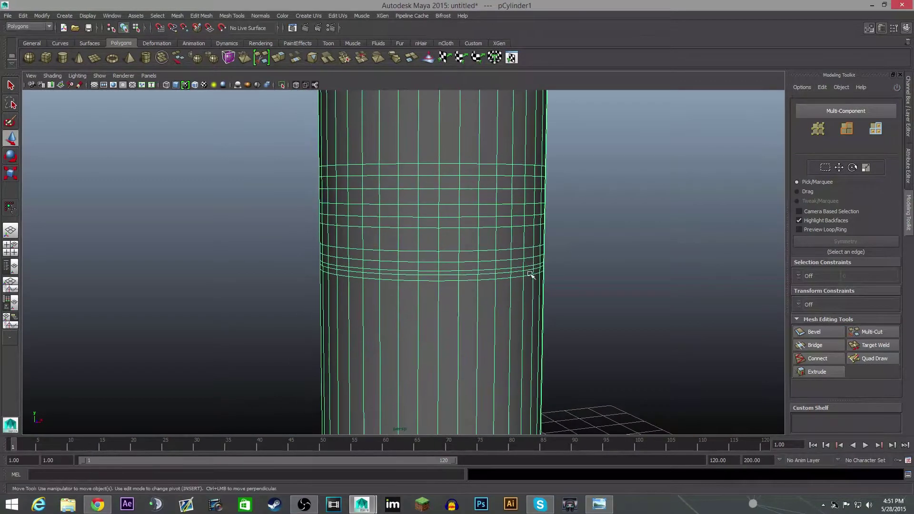
pyautogui.moveTo(463, 283); pyautogui.dragTo(461, 260, button='right')
pyautogui.doubleClick(414, 276)
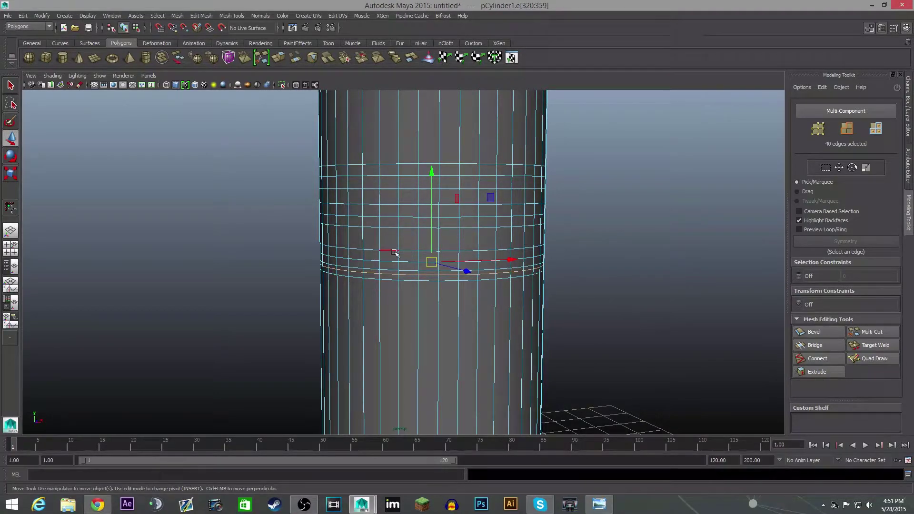
pyautogui.press('r')
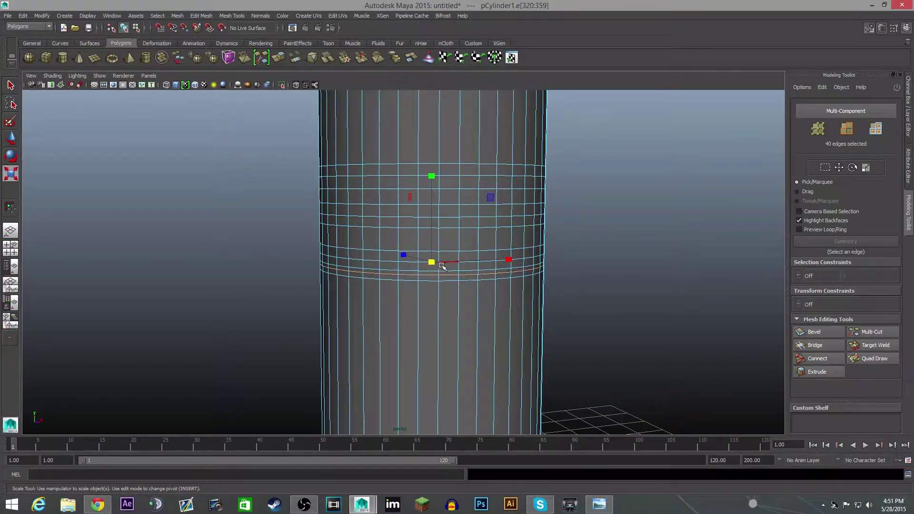
pyautogui.press('w')
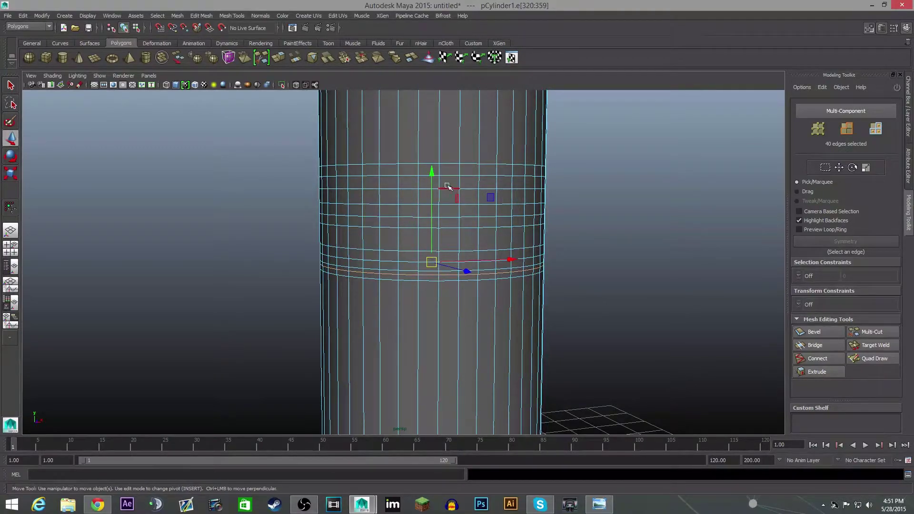
pyautogui.moveTo(431, 173); pyautogui.dragTo(431, 176)
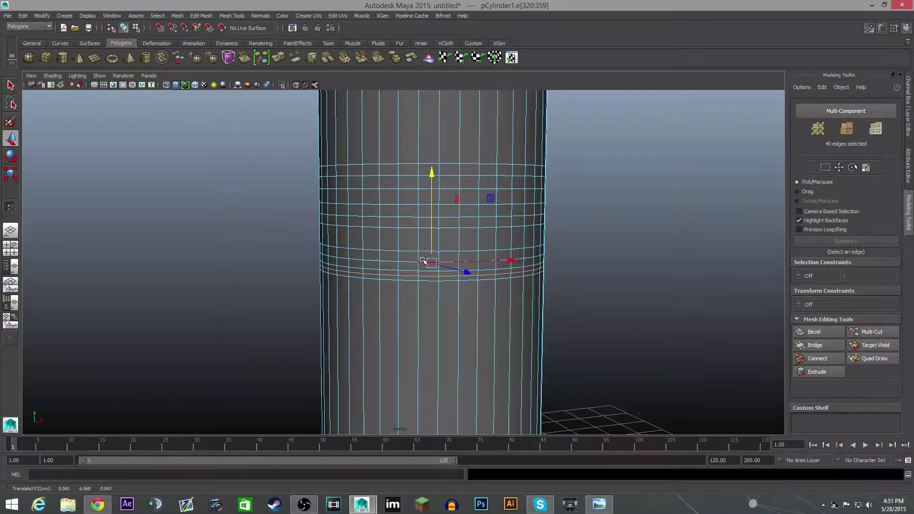
pyautogui.press('r')
pyautogui.moveTo(432, 262); pyautogui.dragTo(452, 270)
pyautogui.moveTo(590, 290)
pyautogui.keyDown('alt'); pyautogui.mouseDown()
pyautogui.moveTo(569, 275)
pyautogui.moveTo(585, 293)
pyautogui.mouseUp(); pyautogui.keyUp('alt')
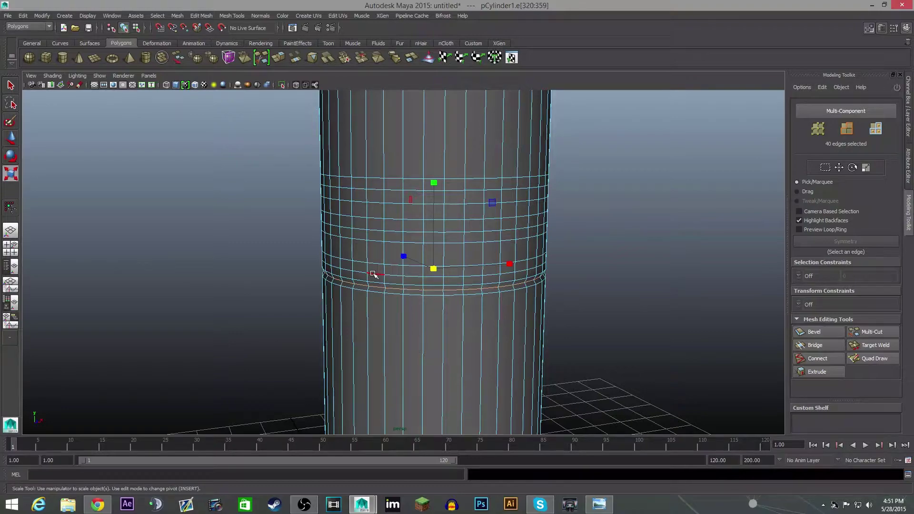
# - Make slight scale adjustments to two of the edge loops just above the shallow groove
pyautogui.doubleClick(415, 265)
pyautogui.moveTo(434, 266); pyautogui.dragTo(434, 266)
pyautogui.keyDown('alt'); pyautogui.moveTo(435, 309); pyautogui.dragTo(427, 281); pyautogui.keyUp('alt')
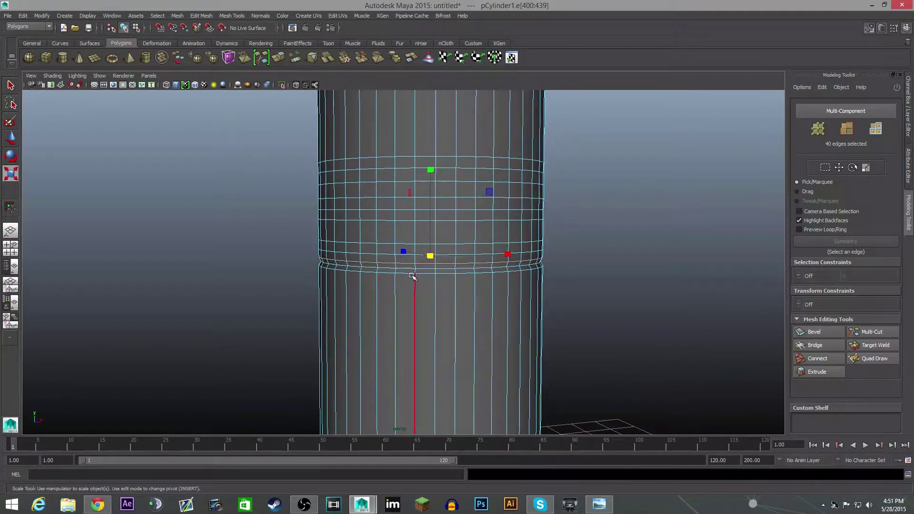
pyautogui.doubleClick(355, 243)
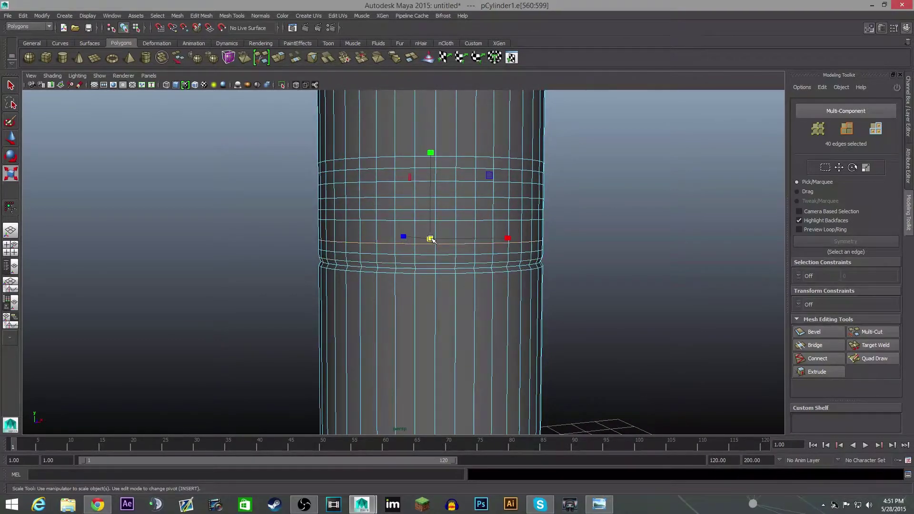
pyautogui.moveTo(430, 239); pyautogui.dragTo(430, 240)
pyautogui.keyDown('alt'); pyautogui.moveTo(434, 271); pyautogui.dragTo(423, 237); pyautogui.keyUp('alt')
pyautogui.keyDown('alt'); pyautogui.moveTo(424, 237); pyautogui.dragTo(444, 273); pyautogui.keyUp('alt')
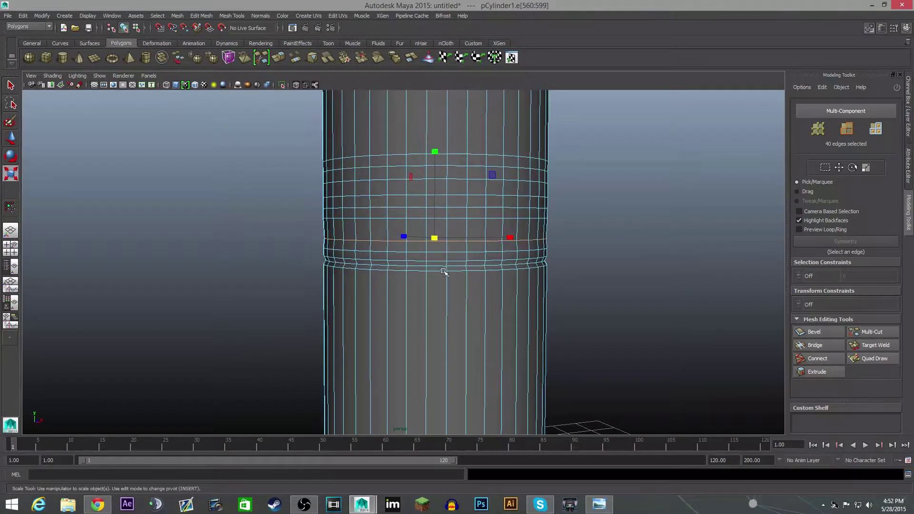
# - Scale the middle edge loop of the ringed area inward to form a wider, deeper groove, and check the loops above it
pyautogui.doubleClick(417, 219)
pyautogui.moveTo(435, 218)
pyautogui.mouseDown()
pyautogui.moveTo(427, 221)
pyautogui.moveTo(434, 211)
pyautogui.mouseUp()
pyautogui.doubleClick(413, 205)
pyautogui.doubleClick(378, 194)
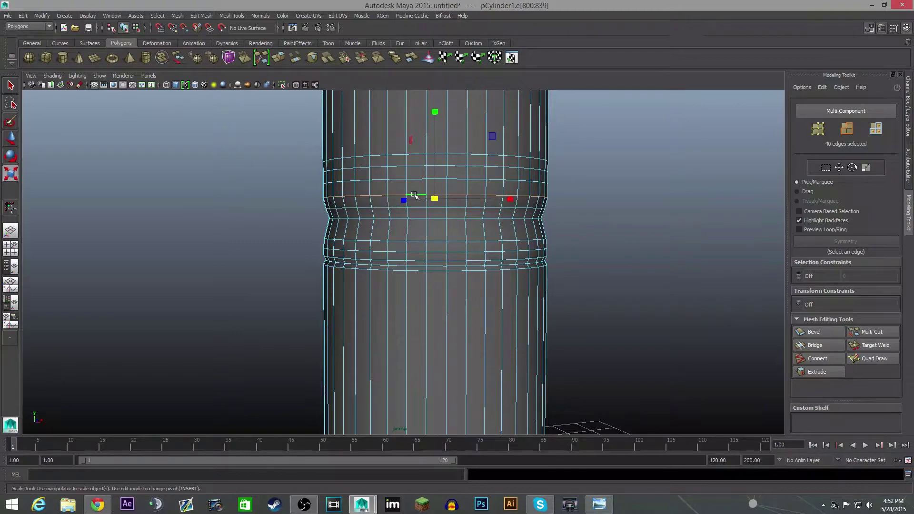
pyautogui.click(427, 206)
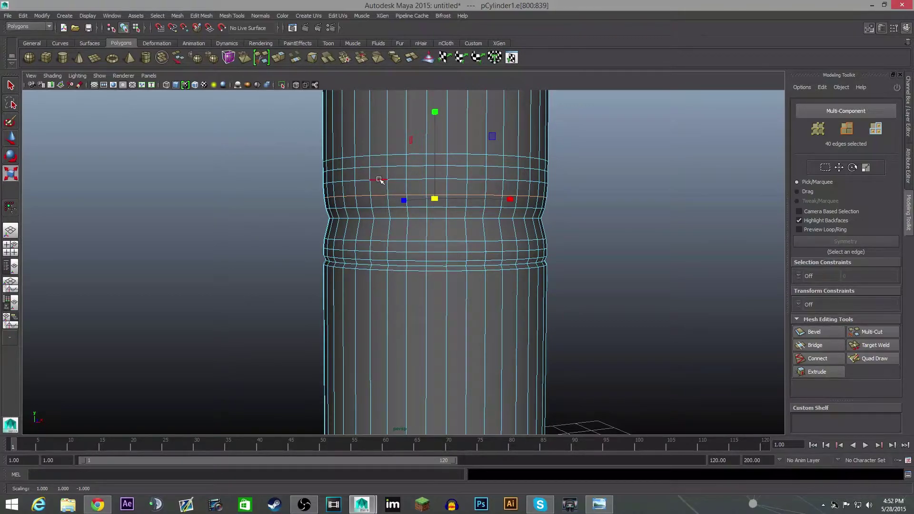
# - Scale the two uppermost edge loops of the ringed area inward, the lower one to about 0.975, to form the upper groove
pyautogui.doubleClick(380, 170)
pyautogui.moveTo(435, 175); pyautogui.dragTo(434, 174)
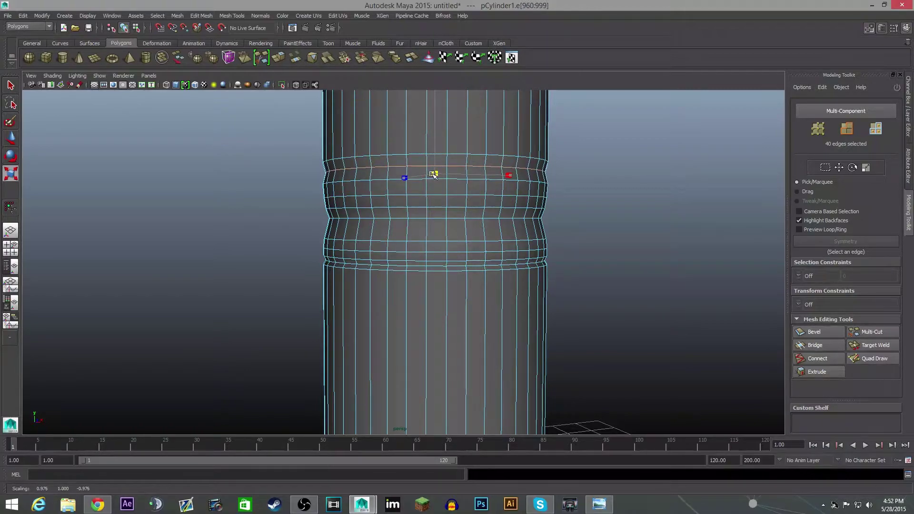
pyautogui.doubleClick(392, 155)
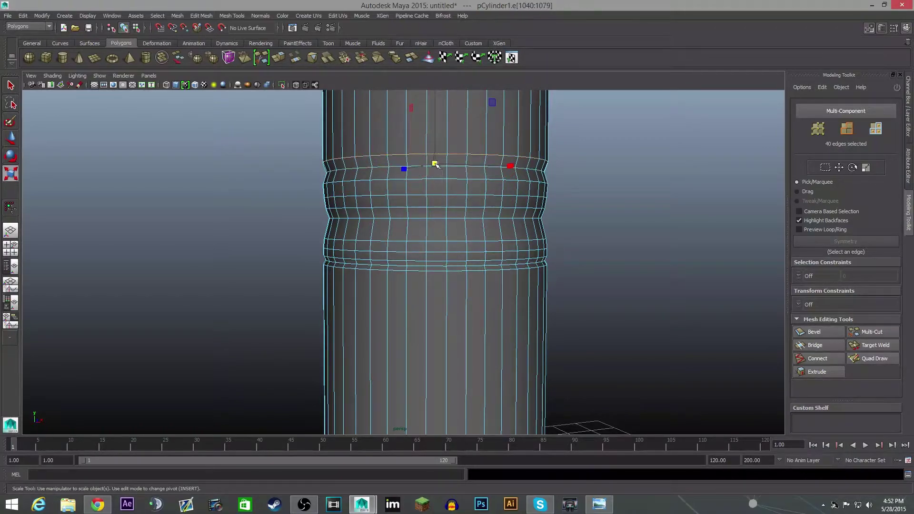
pyautogui.moveTo(434, 164); pyautogui.dragTo(426, 167)
# - Select the edge loop just below the top rim and scale it slightly inward
pyautogui.keyDown('alt'); pyautogui.moveTo(571, 158); pyautogui.dragTo(536, 291, button='middle'); pyautogui.keyUp('alt')
pyautogui.scroll(1, 535, 291)
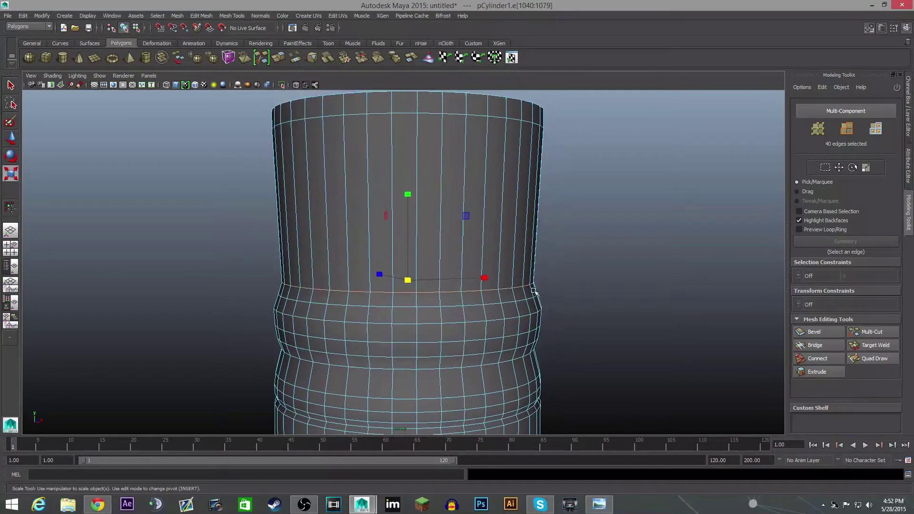
pyautogui.scroll(-3, 531, 205)
pyautogui.keyDown('alt'); pyautogui.moveTo(541, 183); pyautogui.dragTo(530, 218, button='middle'); pyautogui.keyUp('alt')
pyautogui.scroll(3, 530, 218)
pyautogui.doubleClick(419, 159)
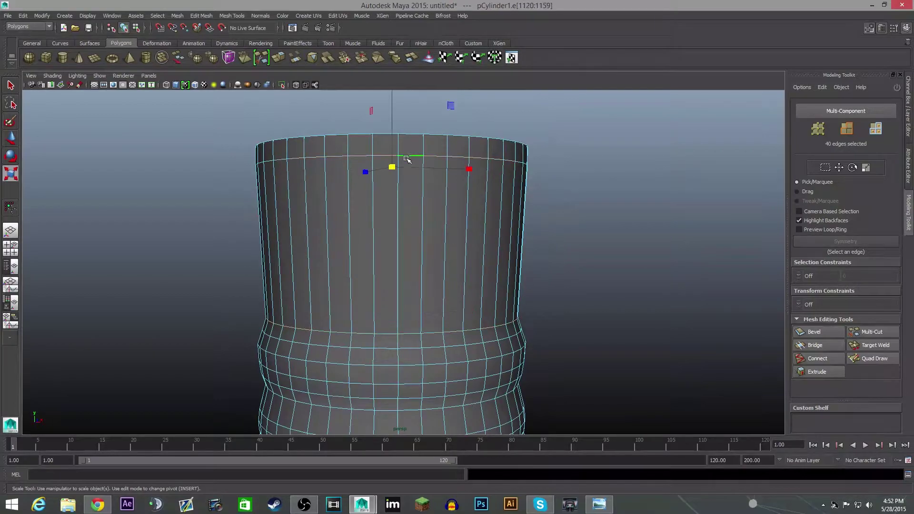
pyautogui.moveTo(391, 167); pyautogui.dragTo(386, 192)
# - Select all 40 faces of the cylinder's top cap with camera-based drag selection and delete them, returning to Pick/Marquee selection
pyautogui.keyDown('alt'); pyautogui.moveTo(569, 233); pyautogui.dragTo(573, 285); pyautogui.keyUp('alt')
pyautogui.keyDown('alt'); pyautogui.moveTo(514, 394); pyautogui.dragTo(546, 276, button='middle'); pyautogui.keyUp('alt')
pyautogui.keyDown('alt'); pyautogui.moveTo(546, 276); pyautogui.dragTo(542, 326); pyautogui.keyUp('alt')
pyautogui.moveTo(405, 285); pyautogui.dragTo(412, 307, button='right')
pyautogui.click(420, 193)
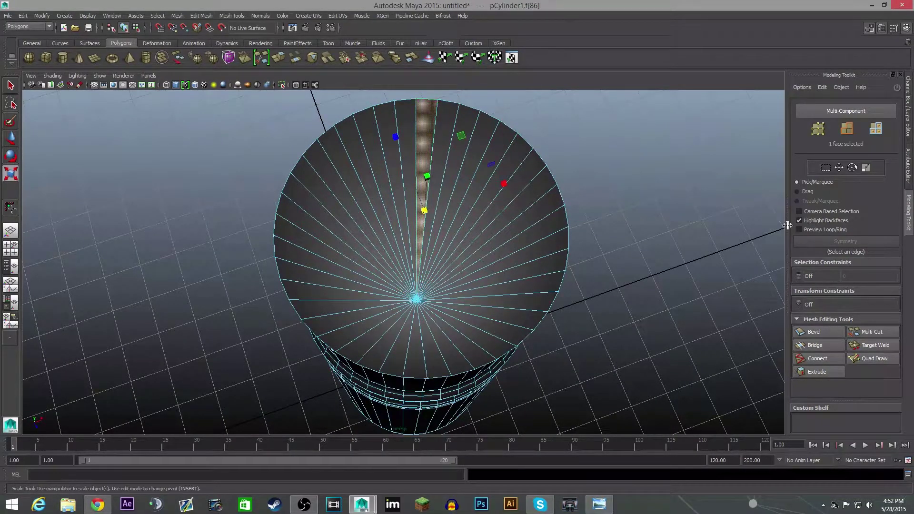
pyautogui.click(804, 192)
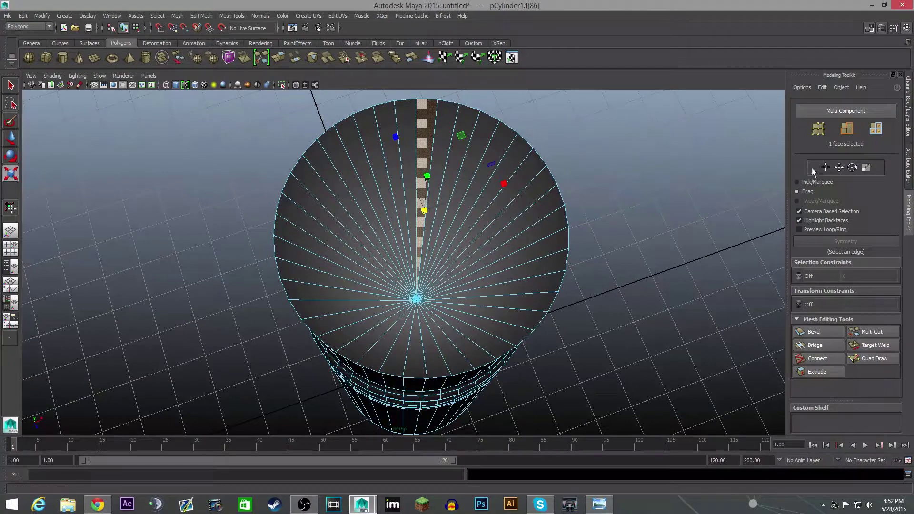
pyautogui.moveTo(433, 149)
pyautogui.mouseDown()
pyautogui.moveTo(521, 231)
pyautogui.moveTo(357, 278)
pyautogui.moveTo(412, 151)
pyautogui.mouseUp()
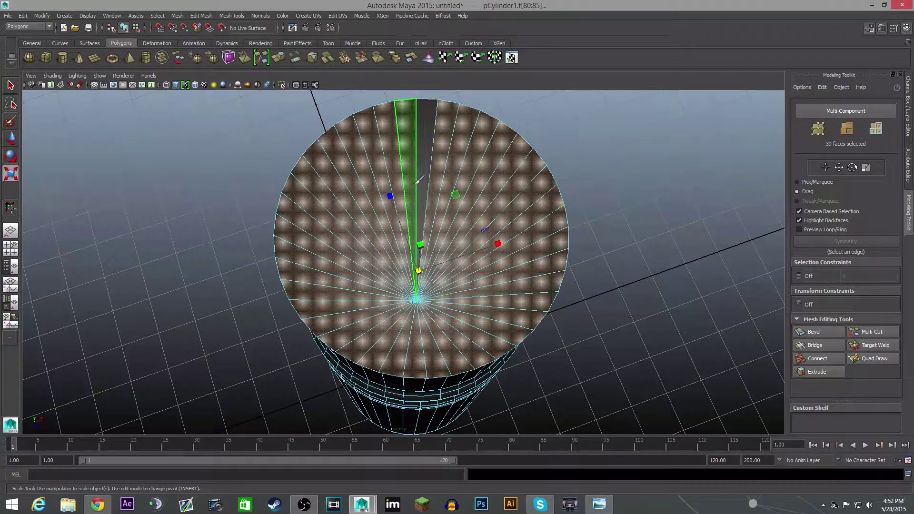
pyautogui.keyDown('shift'); pyautogui.click(430, 143); pyautogui.keyUp('shift')
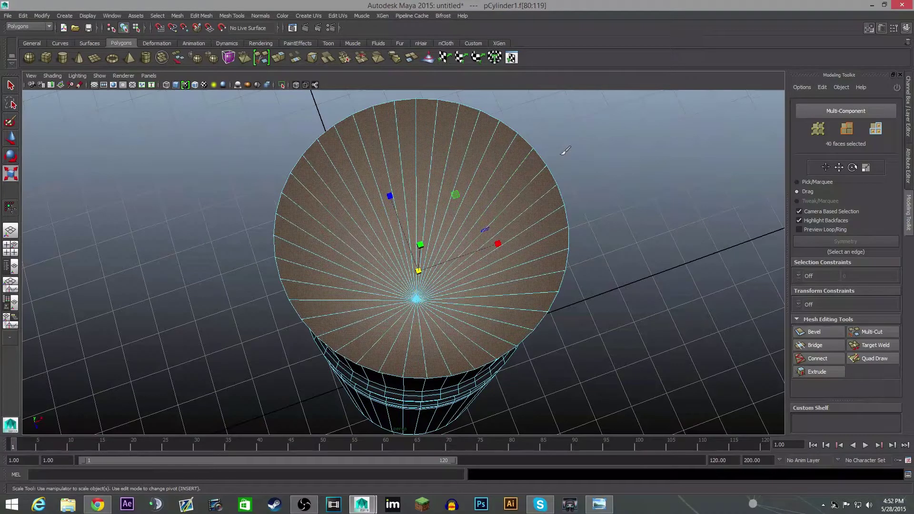
pyautogui.press('Delete')
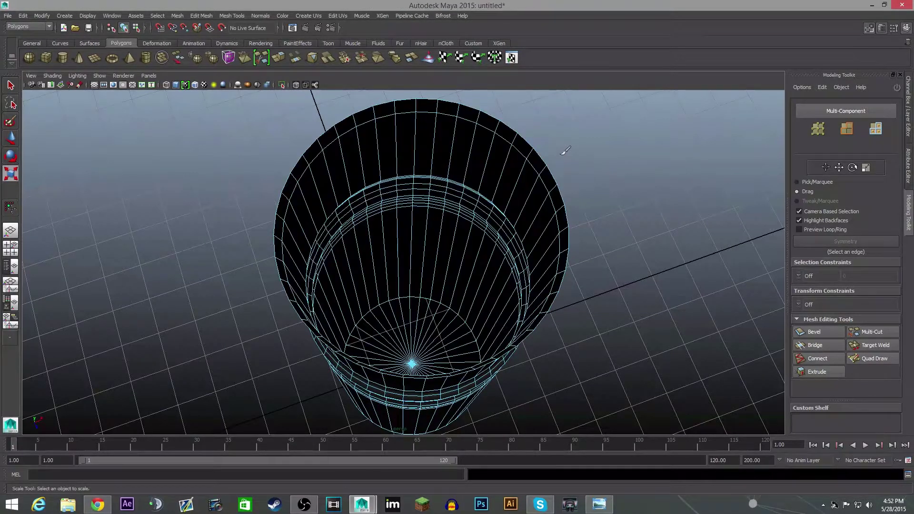
pyautogui.keyDown('alt'); pyautogui.moveTo(581, 239); pyautogui.dragTo(595, 179); pyautogui.keyUp('alt')
pyautogui.click(810, 183)
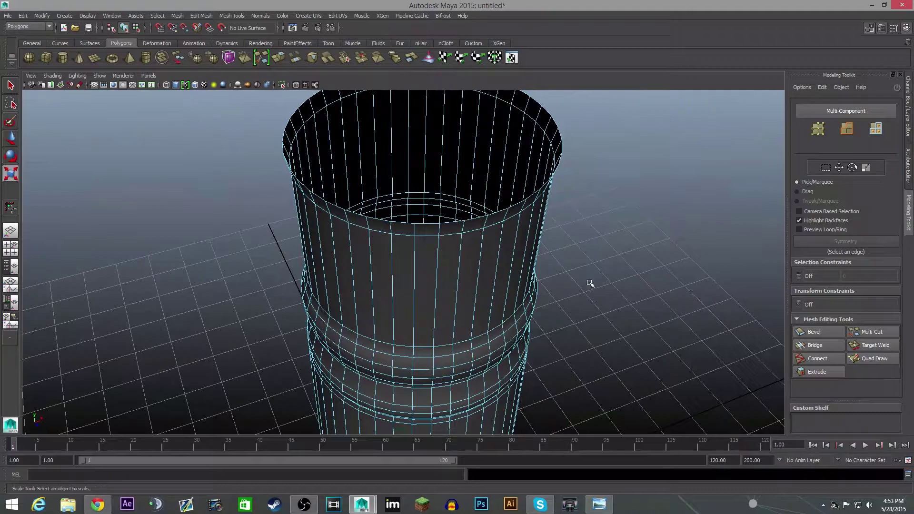
# - Select the edge loop just below the open rim and scale it strongly inward to taper the bottle's shoulder
pyautogui.keyDown('alt'); pyautogui.moveTo(582, 262); pyautogui.dragTo(557, 292); pyautogui.keyUp('alt')
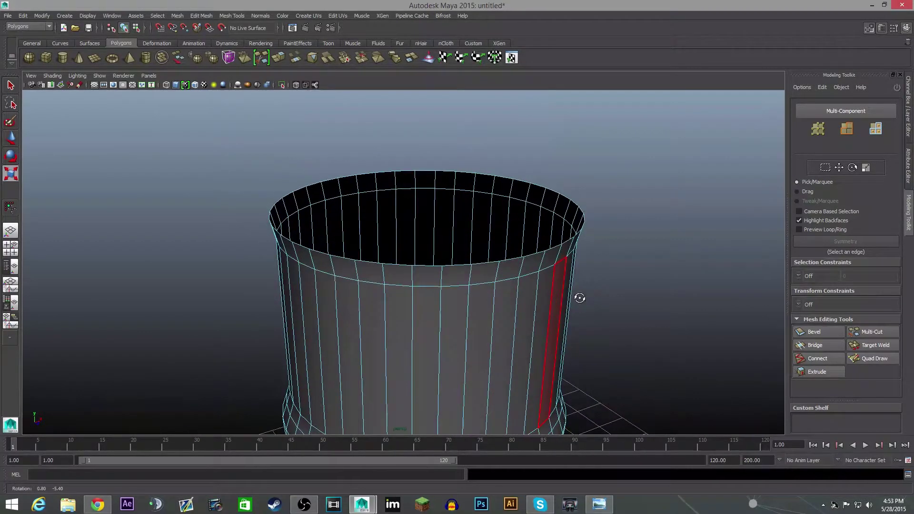
pyautogui.rightClick(452, 288)
pyautogui.moveTo(452, 291); pyautogui.dragTo(450, 263, button='right')
pyautogui.keyDown('alt'); pyautogui.moveTo(484, 347); pyautogui.dragTo(486, 276); pyautogui.keyUp('alt')
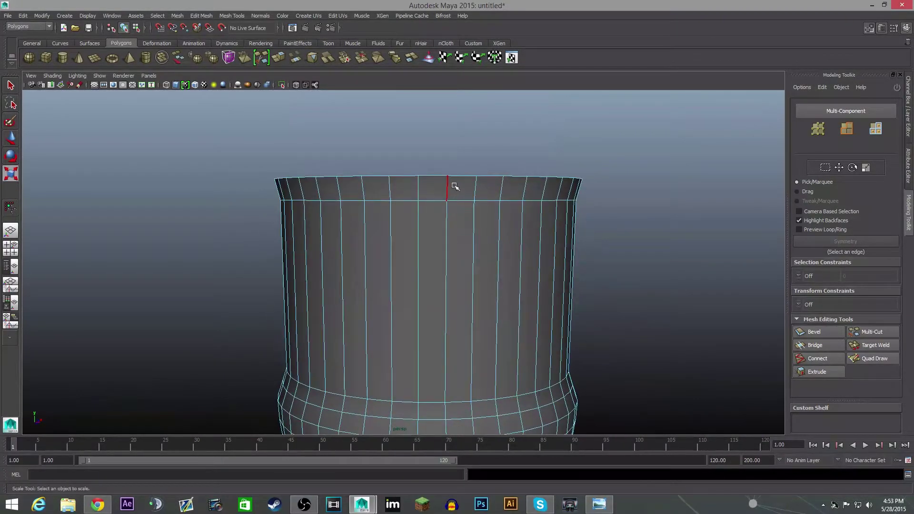
pyautogui.doubleClick(457, 201)
pyautogui.moveTo(427, 200); pyautogui.dragTo(363, 215)
# - Remove the flared section above the tapered shoulder by deleting the vertices of the top rim
pyautogui.press('Delete')
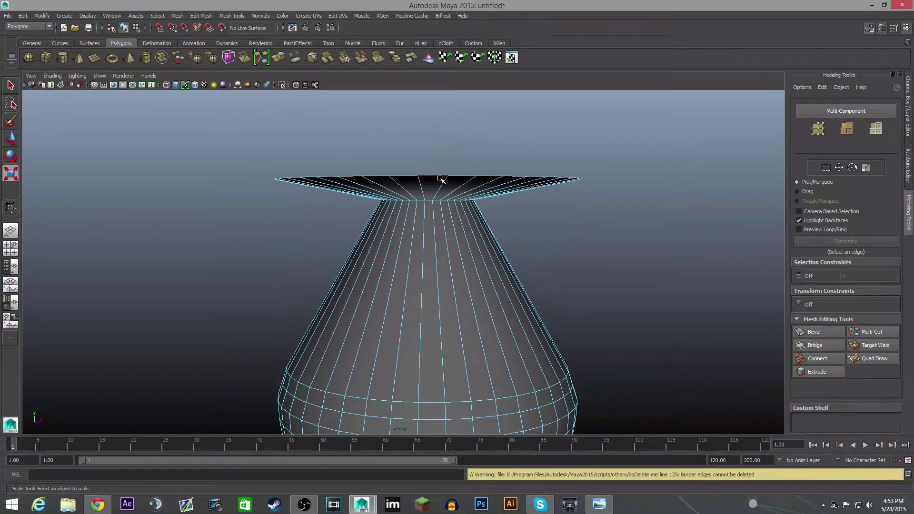
pyautogui.moveTo(441, 179); pyautogui.dragTo(419, 157, button='right')
pyautogui.moveTo(231, 138); pyautogui.dragTo(660, 193)
pyautogui.press('Delete')
# - Select the 40-edge loop at the open top of the shoulder and scale it further inward to narrow the opening
pyautogui.moveTo(400, 231); pyautogui.dragTo(402, 212, button='right')
pyautogui.doubleClick(413, 201)
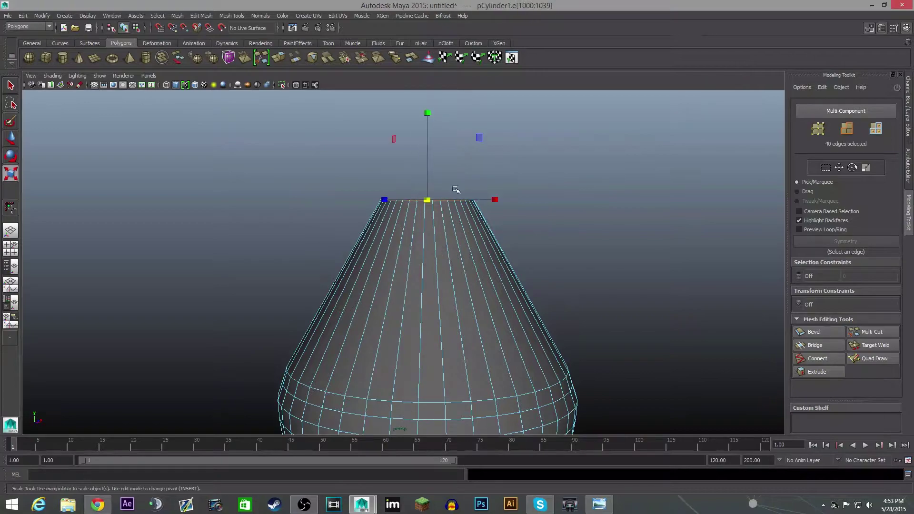
pyautogui.moveTo(427, 200); pyautogui.dragTo(397, 210)
pyautogui.scroll(-6, 486, 241)
pyautogui.moveTo(498, 247)
pyautogui.keyDown('alt'); pyautogui.mouseDown(button='middle')
pyautogui.moveTo(495, 152)
pyautogui.moveTo(506, 241)
pyautogui.mouseUp(button='middle'); pyautogui.keyUp('alt')
pyautogui.scroll(5, 498, 160)
pyautogui.moveTo(412, 151); pyautogui.dragTo(420, 150)
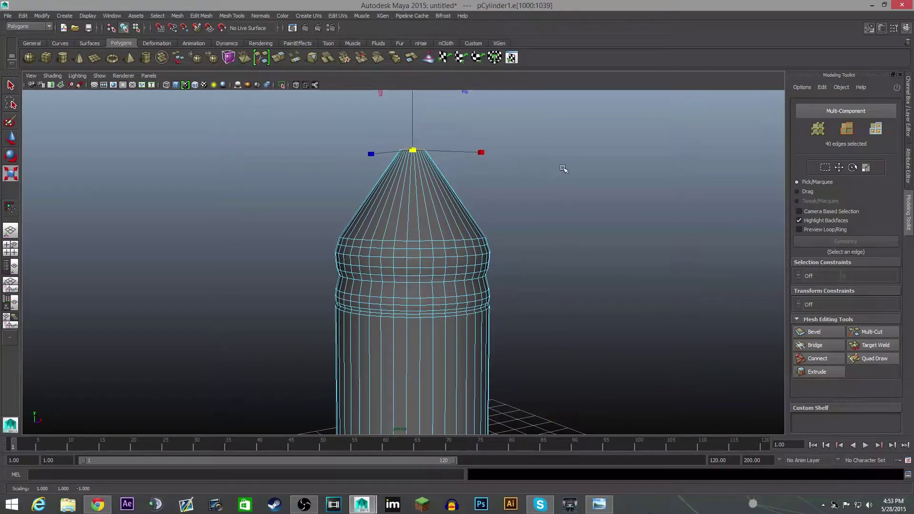
pyautogui.keyDown('alt'); pyautogui.moveTo(453, 158); pyautogui.dragTo(443, 189, button='middle'); pyautogui.keyUp('alt')
pyautogui.scroll(-2, 476, 164)
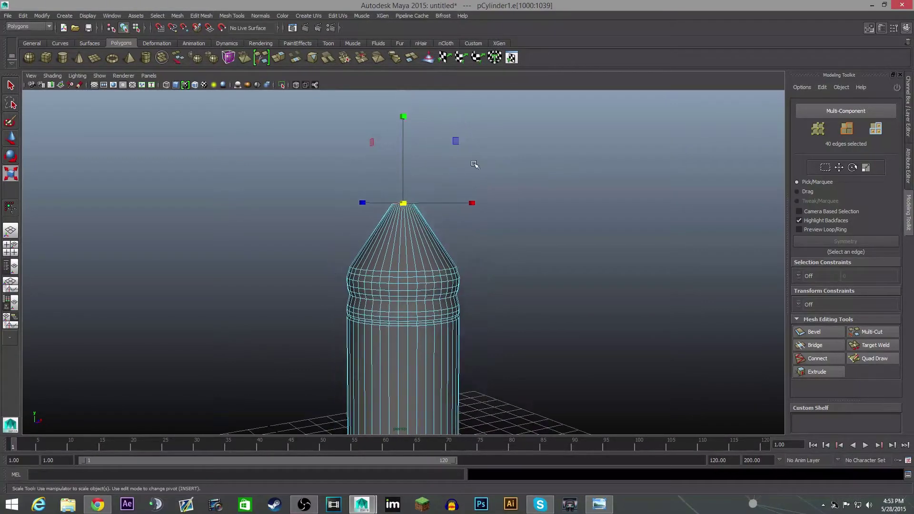
# - Move the top edge loop upward to lengthen the shoulder and scale it outward to the neck's width
pyautogui.press('w')
pyautogui.moveTo(405, 122); pyautogui.dragTo(415, 90)
pyautogui.scroll(2, 449, 144)
pyautogui.keyDown('alt'); pyautogui.moveTo(495, 151); pyautogui.dragTo(493, 167, button='middle'); pyautogui.keyUp('alt')
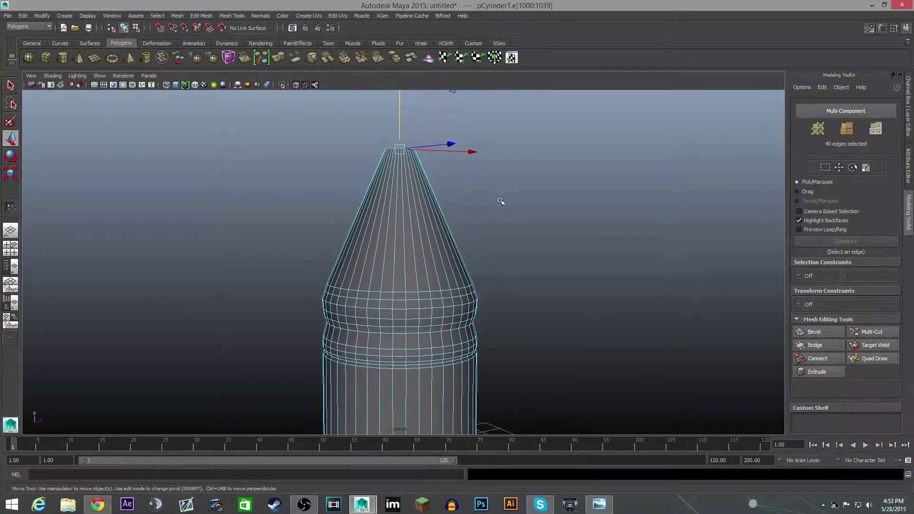
pyautogui.press('r')
pyautogui.moveTo(399, 150); pyautogui.dragTo(419, 155)
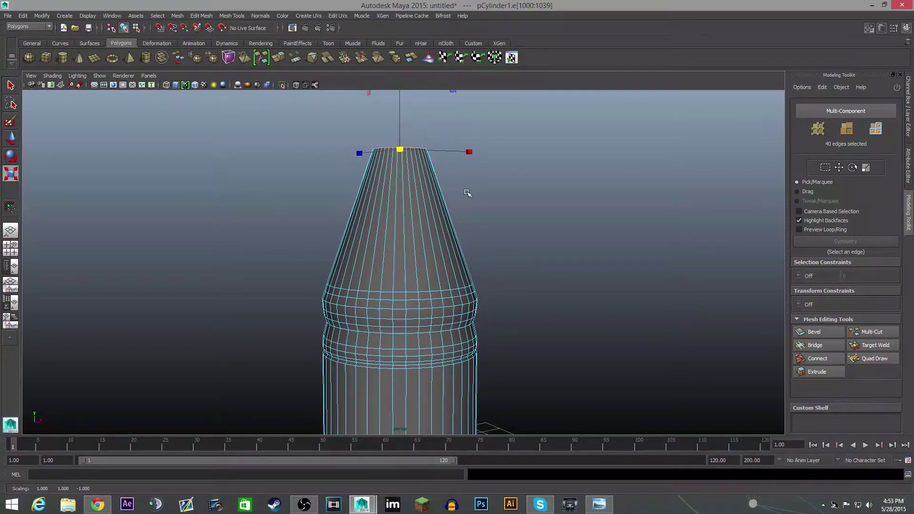
# - Extrude the shoulder's top edge loop and move it straight up to form a short cylindrical neck
pyautogui.scroll(-3, 493, 170)
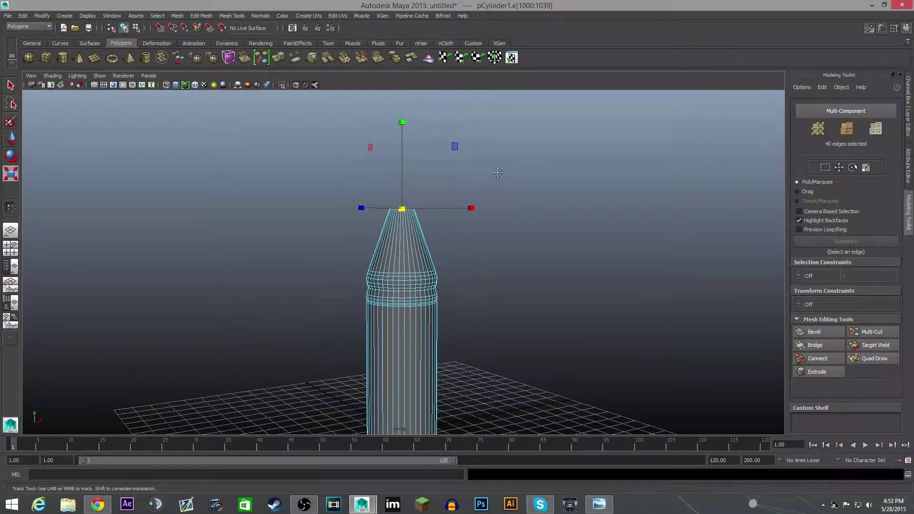
pyautogui.scroll(6, 497, 172)
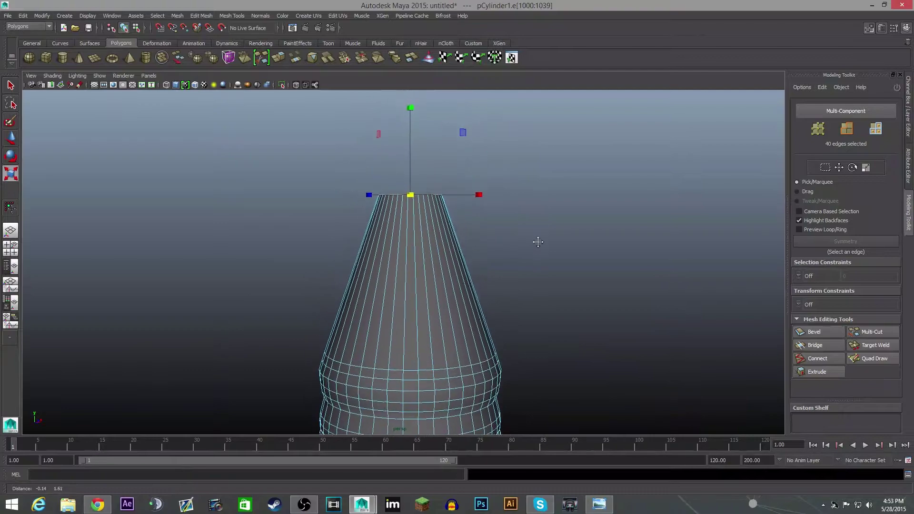
pyautogui.keyDown('alt'); pyautogui.moveTo(538, 242); pyautogui.dragTo(538, 256, button='middle'); pyautogui.keyUp('alt')
pyautogui.keyDown('alt'); pyautogui.moveTo(534, 178); pyautogui.dragTo(522, 203, button='middle'); pyautogui.keyUp('alt')
pyautogui.keyDown('alt'); pyautogui.moveTo(483, 174); pyautogui.dragTo(486, 199, button='middle'); pyautogui.keyUp('alt')
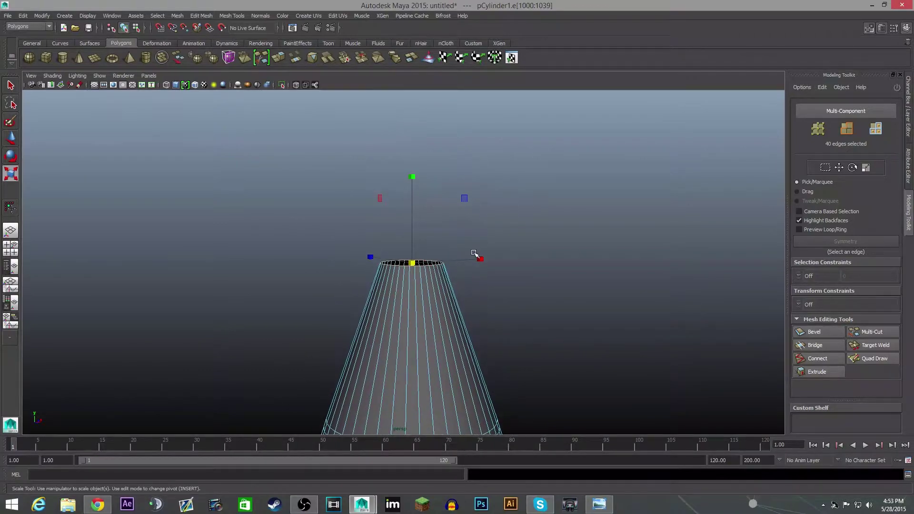
pyautogui.scroll(1, 474, 253)
pyautogui.click(231, 16)
pyautogui.moveTo(207, 17)
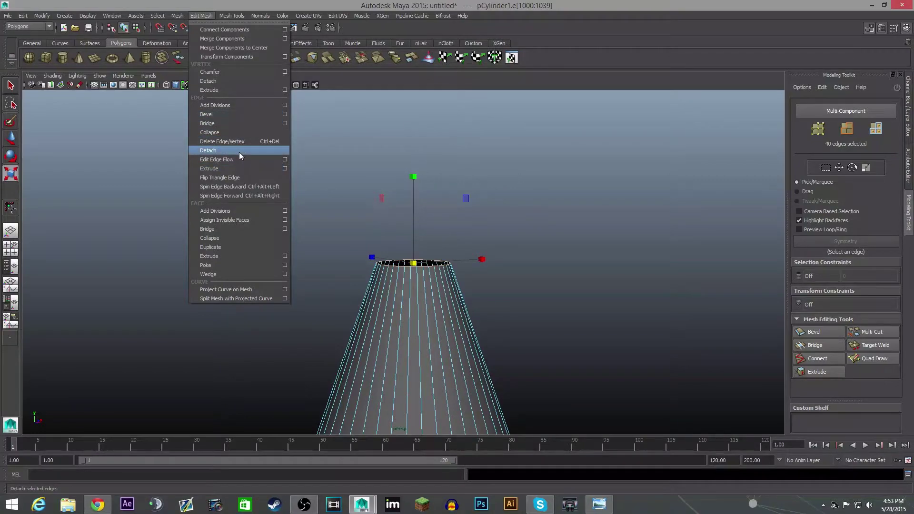
pyautogui.click(232, 168)
pyautogui.press('w')
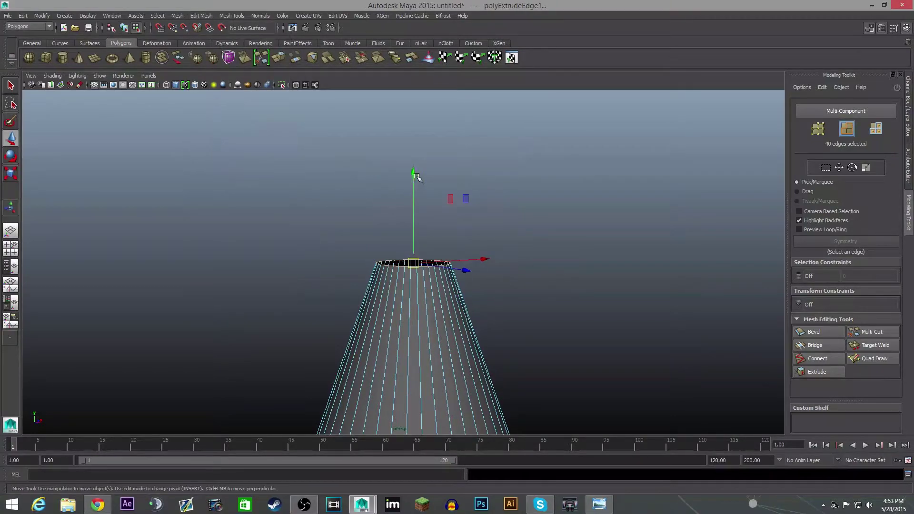
pyautogui.moveTo(413, 177); pyautogui.dragTo(413, 133)
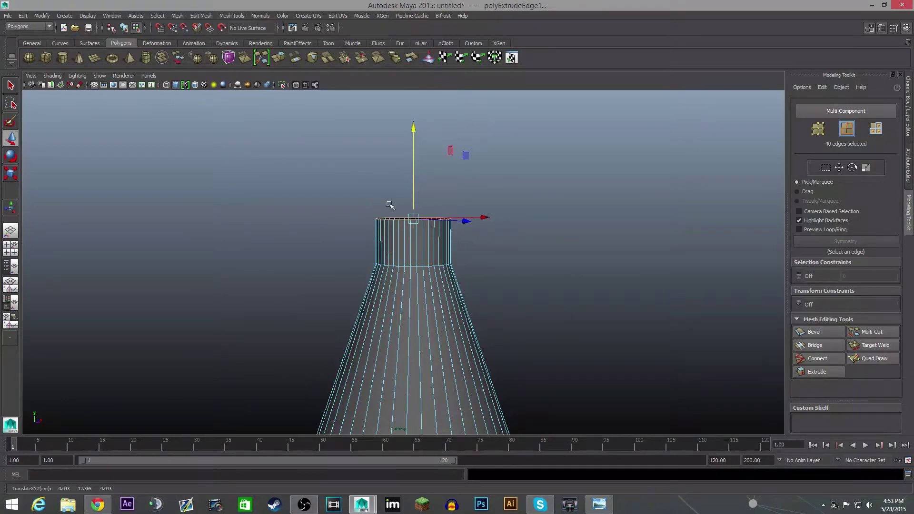
# - Check the neck in the reference photo and extrude the neck's top edge loop outward into a thin, slightly raised flange
pyautogui.scroll(2, 390, 205)
pyautogui.click(599, 505)
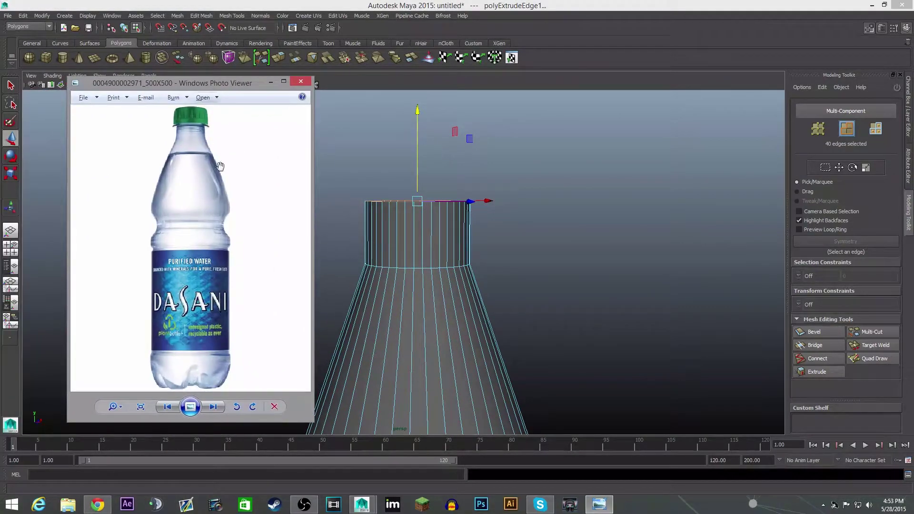
pyautogui.moveTo(211, 84); pyautogui.dragTo(162, 90)
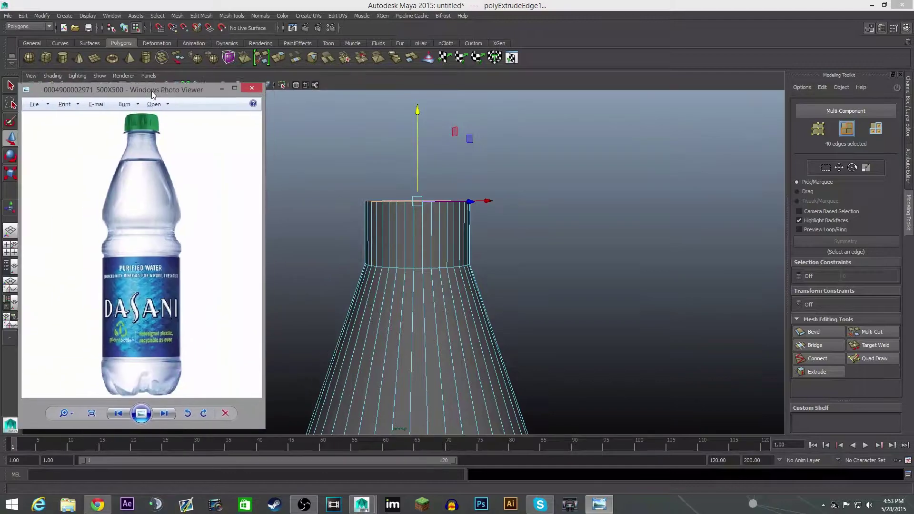
pyautogui.click(223, 88)
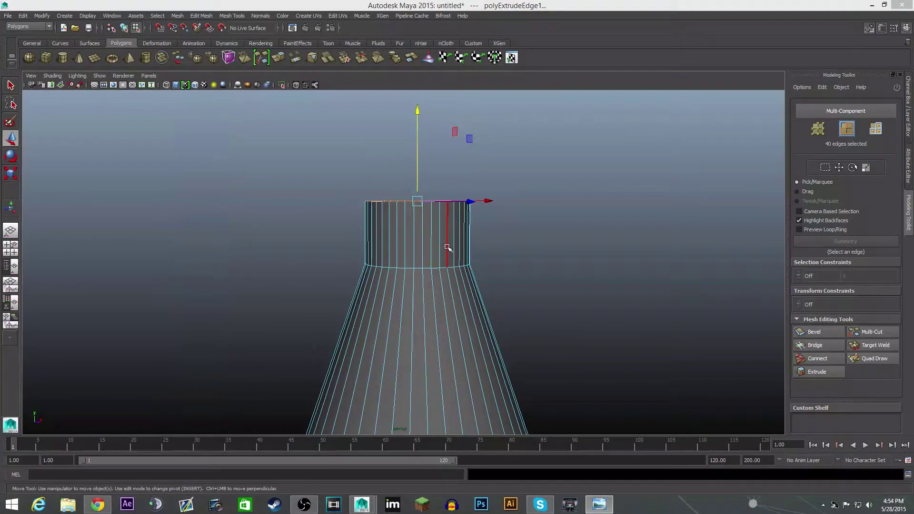
pyautogui.click(488, 192)
pyautogui.doubleClick(425, 202)
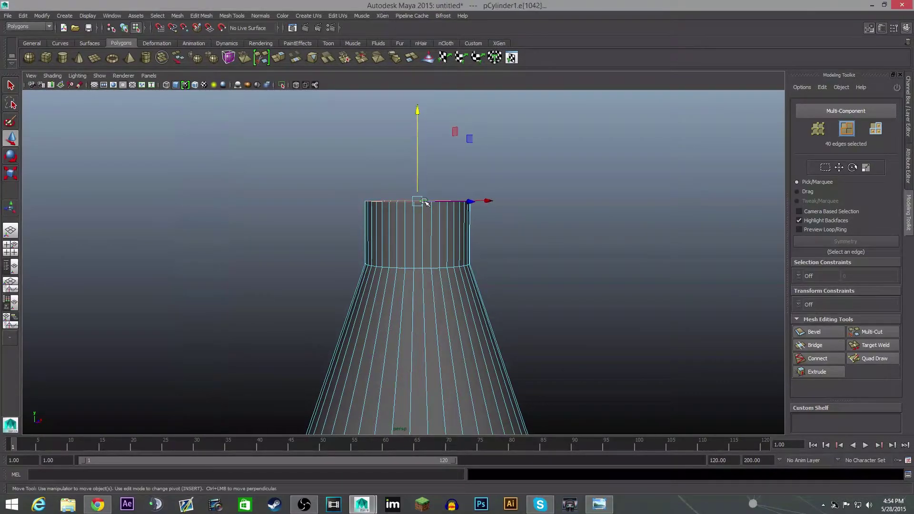
pyautogui.hotkey('ctrl', 'e')
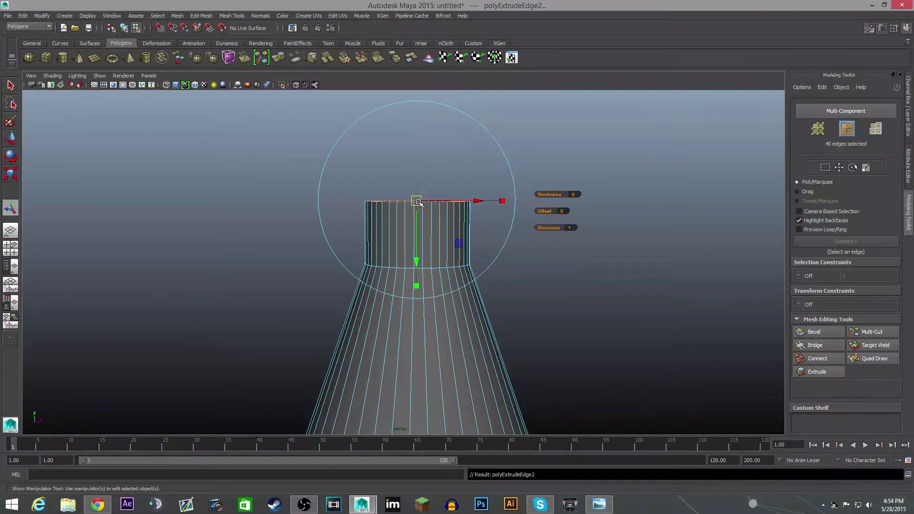
pyautogui.press('r')
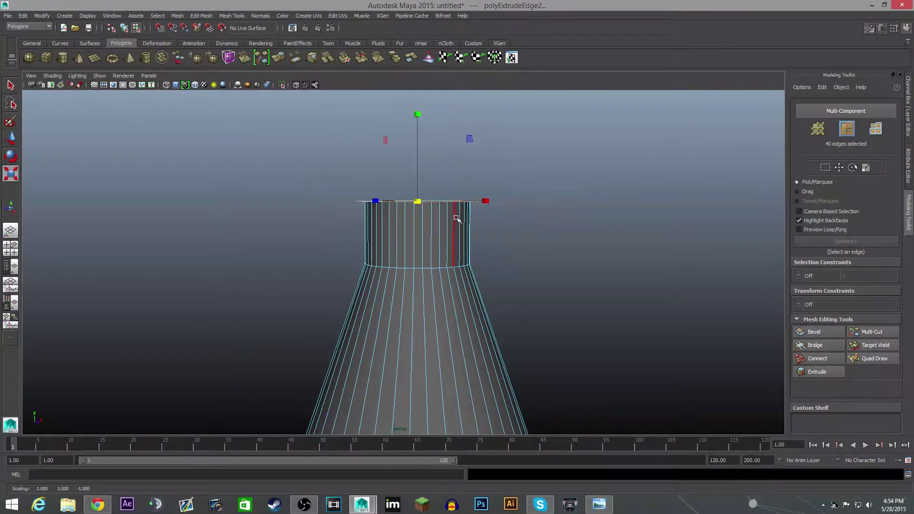
pyautogui.scroll(3, 456, 217)
pyautogui.press('w')
pyautogui.moveTo(424, 143); pyautogui.dragTo(424, 138)
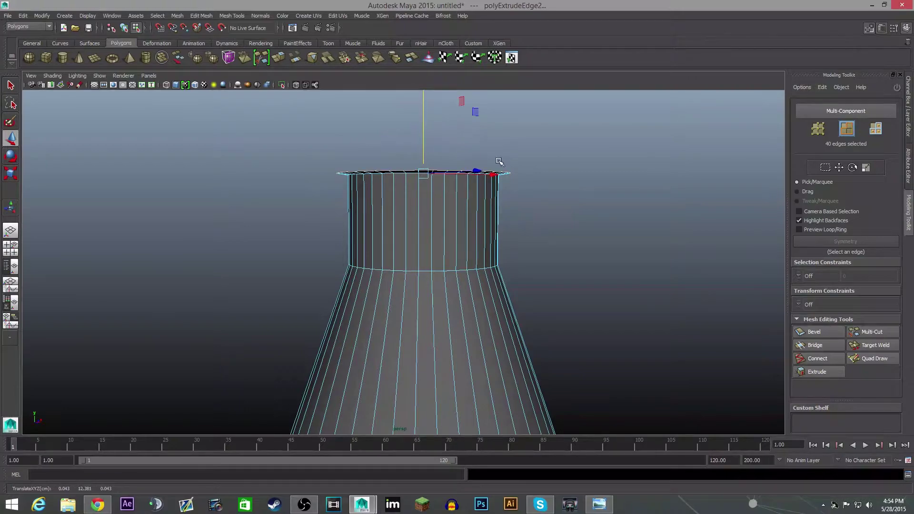
pyautogui.keyDown('alt'); pyautogui.moveTo(528, 164); pyautogui.dragTo(512, 196, button='middle'); pyautogui.keyUp('alt')
# - Extrude the flange's outer edge loop and raise it slightly to give the flange thickness
pyautogui.hotkey('ctrl', 'e')
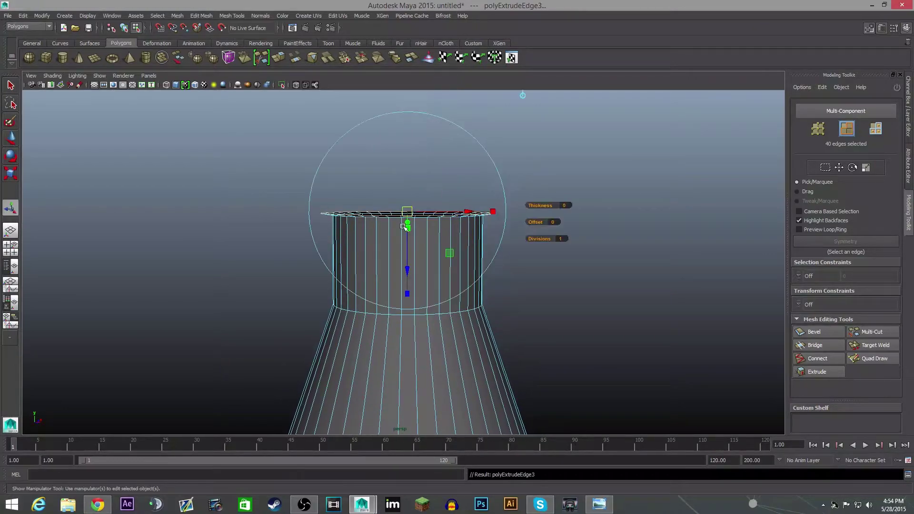
pyautogui.press('w')
pyautogui.moveTo(408, 135); pyautogui.dragTo(409, 129)
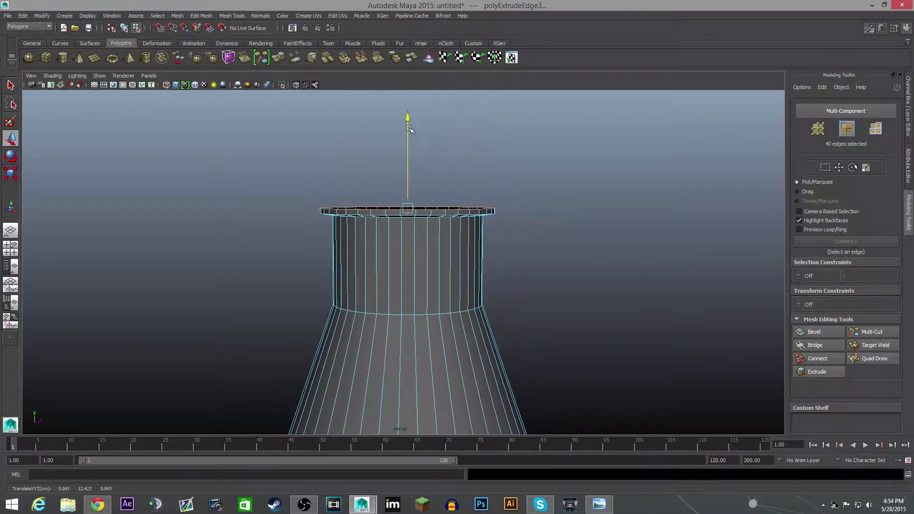
# - Scale the flange's upper edge loop inward to match the neck's width, closing the top of the flange
pyautogui.press('r')
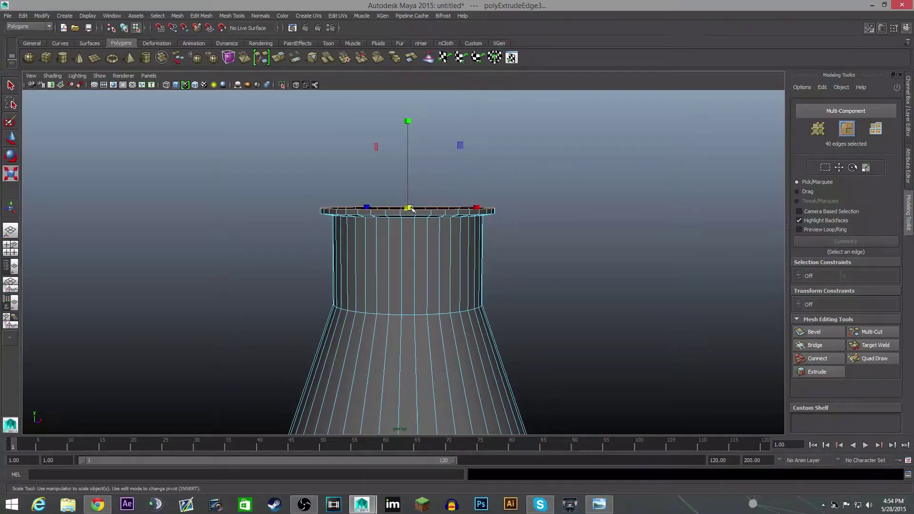
pyautogui.keyDown('alt'); pyautogui.moveTo(522, 231); pyautogui.dragTo(528, 252); pyautogui.keyUp('alt')
pyautogui.moveTo(444, 280); pyautogui.dragTo(449, 278)
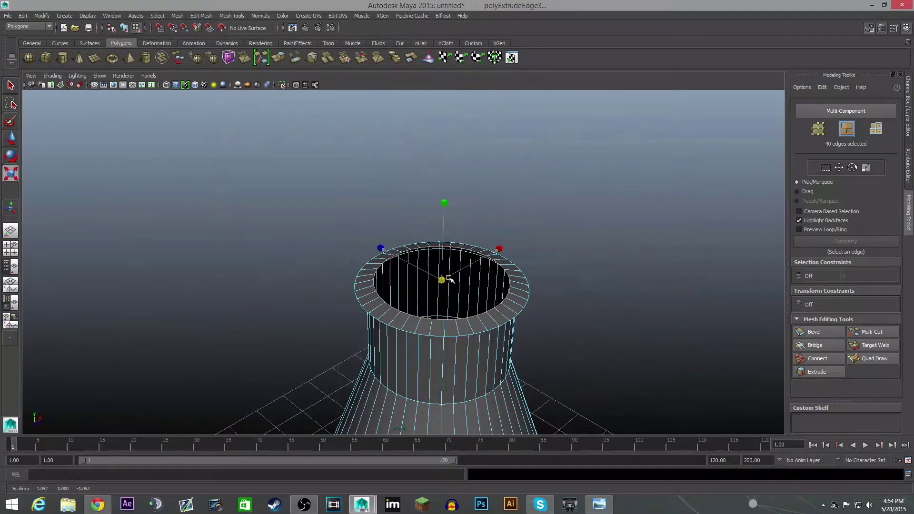
pyautogui.keyDown('alt'); pyautogui.moveTo(512, 295); pyautogui.dragTo(500, 347); pyautogui.keyUp('alt')
pyautogui.keyDown('alt'); pyautogui.moveTo(500, 347); pyautogui.dragTo(527, 187, button='middle'); pyautogui.keyUp('alt')
pyautogui.scroll(3, 527, 187)
pyautogui.keyDown('alt'); pyautogui.moveTo(567, 283); pyautogui.dragTo(568, 172); pyautogui.keyUp('alt')
pyautogui.moveTo(428, 130); pyautogui.dragTo(514, 290)
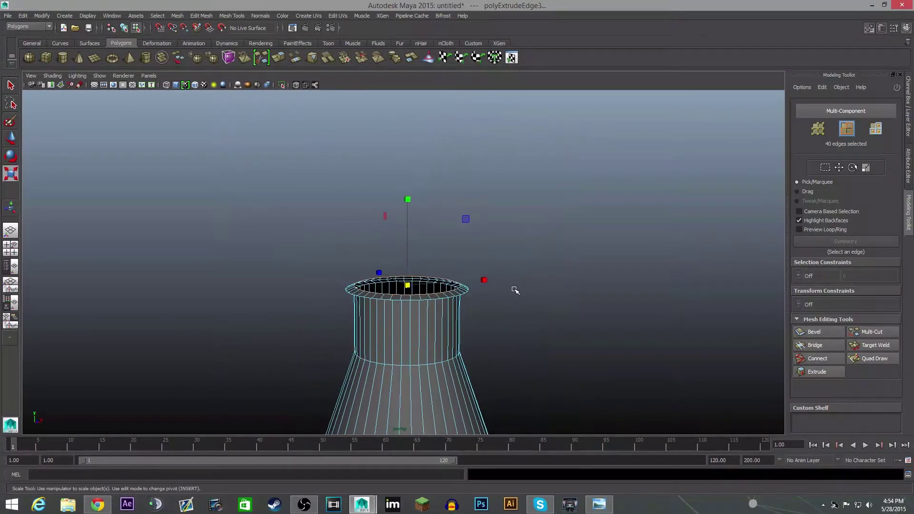
# - Extrude the flange's inner edge loop and move it straight up to form the upper neck of the bottle
pyautogui.hotkey('ctrl', 'e')
pyautogui.press('w')
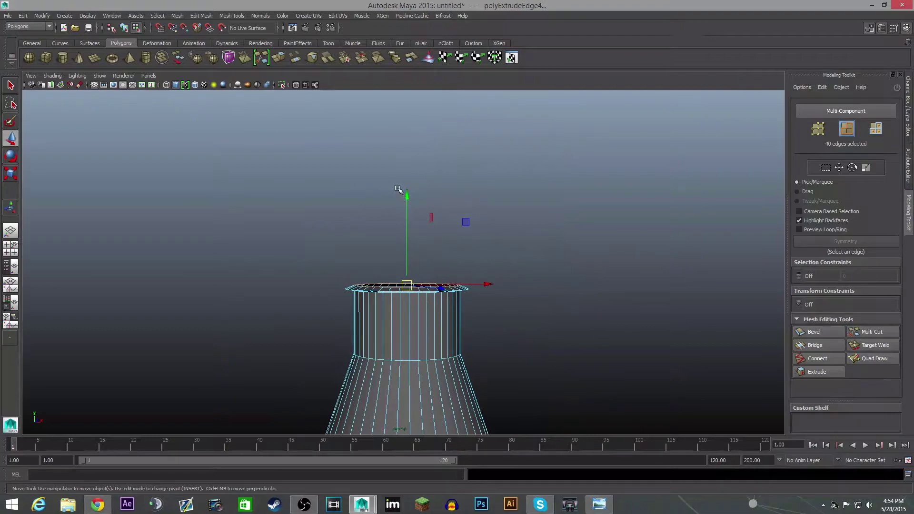
pyautogui.moveTo(406, 196); pyautogui.dragTo(426, 133)
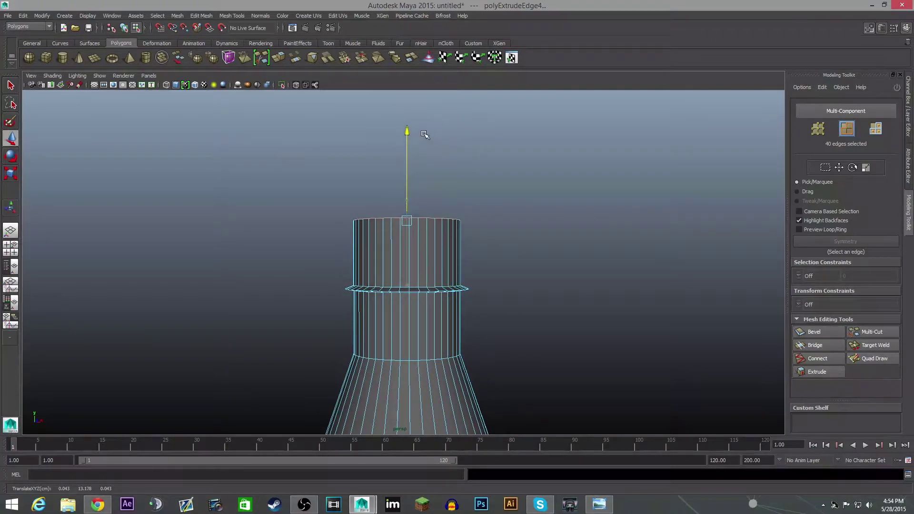
pyautogui.scroll(-6, 503, 320)
pyautogui.keyDown('alt'); pyautogui.moveTo(504, 321); pyautogui.dragTo(494, 274, button='middle'); pyautogui.keyUp('alt')
pyautogui.keyDown('alt'); pyautogui.moveTo(452, 167); pyautogui.dragTo(461, 271, button='middle'); pyautogui.keyUp('alt')
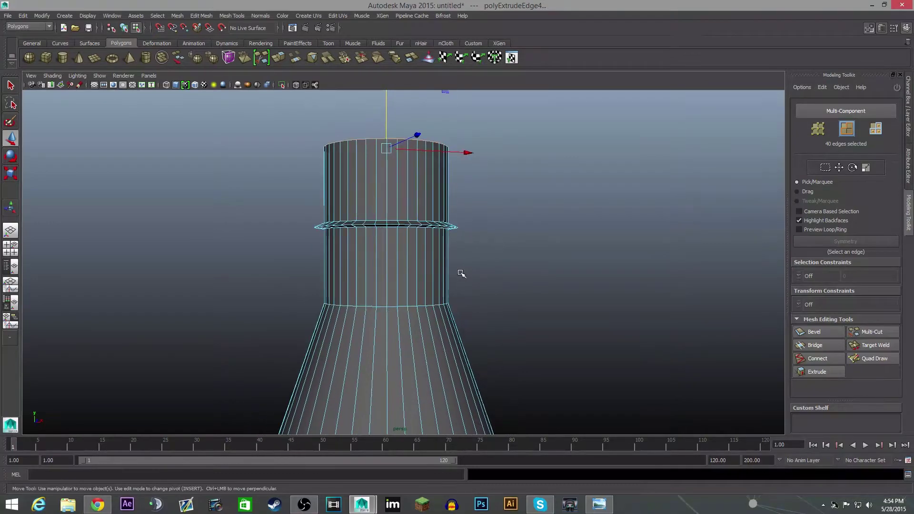
# - Select all the vertices of the neck flange and move them straight down to sit lower on the neck
pyautogui.scroll(4, 461, 272)
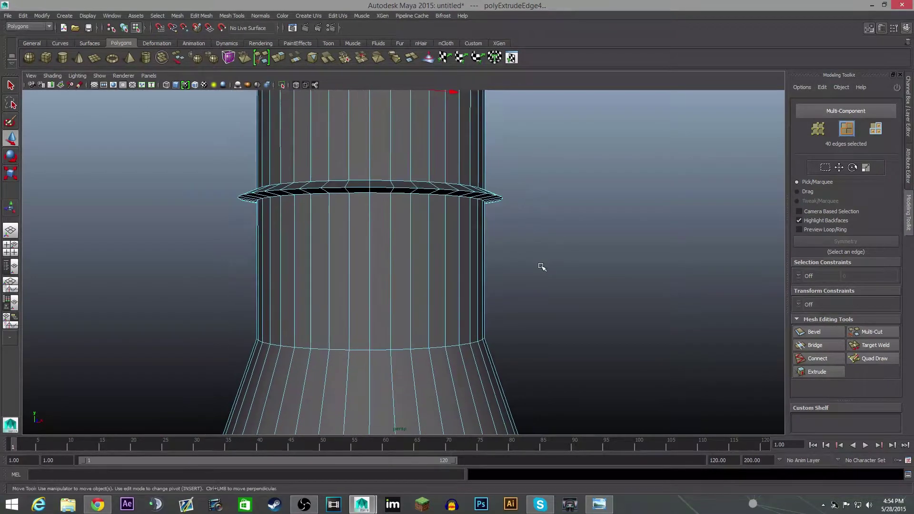
pyautogui.scroll(-5, 538, 271)
pyautogui.keyDown('alt'); pyautogui.moveTo(533, 282); pyautogui.dragTo(490, 265, button='middle'); pyautogui.keyUp('alt')
pyautogui.scroll(3, 489, 272)
pyautogui.rightClick(426, 284)
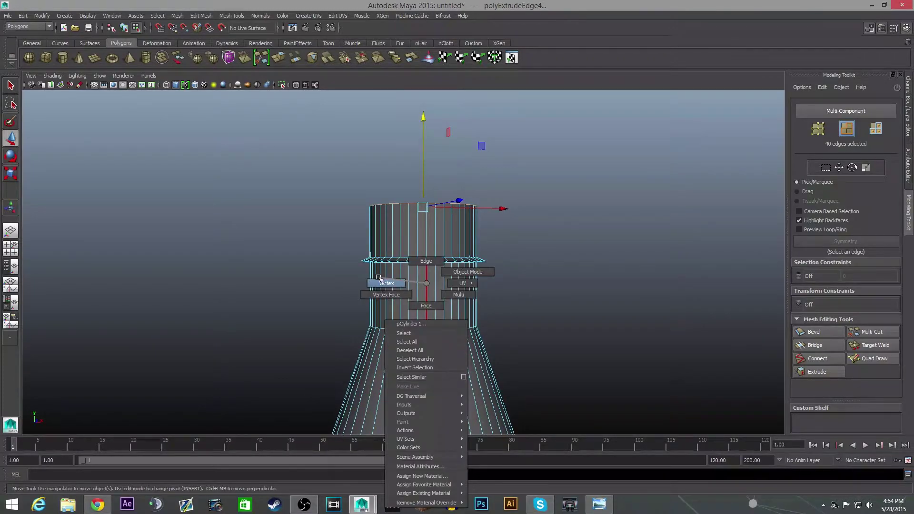
pyautogui.moveTo(379, 278); pyautogui.dragTo(378, 278, button='right')
pyautogui.keyDown('alt'); pyautogui.moveTo(486, 267); pyautogui.dragTo(414, 245, button='middle'); pyautogui.keyUp('alt')
pyautogui.moveTo(459, 276); pyautogui.dragTo(224, 227)
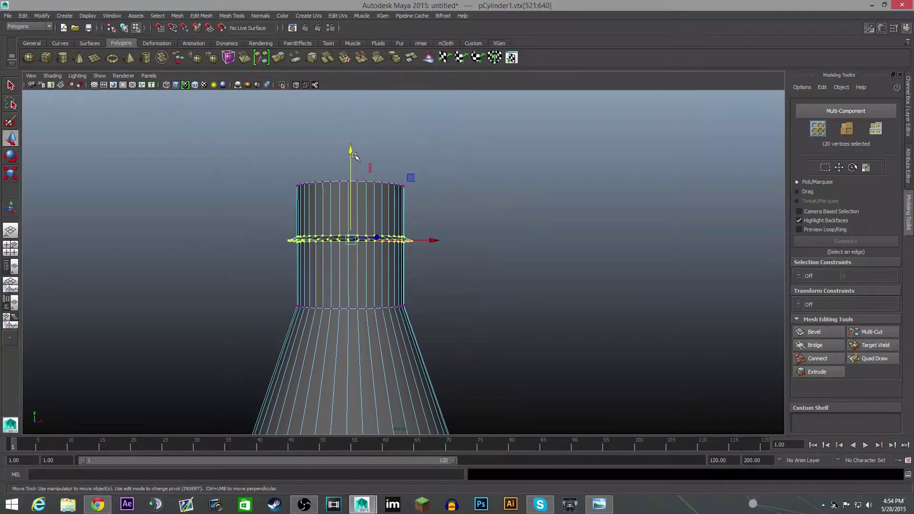
pyautogui.moveTo(353, 154)
pyautogui.mouseDown()
pyautogui.moveTo(351, 176)
pyautogui.moveTo(353, 167)
pyautogui.mouseUp()
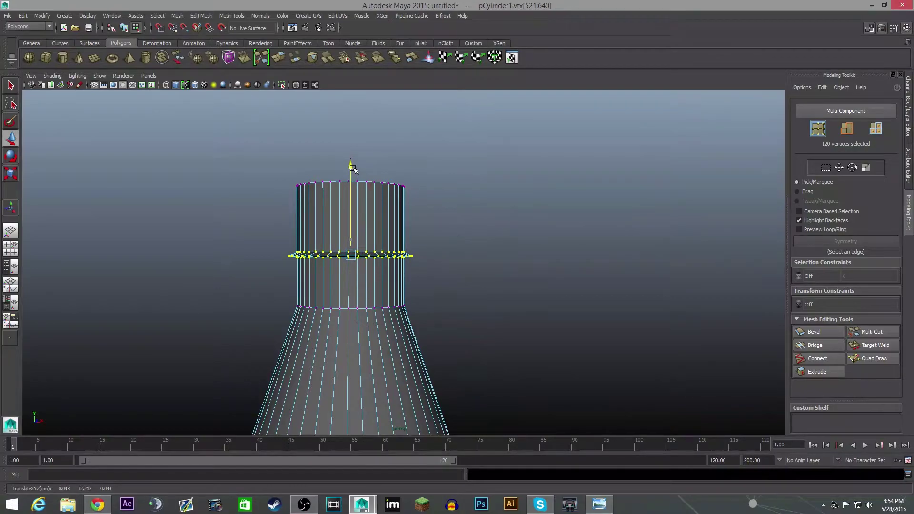
pyautogui.click(469, 275)
# - Ready the Multi-Cut tool for the lower body and examine the label's lower edge and the base in the reference photo
pyautogui.scroll(-10, 469, 275)
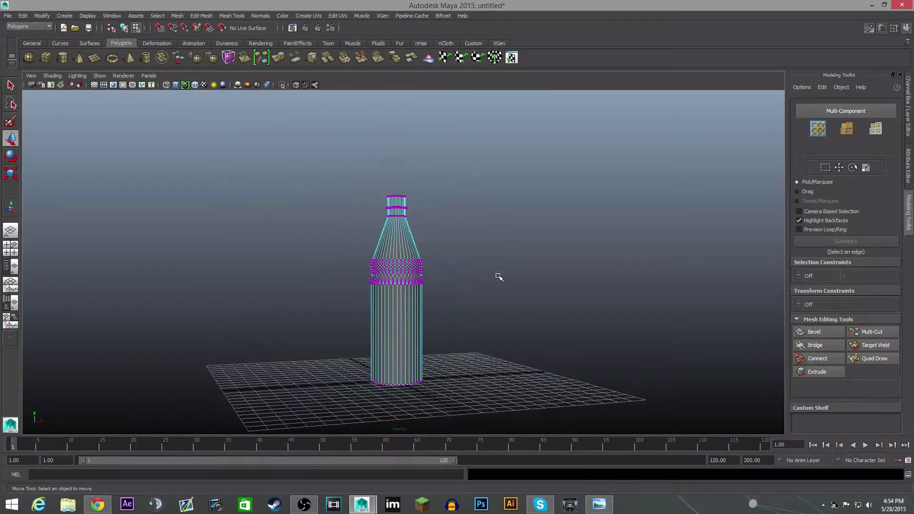
pyautogui.scroll(10, 499, 277)
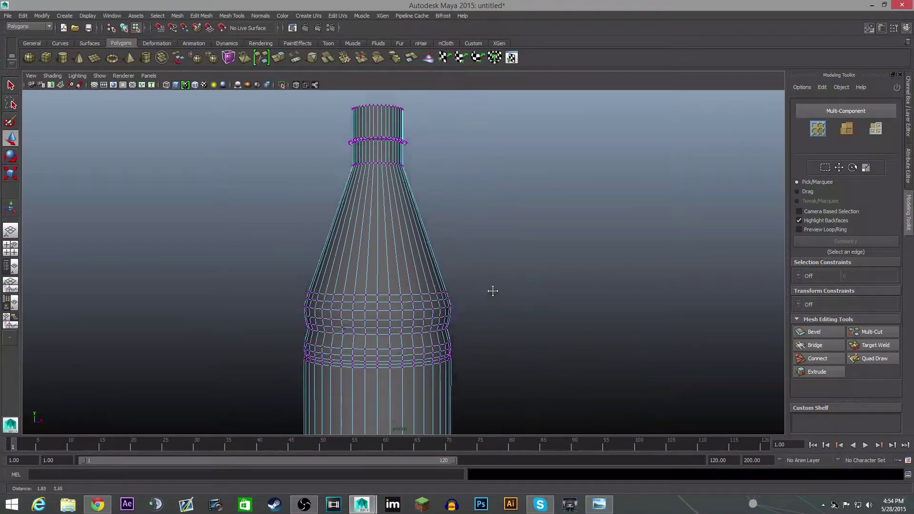
pyautogui.keyDown('alt'); pyautogui.moveTo(493, 290); pyautogui.dragTo(498, 210, button='middle'); pyautogui.keyUp('alt')
pyautogui.keyDown('alt'); pyautogui.moveTo(514, 269); pyautogui.dragTo(518, 197, button='middle'); pyautogui.keyUp('alt')
pyautogui.scroll(4, 442, 210)
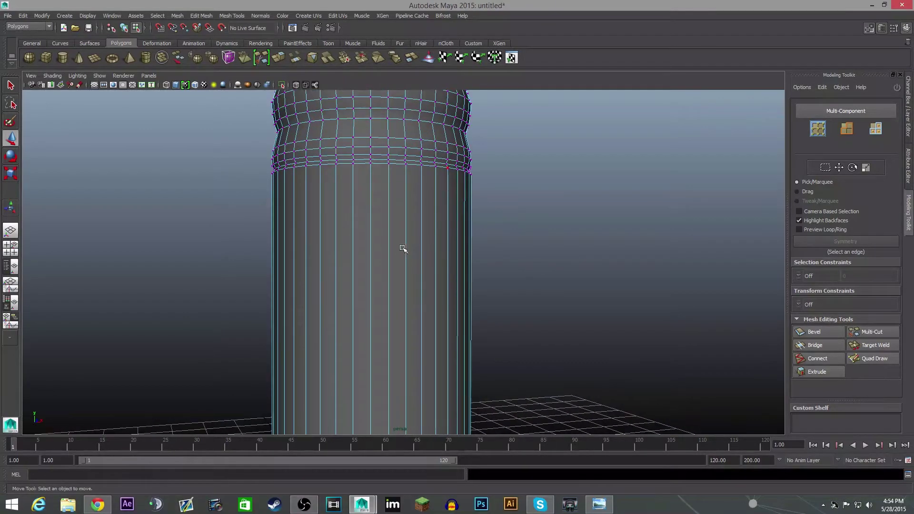
pyautogui.keyDown('alt'); pyautogui.moveTo(403, 269); pyautogui.dragTo(413, 184, button='middle'); pyautogui.keyUp('alt')
pyautogui.keyDown('alt'); pyautogui.moveTo(439, 280); pyautogui.dragTo(453, 167, button='middle'); pyautogui.keyUp('alt')
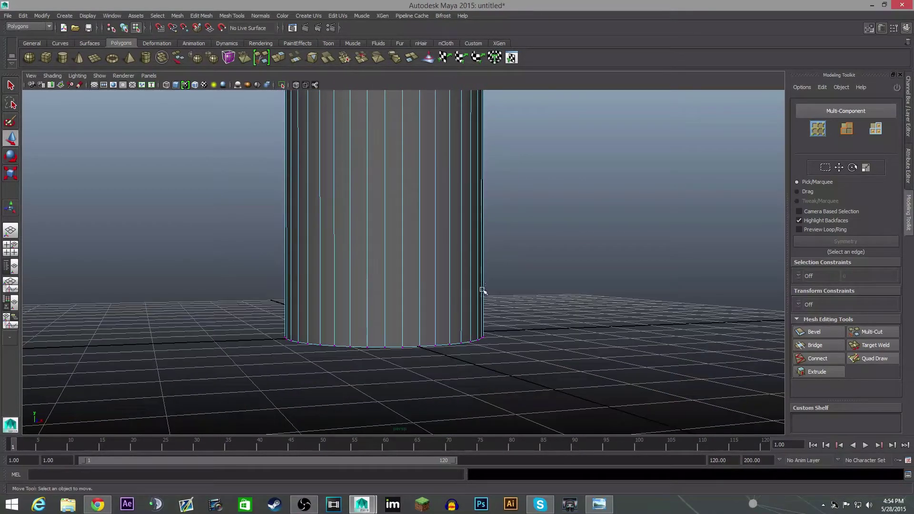
pyautogui.click(872, 331)
pyautogui.keyDown('alt'); pyautogui.moveTo(388, 275); pyautogui.dragTo(394, 326, button='middle'); pyautogui.keyUp('alt')
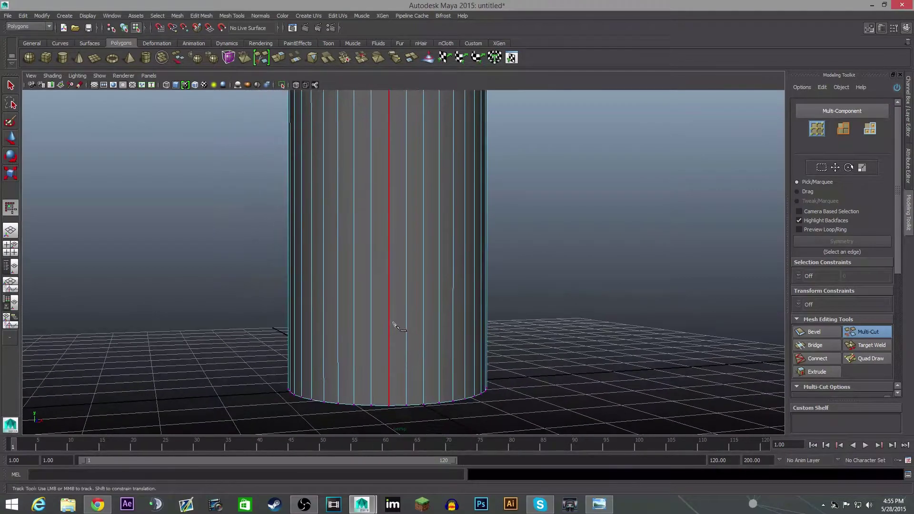
pyautogui.click(599, 503)
pyautogui.moveTo(85, 80); pyautogui.dragTo(218, 54)
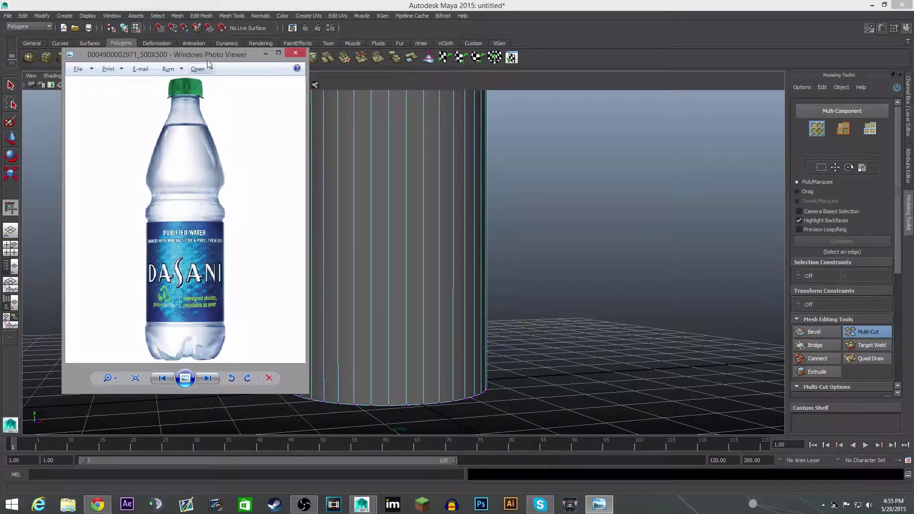
pyautogui.hotkey('alt', 'Tab')
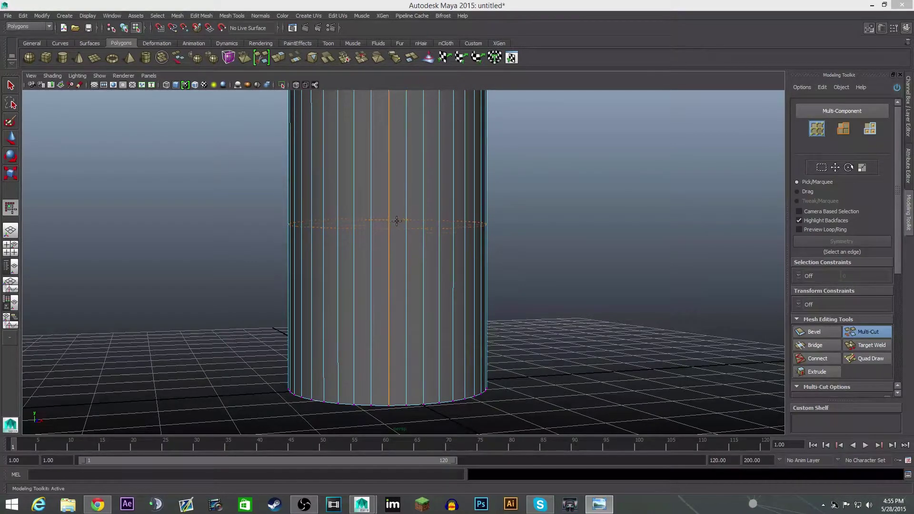
# - Insert four closely spaced edge loops around the lower body at the label's lower edge and a fifth a little below them
pyautogui.click(398, 242)
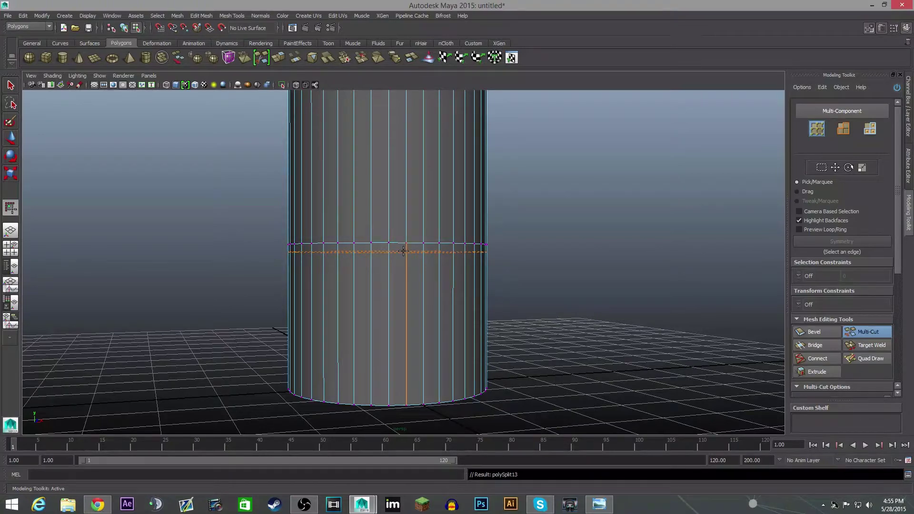
pyautogui.click(402, 252)
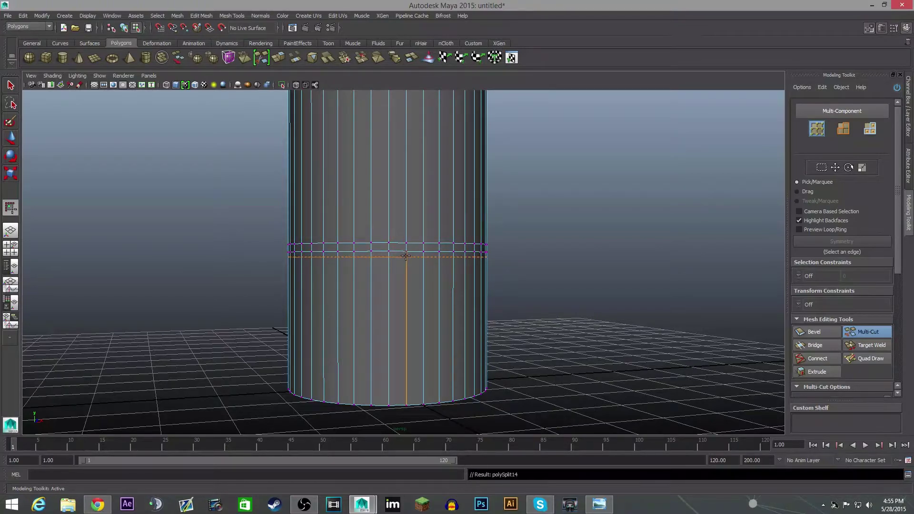
pyautogui.click(404, 256)
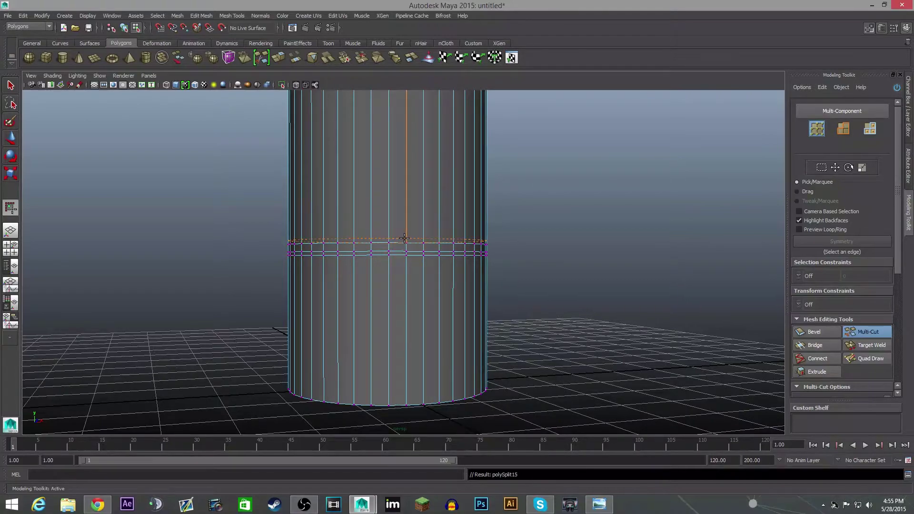
pyautogui.click(406, 240)
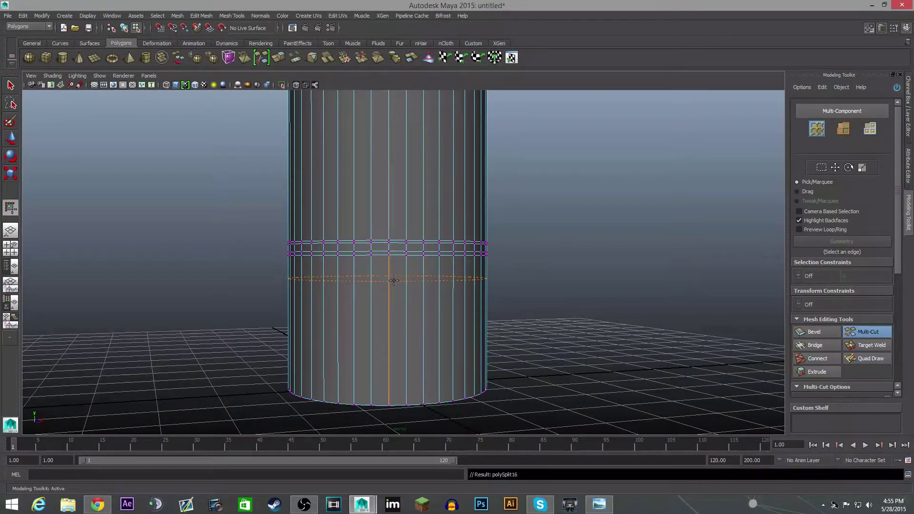
pyautogui.click(436, 275)
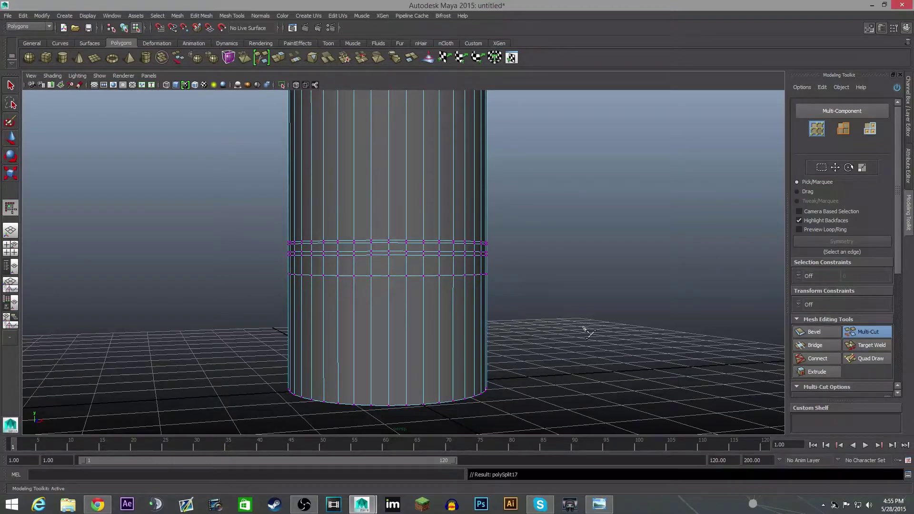
# - Preview the whole bottle with smooth mesh display, inspect its base and profile, and return to the unsmoothed display
pyautogui.moveTo(543, 310)
pyautogui.keyDown('alt'); pyautogui.mouseDown()
pyautogui.moveTo(528, 316)
pyautogui.moveTo(548, 323)
pyautogui.mouseUp(); pyautogui.keyUp('alt')
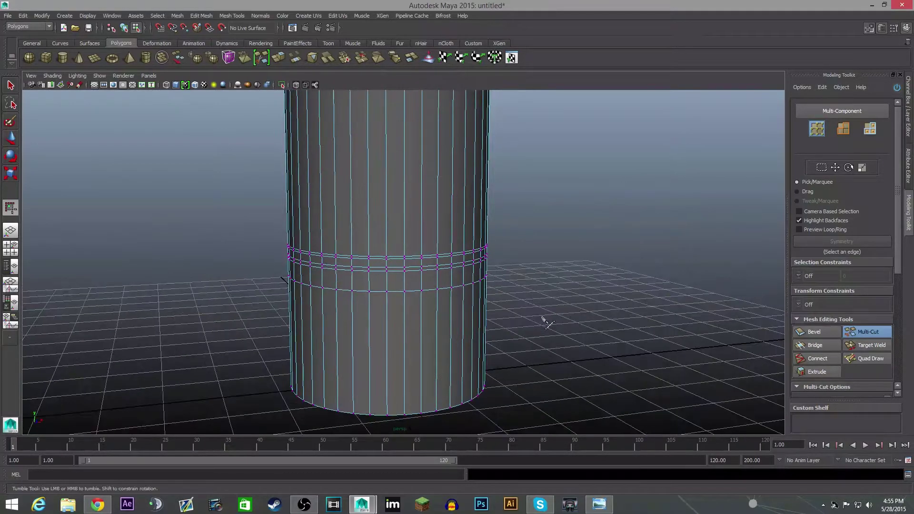
pyautogui.scroll(-8, 548, 324)
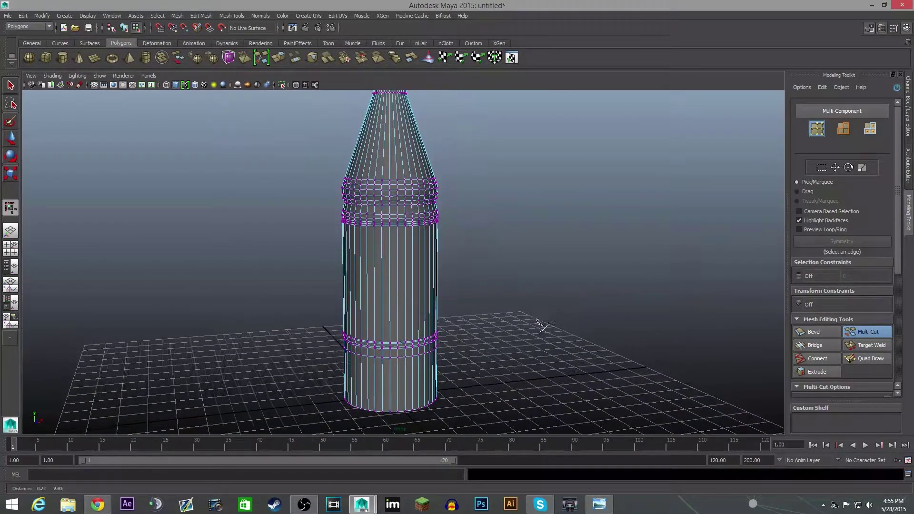
pyautogui.press('3')
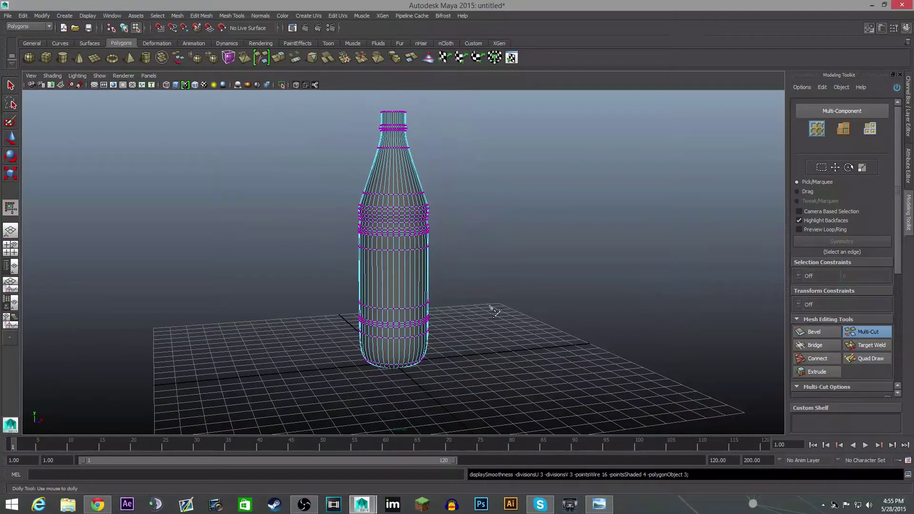
pyautogui.scroll(8, 506, 239)
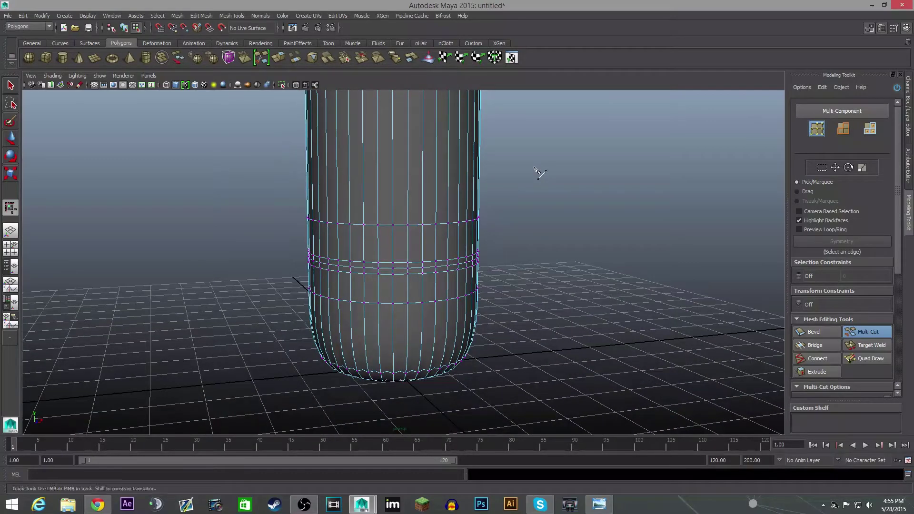
pyautogui.keyDown('alt'); pyautogui.moveTo(587, 190); pyautogui.dragTo(584, 298); pyautogui.keyUp('alt')
pyautogui.scroll(-10, 585, 298)
pyautogui.keyDown('alt'); pyautogui.moveTo(585, 298); pyautogui.dragTo(565, 272, button='middle'); pyautogui.keyUp('alt')
pyautogui.scroll(4, 555, 274)
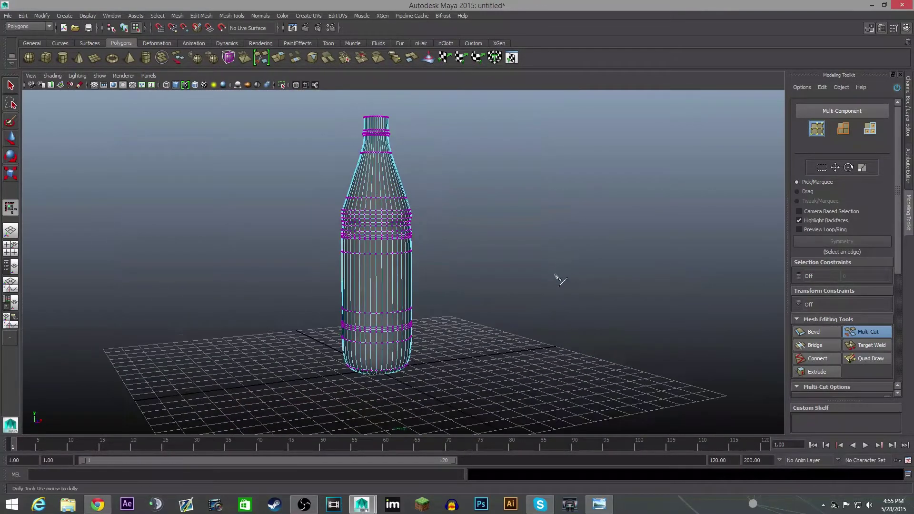
pyautogui.press('1')
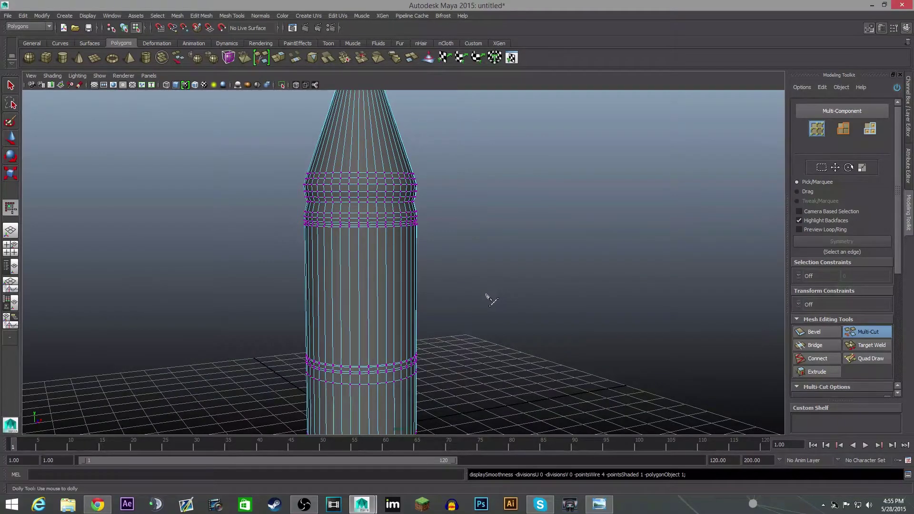
pyautogui.keyDown('alt'); pyautogui.moveTo(487, 295); pyautogui.dragTo(538, 190, button='middle'); pyautogui.keyUp('alt')
pyautogui.scroll(6, 520, 245)
pyautogui.moveTo(557, 278)
pyautogui.keyDown('alt'); pyautogui.mouseDown(button='middle')
pyautogui.moveTo(563, 262)
pyautogui.moveTo(547, 281)
pyautogui.mouseUp(button='middle'); pyautogui.keyUp('alt')
pyautogui.scroll(-4, 568, 267)
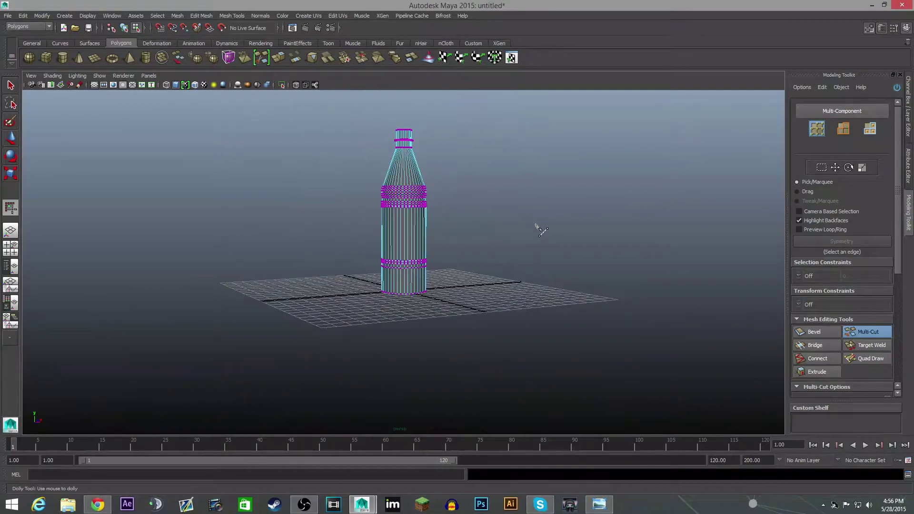
pyautogui.keyDown('alt'); pyautogui.moveTo(536, 230); pyautogui.dragTo(516, 275, button='middle'); pyautogui.keyUp('alt')
pyautogui.scroll(5, 512, 279)
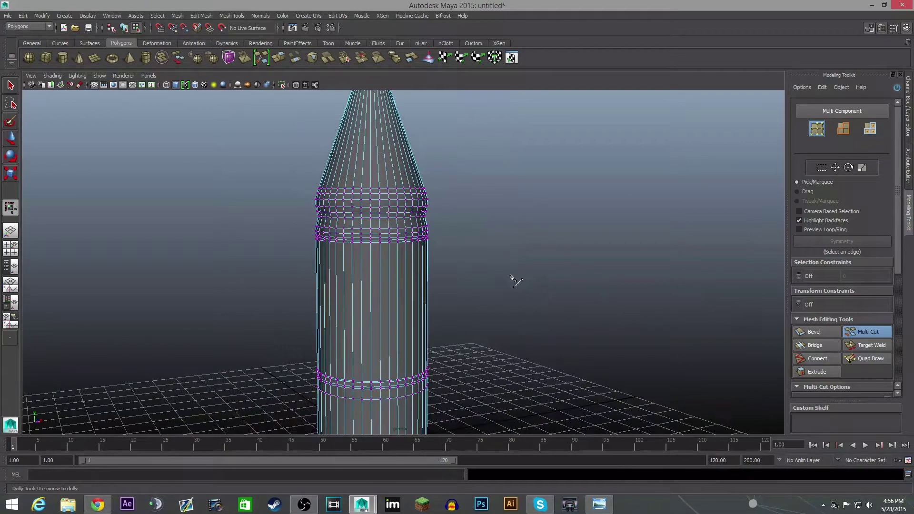
# - Leave Multi-Cut, select the edge loops bounding the label section above and below, and scale them slightly inward
pyautogui.click(857, 334)
pyautogui.scroll(5, 456, 312)
pyautogui.keyDown('alt'); pyautogui.moveTo(413, 338); pyautogui.dragTo(466, 259, button='middle'); pyautogui.keyUp('alt')
pyautogui.rightClick(417, 362)
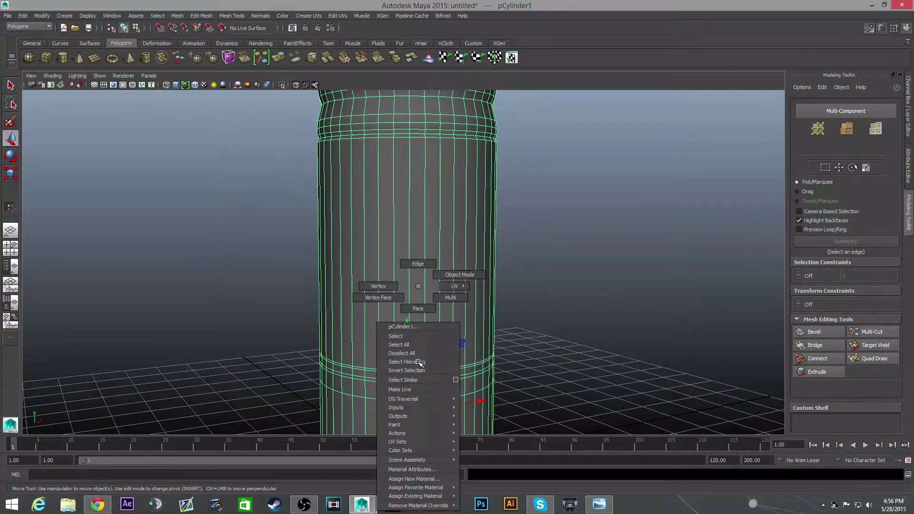
pyautogui.moveTo(419, 363); pyautogui.dragTo(416, 264, button='right')
pyautogui.doubleClick(402, 374)
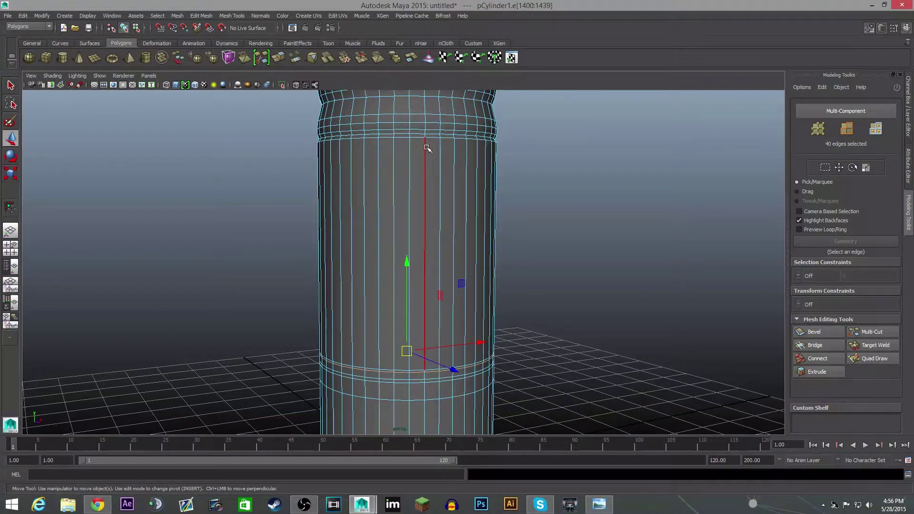
pyautogui.keyDown('shift'); pyautogui.doubleClick(402, 142); pyautogui.keyUp('shift')
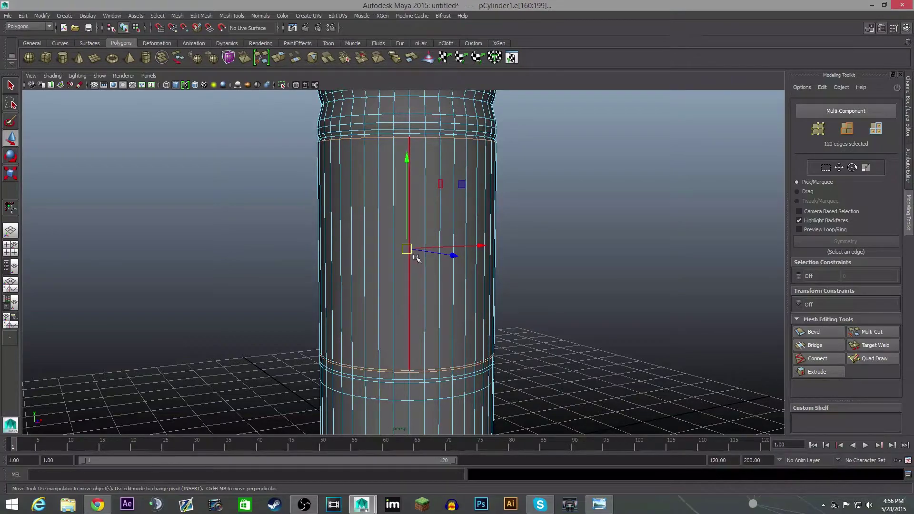
pyautogui.press('r')
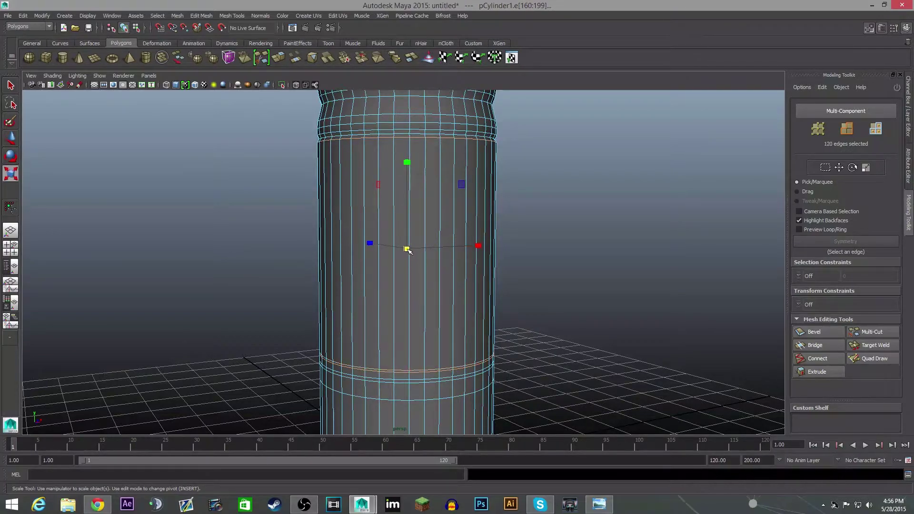
pyautogui.moveTo(406, 249); pyautogui.dragTo(407, 250)
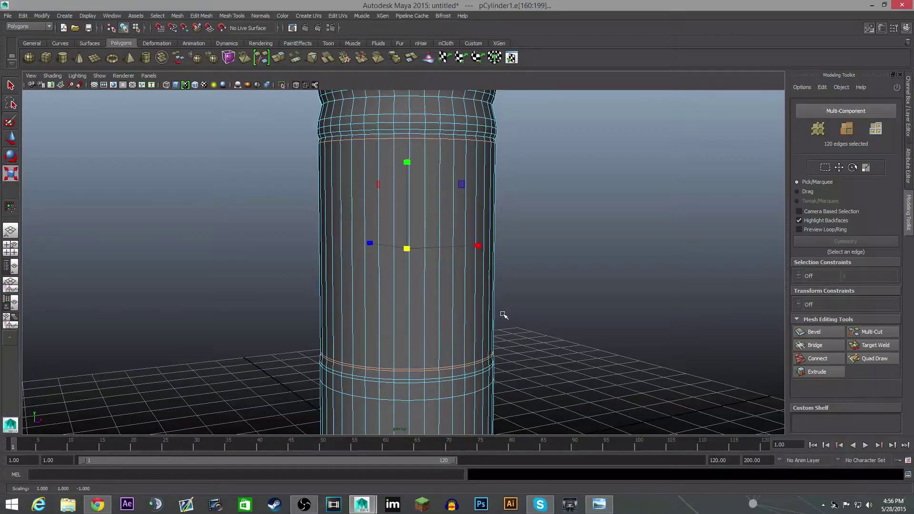
# - Move the two edge loops just beneath the label section up, closer to the label's lower boundary loops
pyautogui.keyDown('alt'); pyautogui.moveTo(502, 313); pyautogui.dragTo(544, 298); pyautogui.keyUp('alt')
pyautogui.scroll(-4, 548, 296)
pyautogui.keyDown('alt'); pyautogui.moveTo(545, 295); pyautogui.dragTo(490, 268, button='middle'); pyautogui.keyUp('alt')
pyautogui.scroll(4, 482, 310)
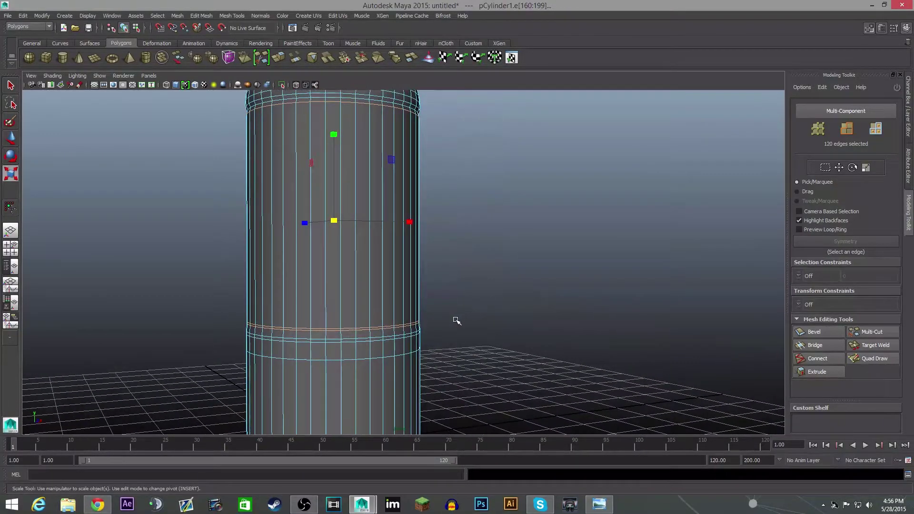
pyautogui.scroll(5, 457, 320)
pyautogui.doubleClick(387, 327)
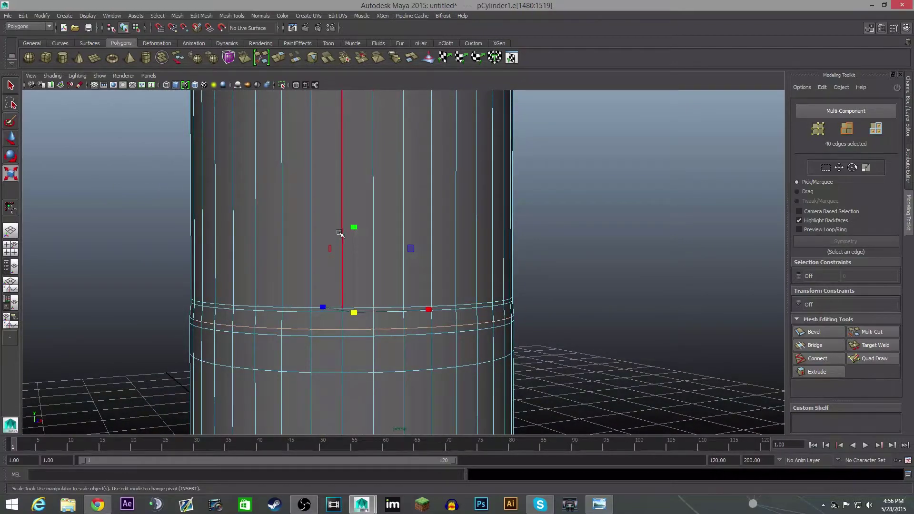
pyautogui.press('w')
pyautogui.moveTo(353, 216); pyautogui.dragTo(354, 229)
pyautogui.doubleClick(354, 335)
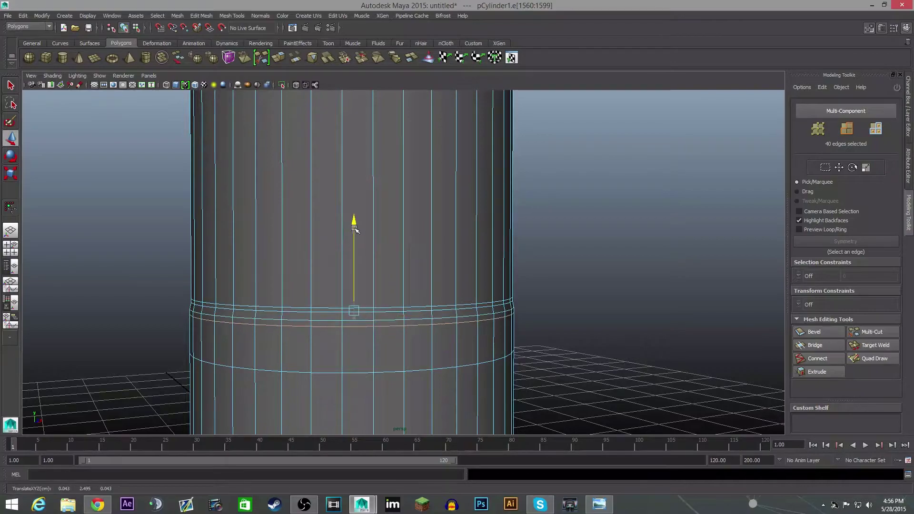
pyautogui.click(545, 304)
pyautogui.keyDown('alt'); pyautogui.moveTo(544, 304); pyautogui.dragTo(544, 332); pyautogui.keyUp('alt')
pyautogui.scroll(1, 544, 332)
pyautogui.keyDown('alt'); pyautogui.moveTo(543, 357); pyautogui.dragTo(563, 276, button='middle'); pyautogui.keyUp('alt')
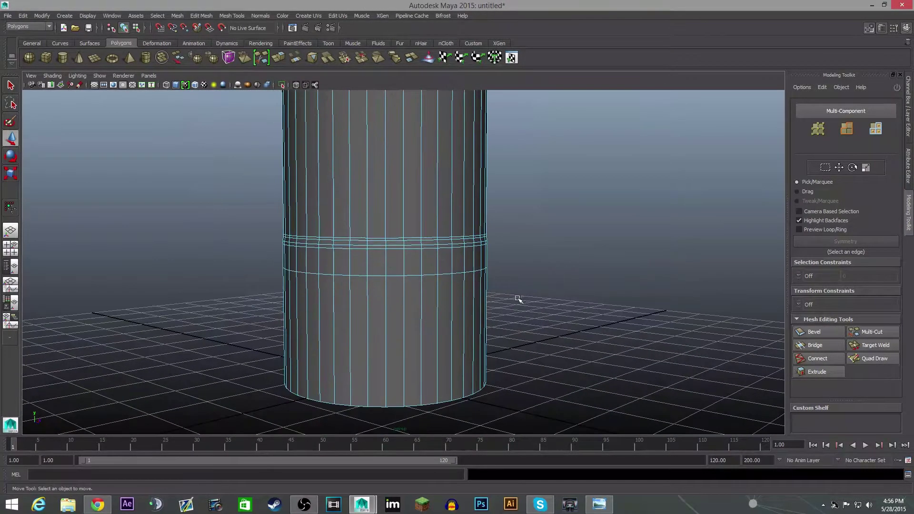
pyautogui.scroll(-5, 425, 277)
pyautogui.scroll(-2, 425, 276)
pyautogui.scroll(7, 451, 298)
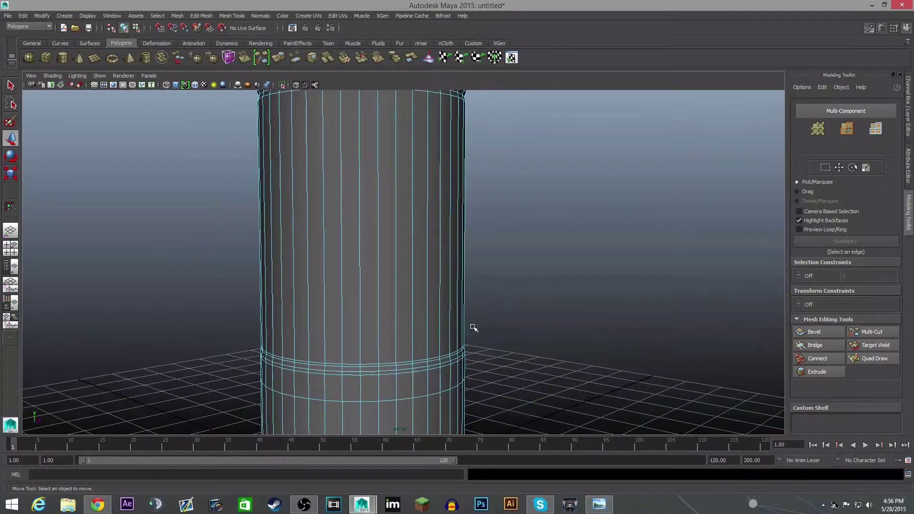
pyautogui.scroll(1, 507, 247)
pyautogui.keyDown('alt'); pyautogui.moveTo(520, 279); pyautogui.dragTo(553, 170, button='middle'); pyautogui.keyUp('alt')
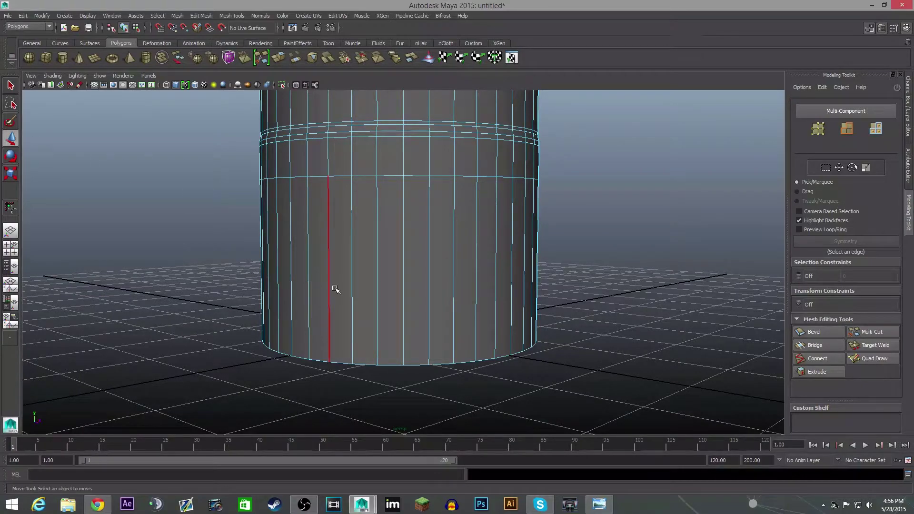
# - Select the bottle's bottom edge loop and scale it inward so the lower body tapers toward the base
pyautogui.doubleClick(387, 365)
pyautogui.press('r')
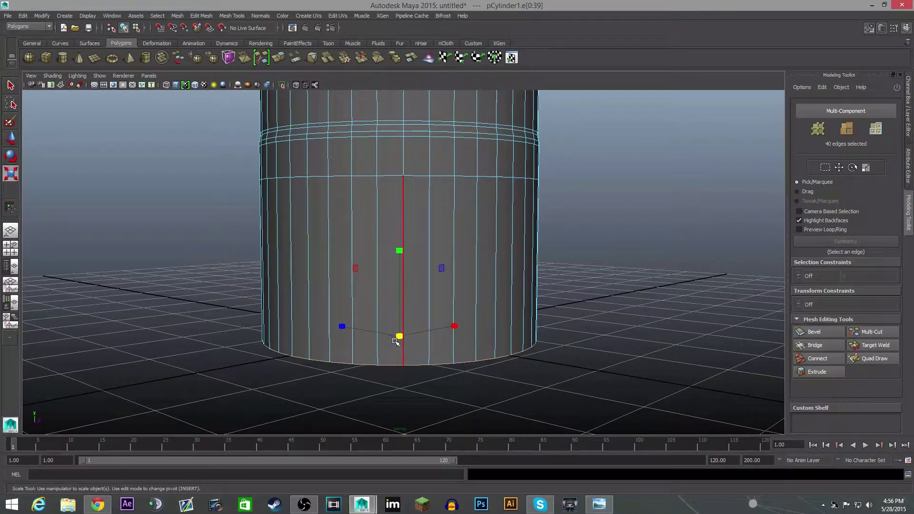
pyautogui.moveTo(399, 336); pyautogui.dragTo(372, 340)
pyautogui.moveTo(372, 341); pyautogui.dragTo(380, 339, button='middle')
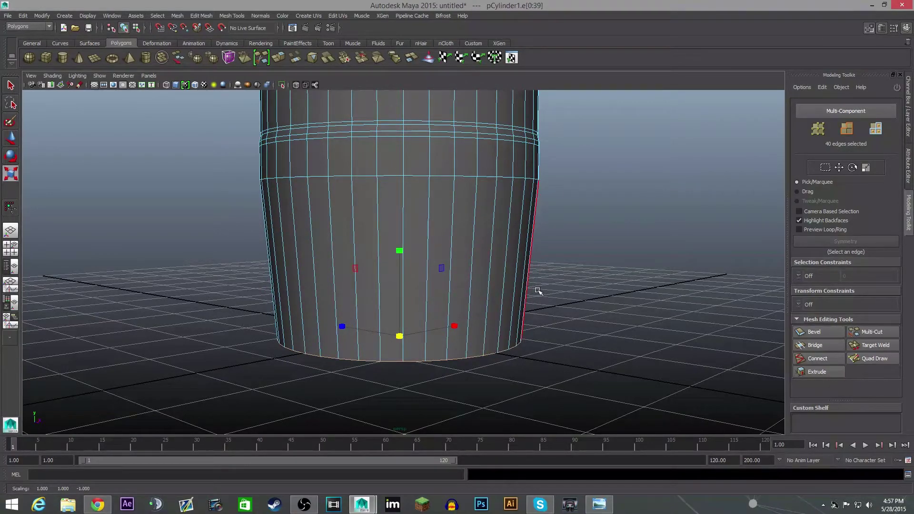
pyautogui.moveTo(536, 292)
pyautogui.keyDown('alt'); pyautogui.mouseDown(button='middle')
pyautogui.moveTo(521, 319)
pyautogui.moveTo(550, 296)
pyautogui.mouseUp(button='middle'); pyautogui.keyUp('alt')
pyautogui.scroll(-2, 598, 344)
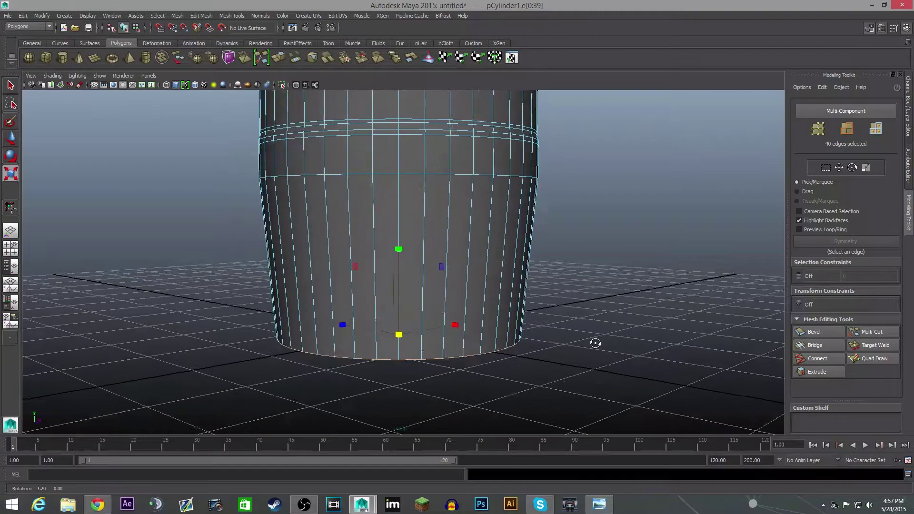
pyautogui.scroll(-3, 598, 338)
pyautogui.scroll(4, 598, 338)
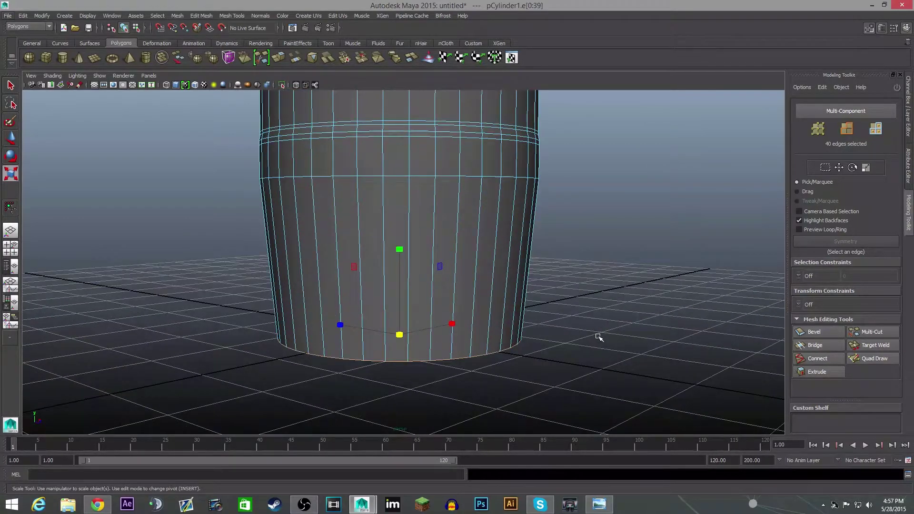
# - Switch to vertex selection and select one vertex on the front of the bottom rim
pyautogui.moveTo(475, 340); pyautogui.dragTo(449, 274, button='right')
pyautogui.click(470, 355)
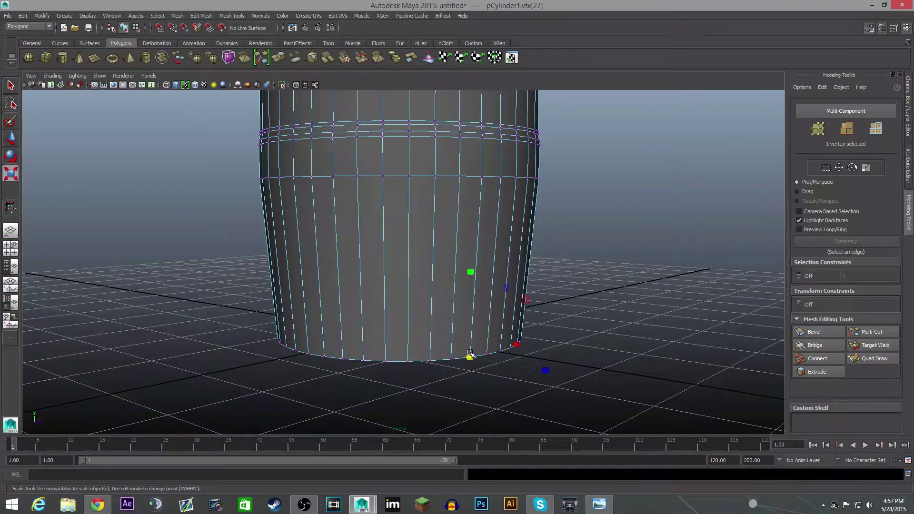
pyautogui.scroll(-5, 553, 371)
pyautogui.keyDown('alt'); pyautogui.moveTo(506, 345); pyautogui.dragTo(486, 374); pyautogui.keyUp('alt')
pyautogui.scroll(4, 517, 377)
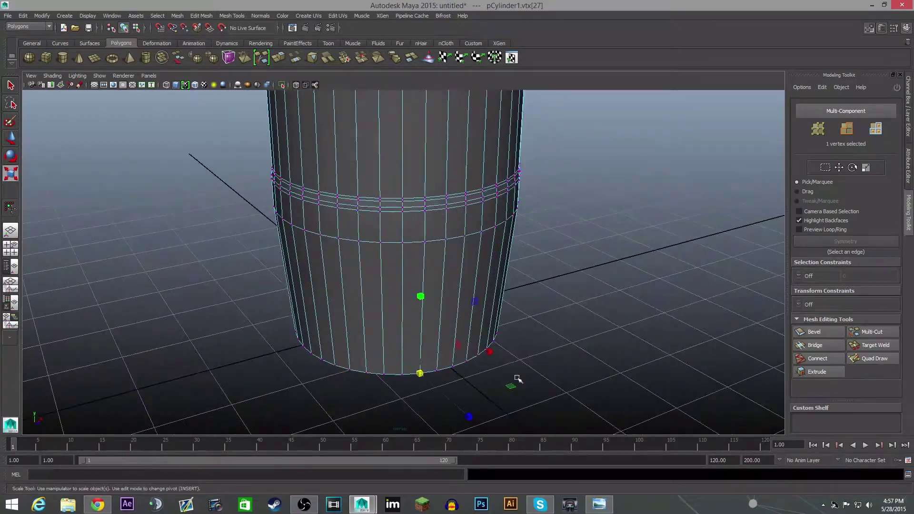
pyautogui.click(612, 369)
pyautogui.click(420, 374)
pyautogui.keyDown('alt'); pyautogui.moveTo(420, 373); pyautogui.dragTo(618, 363); pyautogui.keyUp('alt')
pyautogui.scroll(-3, 590, 365)
pyautogui.keyDown('alt'); pyautogui.moveTo(505, 360); pyautogui.dragTo(395, 336); pyautogui.keyUp('alt')
pyautogui.keyDown('alt'); pyautogui.moveTo(395, 336); pyautogui.dragTo(478, 332, button='right'); pyautogui.keyUp('alt')
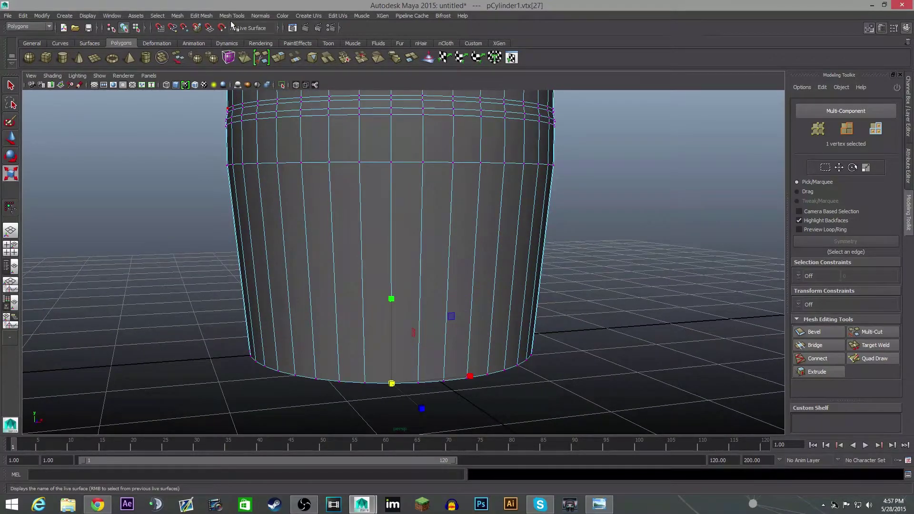
# - Show the model in wireframe and add three more rim vertices, a quarter turn apart, to the selection
pyautogui.click(168, 85)
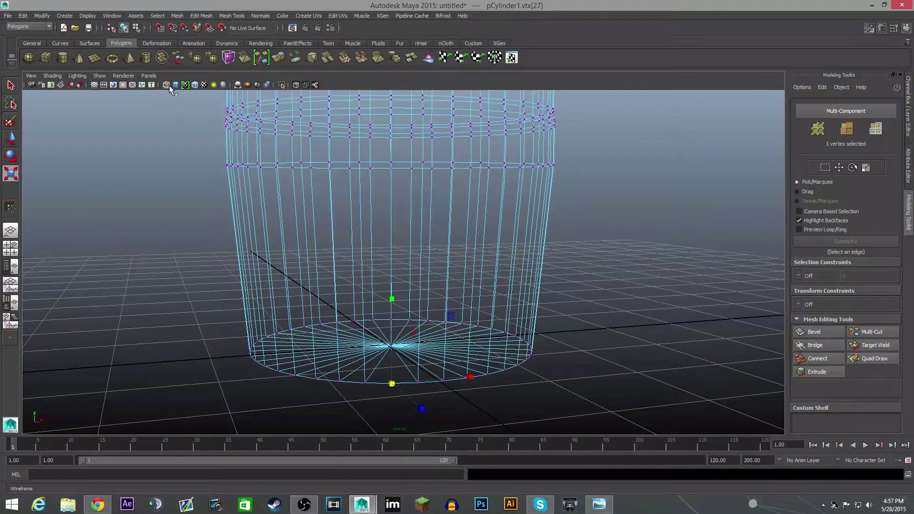
pyautogui.keyDown('shift'); pyautogui.click(391, 321); pyautogui.keyUp('shift')
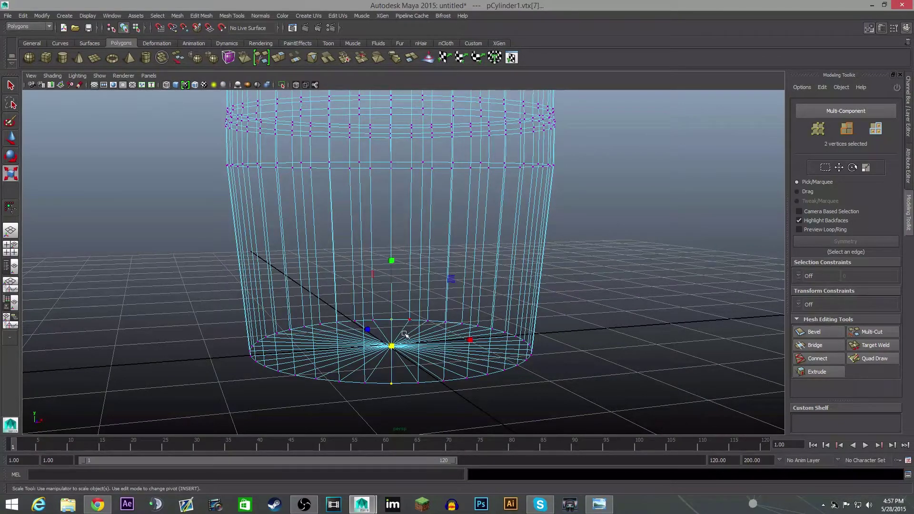
pyautogui.keyDown('alt'); pyautogui.moveTo(544, 363); pyautogui.dragTo(513, 318); pyautogui.keyUp('alt')
pyautogui.keyDown('shift'); pyautogui.click(390, 354); pyautogui.keyUp('shift')
pyautogui.keyDown('shift'); pyautogui.click(383, 282); pyautogui.keyUp('shift')
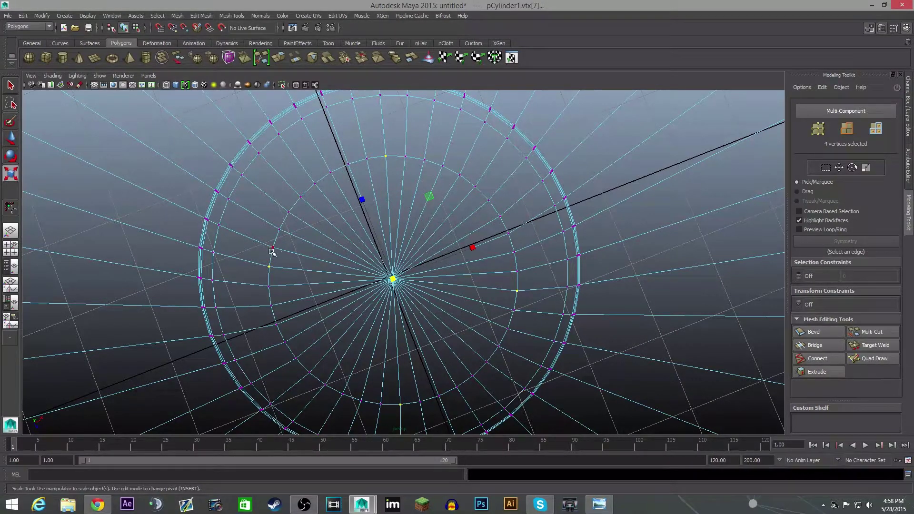
pyautogui.click(269, 286)
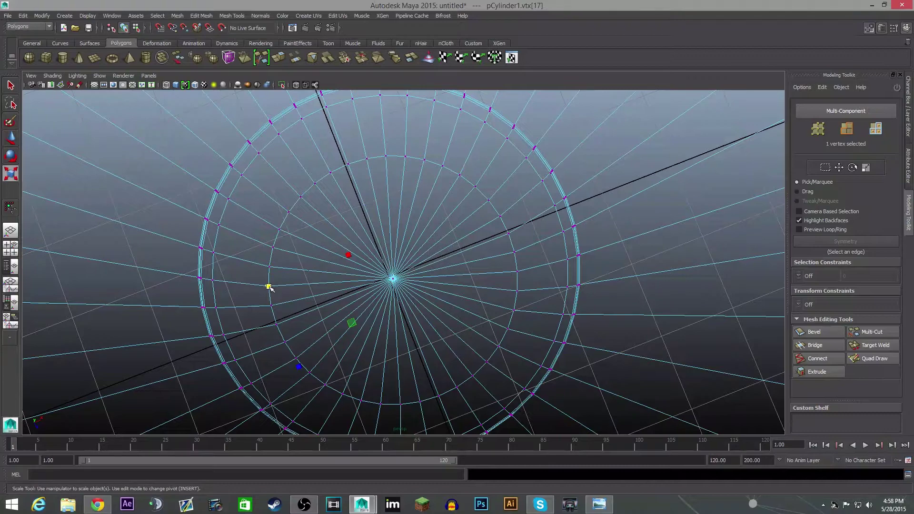
pyautogui.keyDown('shift'); pyautogui.click(523, 271); pyautogui.keyUp('shift')
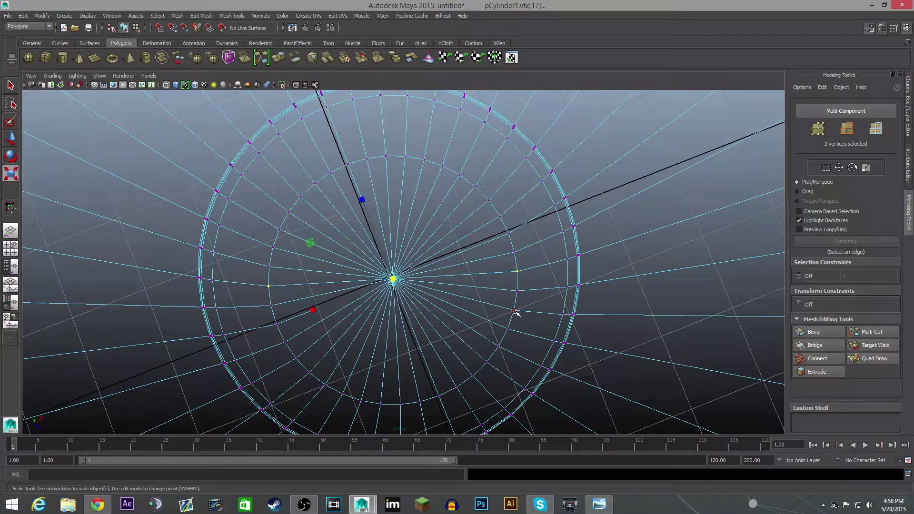
pyautogui.hotkey('ctrl', 'z')
pyautogui.hotkey('ctrl', 'z')
pyautogui.hotkey('ctrl', 'z')
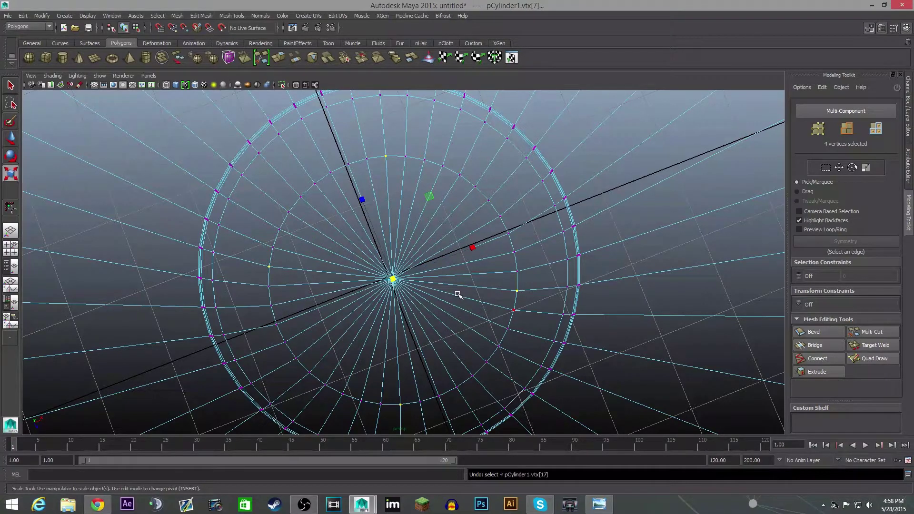
# - Swap the two side vertices in the selection for their neighbours so the four rim vertices are evenly spaced
pyautogui.keyDown('shift'); pyautogui.click(519, 290); pyautogui.keyUp('shift')
pyautogui.keyDown('shift'); pyautogui.click(518, 271); pyautogui.keyUp('shift')
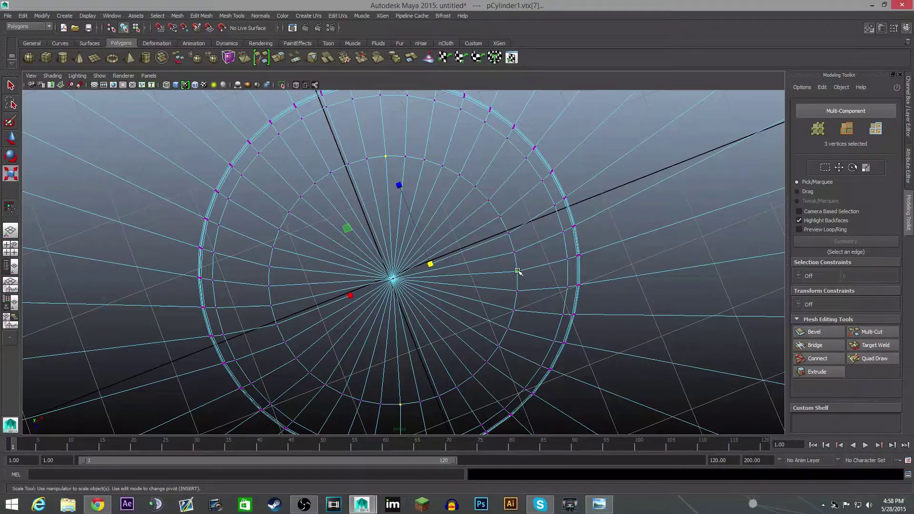
pyautogui.keyDown('shift'); pyautogui.click(275, 286); pyautogui.keyUp('shift')
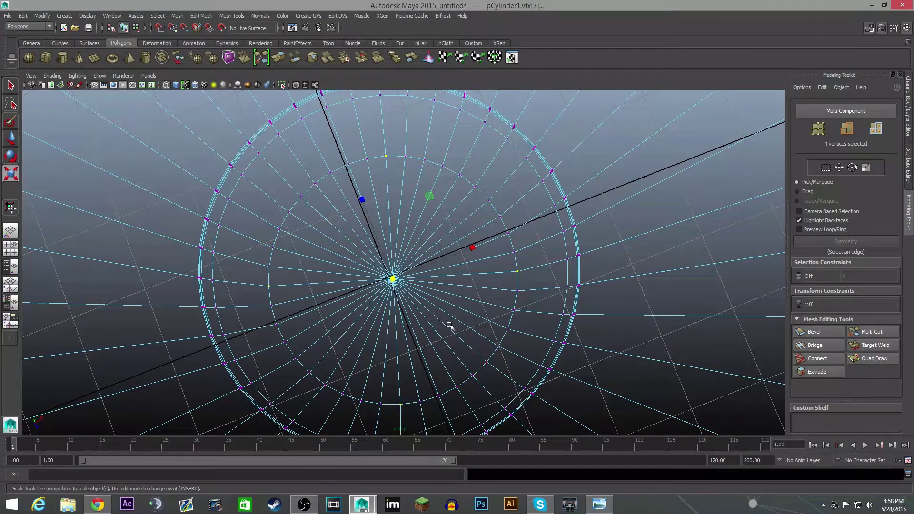
pyautogui.moveTo(455, 336)
pyautogui.keyDown('alt'); pyautogui.mouseDown()
pyautogui.moveTo(464, 340)
pyautogui.moveTo(462, 331)
pyautogui.mouseUp(); pyautogui.keyUp('alt')
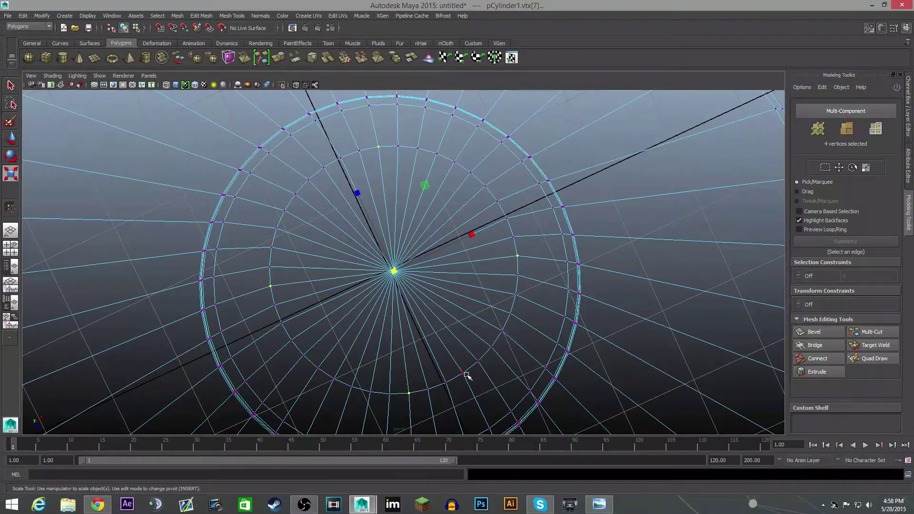
pyautogui.keyDown('alt'); pyautogui.moveTo(494, 361); pyautogui.dragTo(398, 271); pyautogui.keyUp('alt')
# - Try raising the four rim vertices to form pointed notches in the lower body, returning to shaded display
pyautogui.press('w')
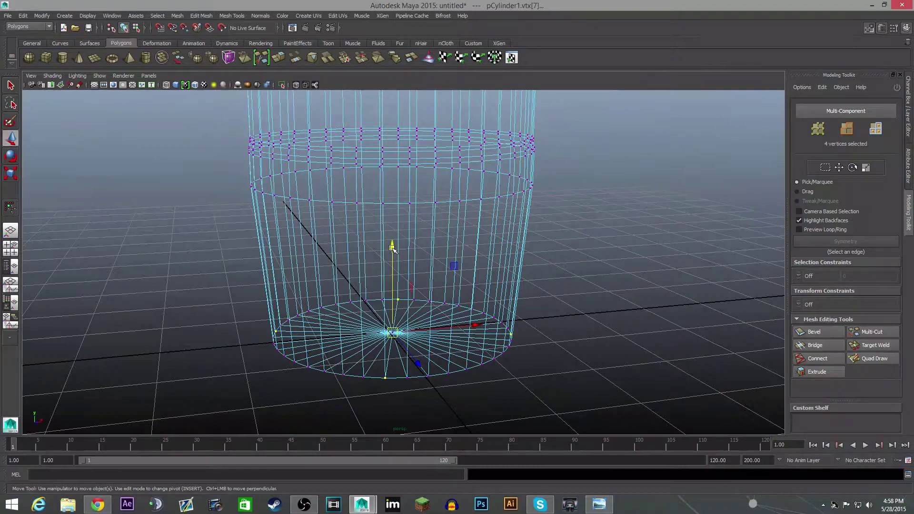
pyautogui.moveTo(394, 238); pyautogui.dragTo(397, 166)
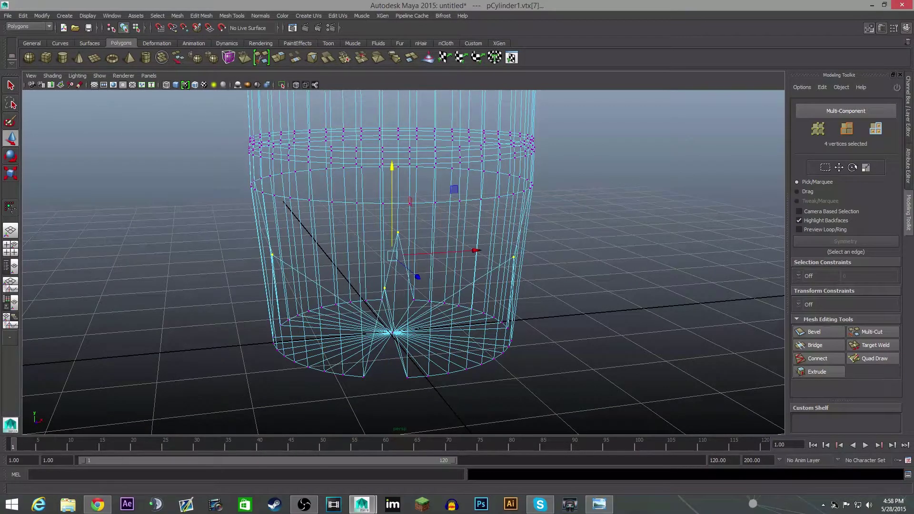
pyautogui.click(176, 85)
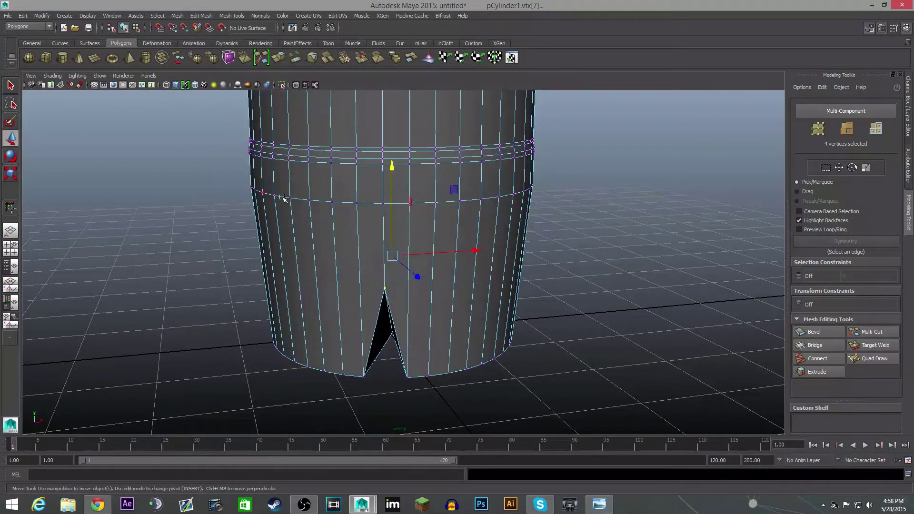
pyautogui.moveTo(397, 270)
pyautogui.keyDown('alt'); pyautogui.mouseDown()
pyautogui.moveTo(336, 249)
pyautogui.moveTo(382, 279)
pyautogui.mouseUp(); pyautogui.keyUp('alt')
pyautogui.scroll(-5, 383, 279)
pyautogui.scroll(2, 509, 281)
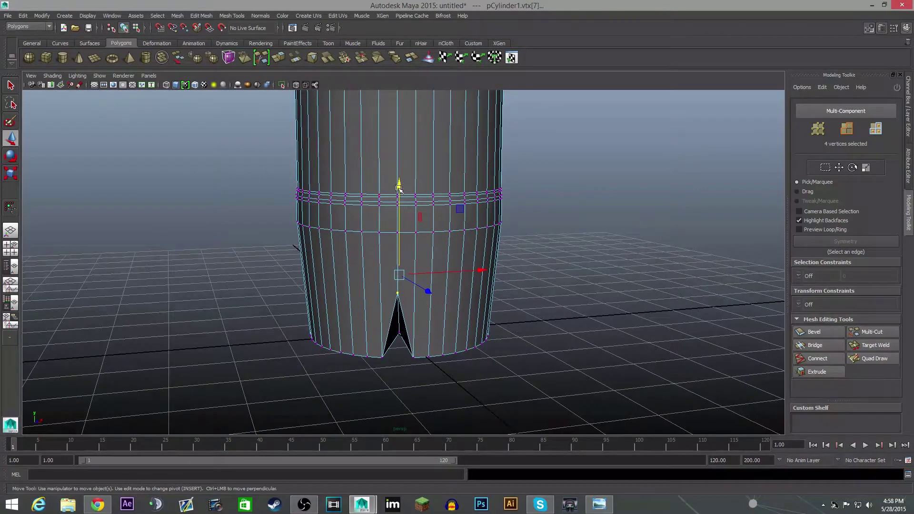
pyautogui.moveTo(399, 189); pyautogui.dragTo(398, 151)
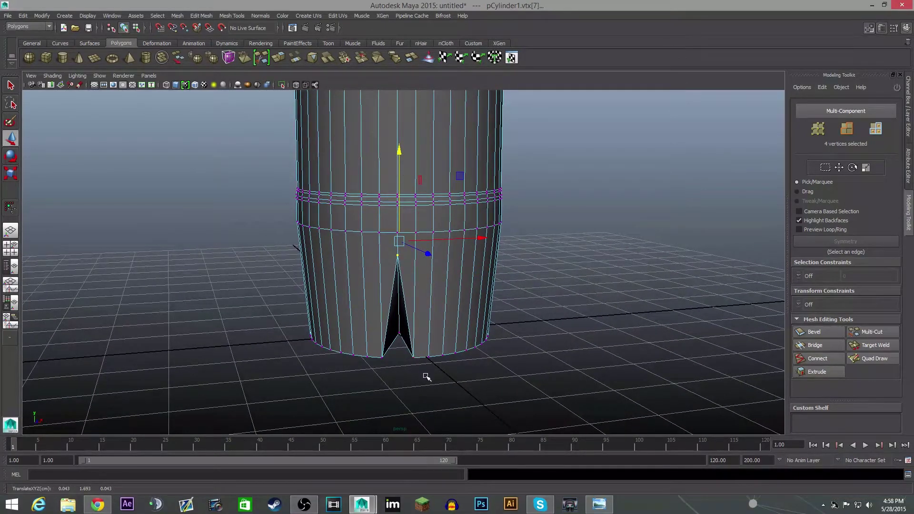
pyautogui.keyDown('alt'); pyautogui.moveTo(427, 377); pyautogui.dragTo(429, 352); pyautogui.keyUp('alt')
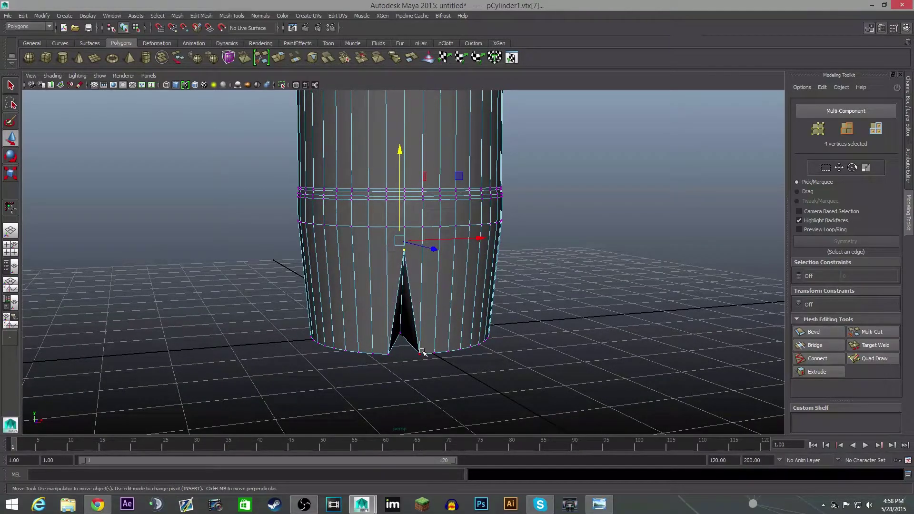
# - Select the eight bottom rim vertices on either side of the four notches
pyautogui.click(422, 352)
pyautogui.keyDown('alt'); pyautogui.moveTo(491, 362); pyautogui.dragTo(503, 354); pyautogui.keyUp('alt')
pyautogui.keyDown('shift'); pyautogui.click(410, 344); pyautogui.keyUp('shift')
pyautogui.keyDown('alt'); pyautogui.moveTo(411, 344); pyautogui.dragTo(534, 361); pyautogui.keyUp('alt')
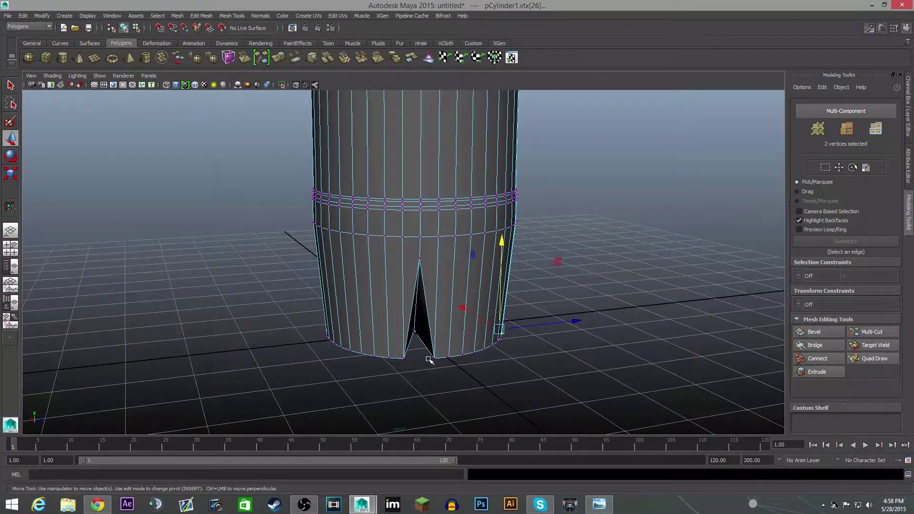
pyautogui.keyDown('shift'); pyautogui.click(404, 359); pyautogui.keyUp('shift')
pyautogui.keyDown('alt'); pyautogui.moveTo(429, 364); pyautogui.dragTo(496, 366); pyautogui.keyUp('alt')
pyautogui.keyDown('shift'); pyautogui.click(383, 356); pyautogui.keyUp('shift')
pyautogui.keyDown('shift'); pyautogui.click(407, 356); pyautogui.keyUp('shift')
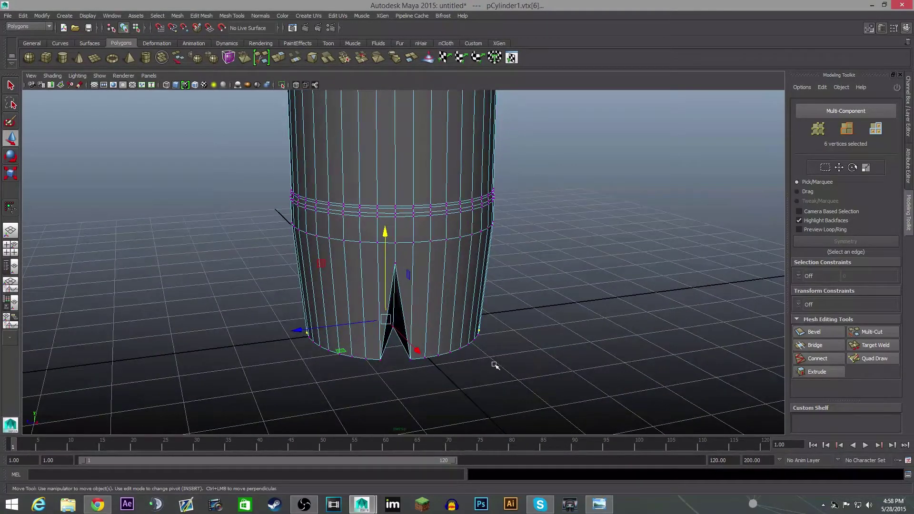
pyautogui.keyDown('shift'); pyautogui.click(371, 360); pyautogui.keyUp('shift')
pyautogui.keyDown('shift'); pyautogui.click(378, 360); pyautogui.keyUp('shift')
pyautogui.moveTo(378, 361)
pyautogui.keyDown('alt'); pyautogui.mouseDown()
pyautogui.moveTo(463, 370)
pyautogui.moveTo(508, 351)
pyautogui.moveTo(445, 357)
pyautogui.moveTo(435, 369)
pyautogui.moveTo(365, 365)
pyautogui.moveTo(375, 357)
pyautogui.mouseUp(); pyautogui.keyUp('alt')
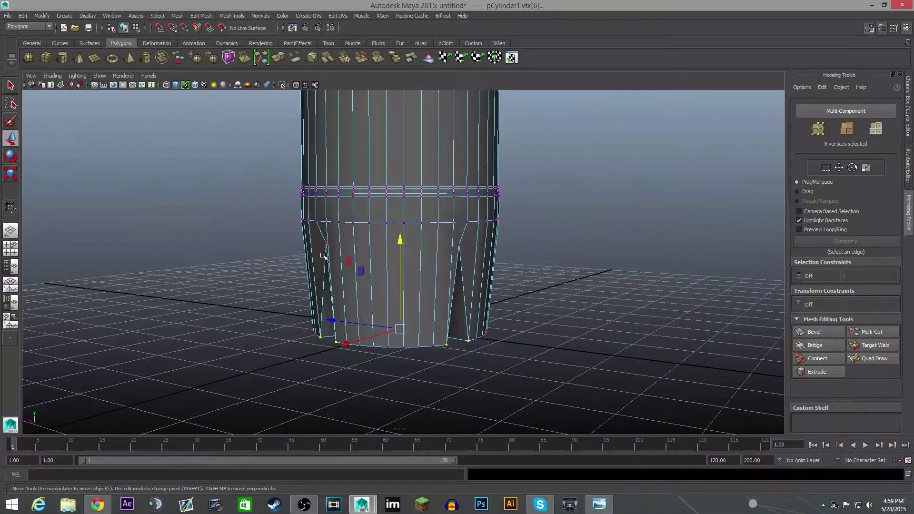
# - Try widening the notches by moving the eight flanking vertices up to about the height of the notch peaks
pyautogui.keyDown('alt'); pyautogui.moveTo(474, 328); pyautogui.dragTo(541, 333); pyautogui.keyUp('alt')
pyautogui.moveTo(403, 238); pyautogui.dragTo(395, 209)
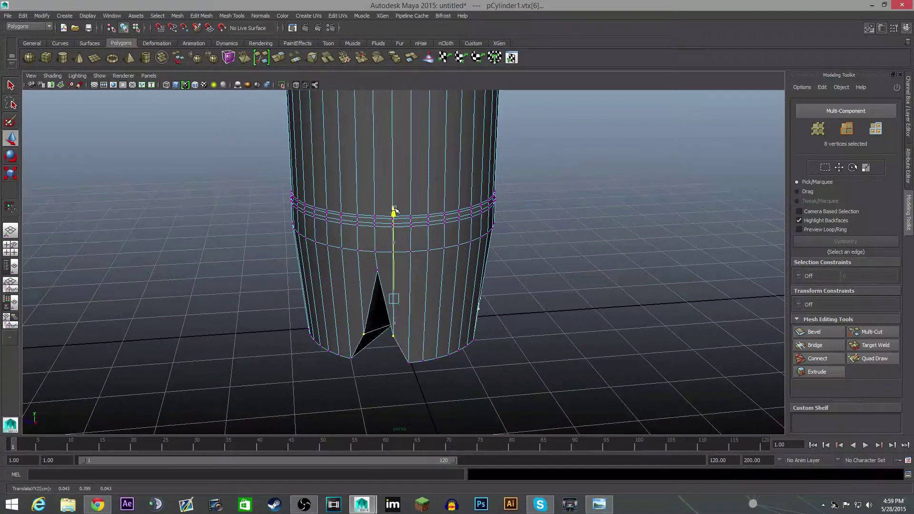
pyautogui.keyDown('alt'); pyautogui.moveTo(467, 268); pyautogui.dragTo(401, 210); pyautogui.keyUp('alt')
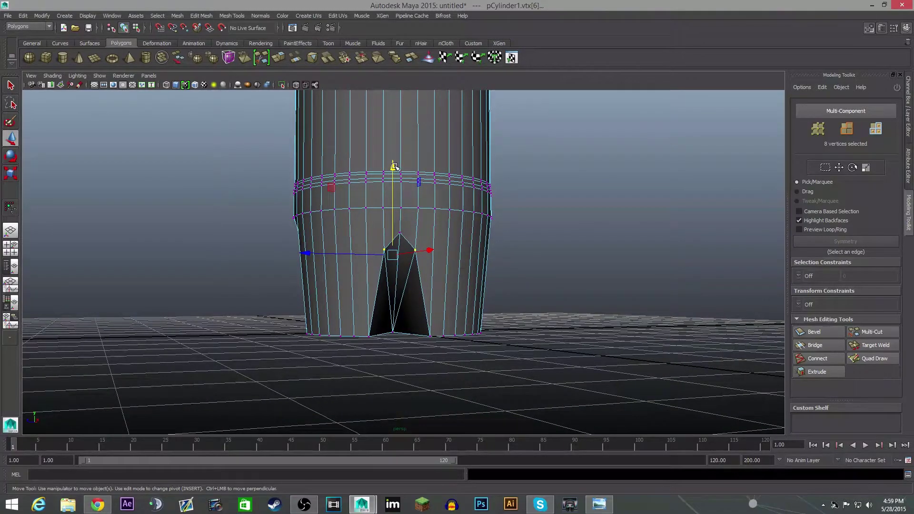
pyautogui.moveTo(394, 167); pyautogui.dragTo(394, 162)
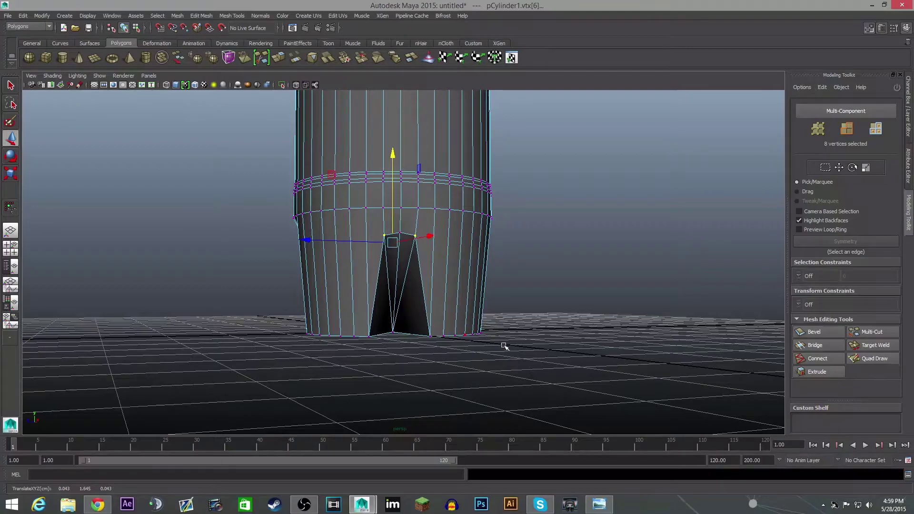
# - Examine the notched base from below with Multi-Cut active and check the bottle's shape in smooth preview
pyautogui.keyDown('alt'); pyautogui.moveTo(504, 346); pyautogui.dragTo(452, 318); pyautogui.keyUp('alt')
pyautogui.scroll(6, 502, 271)
pyautogui.scroll(-5, 465, 308)
pyautogui.click(871, 331)
pyautogui.scroll(5, 396, 278)
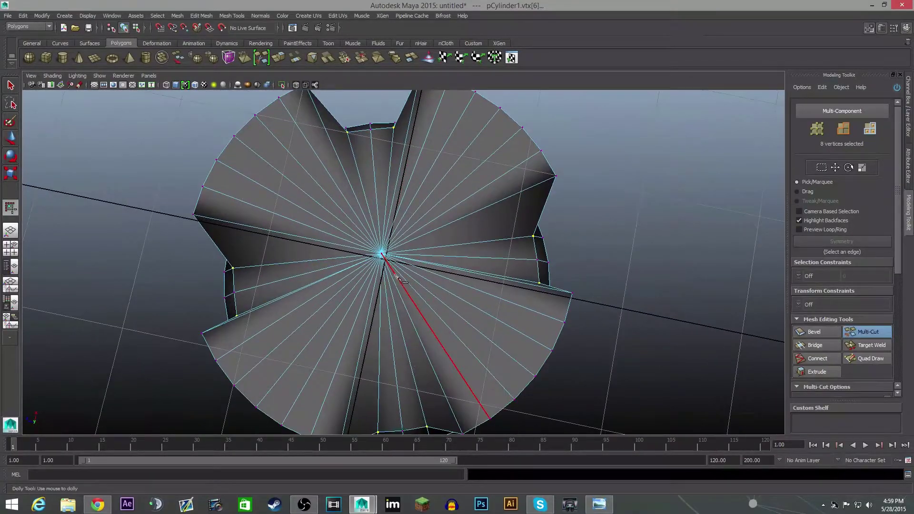
pyautogui.scroll(-5, 399, 244)
pyautogui.keyDown('alt'); pyautogui.moveTo(388, 258); pyautogui.dragTo(489, 375); pyautogui.keyUp('alt')
pyautogui.keyDown('alt'); pyautogui.moveTo(477, 417); pyautogui.dragTo(493, 341); pyautogui.keyUp('alt')
pyautogui.scroll(-6, 488, 336)
pyautogui.press('3')
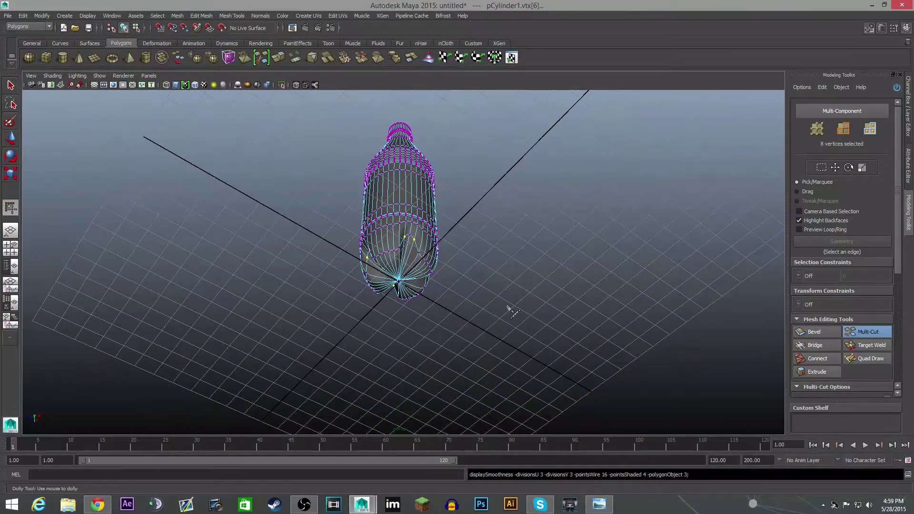
pyautogui.keyDown('alt'); pyautogui.moveTo(509, 308); pyautogui.dragTo(476, 348); pyautogui.keyUp('alt')
pyautogui.scroll(6, 522, 356)
pyautogui.keyDown('alt'); pyautogui.moveTo(476, 347); pyautogui.dragTo(450, 357, button='right'); pyautogui.keyUp('alt')
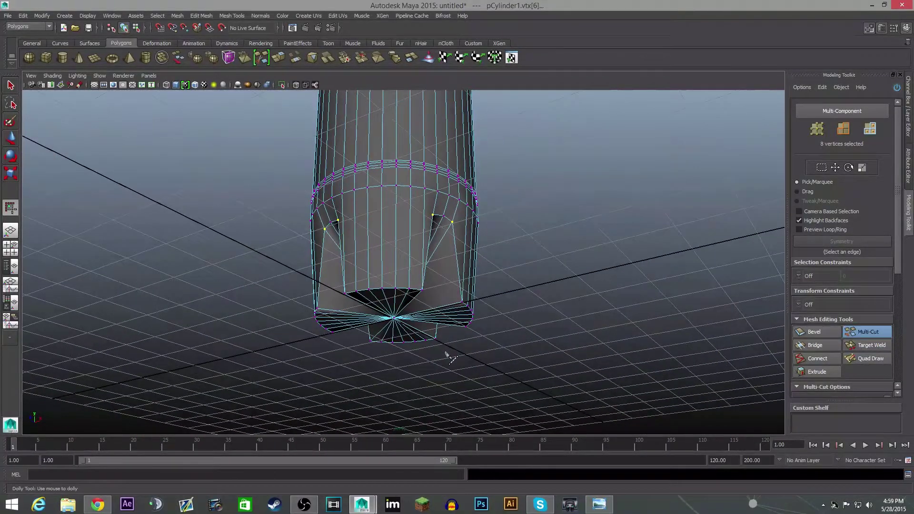
# - Undo the notch vertex moves and selections back to the plain tapered base
pyautogui.keyDown('alt'); pyautogui.moveTo(446, 353); pyautogui.dragTo(465, 365); pyautogui.keyUp('alt')
pyautogui.scroll(5, 472, 364)
pyautogui.hotkey('ctrl', 'z')
pyautogui.scroll(-6, 486, 359)
pyautogui.hotkey('ctrl', 'z')
pyautogui.hotkey('ctrl', 'z')
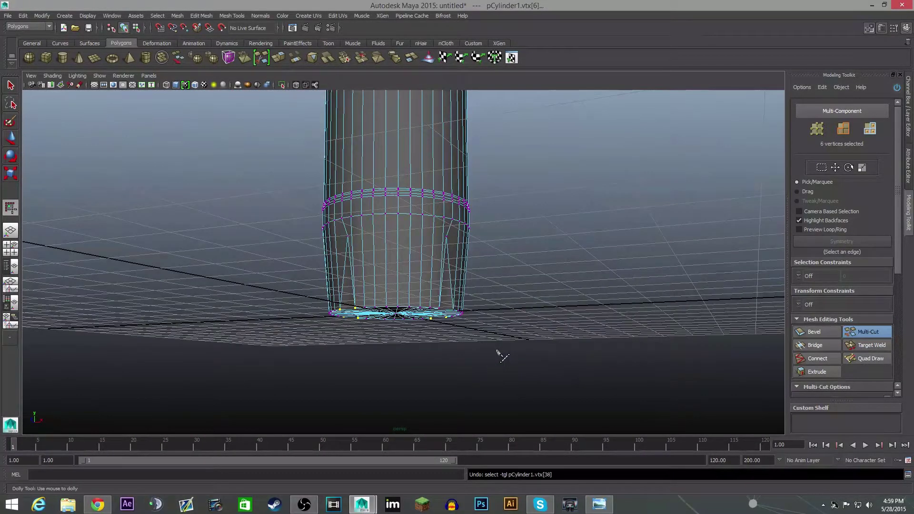
pyautogui.hotkey('ctrl', 'z')
pyautogui.hotkey('ctrl', 'z')
pyautogui.hotkey('ctrl', 'z')
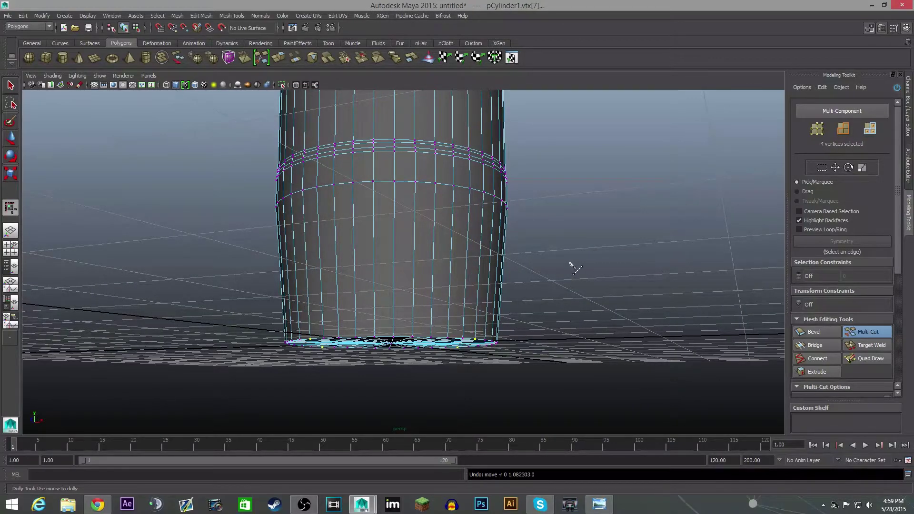
# - Leave Multi-Cut and vertex selection, and select the whole bottle with its base in view
pyautogui.keyDown('alt'); pyautogui.moveTo(567, 306); pyautogui.dragTo(505, 274); pyautogui.keyUp('alt')
pyautogui.keyDown('alt'); pyautogui.moveTo(526, 262); pyautogui.dragTo(514, 238); pyautogui.keyUp('alt')
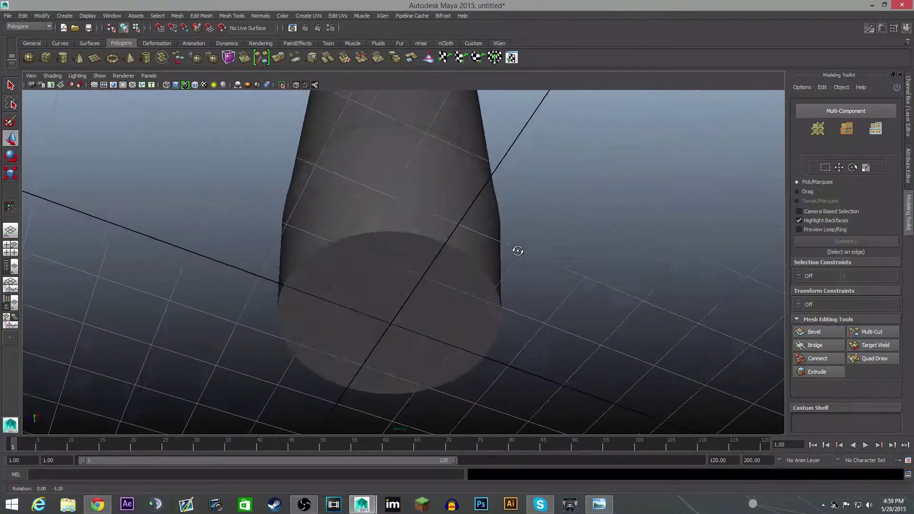
pyautogui.click(431, 246)
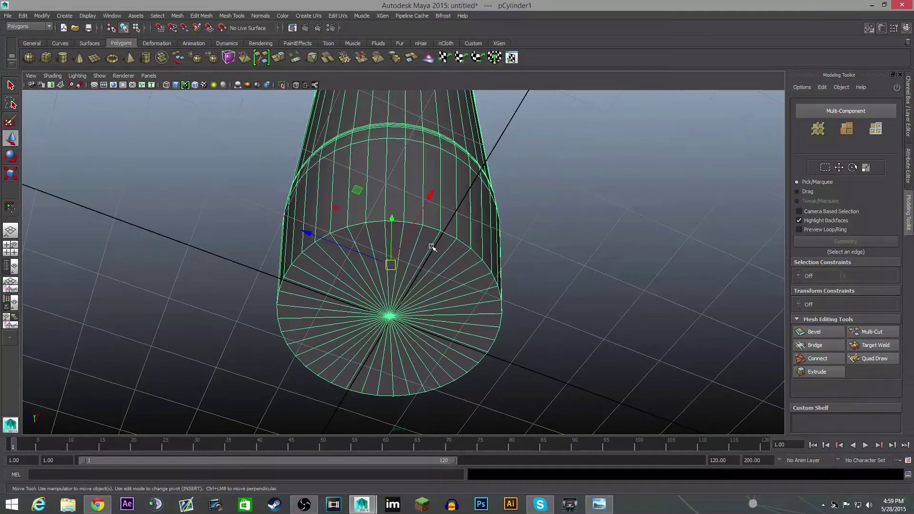
pyautogui.keyDown('alt'); pyautogui.moveTo(508, 283); pyautogui.dragTo(595, 243); pyautogui.keyUp('alt')
pyautogui.rightClick(437, 282)
pyautogui.click(398, 282)
pyautogui.click(881, 334)
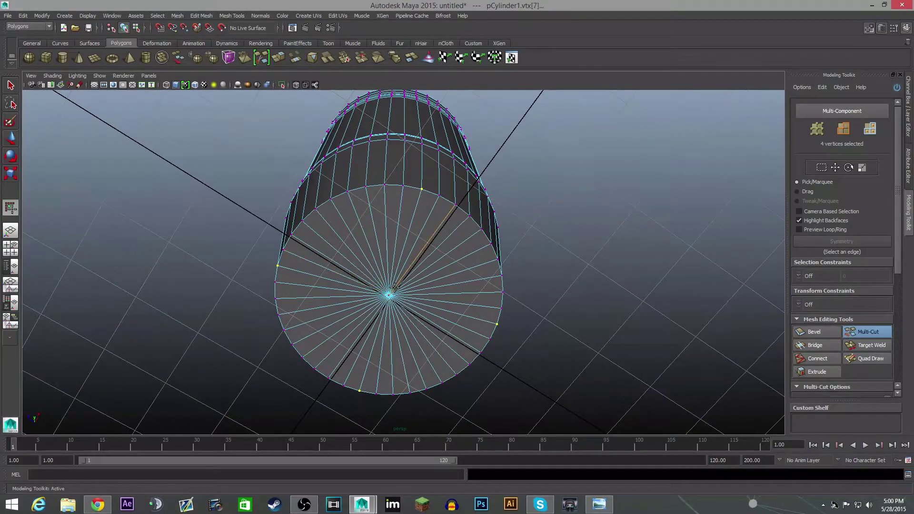
pyautogui.keyDown('alt'); pyautogui.moveTo(486, 225); pyautogui.dragTo(456, 285); pyautogui.keyUp('alt')
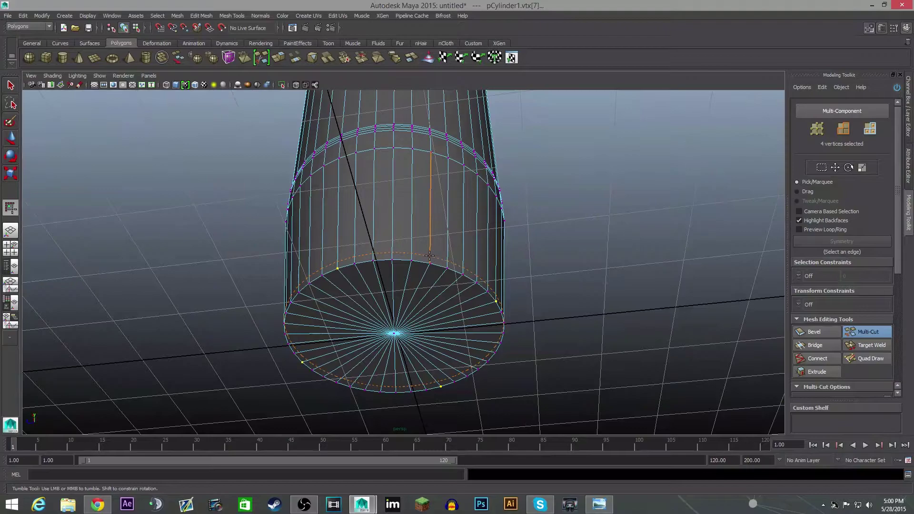
pyautogui.click(851, 333)
# - Try extruding the bottle's bottom rim edge loop and scaling it inward toward the centre of the base
pyautogui.click(402, 263)
pyautogui.moveTo(390, 254); pyautogui.dragTo(391, 237, button='right')
pyautogui.doubleClick(402, 260)
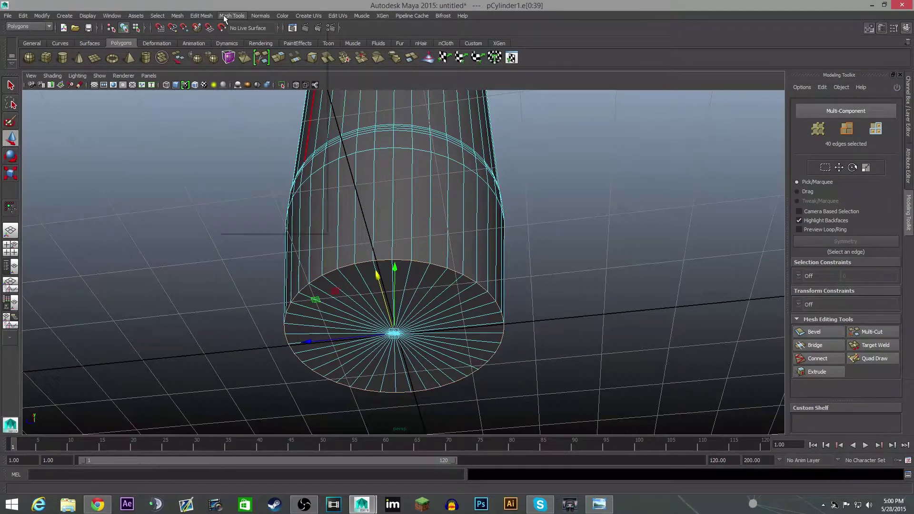
pyautogui.click(207, 17)
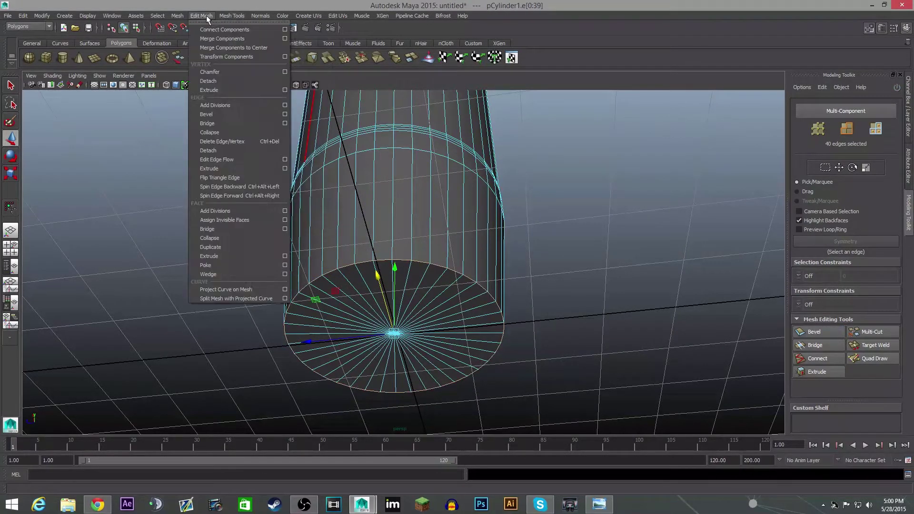
pyautogui.click(219, 168)
pyautogui.press('r')
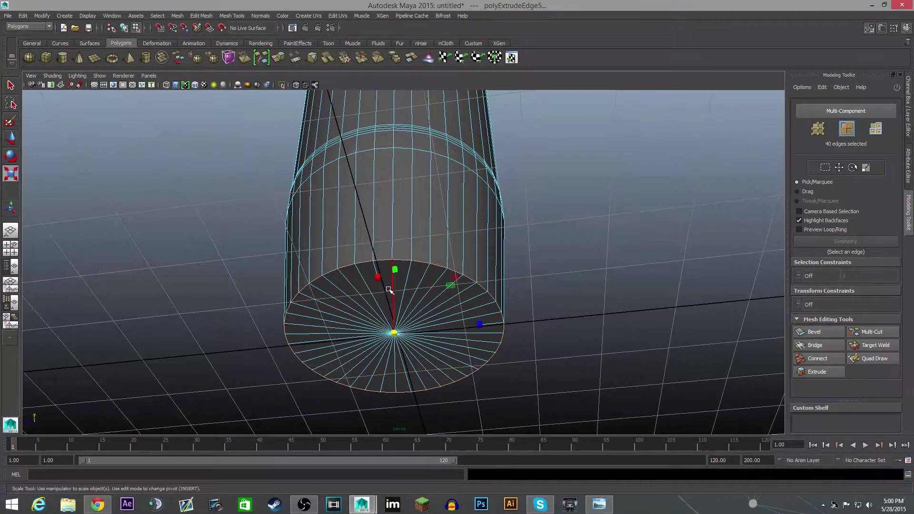
pyautogui.moveTo(393, 332); pyautogui.dragTo(278, 365)
# - Try moving the extruded ring vertically, then undo the move and the extrusion of the bottom rim
pyautogui.keyDown('alt'); pyautogui.moveTo(347, 398); pyautogui.dragTo(601, 328); pyautogui.keyUp('alt')
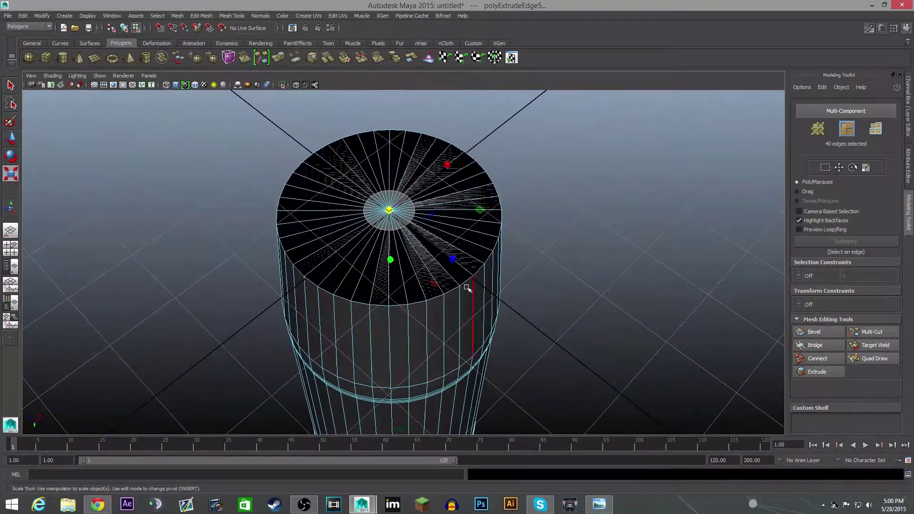
pyautogui.press('w')
pyautogui.moveTo(390, 261); pyautogui.dragTo(402, 292)
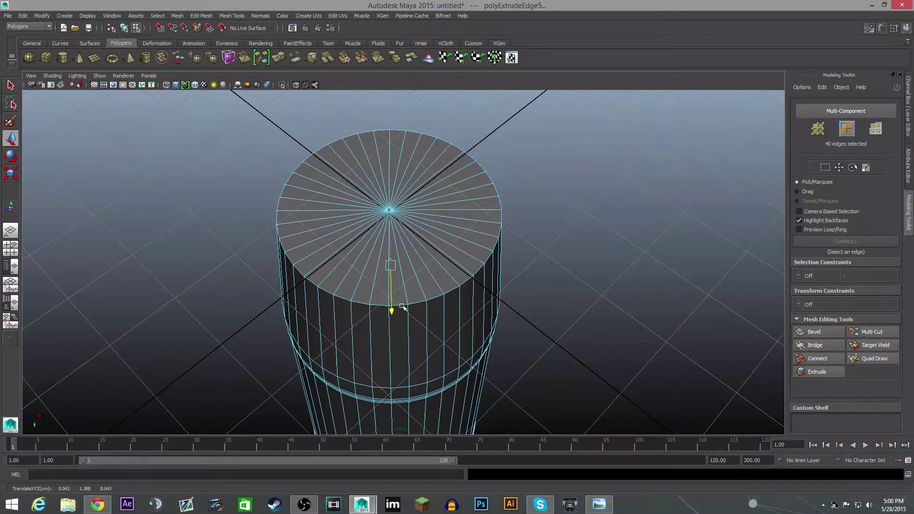
pyautogui.keyDown('alt'); pyautogui.moveTo(505, 292); pyautogui.dragTo(547, 290); pyautogui.keyUp('alt')
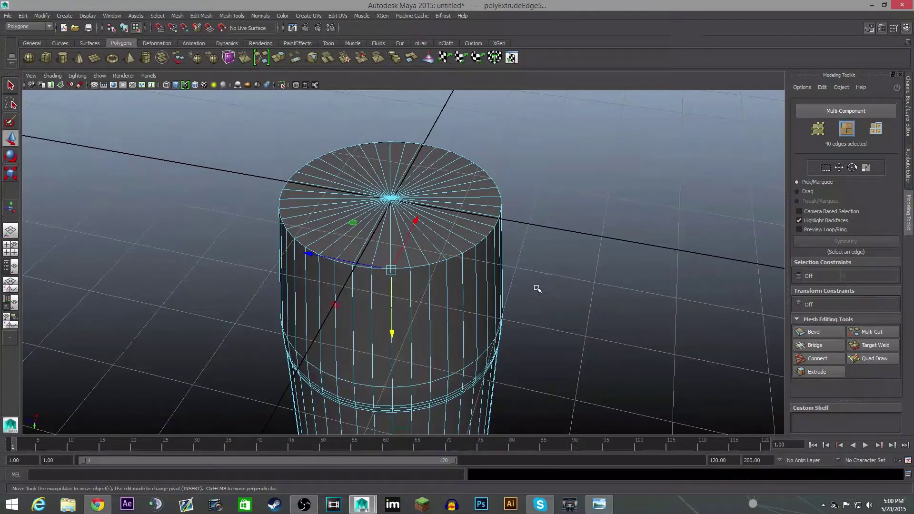
pyautogui.hotkey('ctrl', 'z')
pyautogui.hotkey('ctrl', 'z')
pyautogui.hotkey('ctrl', 'z')
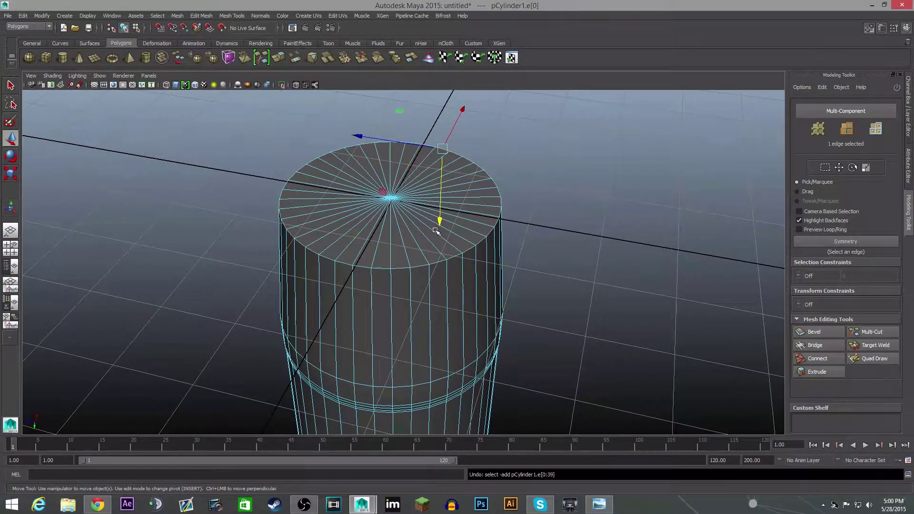
pyautogui.rightClick(401, 235)
pyautogui.moveTo(403, 249); pyautogui.dragTo(401, 257, button='right')
pyautogui.keyDown('alt'); pyautogui.moveTo(401, 257); pyautogui.dragTo(418, 279); pyautogui.keyUp('alt')
pyautogui.click(419, 279)
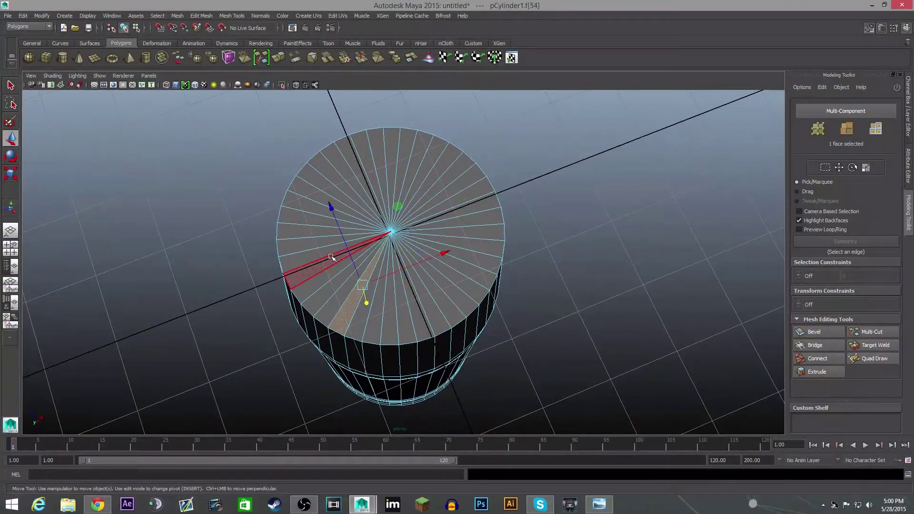
pyautogui.click(317, 266)
# - Extrude the 40-edge bottom rim loop and scale it uniformly inward to about a third of its size
pyautogui.moveTo(474, 261); pyautogui.dragTo(476, 241, button='right')
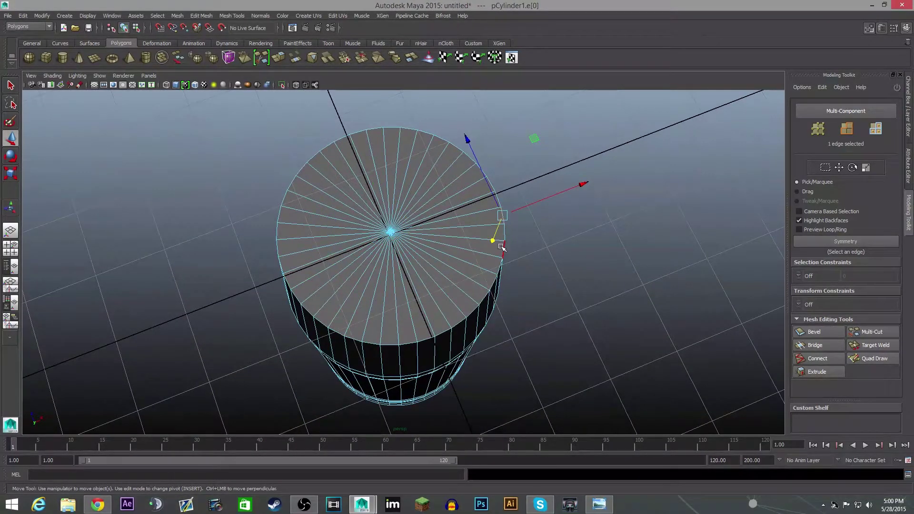
pyautogui.doubleClick(503, 248)
pyautogui.click(200, 16)
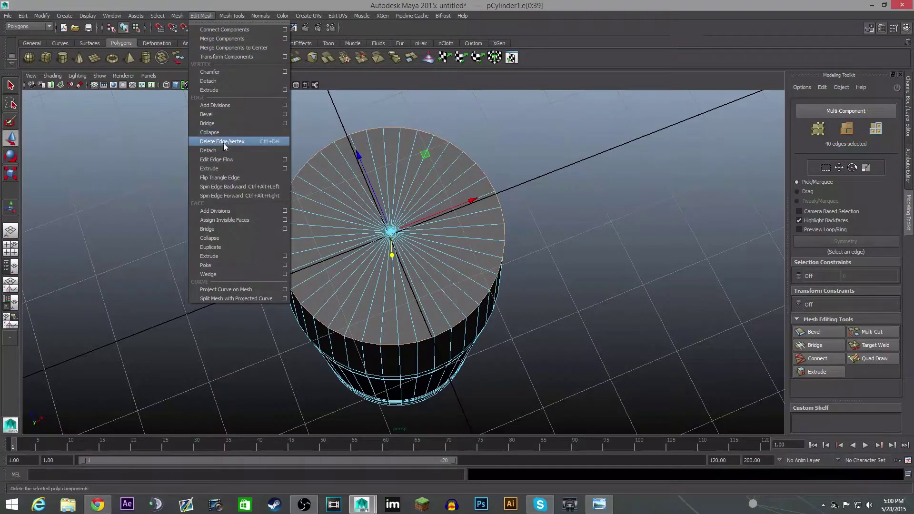
pyautogui.click(209, 169)
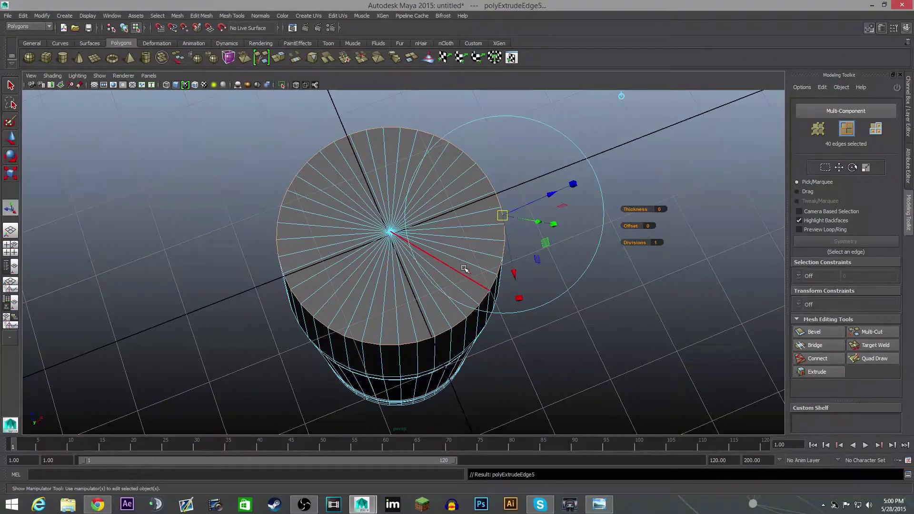
pyautogui.press('r')
pyautogui.moveTo(390, 232); pyautogui.dragTo(282, 265)
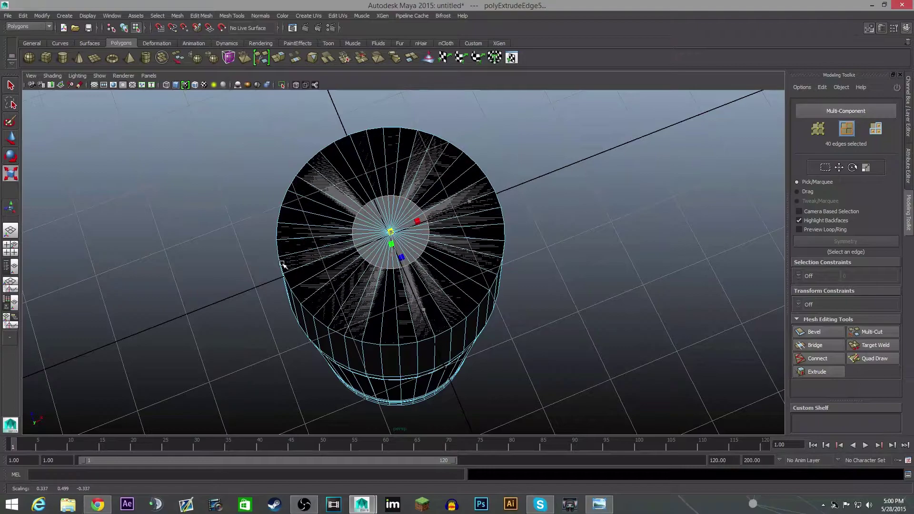
# - Try moving the extruded ring vertically, undo that, and scale the ring further down around the base centre
pyautogui.press('w')
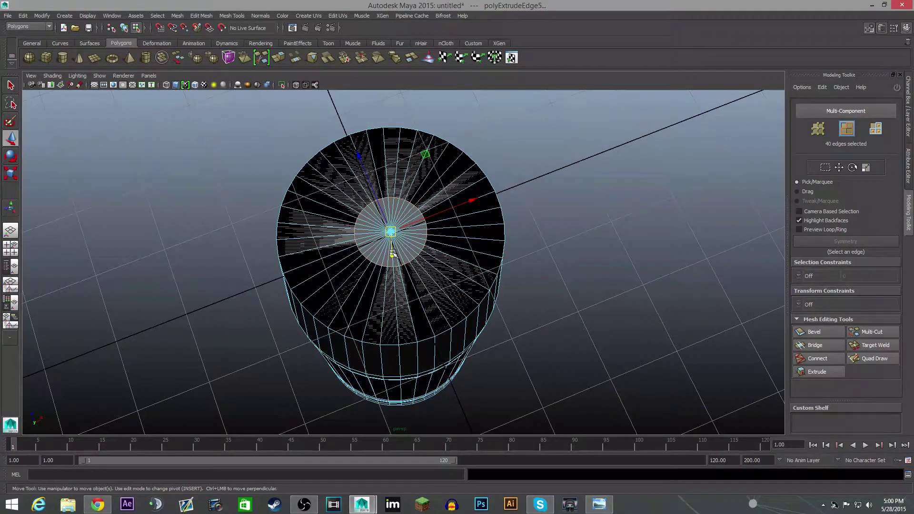
pyautogui.moveTo(392, 254); pyautogui.dragTo(344, 280)
pyautogui.hotkey('ctrl', 'z')
pyautogui.scroll(5, 422, 265)
pyautogui.press('r')
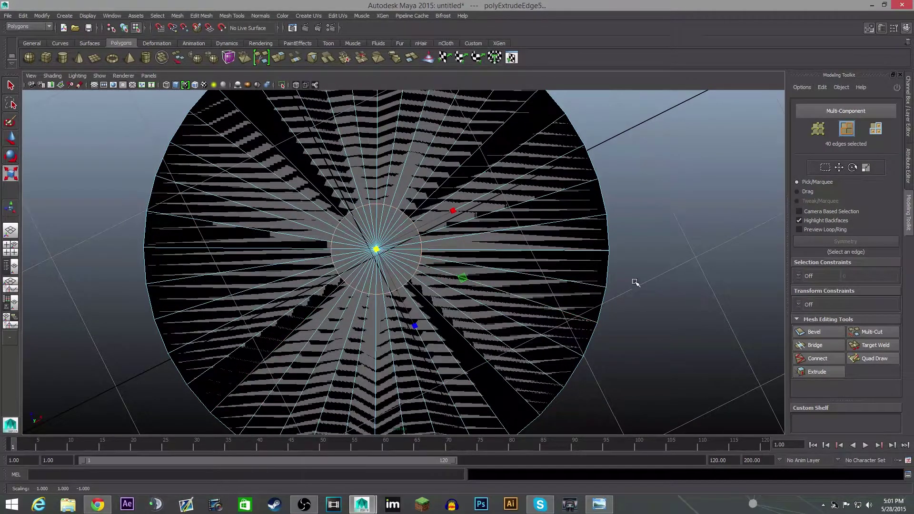
# - Paint-select the original triangular cap faces of the base with drag selection and camera-based selection, and delete them
pyautogui.click(809, 192)
pyautogui.rightClick(388, 227)
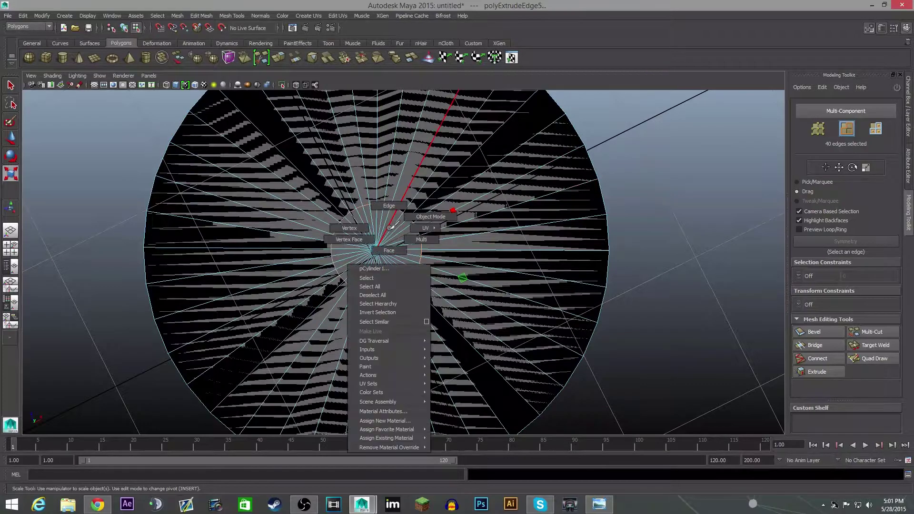
pyautogui.click(389, 251)
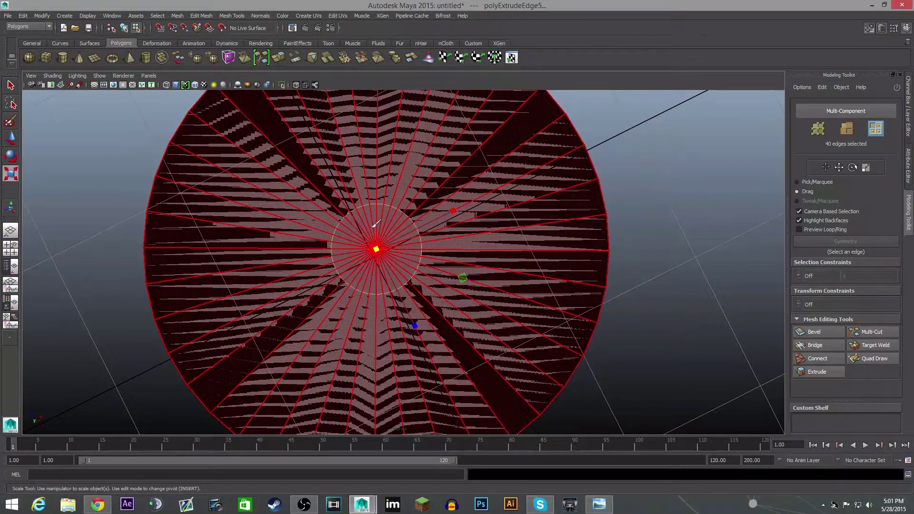
pyautogui.press('Delete')
pyautogui.scroll(-5, 409, 225)
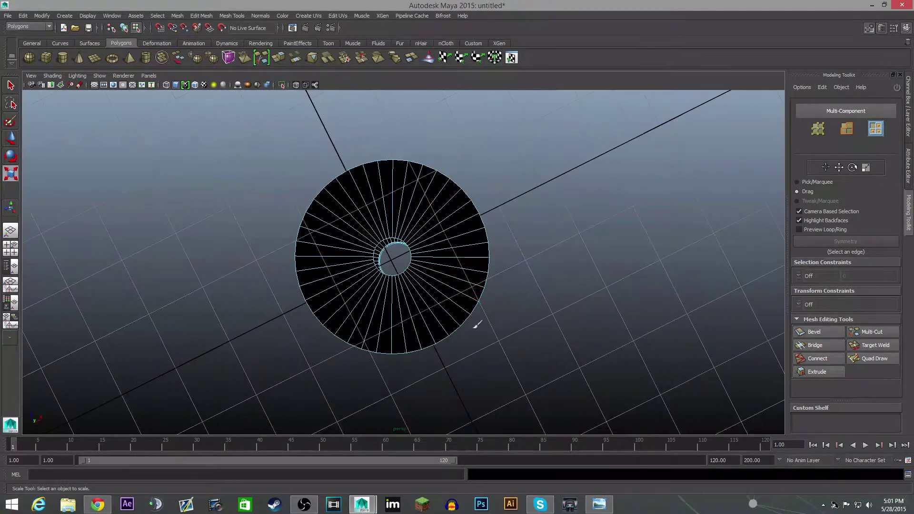
# - Select the 40 extruded faces of the base, reverse their normals, and clear the selection
pyautogui.keyDown('alt'); pyautogui.moveTo(475, 328); pyautogui.dragTo(501, 304); pyautogui.keyUp('alt')
pyautogui.scroll(3, 501, 304)
pyautogui.moveTo(382, 146)
pyautogui.mouseDown()
pyautogui.moveTo(460, 264)
pyautogui.moveTo(367, 174)
pyautogui.moveTo(376, 169)
pyautogui.mouseUp()
pyautogui.click(262, 19)
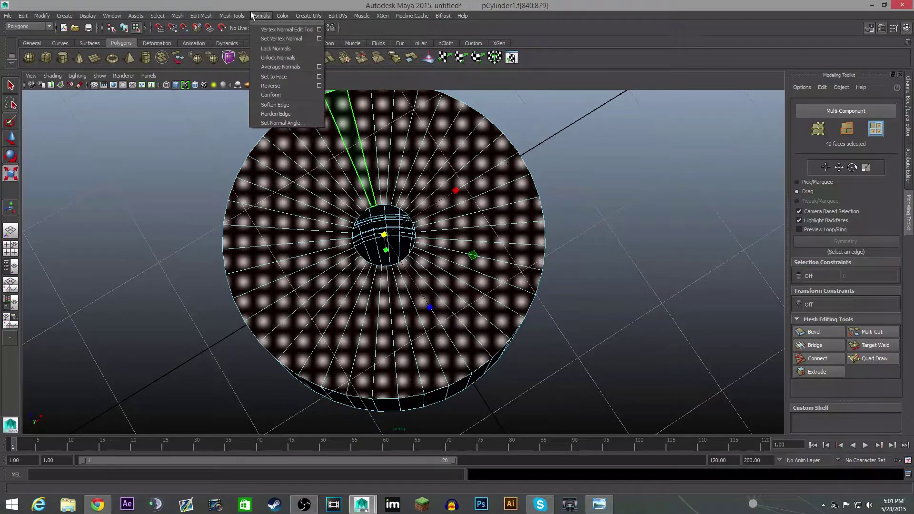
pyautogui.click(276, 84)
pyautogui.press('w')
pyautogui.scroll(-5, 492, 236)
pyautogui.keyDown('alt'); pyautogui.moveTo(493, 234); pyautogui.dragTo(684, 346); pyautogui.keyUp('alt')
pyautogui.click(537, 270)
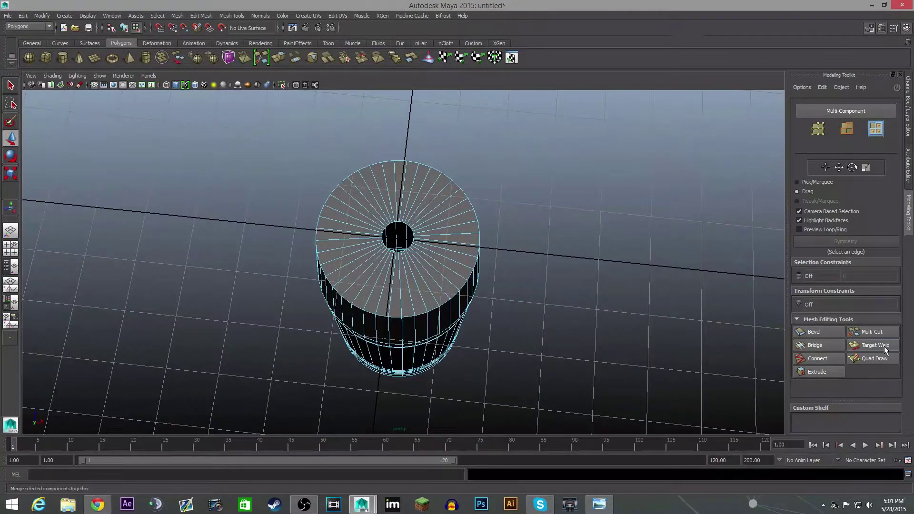
pyautogui.keyDown('alt'); pyautogui.moveTo(541, 276); pyautogui.dragTo(463, 358); pyautogui.keyUp('alt')
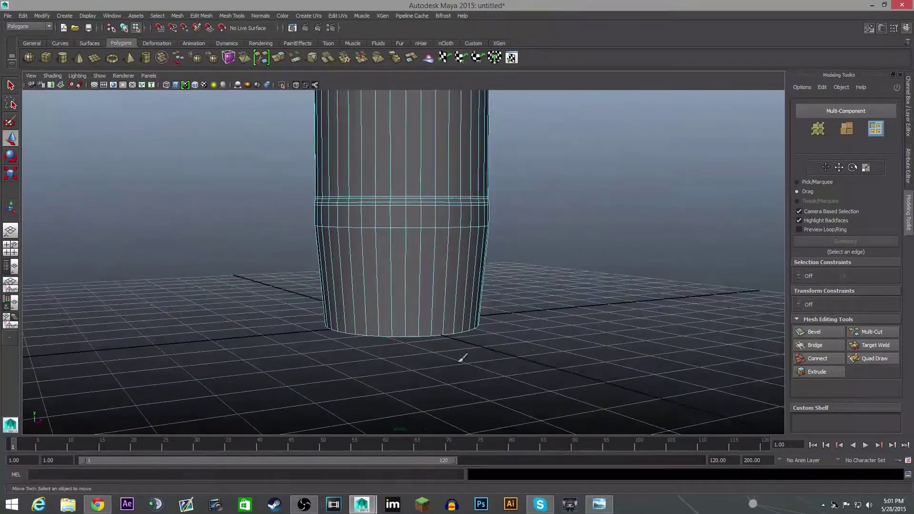
# - Select four evenly spaced vertices on the outer bottom rim in wireframe, raise them about 1.1 cm, and return to shaded display
pyautogui.scroll(4, 523, 365)
pyautogui.scroll(-3, 563, 369)
pyautogui.click(813, 182)
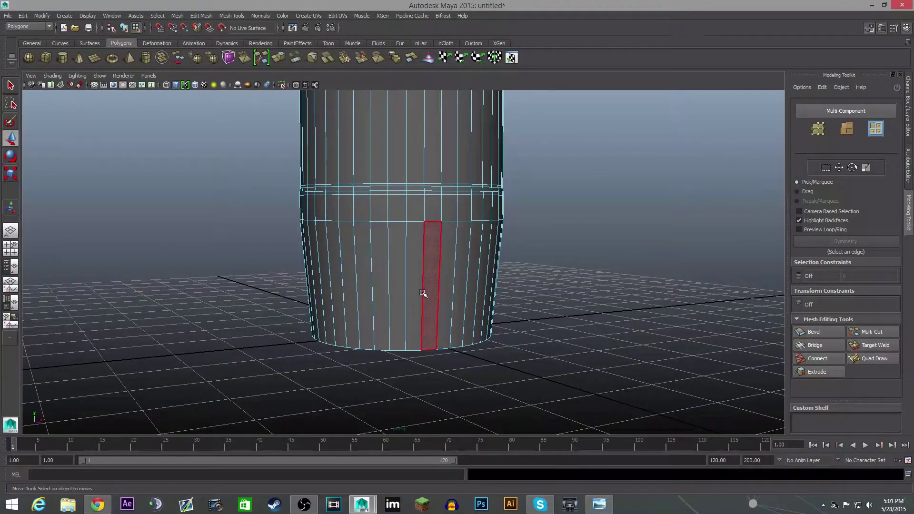
pyautogui.moveTo(424, 293); pyautogui.dragTo(380, 288, button='right')
pyautogui.click(421, 350)
pyautogui.keyDown('alt'); pyautogui.moveTo(450, 368); pyautogui.dragTo(497, 377); pyautogui.keyUp('alt')
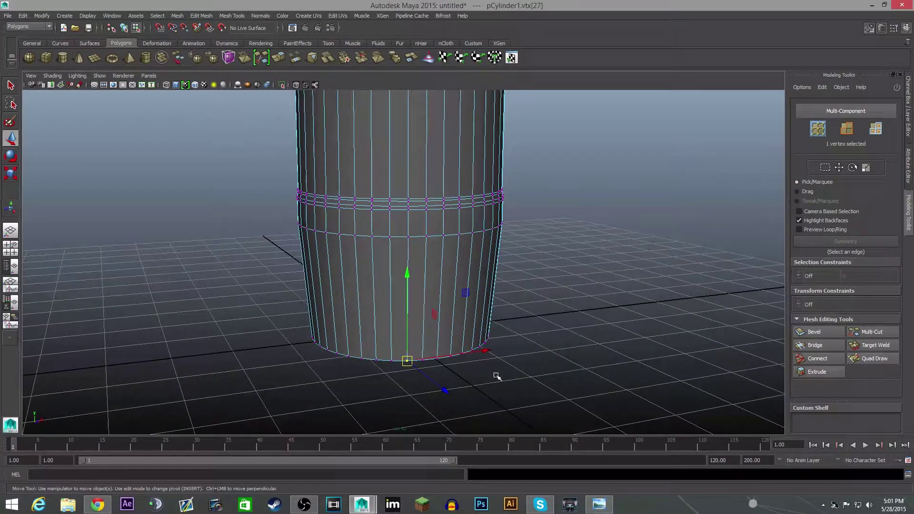
pyautogui.press('4')
pyautogui.moveTo(466, 302)
pyautogui.keyDown('alt'); pyautogui.mouseDown()
pyautogui.moveTo(465, 319)
pyautogui.moveTo(424, 333)
pyautogui.moveTo(435, 343)
pyautogui.mouseUp(); pyautogui.keyUp('alt')
pyautogui.keyDown('shift'); pyautogui.click(486, 331); pyautogui.keyUp('shift')
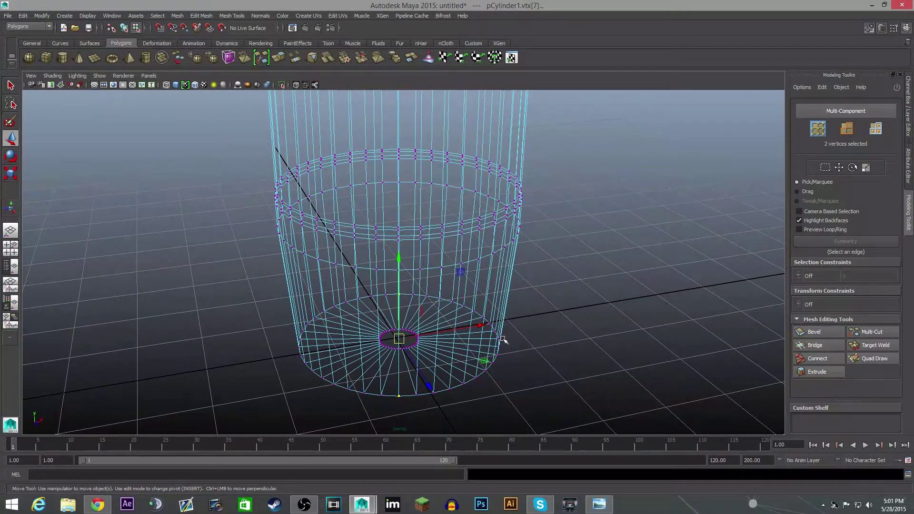
pyautogui.keyDown('alt'); pyautogui.moveTo(498, 338); pyautogui.dragTo(410, 398); pyautogui.keyUp('alt')
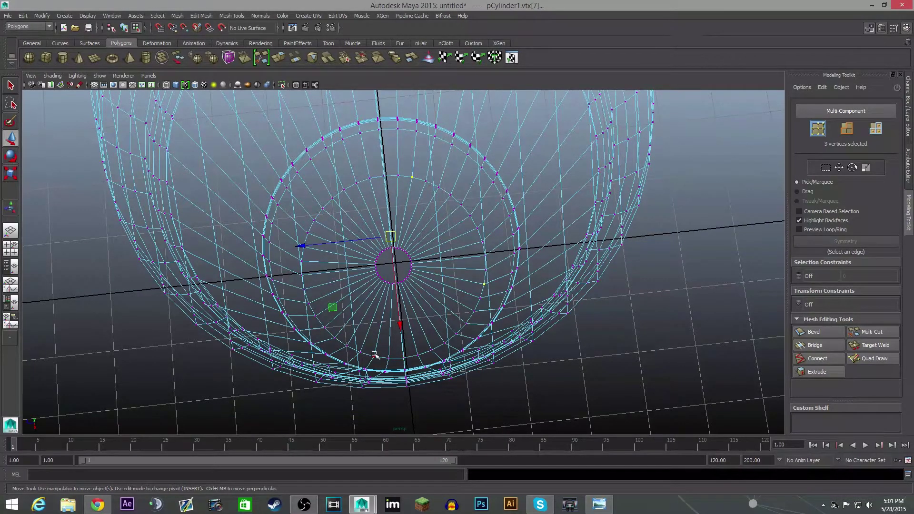
pyautogui.keyDown('alt'); pyautogui.moveTo(443, 357); pyautogui.dragTo(398, 178); pyautogui.keyUp('alt')
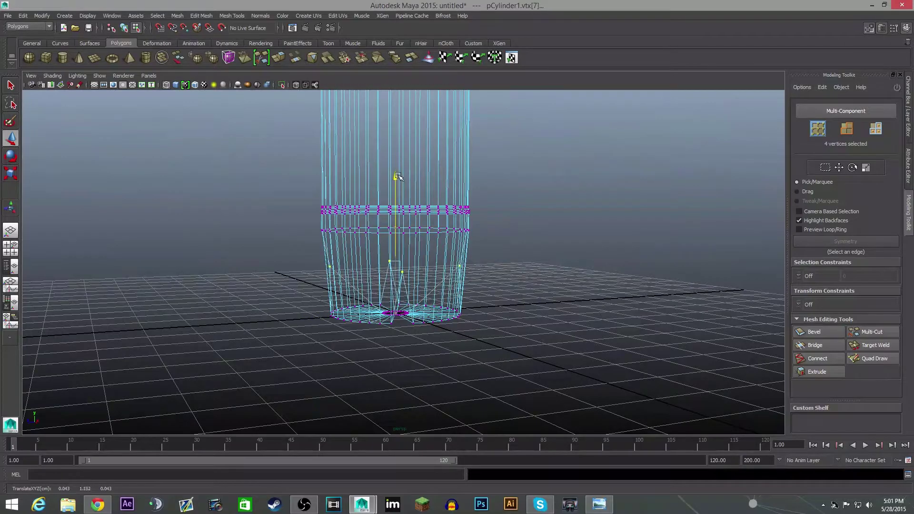
pyautogui.click(175, 85)
# - Widen the four notches by selecting the eight rim vertices flanking them and raising these to nearly the notch peaks
pyautogui.moveTo(433, 353)
pyautogui.keyDown('alt'); pyautogui.mouseDown()
pyautogui.moveTo(483, 338)
pyautogui.moveTo(510, 347)
pyautogui.mouseUp(); pyautogui.keyUp('alt')
pyautogui.scroll(2, 510, 347)
pyautogui.keyDown('alt'); pyautogui.moveTo(510, 348); pyautogui.dragTo(464, 265, button='middle'); pyautogui.keyUp('alt')
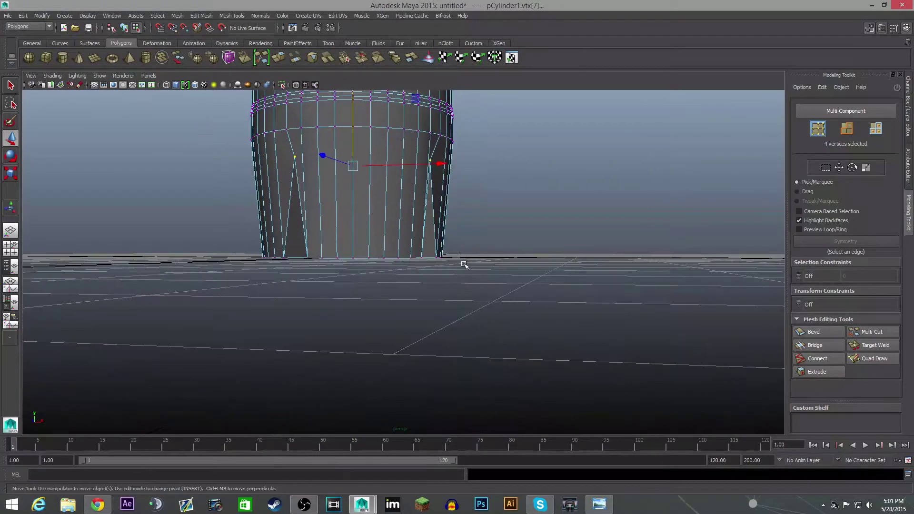
pyautogui.keyDown('alt'); pyautogui.moveTo(464, 265); pyautogui.dragTo(405, 347); pyautogui.keyUp('alt')
pyautogui.keyDown('shift'); pyautogui.click(433, 338); pyautogui.keyUp('shift')
pyautogui.keyDown('shift'); pyautogui.click(470, 353); pyautogui.keyUp('shift')
pyautogui.keyDown('alt'); pyautogui.moveTo(502, 364); pyautogui.dragTo(477, 368); pyautogui.keyUp('alt')
pyautogui.keyDown('shift'); pyautogui.click(442, 358); pyautogui.keyUp('shift')
pyautogui.keyDown('shift'); pyautogui.click(469, 361); pyautogui.keyUp('shift')
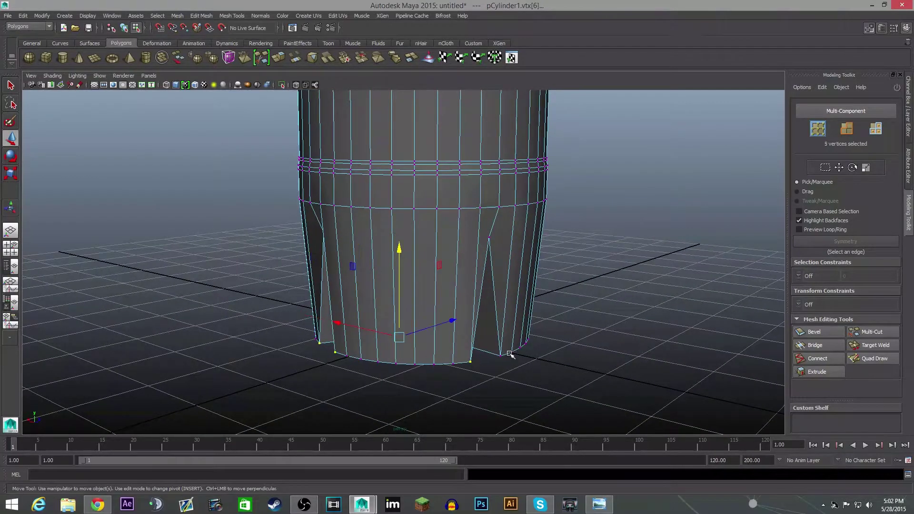
pyautogui.keyDown('alt'); pyautogui.moveTo(509, 357); pyautogui.dragTo(492, 280); pyautogui.keyUp('alt')
pyautogui.keyDown('shift'); pyautogui.click(421, 365); pyautogui.keyUp('shift')
pyautogui.keyDown('alt'); pyautogui.moveTo(369, 231); pyautogui.dragTo(366, 135); pyautogui.keyUp('alt')
# - Insert Multi-Cut edge loops close to the notched bottom rim, one just above it and one on the underside
pyautogui.keyDown('alt'); pyautogui.moveTo(450, 256); pyautogui.dragTo(516, 243); pyautogui.keyUp('alt')
pyautogui.click(880, 331)
pyautogui.keyDown('alt'); pyautogui.moveTo(391, 264); pyautogui.dragTo(392, 273); pyautogui.keyUp('alt')
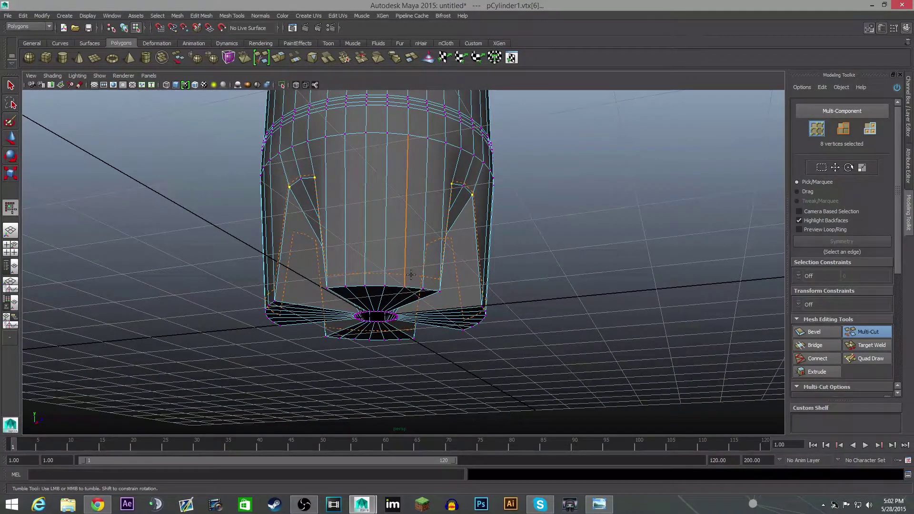
pyautogui.keyDown('alt'); pyautogui.moveTo(411, 275); pyautogui.dragTo(402, 192); pyautogui.keyUp('alt')
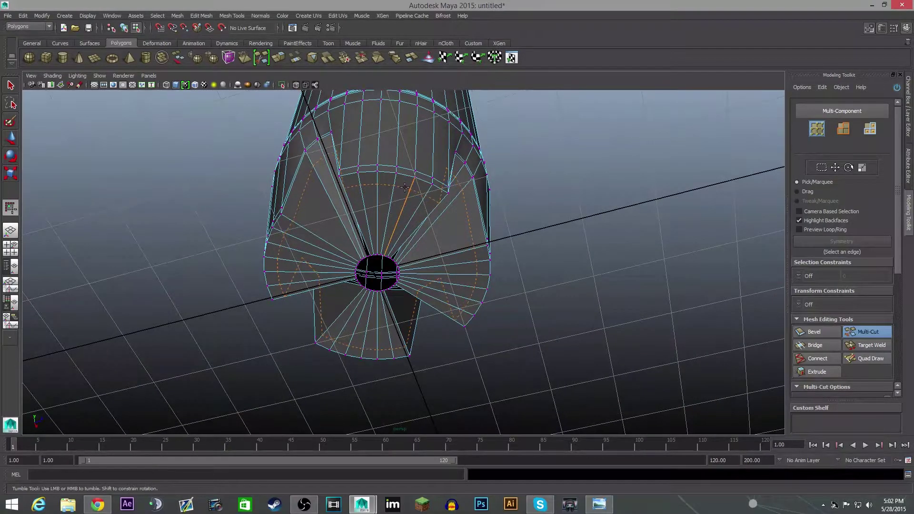
pyautogui.keyDown('ctrl'); pyautogui.click(407, 190); pyautogui.keyUp('ctrl')
# - Check the shape of the notched base in smooth preview from the side and up close
pyautogui.keyDown('alt'); pyautogui.moveTo(525, 246); pyautogui.dragTo(475, 300); pyautogui.keyUp('alt')
pyautogui.scroll(-2, 475, 300)
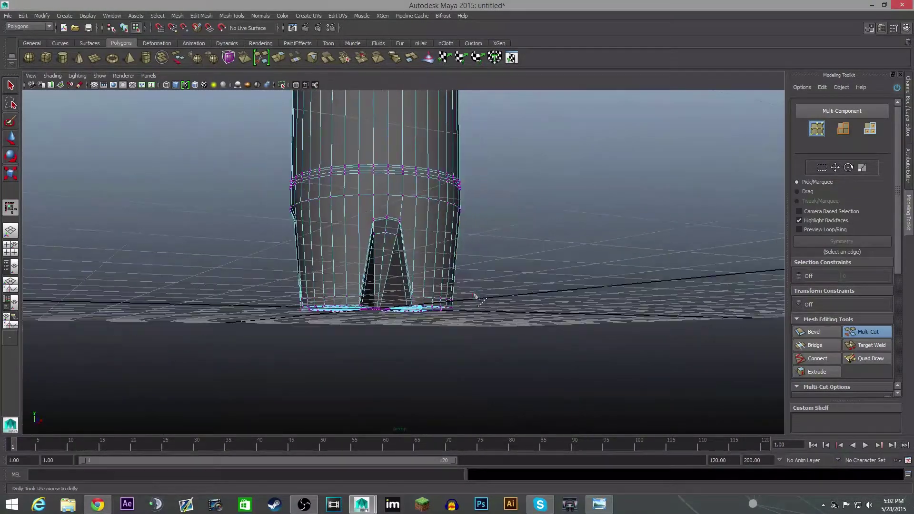
pyautogui.press('3')
pyautogui.moveTo(465, 333)
pyautogui.keyDown('alt'); pyautogui.mouseDown()
pyautogui.moveTo(379, 347)
pyautogui.moveTo(608, 347)
pyautogui.moveTo(506, 330)
pyautogui.moveTo(400, 351)
pyautogui.moveTo(465, 333)
pyautogui.mouseUp(); pyautogui.keyUp('alt')
pyautogui.scroll(-6, 608, 348)
pyautogui.scroll(8, 465, 332)
pyautogui.click(478, 375)
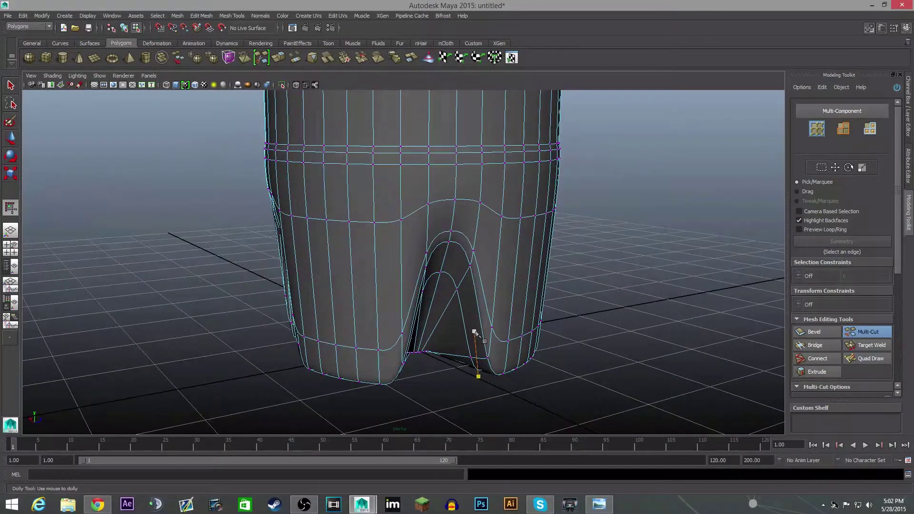
# - Return the bottle to unsmoothed display and leave Multi-Cut with the whole object selected
pyautogui.press('1')
pyautogui.keyDown('alt'); pyautogui.moveTo(541, 349); pyautogui.dragTo(699, 335); pyautogui.keyUp('alt')
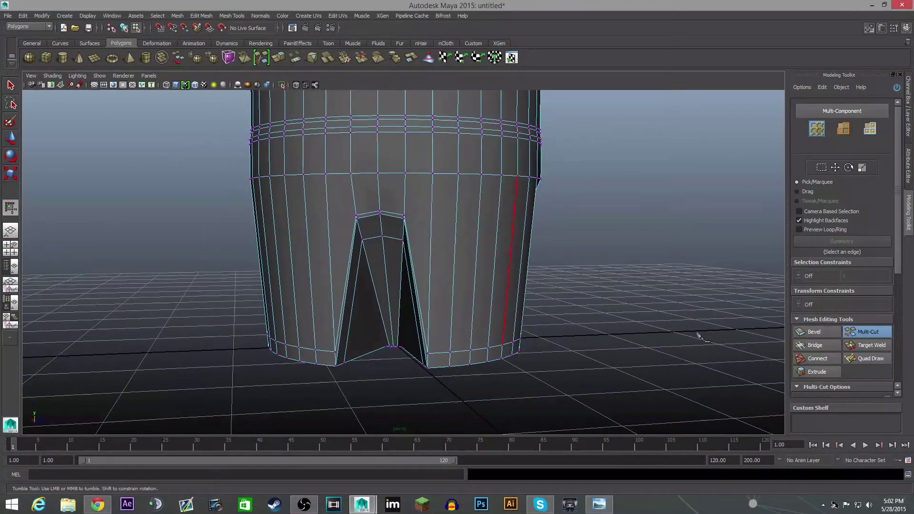
pyautogui.click(853, 333)
pyautogui.scroll(-4, 366, 310)
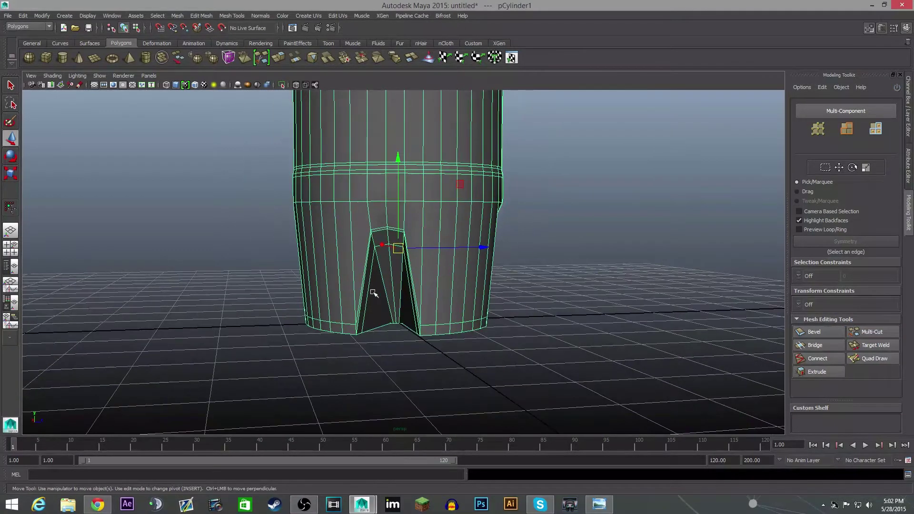
# - Select all vertices of the bottle's bottom rim and underside and raise them slightly
pyautogui.moveTo(372, 287); pyautogui.dragTo(333, 286, button='right')
pyautogui.keyDown('alt'); pyautogui.moveTo(425, 339); pyautogui.dragTo(429, 314); pyautogui.keyUp('alt')
pyautogui.moveTo(546, 381); pyautogui.dragTo(334, 350)
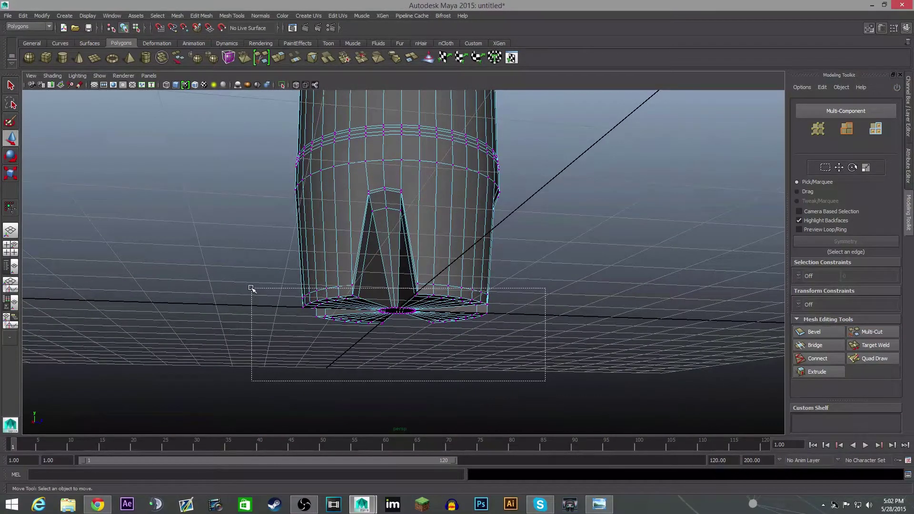
pyautogui.moveTo(263, 347); pyautogui.dragTo(263, 347)
pyautogui.keyDown('alt'); pyautogui.moveTo(263, 347); pyautogui.dragTo(425, 362); pyautogui.keyUp('alt')
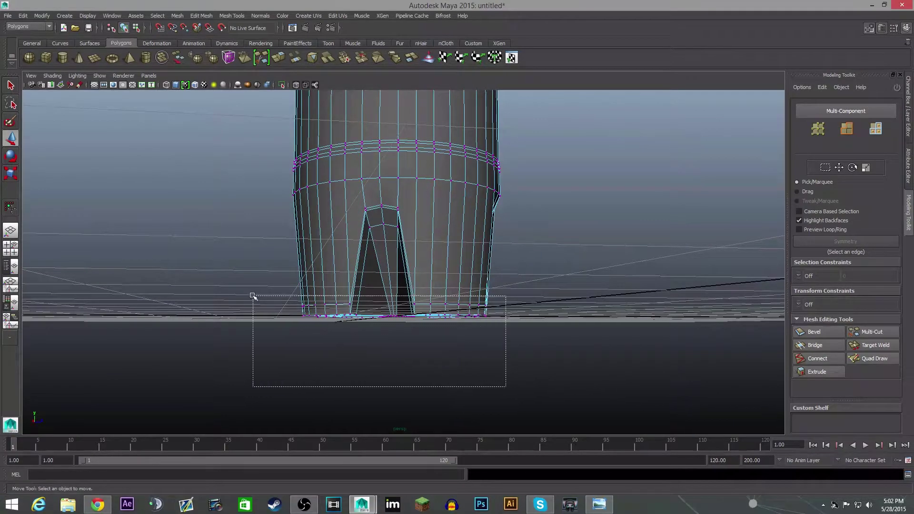
pyautogui.moveTo(253, 295); pyautogui.dragTo(253, 295)
pyautogui.press('1')
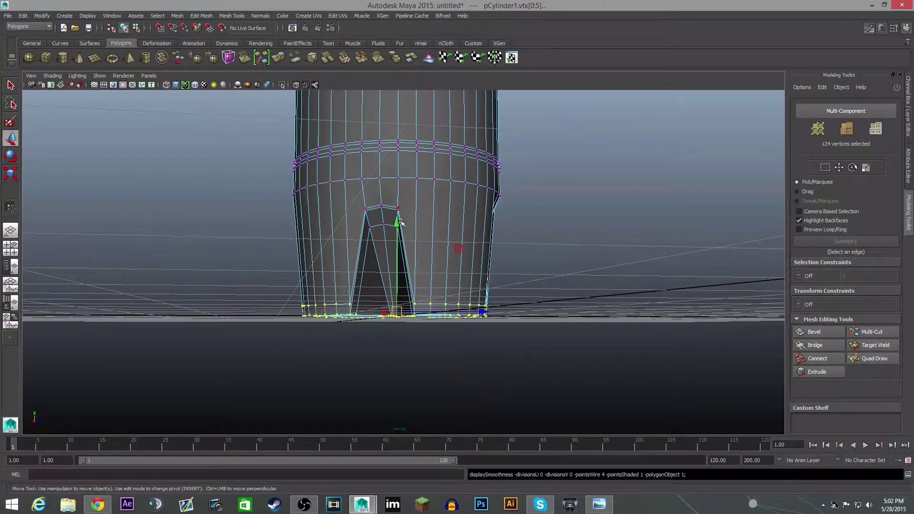
pyautogui.moveTo(400, 222); pyautogui.dragTo(399, 220)
# - Raise the selected base vertices a little further to shorten the notched lower section, and clear the selection
pyautogui.moveTo(479, 248)
pyautogui.keyDown('alt'); pyautogui.mouseDown()
pyautogui.moveTo(478, 264)
pyautogui.moveTo(508, 265)
pyautogui.moveTo(471, 261)
pyautogui.mouseUp(); pyautogui.keyUp('alt')
pyautogui.scroll(2, 469, 258)
pyautogui.scroll(-6, 469, 257)
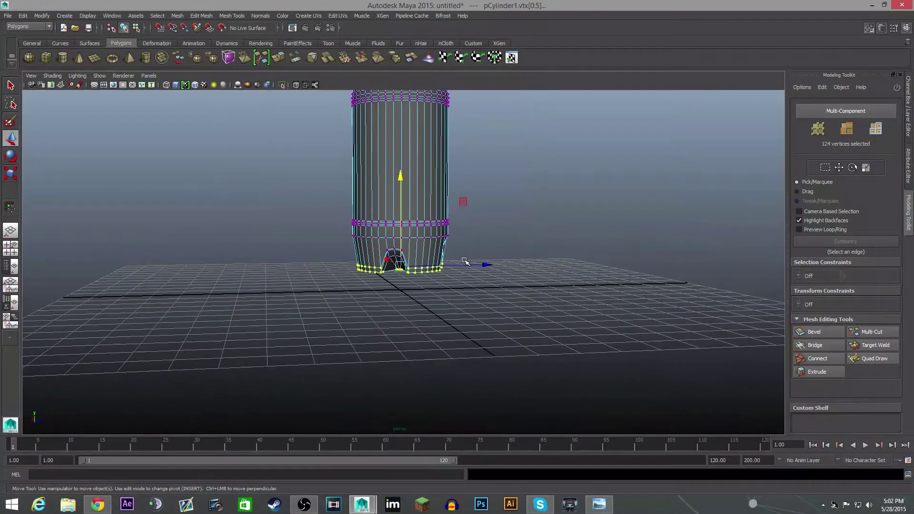
pyautogui.keyDown('alt'); pyautogui.moveTo(446, 246); pyautogui.dragTo(467, 233, button='middle'); pyautogui.keyUp('alt')
pyautogui.scroll(2, 435, 313)
pyautogui.scroll(-4, 468, 233)
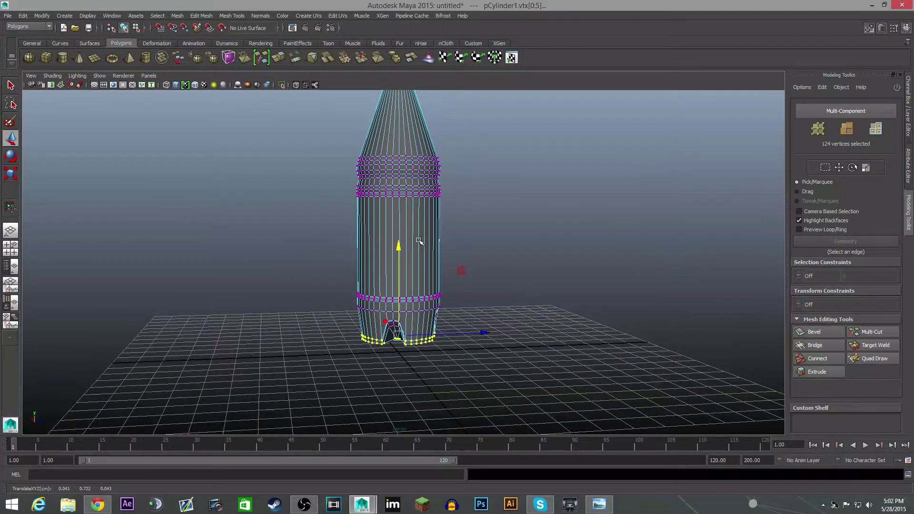
pyautogui.scroll(-2, 412, 253)
pyautogui.moveTo(401, 228); pyautogui.dragTo(401, 227)
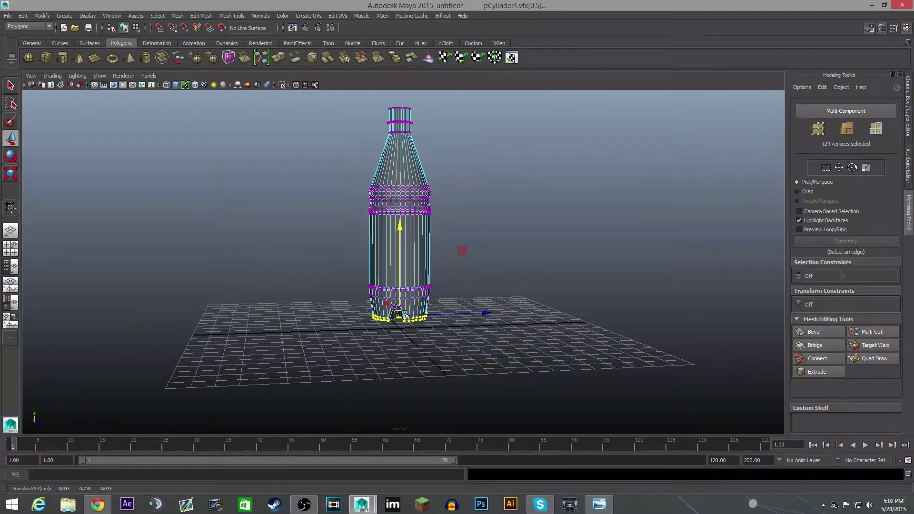
pyautogui.press('r')
pyautogui.click(486, 313)
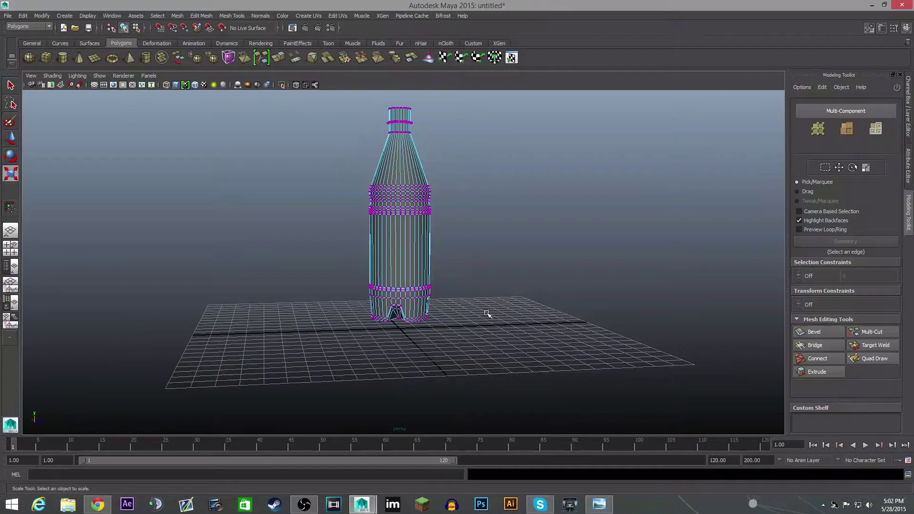
# - Inspect the bottle in smooth preview with nothing selected, from the side and from below at the notched base
pyautogui.scroll(3, 469, 311)
pyautogui.keyDown('alt'); pyautogui.moveTo(465, 311); pyautogui.dragTo(492, 336, button='middle'); pyautogui.keyUp('alt')
pyautogui.keyDown('alt'); pyautogui.moveTo(491, 336); pyautogui.dragTo(467, 367); pyautogui.keyUp('alt')
pyautogui.scroll(6, 459, 331)
pyautogui.scroll(-6, 466, 348)
pyautogui.keyDown('alt'); pyautogui.moveTo(476, 316); pyautogui.dragTo(481, 338, button='middle'); pyautogui.keyUp('alt')
pyautogui.moveTo(482, 338)
pyautogui.keyDown('alt'); pyautogui.mouseDown()
pyautogui.moveTo(500, 351)
pyautogui.moveTo(483, 341)
pyautogui.moveTo(481, 361)
pyautogui.moveTo(435, 360)
pyautogui.mouseUp(); pyautogui.keyUp('alt')
pyautogui.press('3')
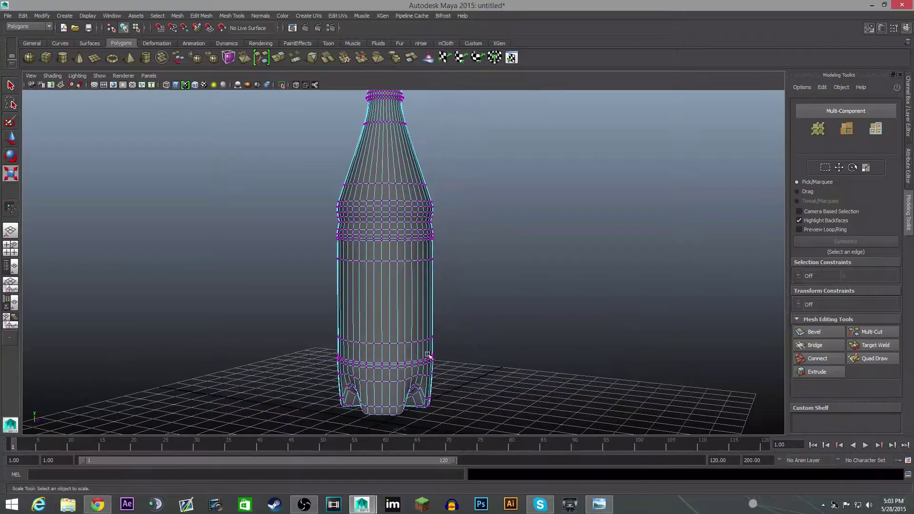
pyautogui.moveTo(424, 357); pyautogui.dragTo(452, 330, button='right')
pyautogui.click(465, 329)
pyautogui.scroll(-5, 458, 367)
pyautogui.moveTo(465, 328)
pyautogui.keyDown('alt'); pyautogui.mouseDown()
pyautogui.moveTo(458, 364)
pyautogui.moveTo(388, 339)
pyautogui.moveTo(472, 318)
pyautogui.moveTo(511, 335)
pyautogui.moveTo(506, 327)
pyautogui.mouseUp(); pyautogui.keyUp('alt')
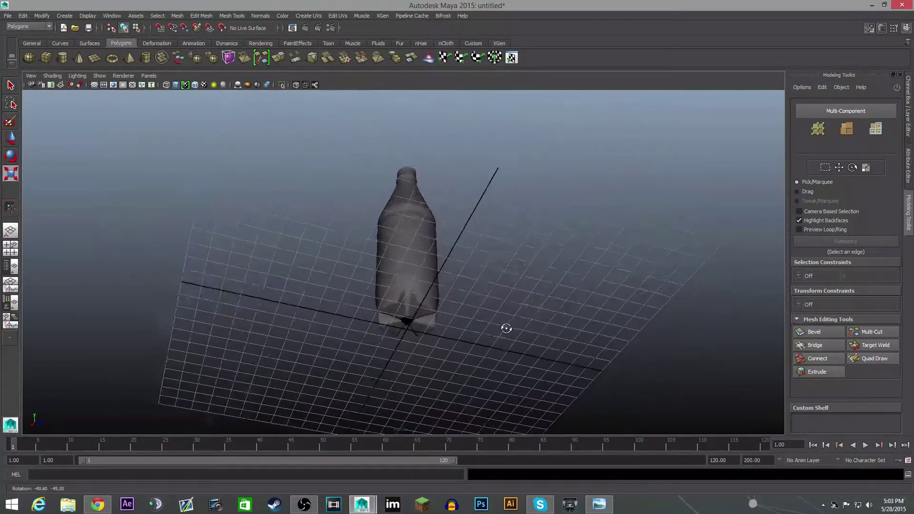
pyautogui.scroll(6, 473, 350)
pyautogui.keyDown('alt'); pyautogui.moveTo(473, 361); pyautogui.dragTo(473, 263, button='middle'); pyautogui.keyUp('alt')
pyautogui.keyDown('alt'); pyautogui.moveTo(473, 263); pyautogui.dragTo(490, 338); pyautogui.keyUp('alt')
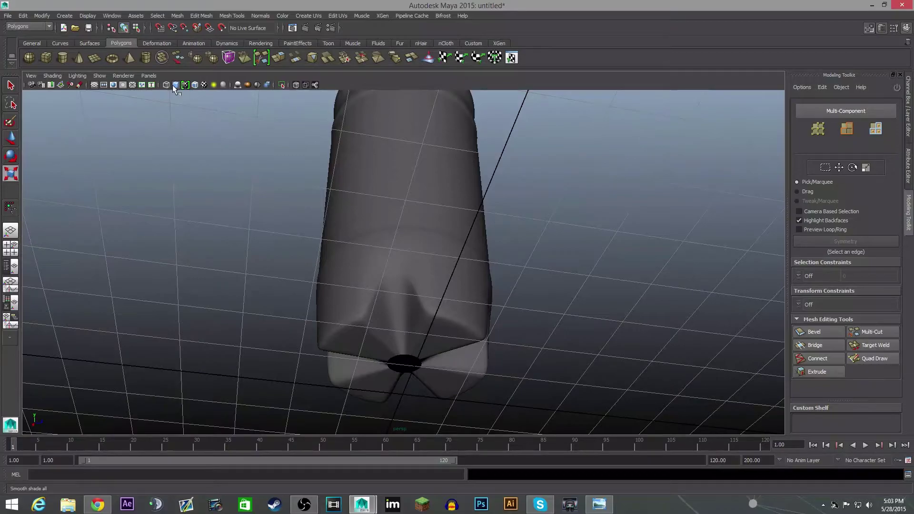
# - Close the round opening in the bottle's underside by selecting its border edge loop and applying Fill Hole, and return to object mode
pyautogui.click(379, 211)
pyautogui.keyDown('alt'); pyautogui.moveTo(515, 324); pyautogui.dragTo(534, 202); pyautogui.keyUp('alt')
pyautogui.scroll(3, 490, 179)
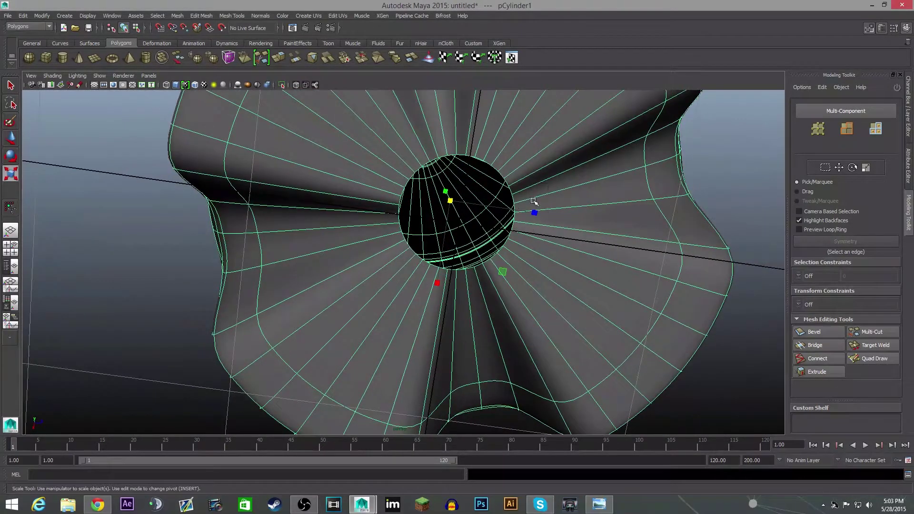
pyautogui.moveTo(534, 202); pyautogui.dragTo(534, 180, button='right')
pyautogui.doubleClick(529, 234)
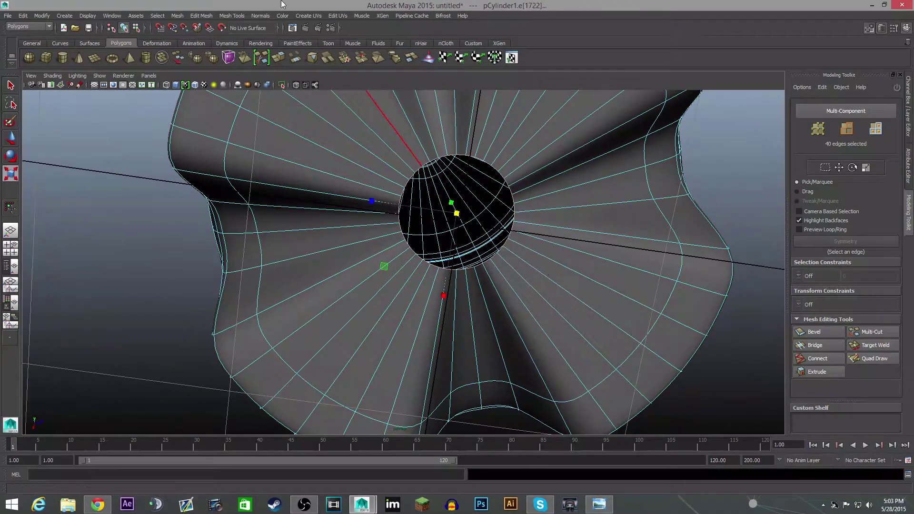
pyautogui.click(259, 16)
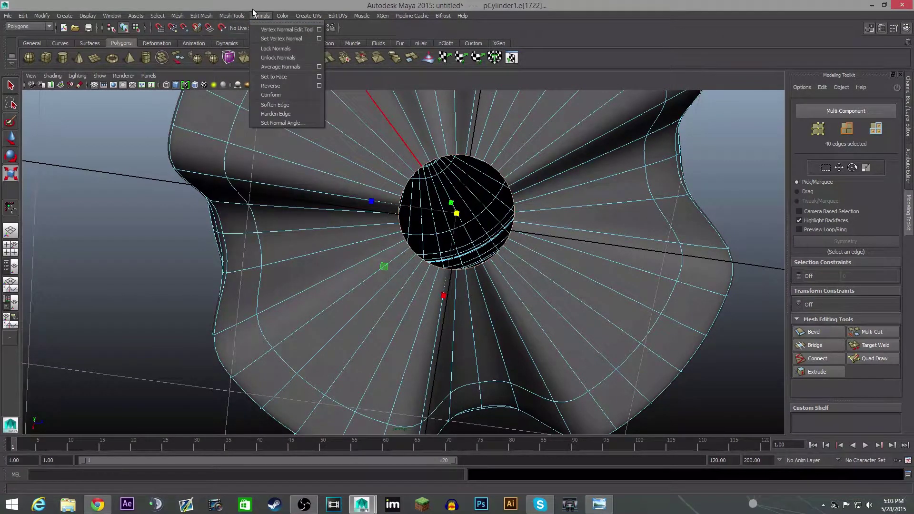
pyautogui.moveTo(201, 16)
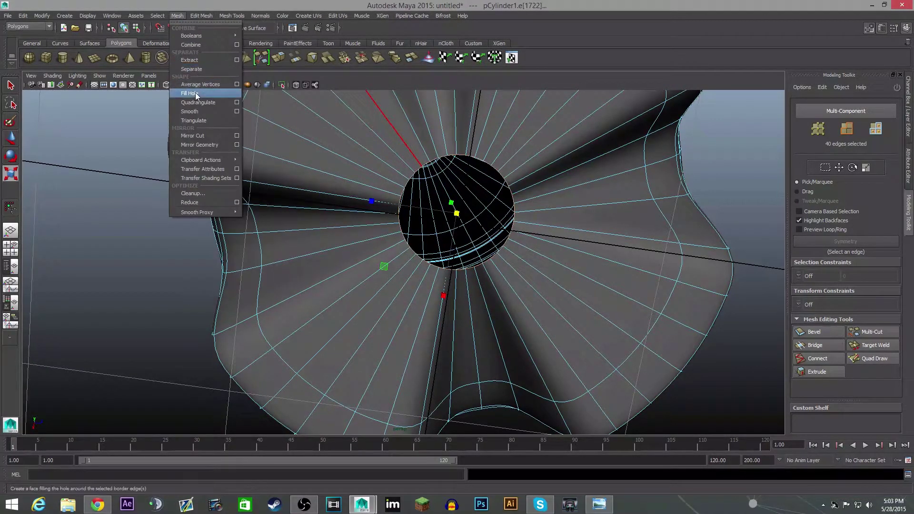
pyautogui.click(196, 93)
pyautogui.keyDown('alt'); pyautogui.moveTo(538, 290); pyautogui.dragTo(448, 276); pyautogui.keyUp('alt')
pyautogui.moveTo(373, 280); pyautogui.dragTo(414, 267, button='right')
# - Examine the smoothed bottle from the closed base up to the ring around the neck
pyautogui.keyDown('alt'); pyautogui.moveTo(504, 321); pyautogui.dragTo(465, 365); pyautogui.keyUp('alt')
pyautogui.click(418, 317)
pyautogui.click(526, 274)
pyautogui.keyDown('alt'); pyautogui.moveTo(478, 333); pyautogui.dragTo(449, 341); pyautogui.keyUp('alt')
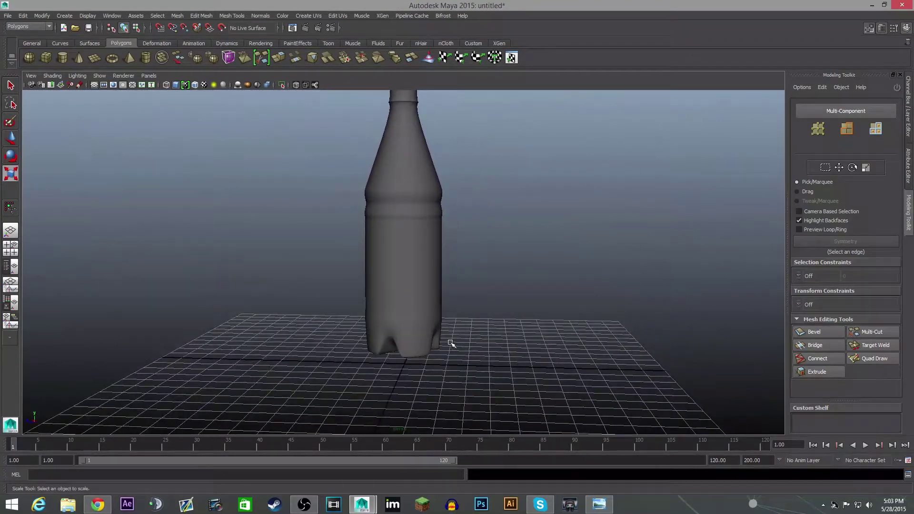
pyautogui.scroll(3, 457, 337)
pyautogui.keyDown('alt'); pyautogui.moveTo(483, 325); pyautogui.dragTo(470, 376, button='middle'); pyautogui.keyUp('alt')
pyautogui.scroll(3, 471, 341)
pyautogui.keyDown('alt'); pyautogui.moveTo(484, 239); pyautogui.dragTo(493, 330, button='middle'); pyautogui.keyUp('alt')
pyautogui.scroll(-4, 494, 330)
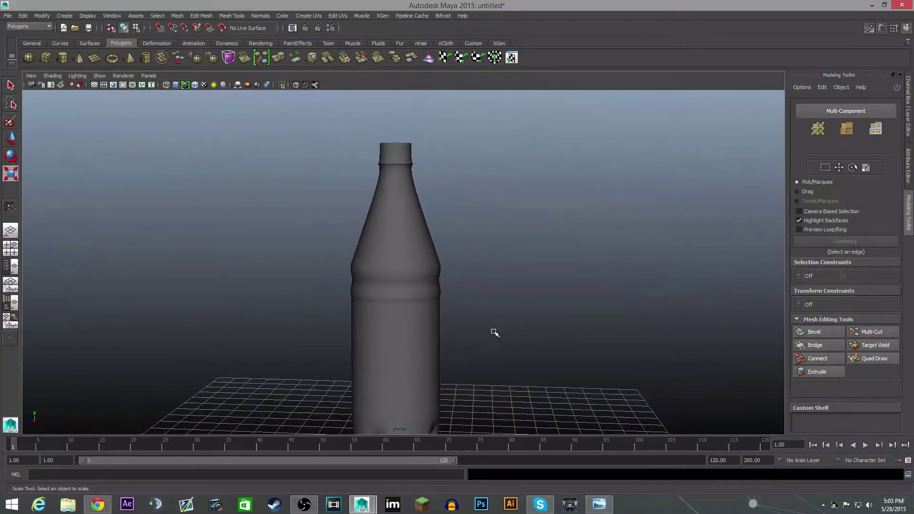
pyautogui.keyDown('alt'); pyautogui.moveTo(493, 329); pyautogui.dragTo(451, 321); pyautogui.keyUp('alt')
pyautogui.scroll(5, 453, 230)
pyautogui.press('r')
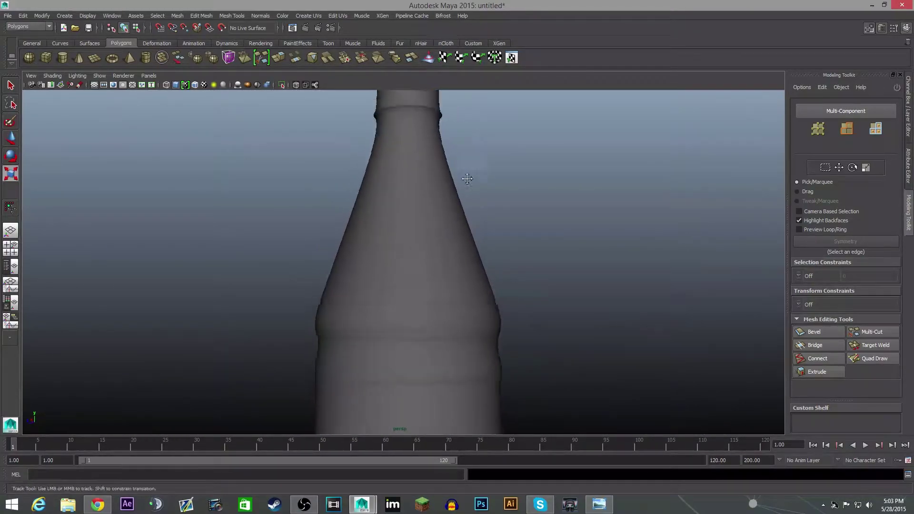
pyautogui.scroll(2, 474, 296)
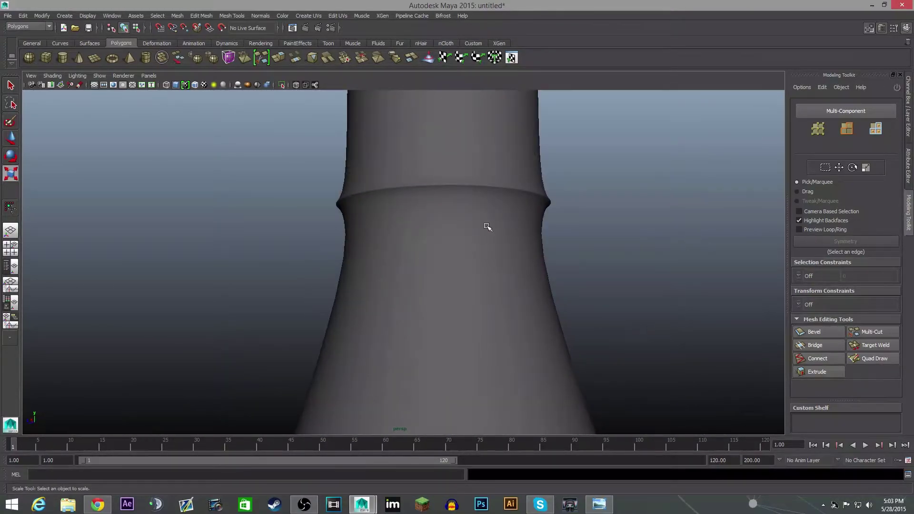
# - Return the bottle to unsmoothed display and insert Multi-Cut edge loops on the neck just below and just above the ring
pyautogui.click(462, 253)
pyautogui.moveTo(436, 219)
pyautogui.mouseDown(button='right')
pyautogui.moveTo(431, 196)
pyautogui.moveTo(402, 220)
pyautogui.moveTo(438, 220)
pyautogui.mouseUp(button='right')
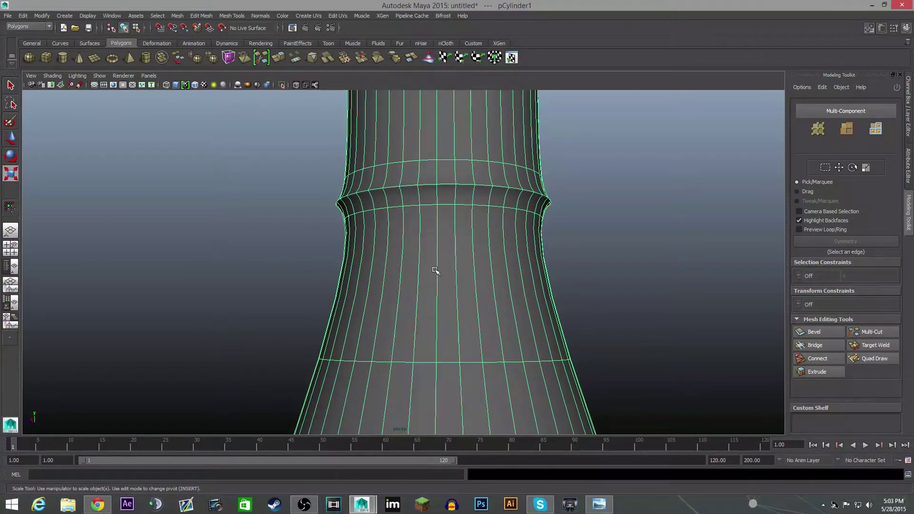
pyautogui.press('1')
pyautogui.click(873, 333)
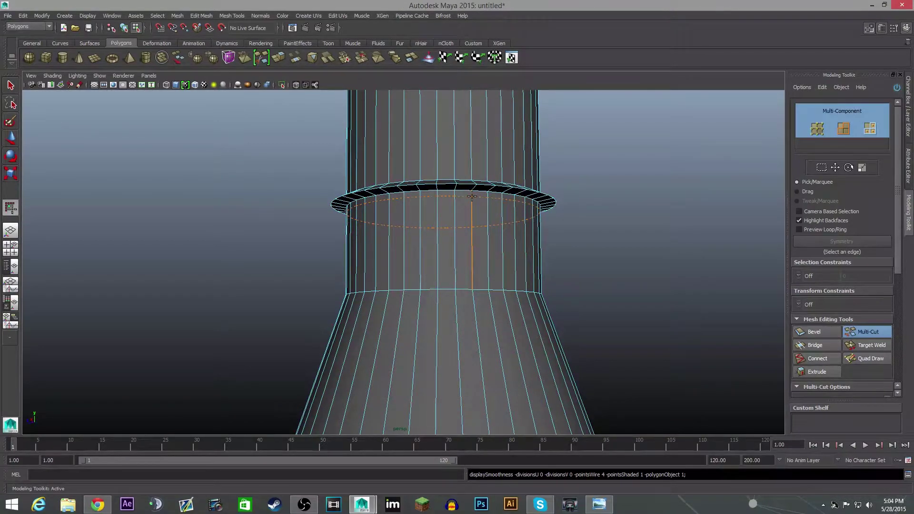
pyautogui.keyDown('ctrl'); pyautogui.click(472, 196); pyautogui.keyUp('ctrl')
pyautogui.keyDown('alt'); pyautogui.moveTo(630, 229); pyautogui.dragTo(631, 287, button='middle'); pyautogui.keyUp('alt')
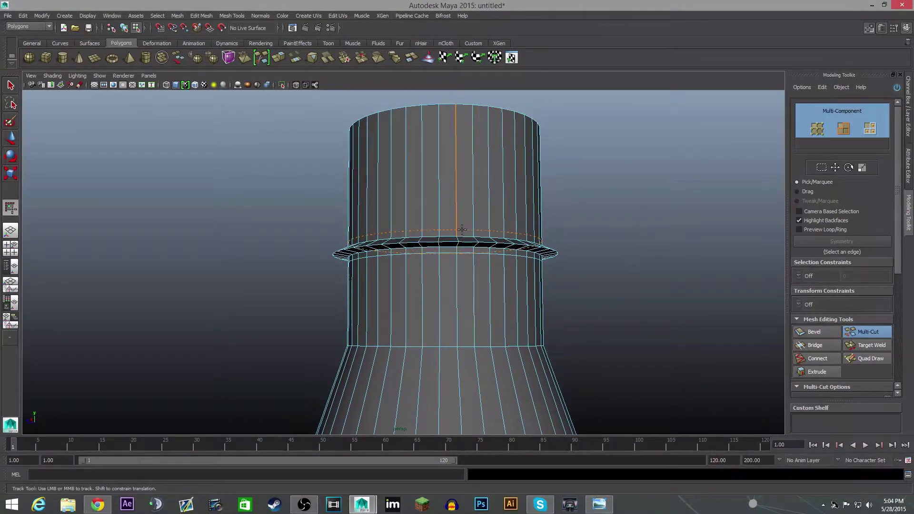
pyautogui.scroll(6, 638, 275)
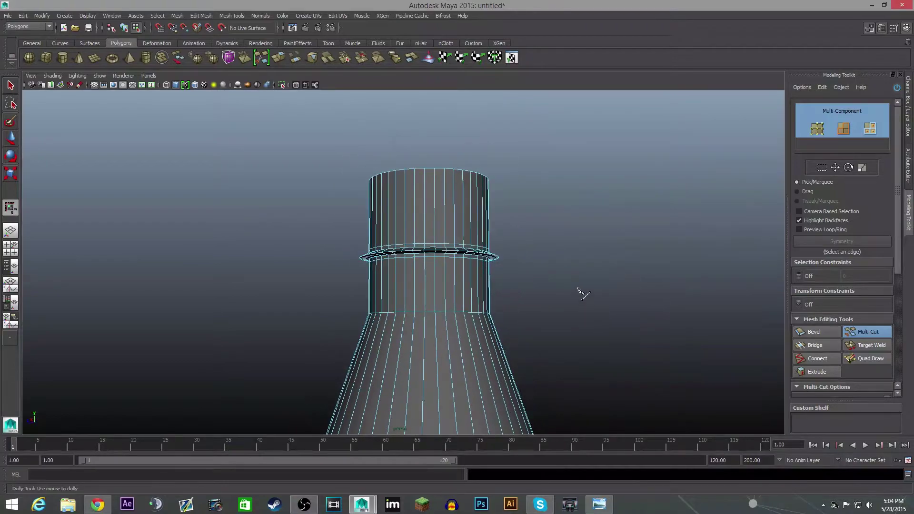
# - Insert Multi-Cut edge loops around the upper face and the underside of the neck ring
pyautogui.keyDown('alt'); pyautogui.moveTo(644, 303); pyautogui.dragTo(653, 331); pyautogui.keyUp('alt')
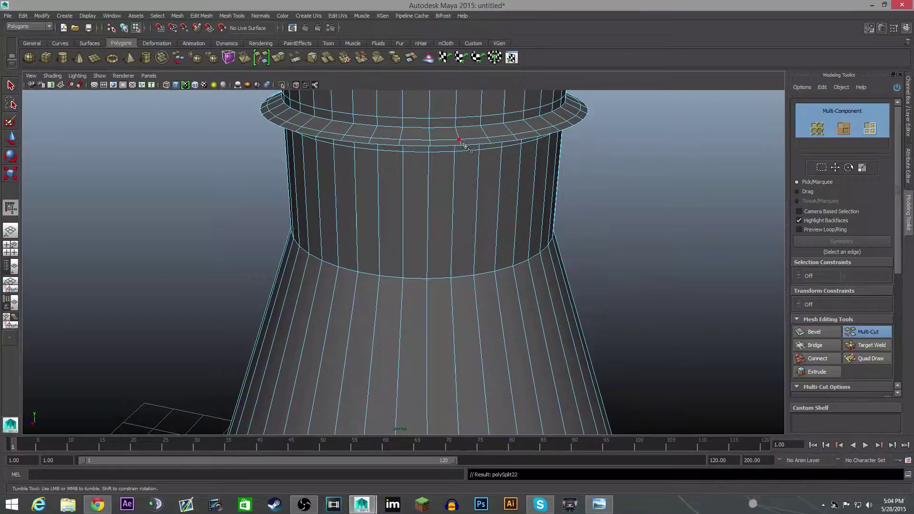
pyautogui.keyDown('alt'); pyautogui.moveTo(464, 143); pyautogui.dragTo(469, 252); pyautogui.keyUp('alt')
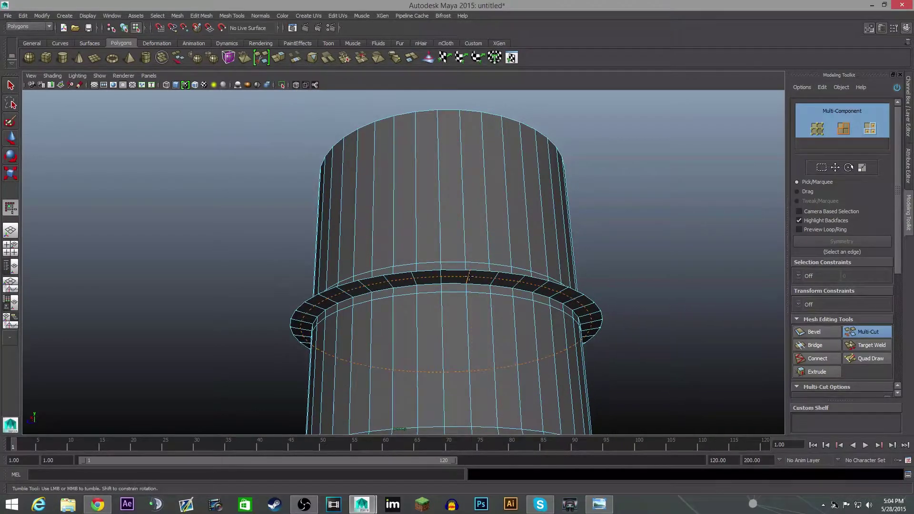
pyautogui.keyDown('ctrl'); pyautogui.click(468, 276); pyautogui.keyUp('ctrl')
pyautogui.scroll(-5, 602, 327)
pyautogui.keyDown('alt'); pyautogui.moveTo(602, 326); pyautogui.dragTo(602, 374); pyautogui.keyUp('alt')
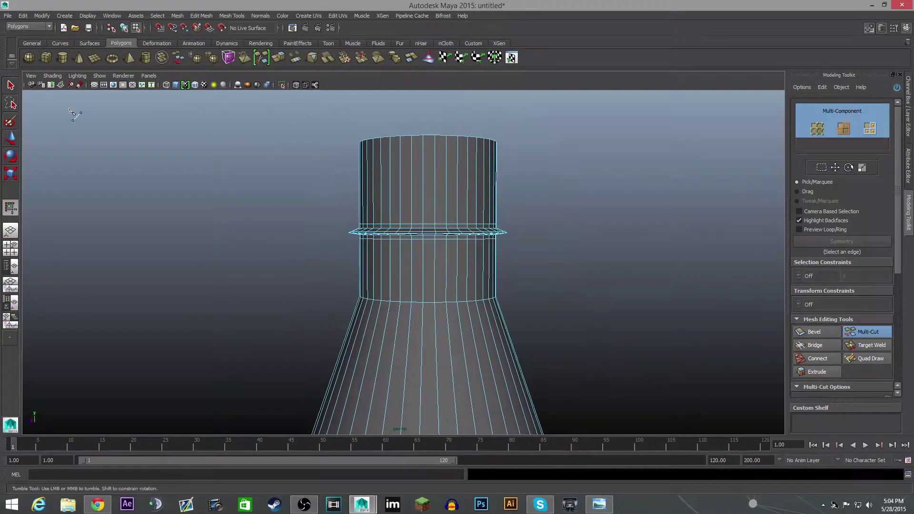
# - Check the sharpened neck ring in smooth preview after leaving Multi-Cut
pyautogui.press('3')
pyautogui.scroll(4, 564, 260)
pyautogui.keyDown('alt'); pyautogui.moveTo(564, 260); pyautogui.dragTo(588, 284); pyautogui.keyUp('alt')
pyautogui.keyDown('alt'); pyautogui.moveTo(593, 288); pyautogui.dragTo(574, 293, button='right'); pyautogui.keyUp('alt')
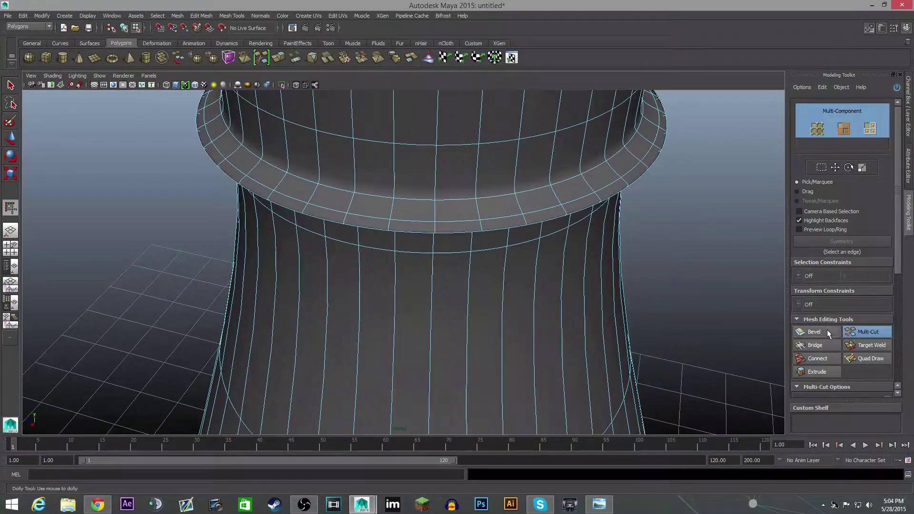
pyautogui.press('r')
pyautogui.rightClick(395, 215)
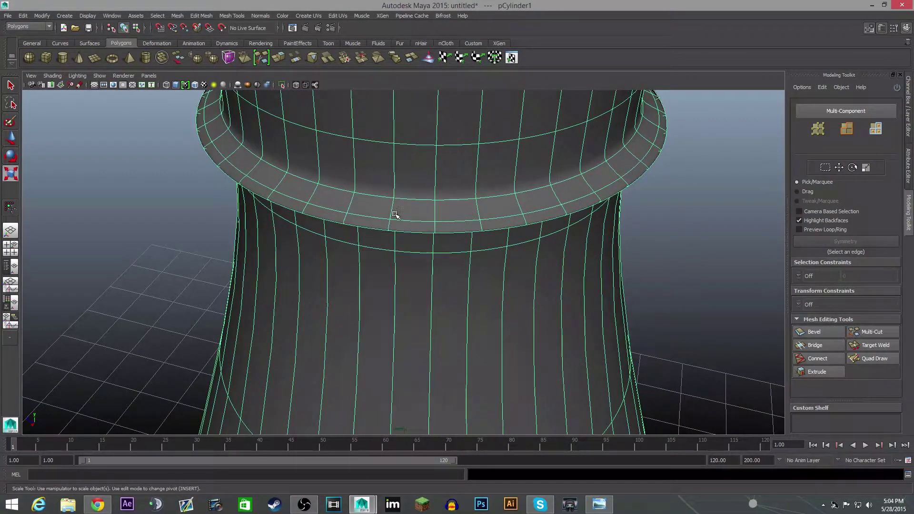
pyautogui.scroll(-5, 632, 251)
pyautogui.click(592, 310)
pyautogui.keyDown('alt'); pyautogui.moveTo(591, 313); pyautogui.dragTo(598, 278); pyautogui.keyUp('alt')
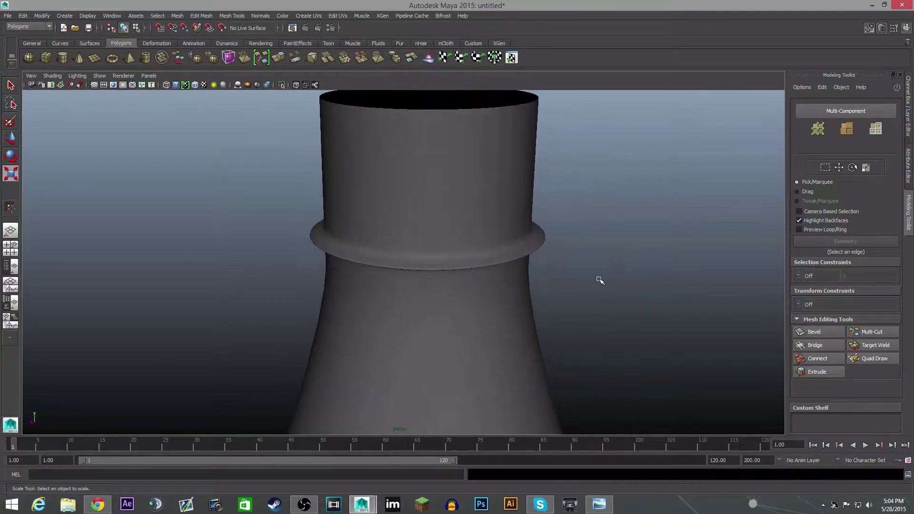
pyautogui.scroll(4, 597, 279)
# - Select the edge loop on the upper face of the neck ring, scale it slightly, and return to object mode
pyautogui.click(521, 272)
pyautogui.scroll(1, 480, 281)
pyautogui.rightClick(475, 278)
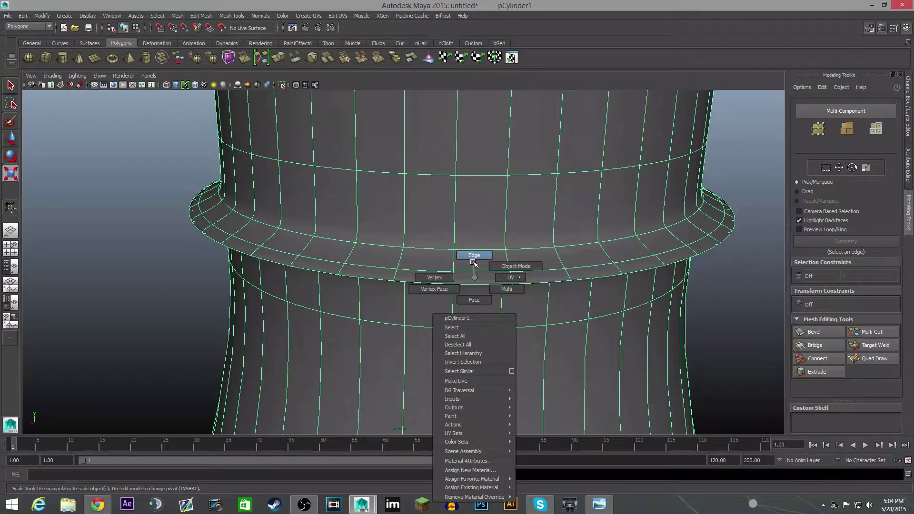
pyautogui.click(473, 259)
pyautogui.doubleClick(456, 273)
pyautogui.moveTo(455, 195); pyautogui.dragTo(439, 203)
pyautogui.moveTo(328, 243); pyautogui.dragTo(413, 190, button='right')
# - Review the smoothed bottle's overall shape, shoulder ridges and neck from several distances
pyautogui.scroll(-4, 452, 291)
pyautogui.keyDown('alt'); pyautogui.moveTo(549, 313); pyautogui.dragTo(426, 318); pyautogui.keyUp('alt')
pyautogui.scroll(-8, 548, 294)
pyautogui.click(427, 319)
pyautogui.scroll(10, 484, 306)
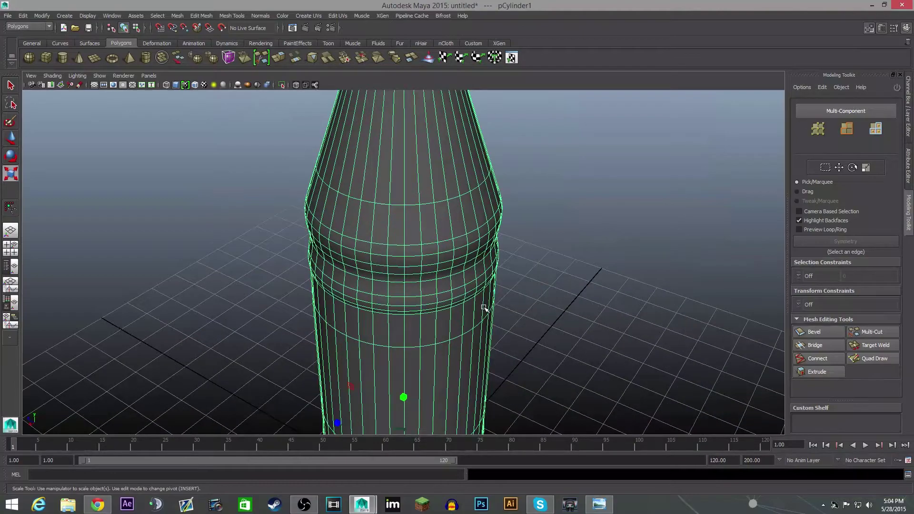
pyautogui.click(580, 298)
pyautogui.scroll(-3, 580, 297)
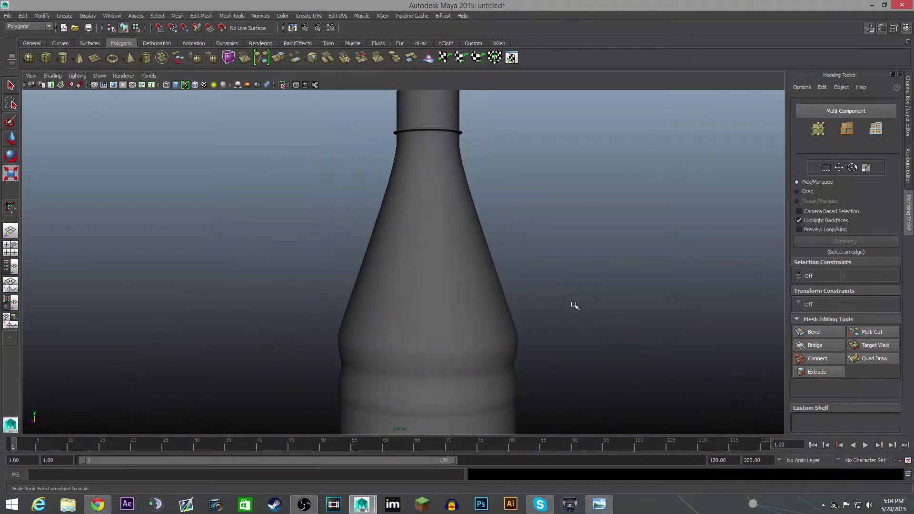
pyautogui.keyDown('alt'); pyautogui.moveTo(546, 308); pyautogui.dragTo(509, 334, button='middle'); pyautogui.keyUp('alt')
pyautogui.scroll(6, 490, 224)
pyautogui.keyDown('alt'); pyautogui.moveTo(490, 224); pyautogui.dragTo(495, 305, button='middle'); pyautogui.keyUp('alt')
# - Insert a Multi-Cut edge loop around the lower neck just above where the shoulder begins, and leave Multi-Cut
pyautogui.click(415, 288)
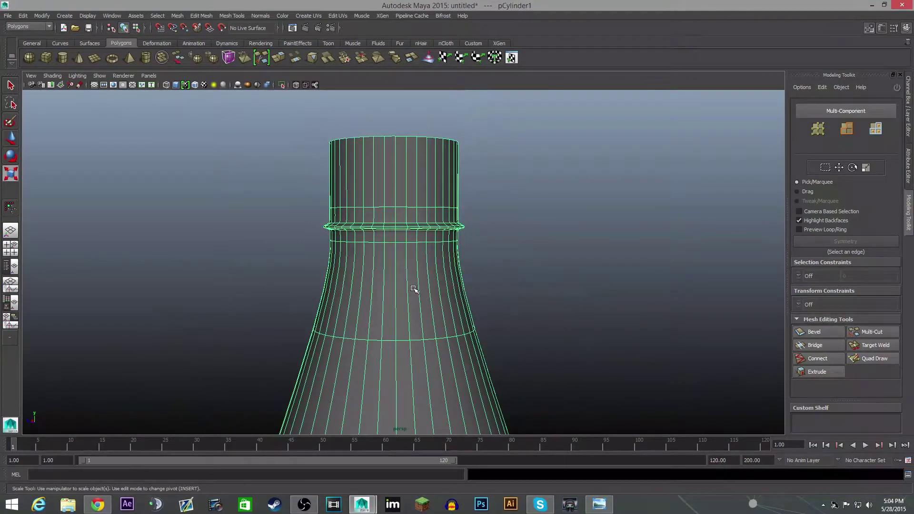
pyautogui.scroll(2, 414, 287)
pyautogui.click(863, 332)
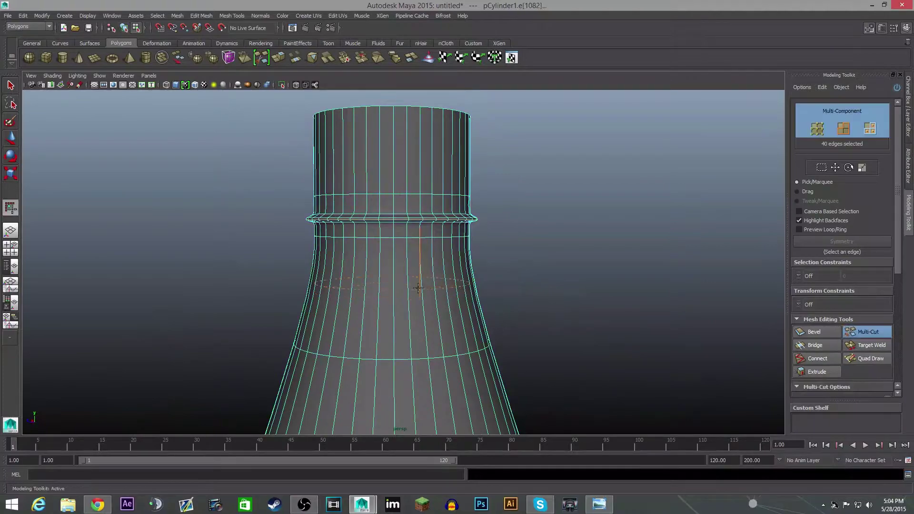
pyautogui.keyDown('ctrl'); pyautogui.click(386, 276); pyautogui.keyUp('ctrl')
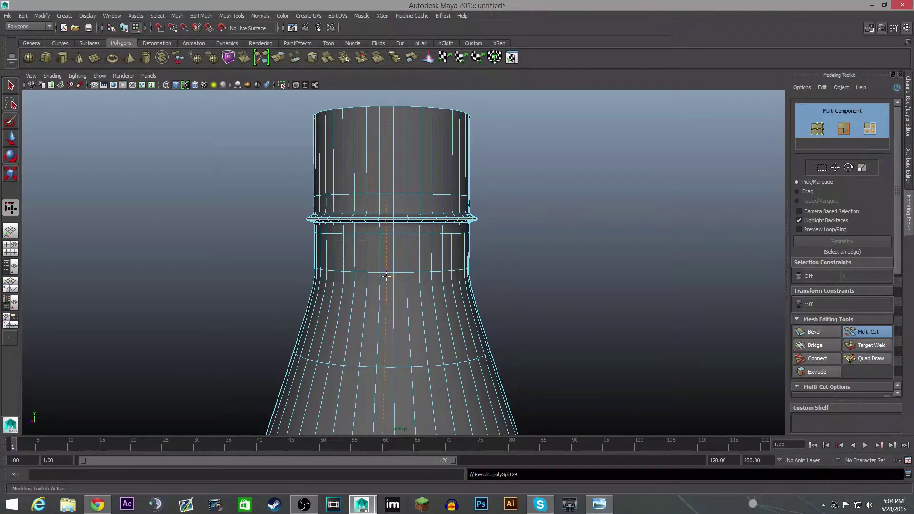
pyautogui.click(855, 332)
pyautogui.scroll(-8, 535, 321)
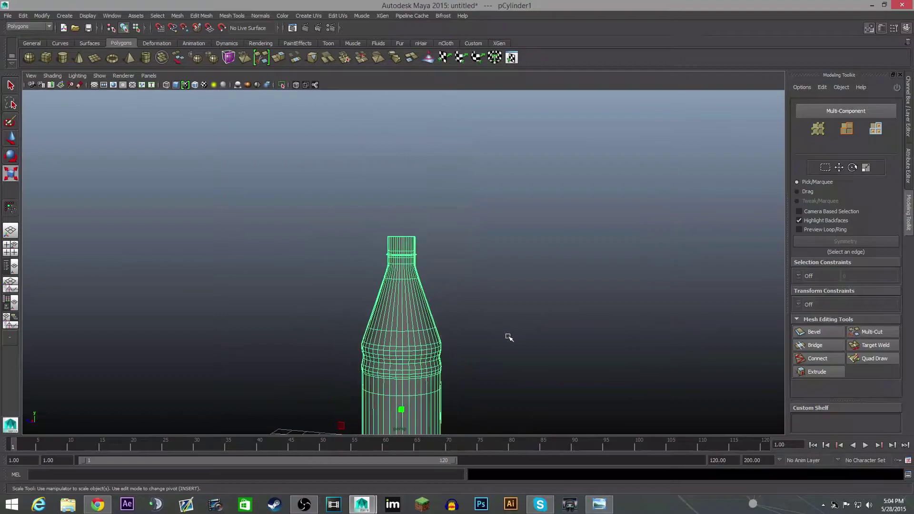
# - Insert a Multi-Cut edge loop around the body just below the lower shoulder ridge
pyautogui.click(509, 337)
pyautogui.keyDown('alt'); pyautogui.moveTo(527, 375); pyautogui.dragTo(492, 335, button='middle'); pyautogui.keyUp('alt')
pyautogui.scroll(6, 490, 336)
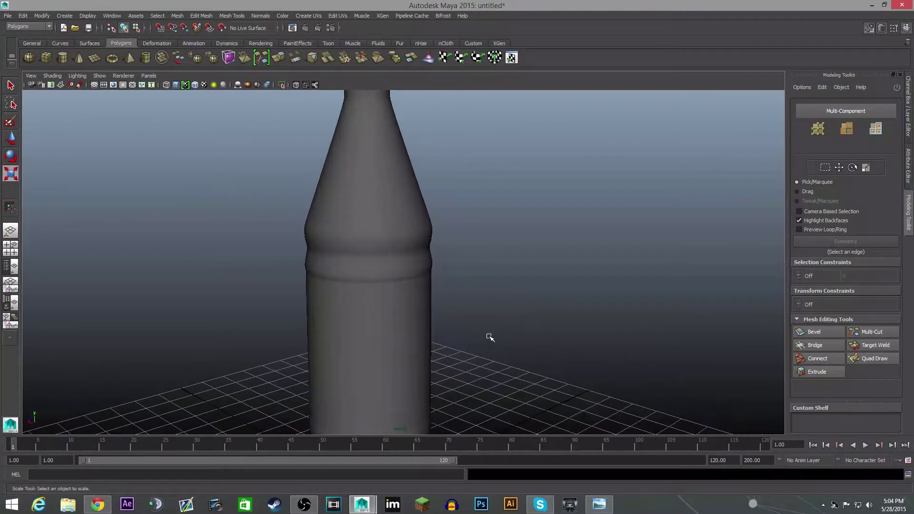
pyautogui.keyDown('alt'); pyautogui.moveTo(524, 322); pyautogui.dragTo(553, 260); pyautogui.keyUp('alt')
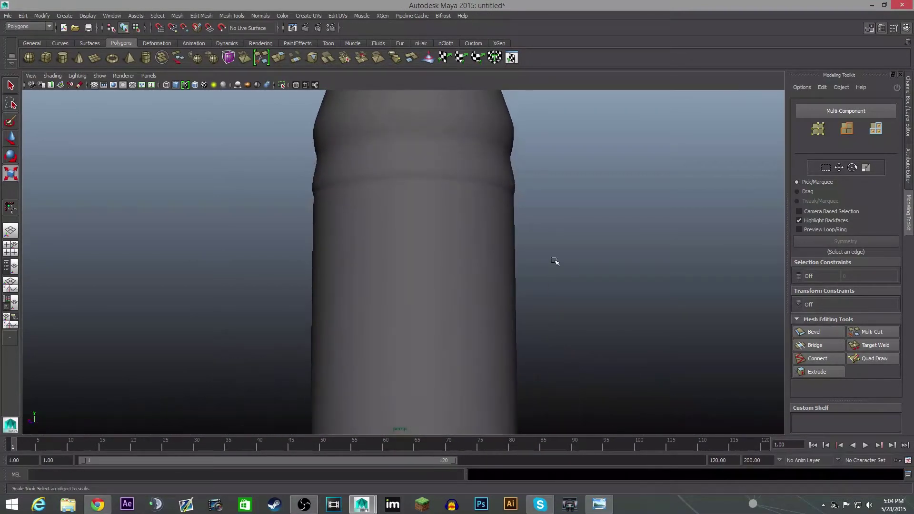
pyautogui.scroll(5, 555, 260)
pyautogui.keyDown('alt'); pyautogui.moveTo(568, 260); pyautogui.dragTo(585, 381, button='middle'); pyautogui.keyUp('alt')
pyautogui.click(590, 372)
pyautogui.click(876, 334)
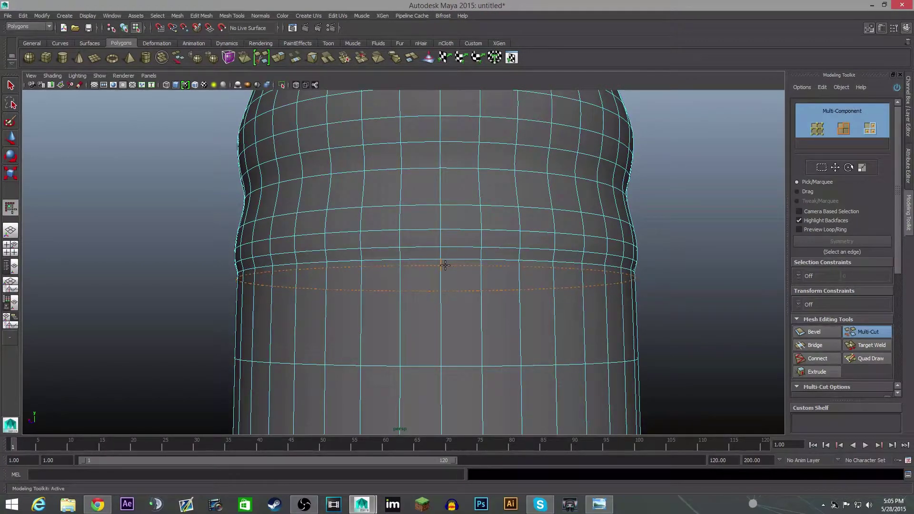
pyautogui.keyDown('ctrl'); pyautogui.click(445, 265); pyautogui.keyUp('ctrl')
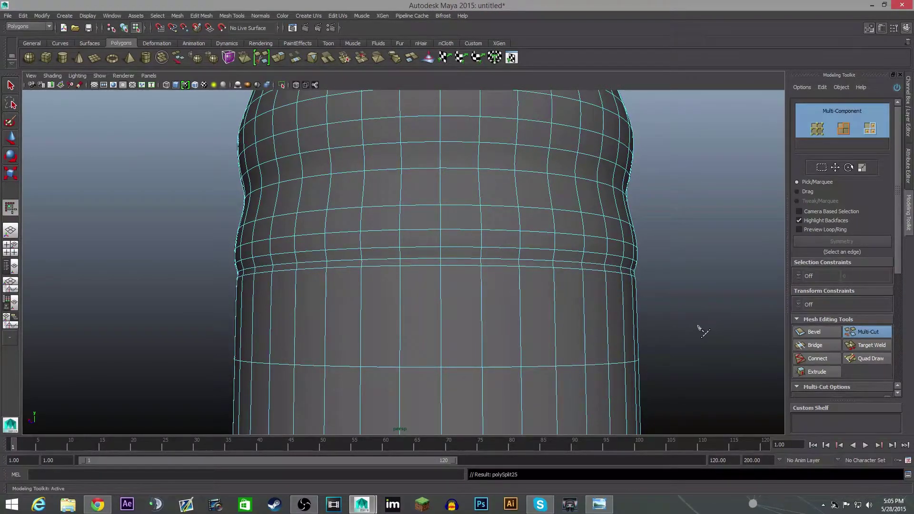
# - Add two more Multi-Cut edge loops, one across the lower shoulder ridge and one in the recess above it
pyautogui.moveTo(703, 332)
pyautogui.keyDown('alt'); pyautogui.mouseDown()
pyautogui.moveTo(737, 342)
pyautogui.moveTo(716, 344)
pyautogui.mouseUp(); pyautogui.keyUp('alt')
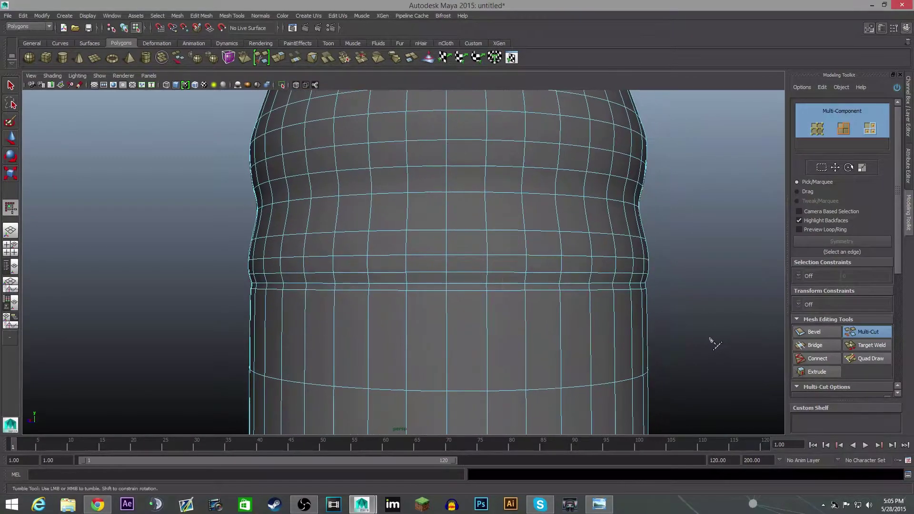
pyautogui.keyDown('ctrl'); pyautogui.click(405, 263); pyautogui.keyUp('ctrl')
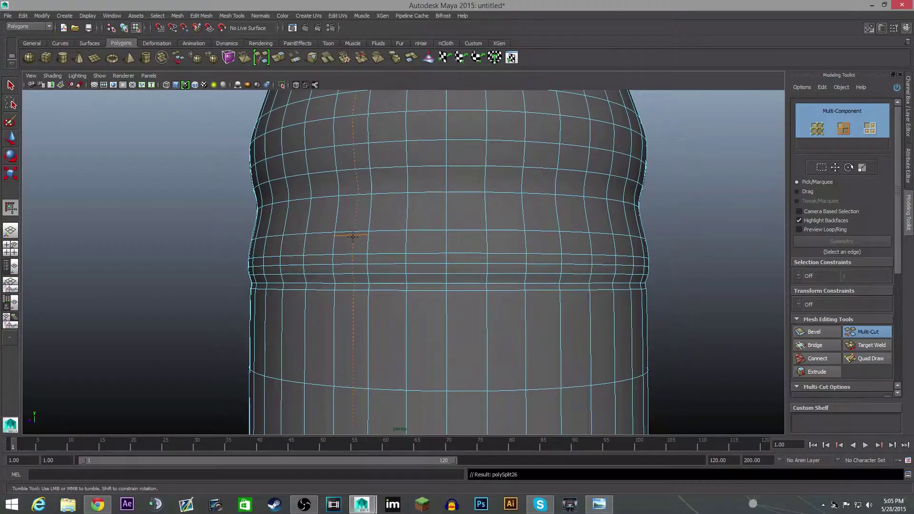
pyautogui.keyDown('ctrl'); pyautogui.click(363, 214); pyautogui.keyUp('ctrl')
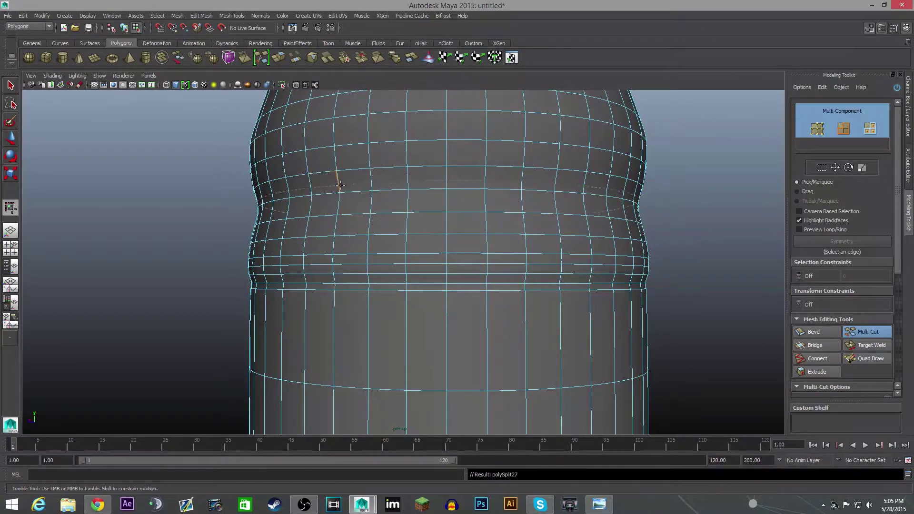
# - Examine the whole bottle and the edge loops around the crease above the feet, and leave Multi-Cut
pyautogui.keyDown('alt'); pyautogui.moveTo(413, 164); pyautogui.dragTo(426, 243, button='middle'); pyautogui.keyUp('alt')
pyautogui.keyDown('alt'); pyautogui.moveTo(426, 243); pyautogui.dragTo(439, 260); pyautogui.keyUp('alt')
pyautogui.keyDown('alt'); pyautogui.moveTo(439, 259); pyautogui.dragTo(377, 234, button='right'); pyautogui.keyUp('alt')
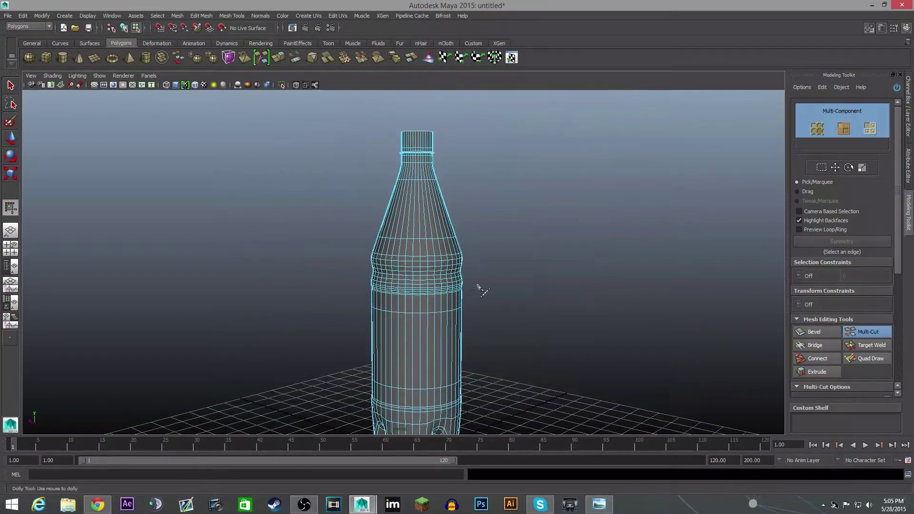
pyautogui.keyDown('alt'); pyautogui.moveTo(482, 288); pyautogui.dragTo(467, 202, button='middle'); pyautogui.keyUp('alt')
pyautogui.keyDown('alt'); pyautogui.moveTo(467, 203); pyautogui.dragTo(469, 214, button='right'); pyautogui.keyUp('alt')
pyautogui.keyDown('alt'); pyautogui.moveTo(470, 214); pyautogui.dragTo(502, 253); pyautogui.keyUp('alt')
pyautogui.keyDown('alt'); pyautogui.moveTo(502, 253); pyautogui.dragTo(505, 146, button='middle'); pyautogui.keyUp('alt')
pyautogui.keyDown('alt'); pyautogui.moveTo(505, 146); pyautogui.dragTo(506, 217, button='right'); pyautogui.keyUp('alt')
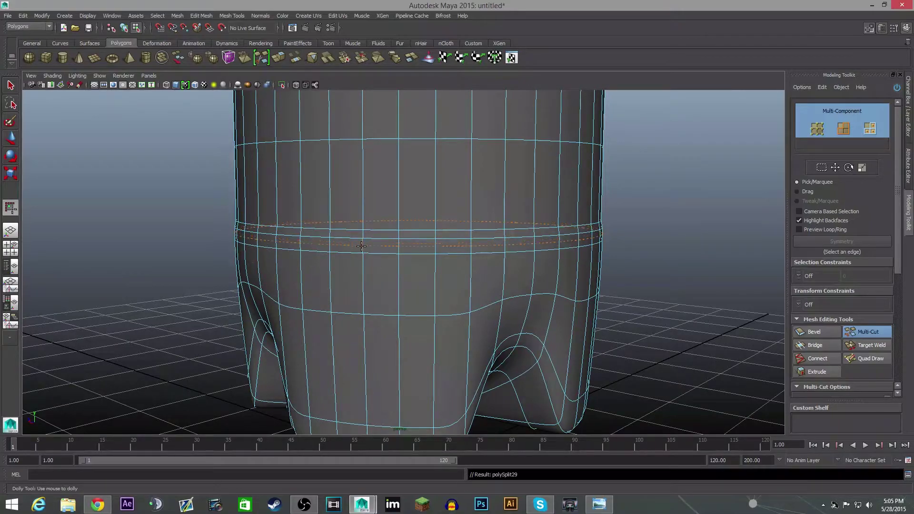
pyautogui.scroll(1, 360, 259)
pyautogui.scroll(2, 365, 258)
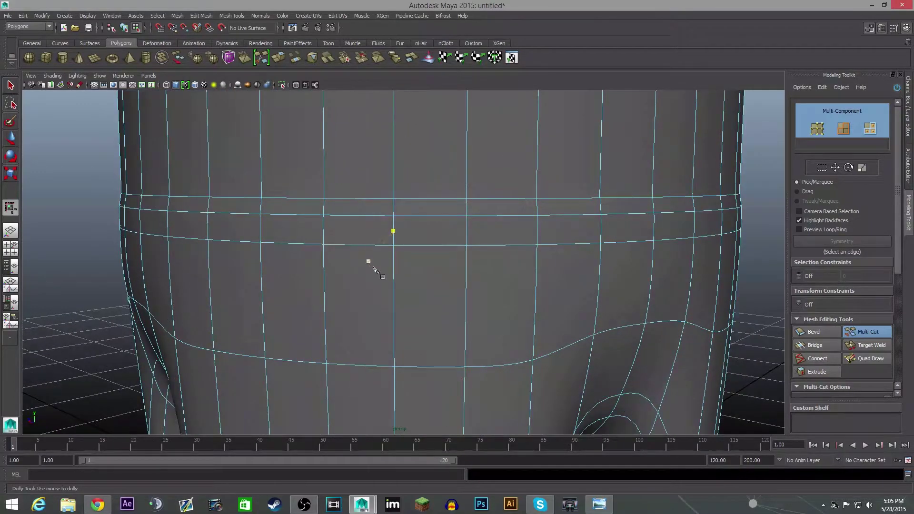
pyautogui.keyDown('alt'); pyautogui.moveTo(363, 271); pyautogui.dragTo(384, 280); pyautogui.keyUp('alt')
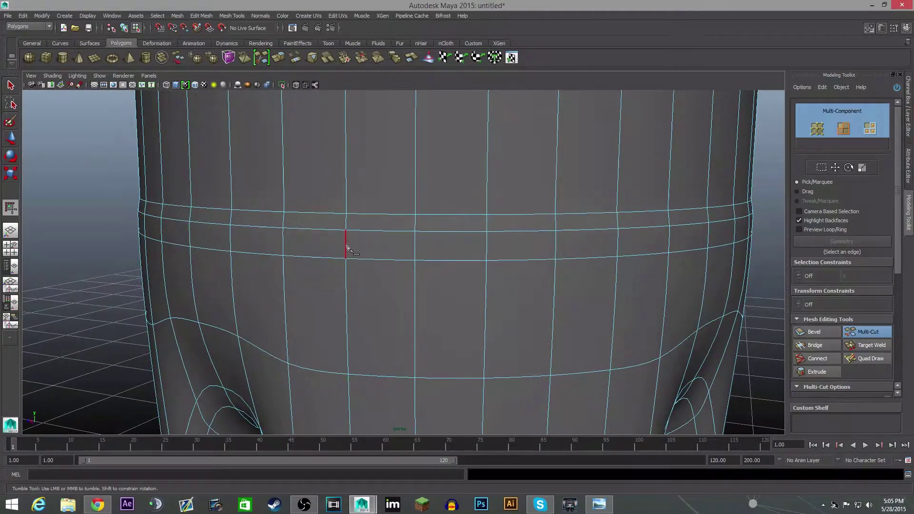
pyautogui.click(856, 333)
# - Inspect the lower body's vertices and wireframe, and return to the shaded object view
pyautogui.moveTo(446, 273); pyautogui.dragTo(403, 267, button='right')
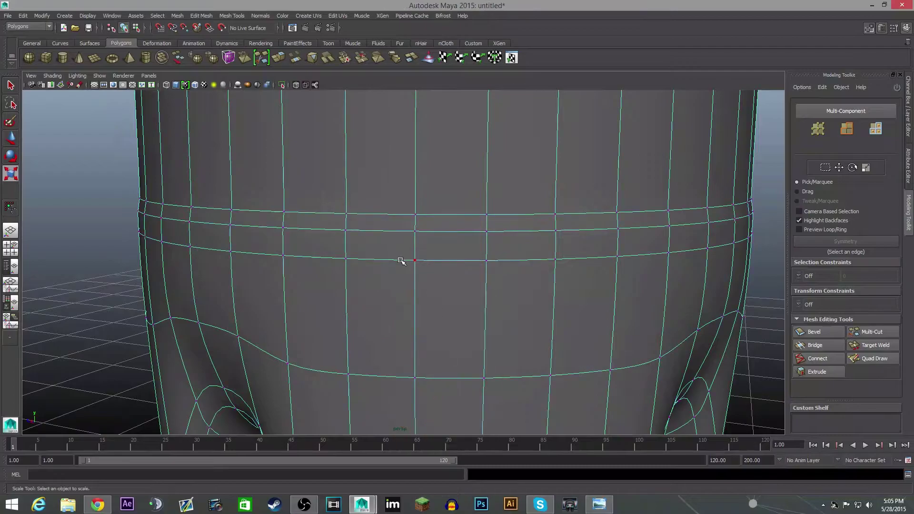
pyautogui.keyDown('alt'); pyautogui.moveTo(338, 270); pyautogui.dragTo(307, 268); pyautogui.keyUp('alt')
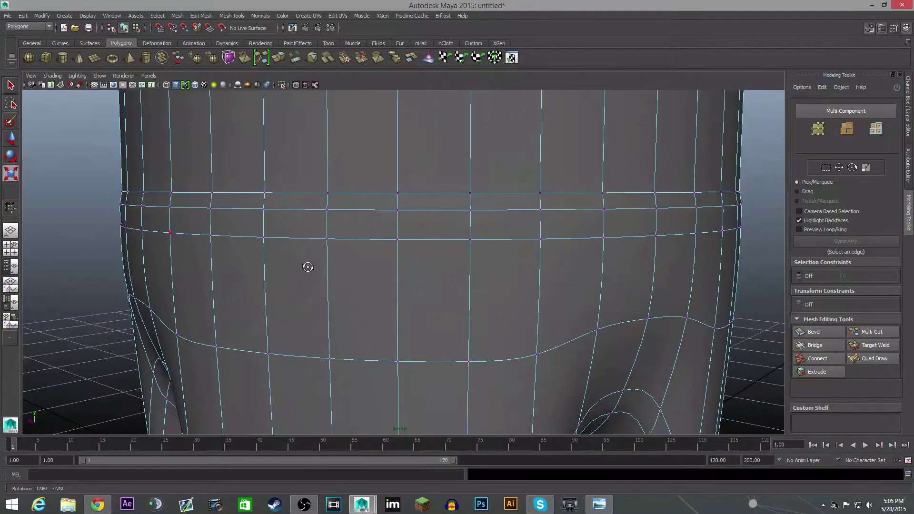
pyautogui.click(166, 85)
pyautogui.keyDown('alt'); pyautogui.moveTo(224, 237); pyautogui.dragTo(266, 256); pyautogui.keyUp('alt')
pyautogui.scroll(-8, 282, 255)
pyautogui.moveTo(392, 196); pyautogui.dragTo(457, 179, button='right')
pyautogui.keyDown('alt'); pyautogui.moveTo(480, 215); pyautogui.dragTo(373, 275, button='middle'); pyautogui.keyUp('alt')
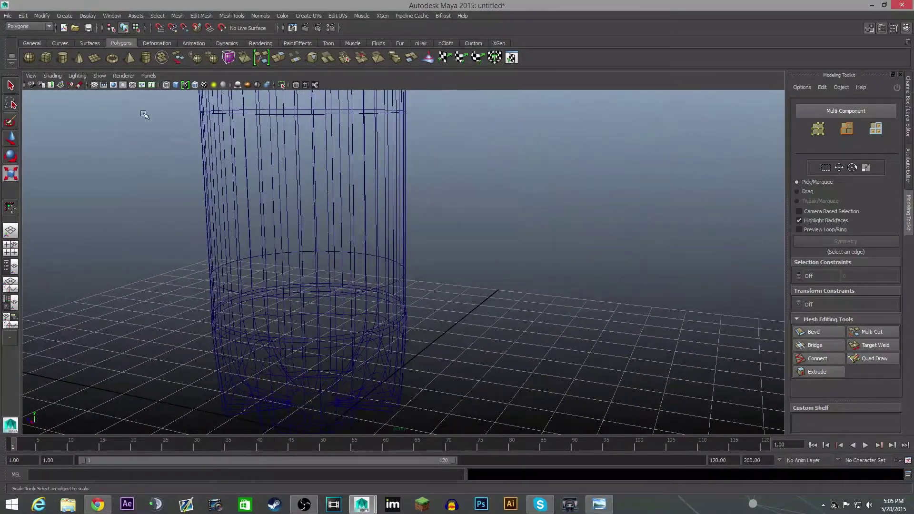
pyautogui.click(175, 84)
# - Try moving the whole bottle sideways along the Z axis, and undo the move
pyautogui.scroll(-3, 388, 226)
pyautogui.click(388, 225)
pyautogui.press('r')
pyautogui.press('w')
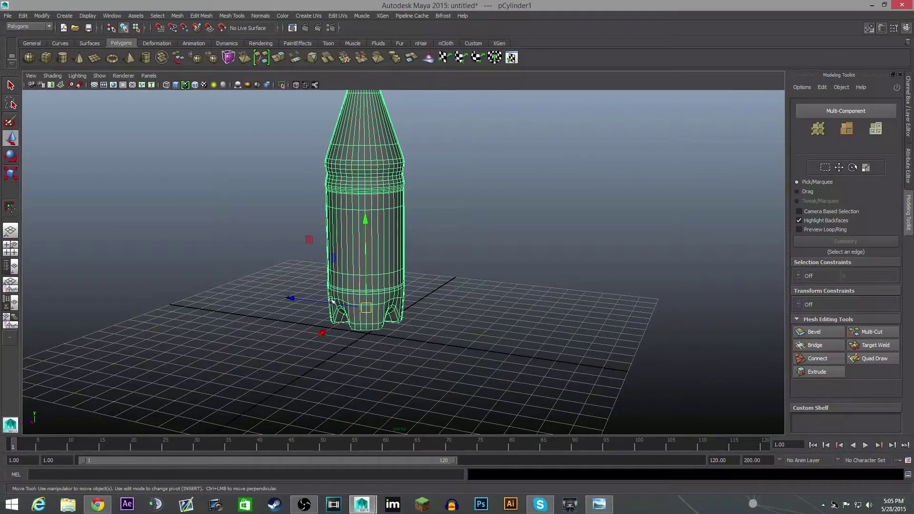
pyautogui.moveTo(291, 298)
pyautogui.mouseDown()
pyautogui.moveTo(241, 288)
pyautogui.moveTo(292, 296)
pyautogui.mouseUp()
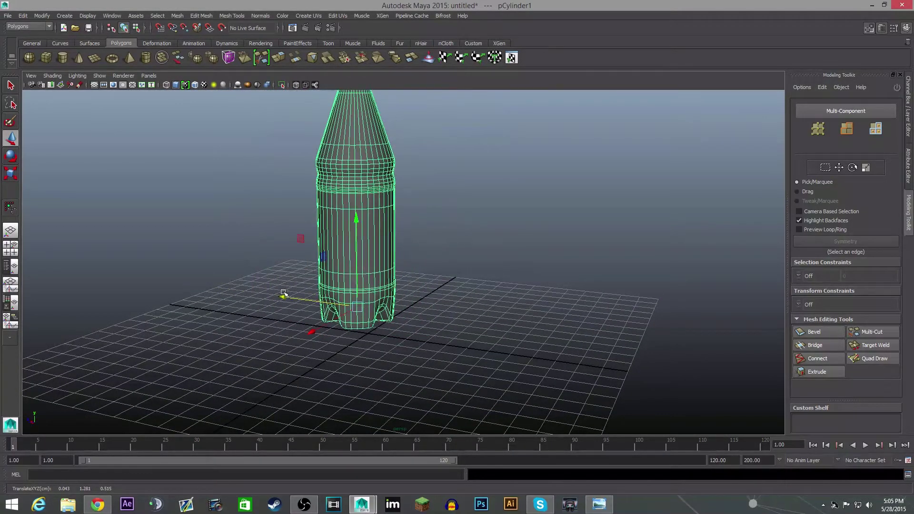
pyautogui.hotkey('ctrl', 'z')
# - Check the crease above the feet up close and on the deselected, smoothed bottle
pyautogui.scroll(6, 431, 281)
pyautogui.scroll(-2, 510, 187)
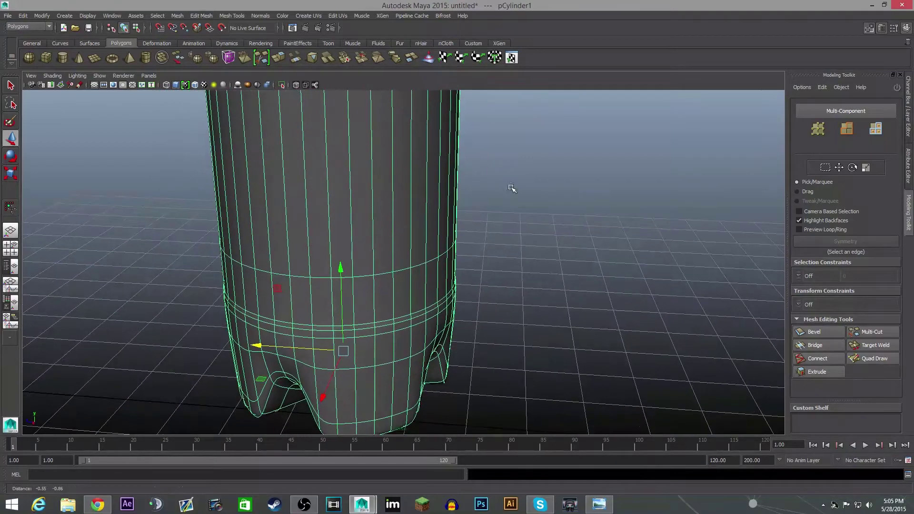
pyautogui.scroll(4, 528, 281)
pyautogui.scroll(5, 528, 281)
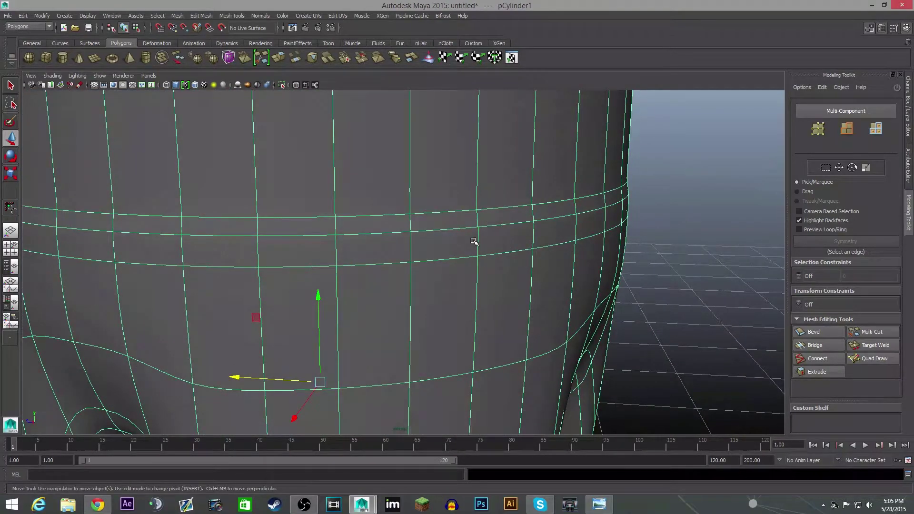
pyautogui.moveTo(473, 240); pyautogui.dragTo(451, 233, button='right')
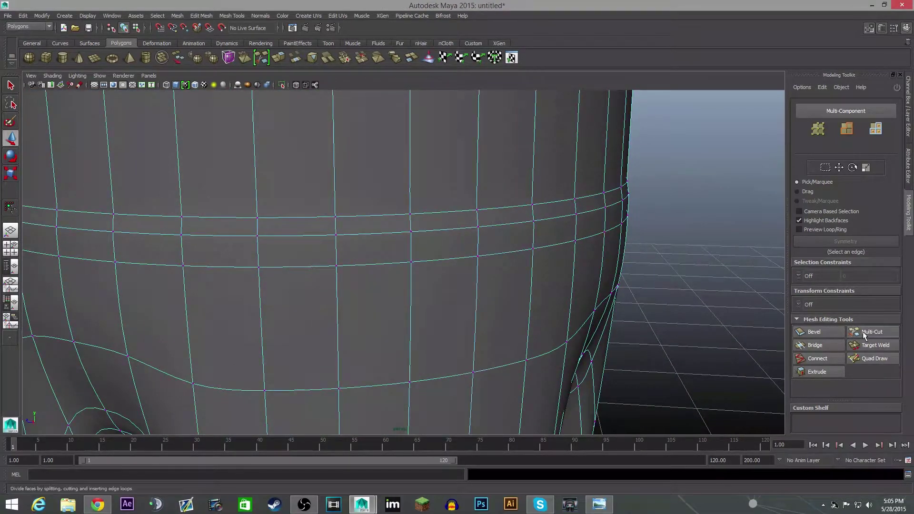
pyautogui.scroll(-8, 469, 283)
pyautogui.click(493, 176)
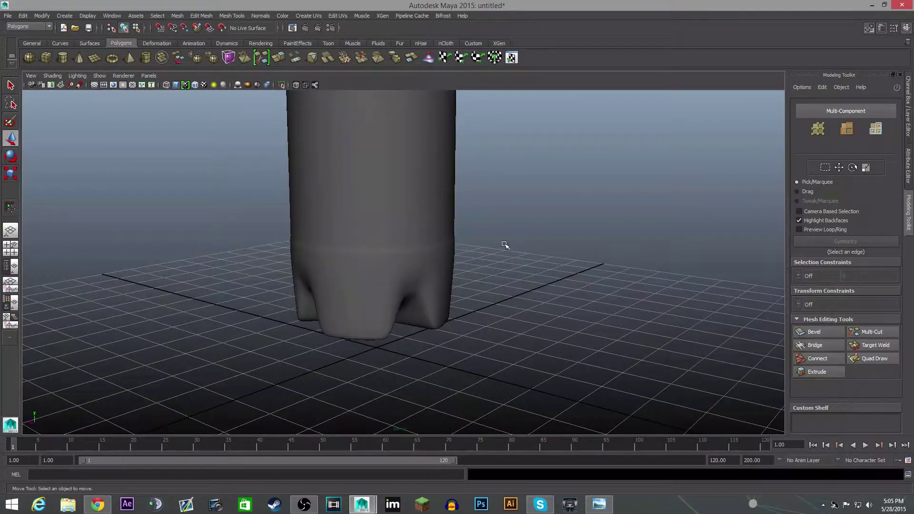
# - Lower the top edge loop of the crease above the feet slightly, and return to object mode
pyautogui.scroll(6, 507, 267)
pyautogui.click(510, 284)
pyautogui.scroll(2, 547, 296)
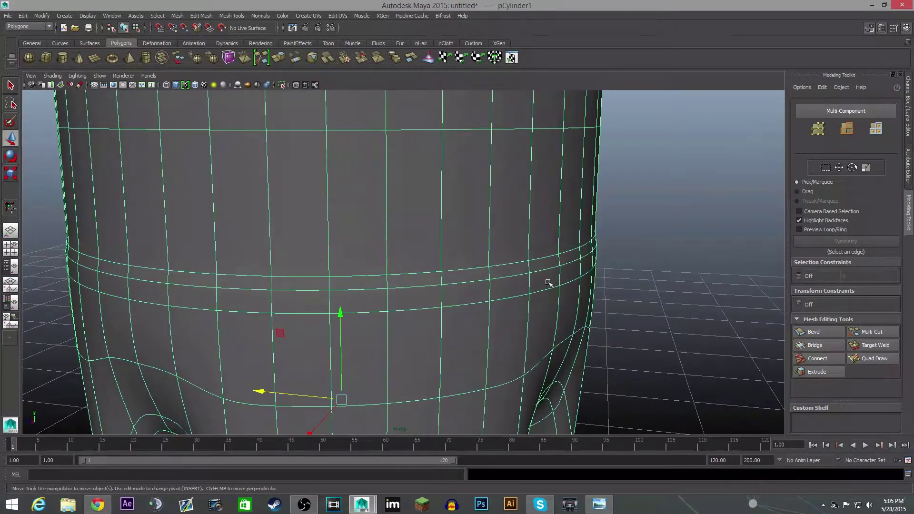
pyautogui.moveTo(549, 283); pyautogui.dragTo(500, 240, button='right')
pyautogui.doubleClick(465, 270)
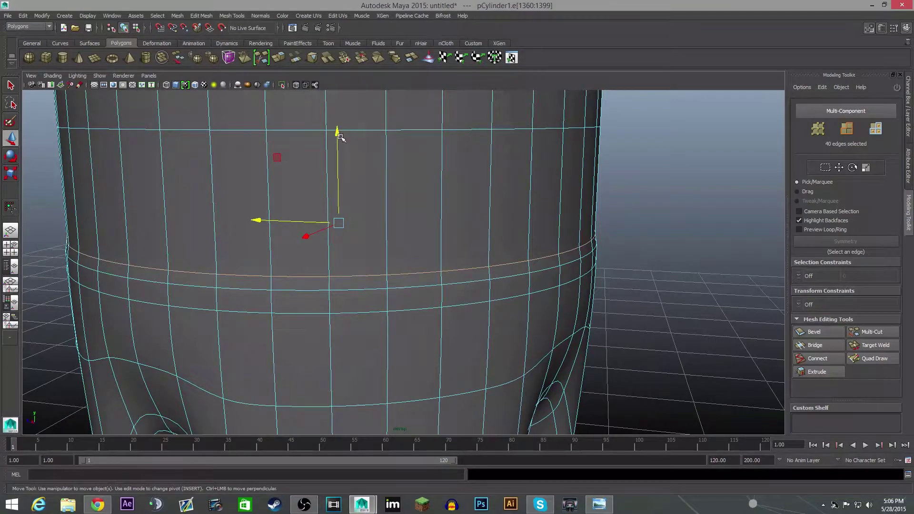
pyautogui.moveTo(341, 137); pyautogui.dragTo(341, 143)
pyautogui.moveTo(428, 219); pyautogui.dragTo(537, 154, button='right')
pyautogui.click(601, 289)
pyautogui.scroll(-4, 599, 289)
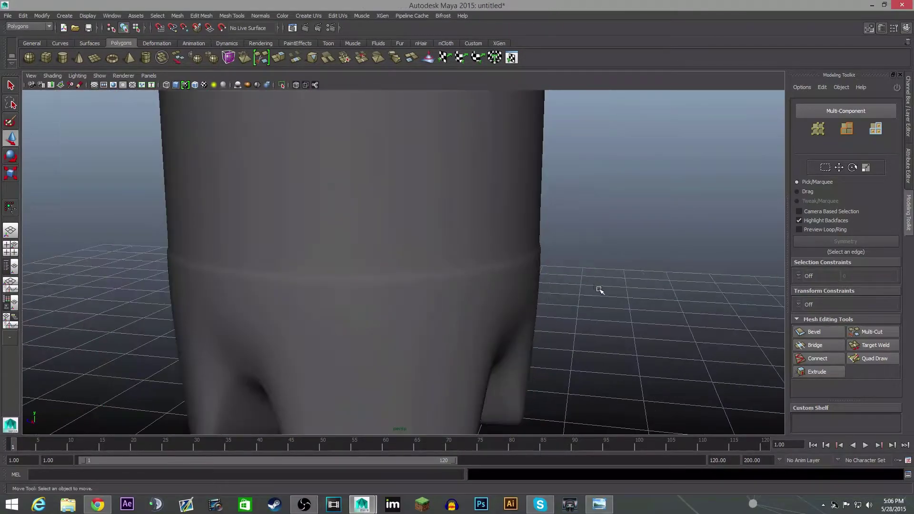
# - Insert a Multi-Cut edge loop just above the crease on the lower body
pyautogui.keyDown('alt'); pyautogui.moveTo(599, 290); pyautogui.dragTo(575, 285); pyautogui.keyUp('alt')
pyautogui.scroll(4, 526, 294)
pyautogui.click(572, 287)
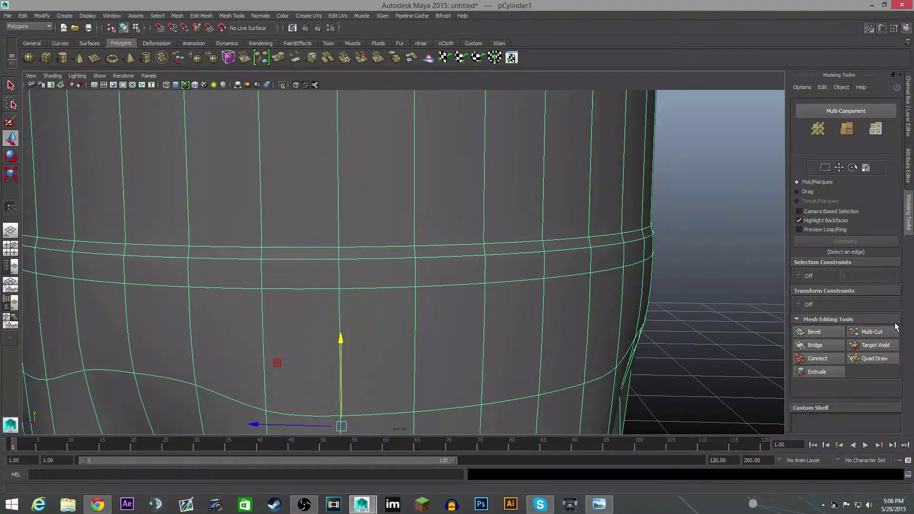
pyautogui.click(893, 322)
pyautogui.click(809, 320)
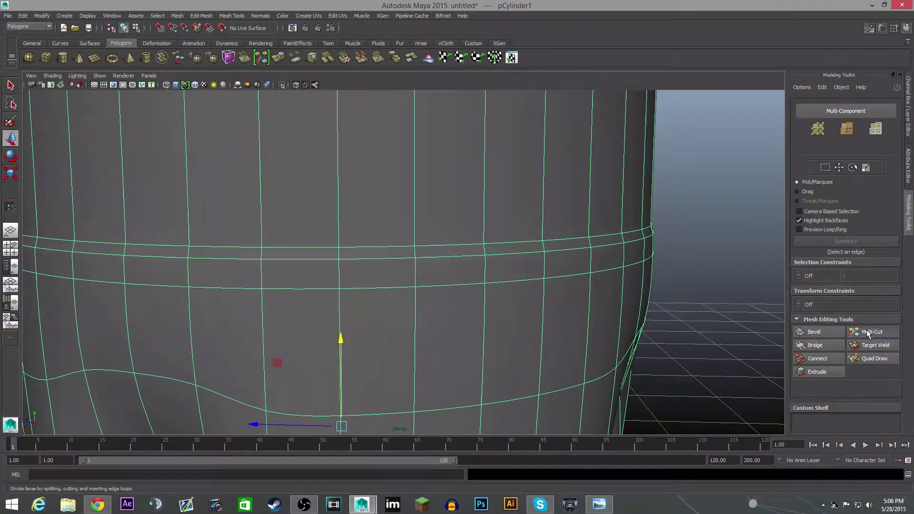
pyautogui.click(868, 332)
pyautogui.keyDown('ctrl'); pyautogui.click(589, 231); pyautogui.keyUp('ctrl')
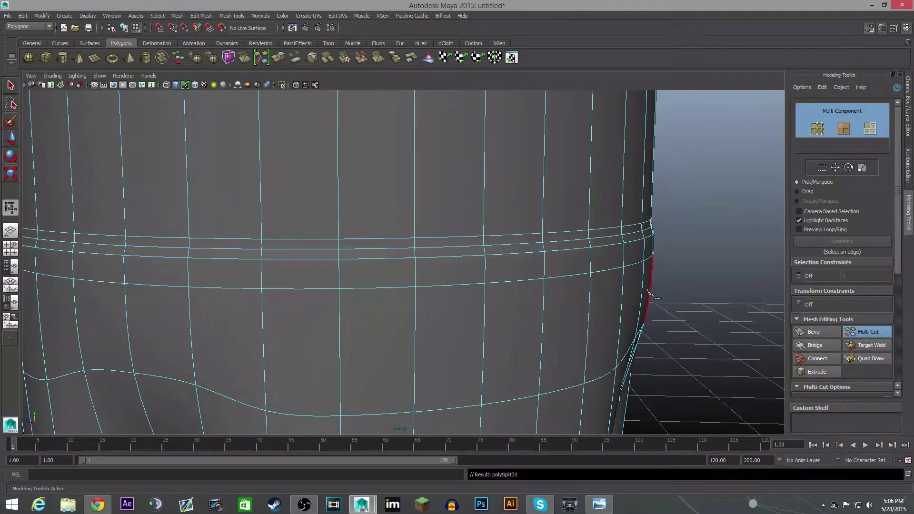
# - Try shifting the edge loop below the crease vertically, and undo the change
pyautogui.keyDown('alt'); pyautogui.moveTo(647, 295); pyautogui.dragTo(635, 294); pyautogui.keyUp('alt')
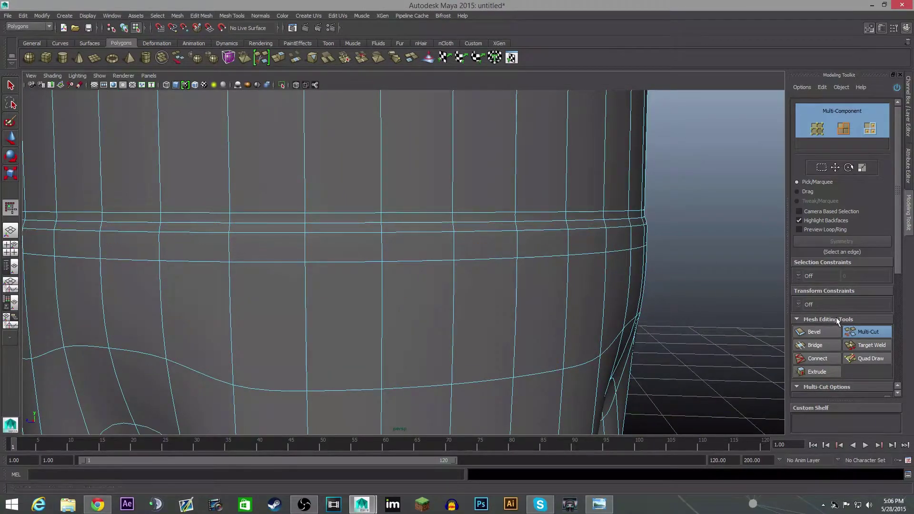
pyautogui.press('w')
pyautogui.moveTo(487, 265); pyautogui.dragTo(481, 257, button='right')
pyautogui.doubleClick(481, 259)
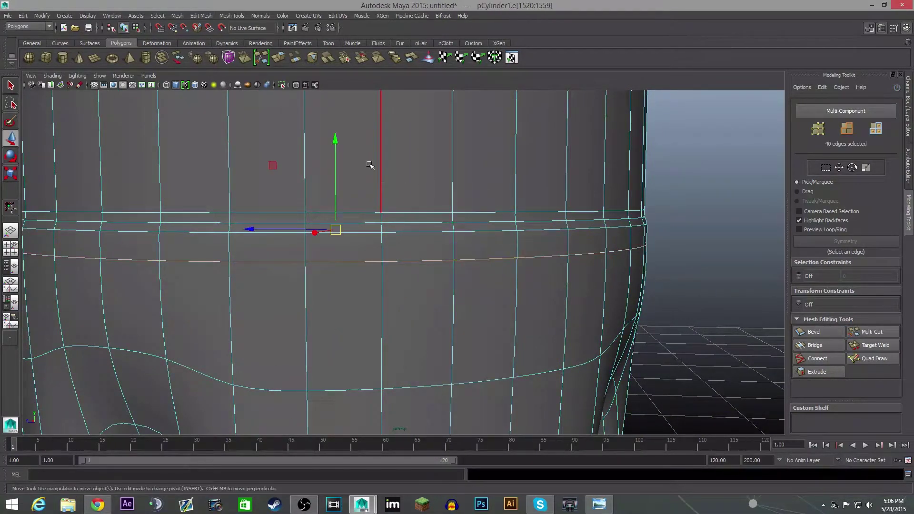
pyautogui.moveTo(332, 143); pyautogui.dragTo(351, 174)
pyautogui.hotkey('ctrl', 'z')
pyautogui.click(693, 280)
pyautogui.doubleClick(547, 257)
pyautogui.scroll(-4, 477, 262)
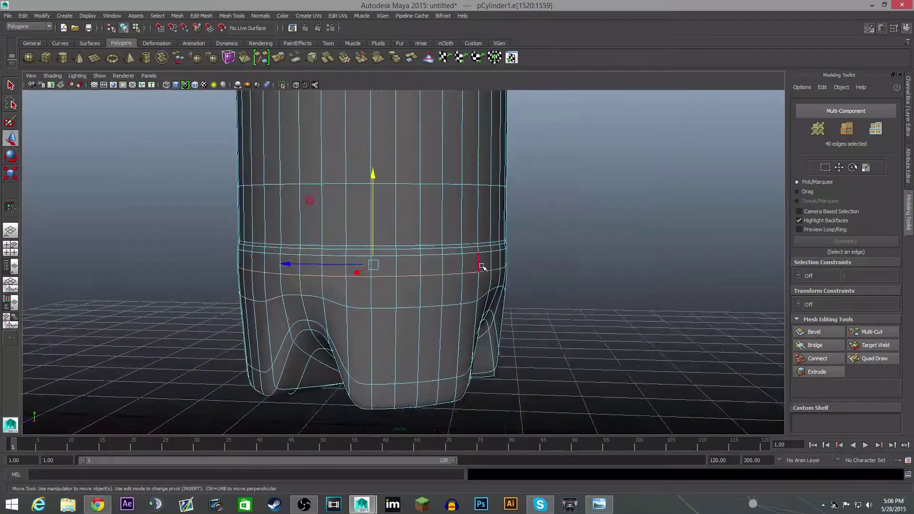
pyautogui.keyDown('alt'); pyautogui.moveTo(467, 305); pyautogui.dragTo(698, 312); pyautogui.keyUp('alt')
pyautogui.hotkey('ctrl', 'z')
# - Examine the edge loops around the lower crease from several angles and distances
pyautogui.scroll(5, 587, 313)
pyautogui.scroll(4, 698, 313)
pyautogui.keyDown('alt'); pyautogui.moveTo(698, 313); pyautogui.dragTo(606, 308, button='middle'); pyautogui.keyUp('alt')
pyautogui.keyDown('alt'); pyautogui.moveTo(630, 322); pyautogui.dragTo(573, 324); pyautogui.keyUp('alt')
pyautogui.scroll(-5, 694, 302)
pyautogui.scroll(3, 577, 290)
pyautogui.scroll(-2, 427, 306)
pyautogui.scroll(5, 563, 333)
# - Select the full ring of vertices below the crease in wireframe, adjust its height slightly, and restore the shaded view
pyautogui.rightClick(532, 286)
pyautogui.moveTo(507, 275); pyautogui.dragTo(503, 277, button='right')
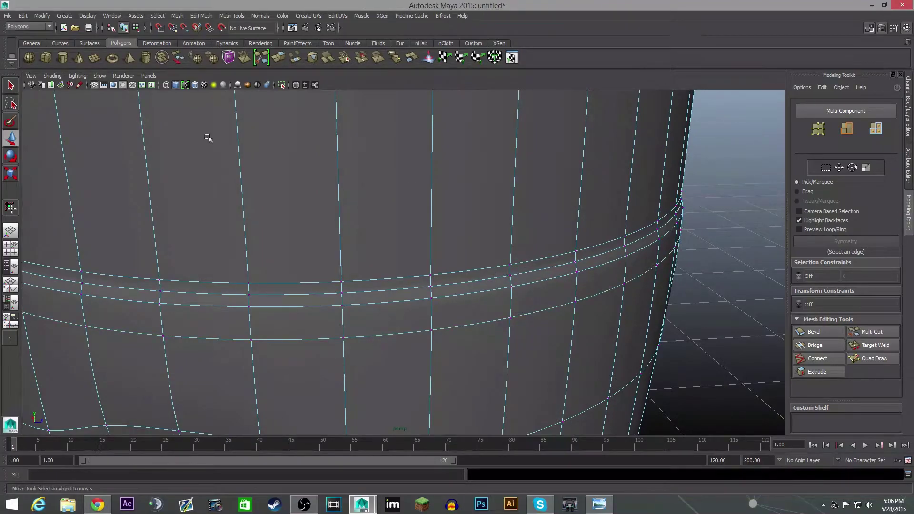
pyautogui.click(165, 84)
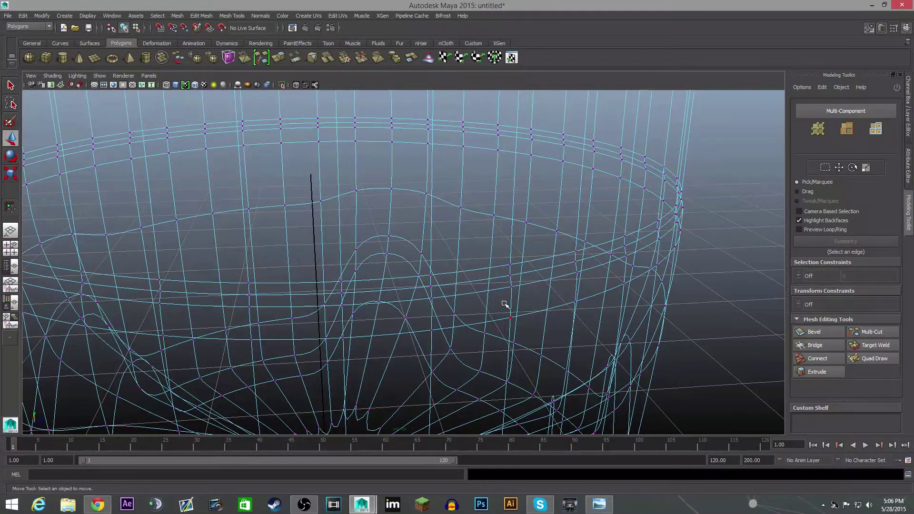
pyautogui.moveTo(504, 306)
pyautogui.keyDown('alt'); pyautogui.mouseDown()
pyautogui.moveTo(527, 290)
pyautogui.moveTo(667, 324)
pyautogui.mouseUp(); pyautogui.keyUp('alt')
pyautogui.keyDown('alt'); pyautogui.moveTo(531, 282); pyautogui.dragTo(497, 292); pyautogui.keyUp('alt')
pyautogui.moveTo(558, 247); pyautogui.dragTo(147, 234)
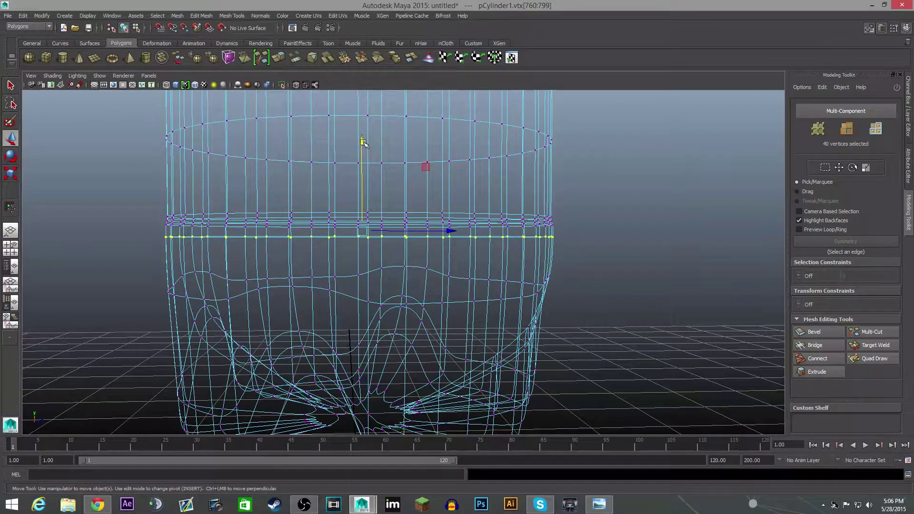
pyautogui.moveTo(363, 142); pyautogui.dragTo(365, 142)
pyautogui.click(174, 85)
# - Raise the selected vertex ring closer to the edge loops of the crease
pyautogui.scroll(4, 419, 252)
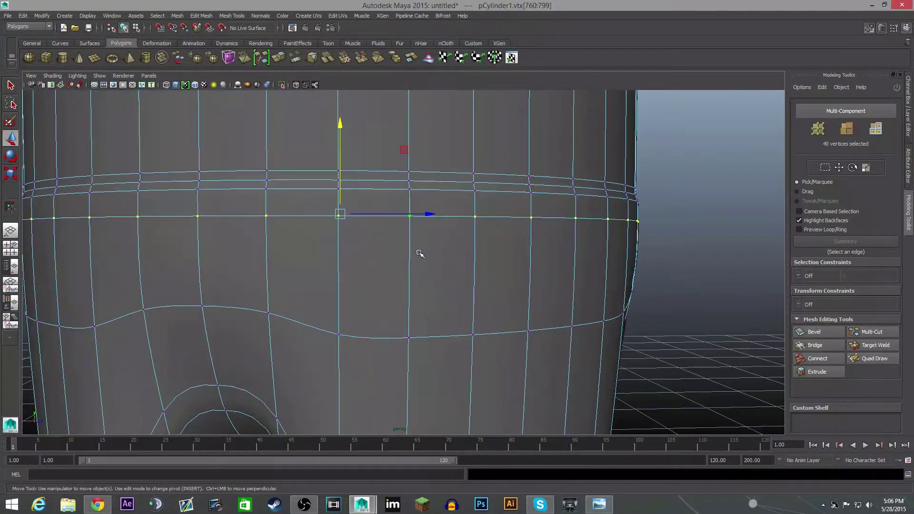
pyautogui.keyDown('alt'); pyautogui.moveTo(446, 288); pyautogui.dragTo(526, 335, button='middle'); pyautogui.keyUp('alt')
pyautogui.moveTo(528, 339)
pyautogui.keyDown('alt'); pyautogui.mouseDown()
pyautogui.moveTo(544, 356)
pyautogui.moveTo(466, 217)
pyautogui.mouseUp(); pyautogui.keyUp('alt')
pyautogui.moveTo(417, 162); pyautogui.dragTo(419, 140)
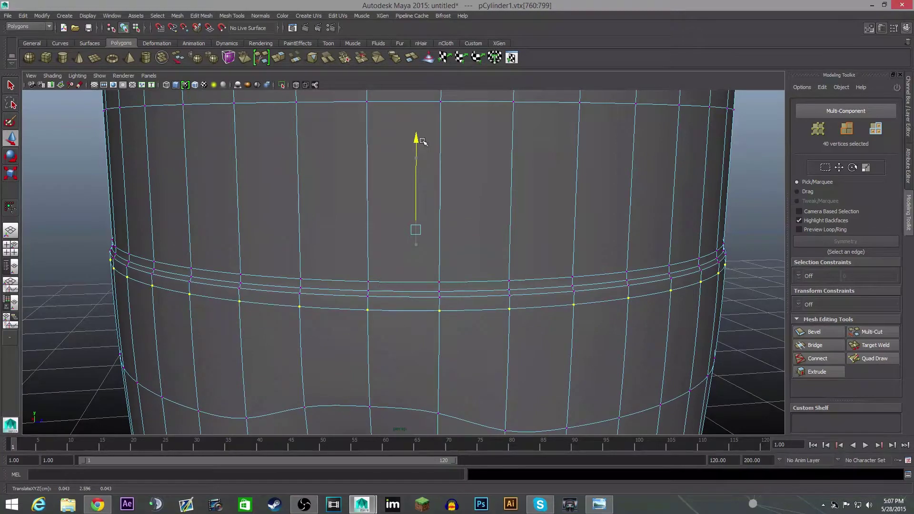
# - Select the lower edge loops of the crease in edge mode and move them slightly down to widen their spacing
pyautogui.scroll(3, 524, 320)
pyautogui.moveTo(499, 328); pyautogui.dragTo(499, 264, button='right')
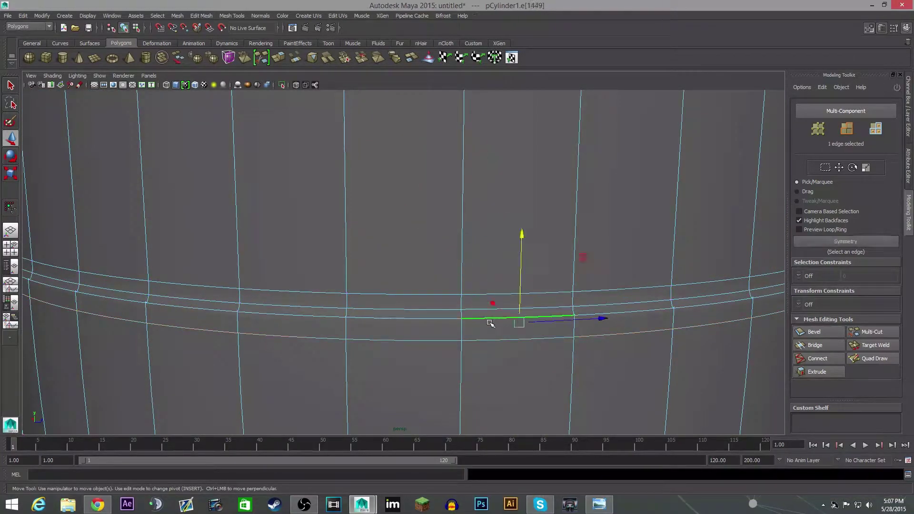
pyautogui.moveTo(423, 138)
pyautogui.mouseDown()
pyautogui.moveTo(427, 199)
pyautogui.moveTo(433, 149)
pyautogui.moveTo(422, 143)
pyautogui.mouseUp()
pyautogui.doubleClick(518, 345)
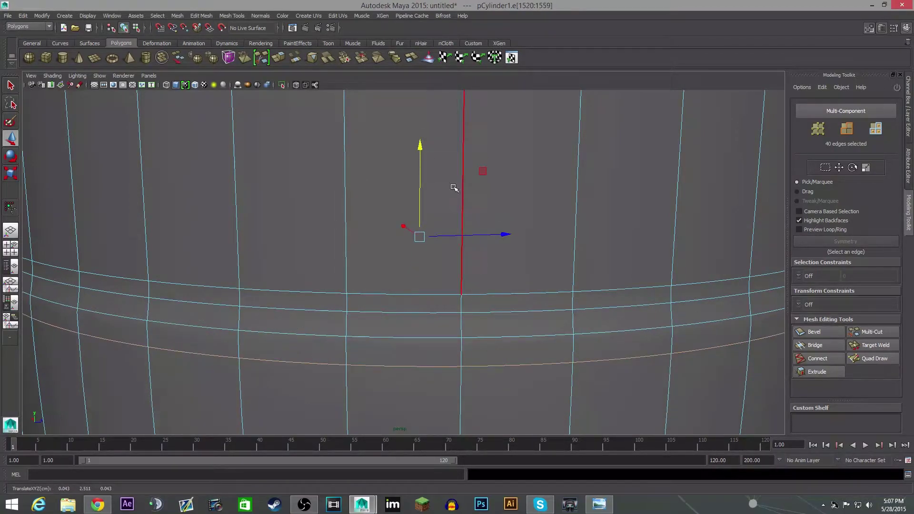
# - Return to object mode, deselect the bottle and examine the lower crease and overall shape from several angles and distances
pyautogui.scroll(-10, 454, 187)
pyautogui.keyDown('alt'); pyautogui.moveTo(525, 332); pyautogui.dragTo(476, 329); pyautogui.keyUp('alt')
pyautogui.moveTo(424, 277); pyautogui.dragTo(467, 265, button='right')
pyautogui.click(514, 370)
pyautogui.scroll(-1, 514, 370)
pyautogui.keyDown('alt'); pyautogui.moveTo(532, 303); pyautogui.dragTo(462, 321); pyautogui.keyUp('alt')
pyautogui.scroll(-6, 502, 261)
pyautogui.keyDown('alt'); pyautogui.moveTo(502, 262); pyautogui.dragTo(487, 305, button='middle'); pyautogui.keyUp('alt')
pyautogui.keyDown('alt'); pyautogui.moveTo(467, 340); pyautogui.dragTo(513, 332); pyautogui.keyUp('alt')
# - Switch to Windows Photo Viewer to compare the model with the Dasani reference photo, moving the photo window aside
pyautogui.hotkey('alt', 'Tab')
pyautogui.moveTo(144, 86); pyautogui.dragTo(197, 82)
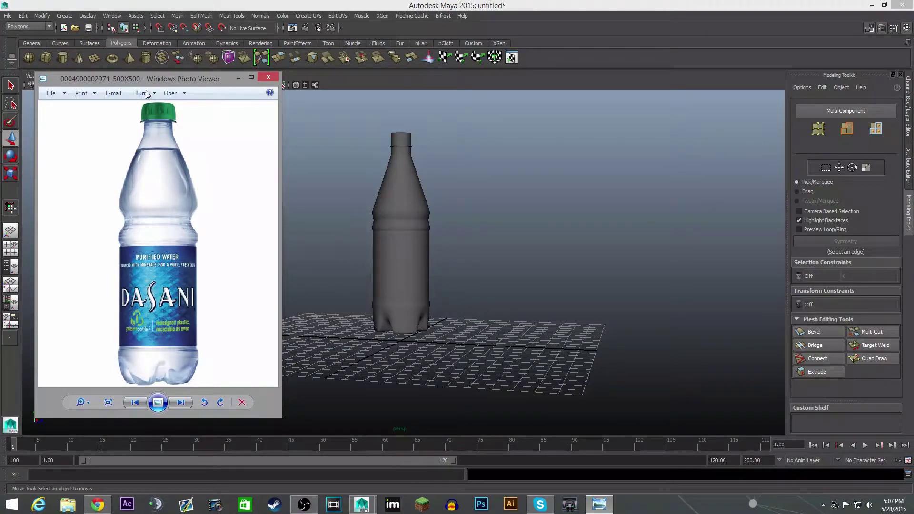
pyautogui.moveTo(154, 73); pyautogui.dragTo(0, 83)
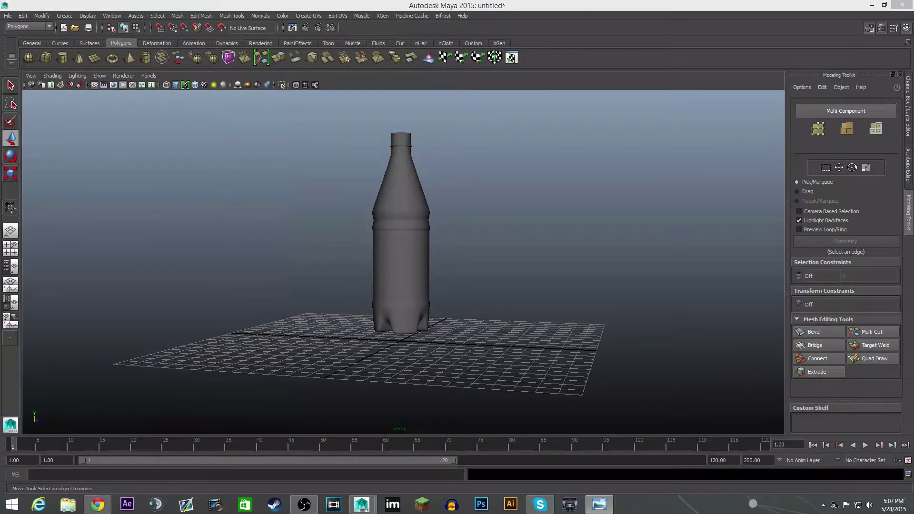
pyautogui.hotkey('alt', 'Tab')
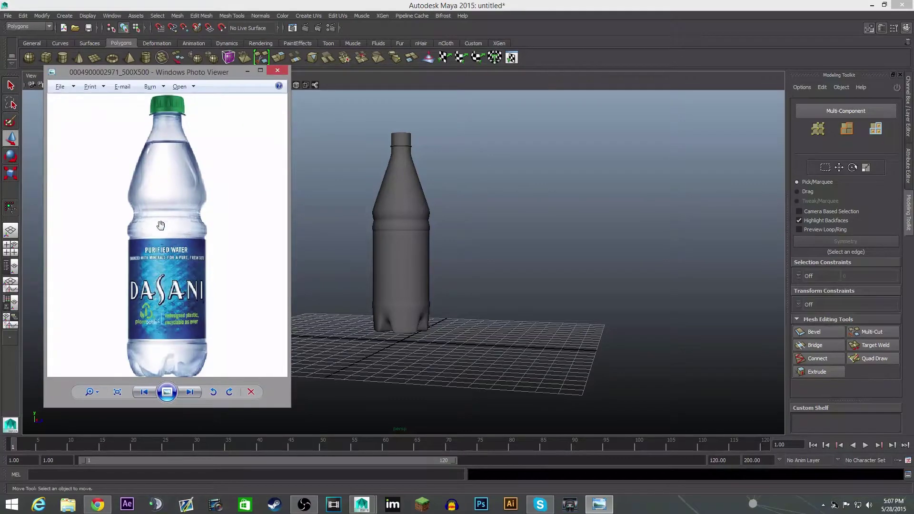
pyautogui.moveTo(184, 72); pyautogui.dragTo(0, 63)
# - Insert a horizontal edge loop with Multi-Cut into the upper part of the band below the shoulder groove
pyautogui.click(421, 203)
pyautogui.scroll(7, 428, 238)
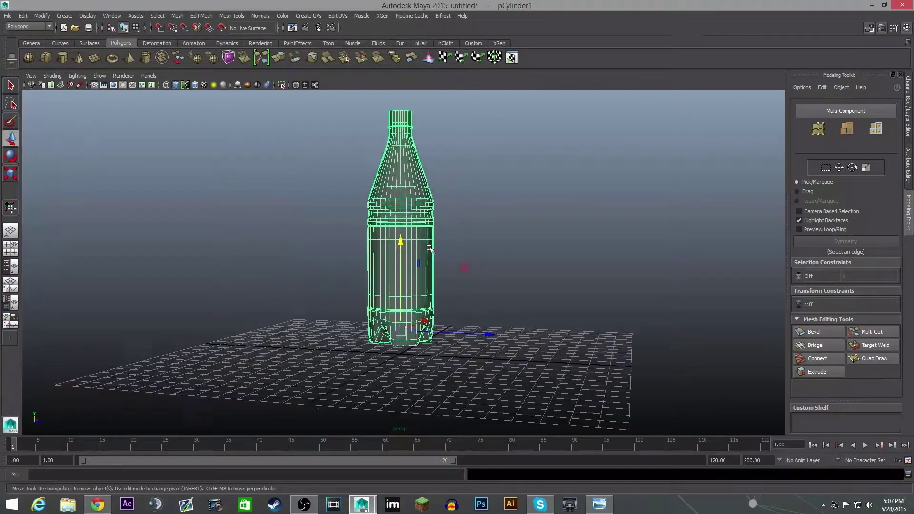
pyautogui.keyDown('alt'); pyautogui.moveTo(516, 198); pyautogui.dragTo(531, 270, button='middle'); pyautogui.keyUp('alt')
pyautogui.scroll(2, 533, 270)
pyautogui.scroll(5, 533, 270)
pyautogui.click(624, 221)
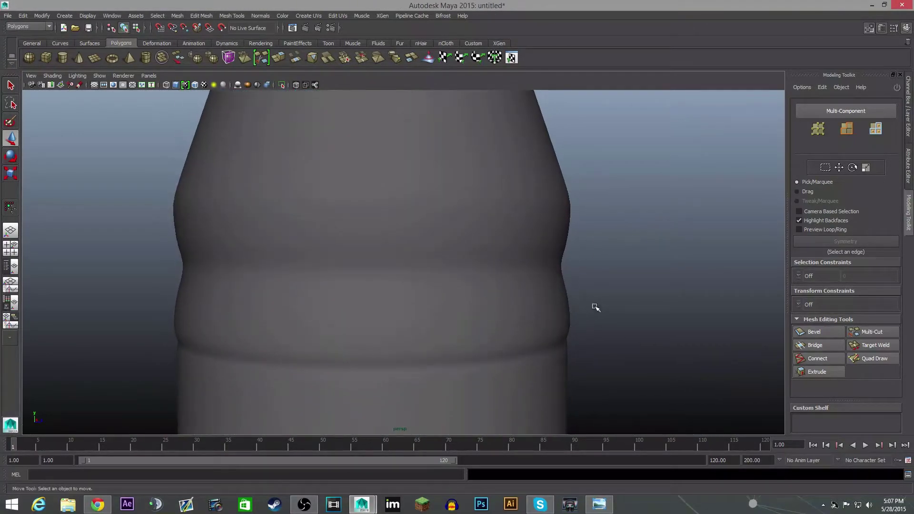
pyautogui.click(412, 305)
pyautogui.moveTo(331, 286); pyautogui.dragTo(331, 318, button='right')
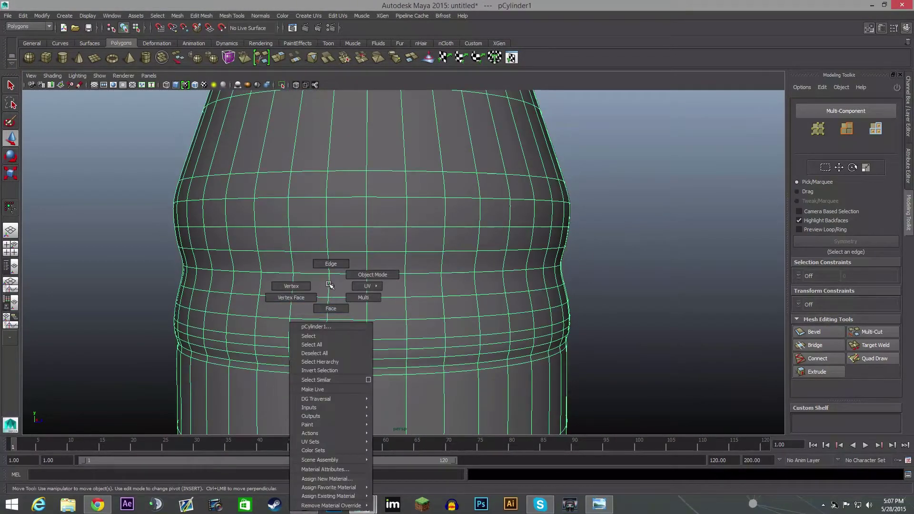
pyautogui.moveTo(332, 271); pyautogui.dragTo(332, 269, button='right')
pyautogui.hotkey('ctrl', 'shift', 'x')
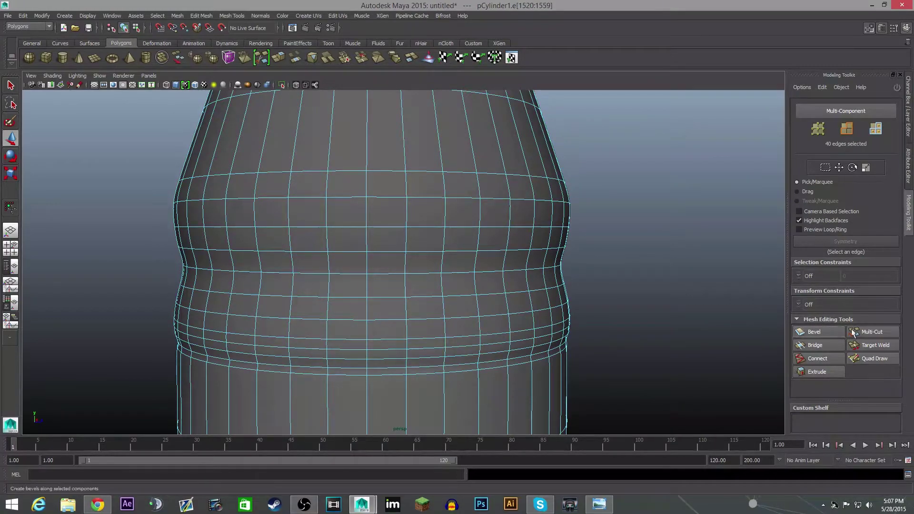
pyautogui.keyDown('ctrl'); pyautogui.click(233, 303); pyautogui.keyUp('ctrl')
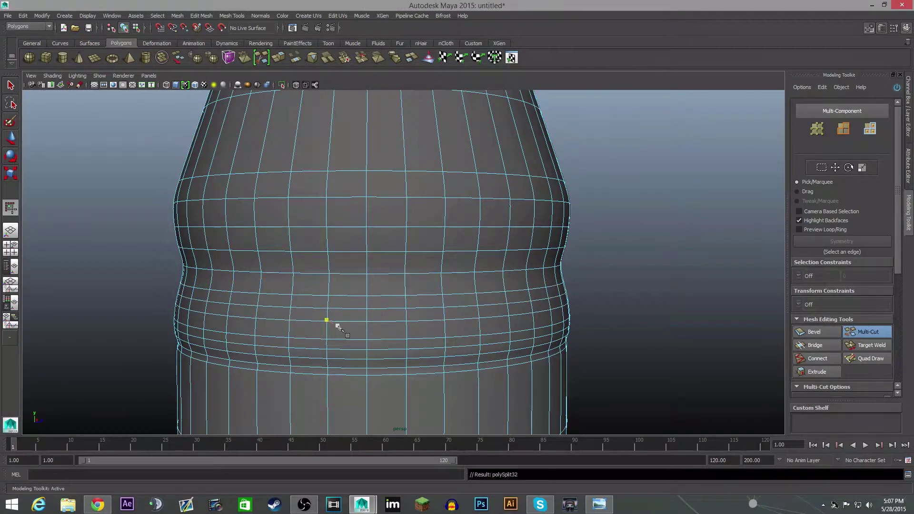
# - Scale the new edge loop and a lower loop of the band slightly outward, the lower one by about 1.004
pyautogui.keyDown('alt'); pyautogui.moveTo(336, 324); pyautogui.dragTo(329, 320); pyautogui.keyUp('alt')
pyautogui.moveTo(235, 286); pyautogui.dragTo(243, 266, button='right')
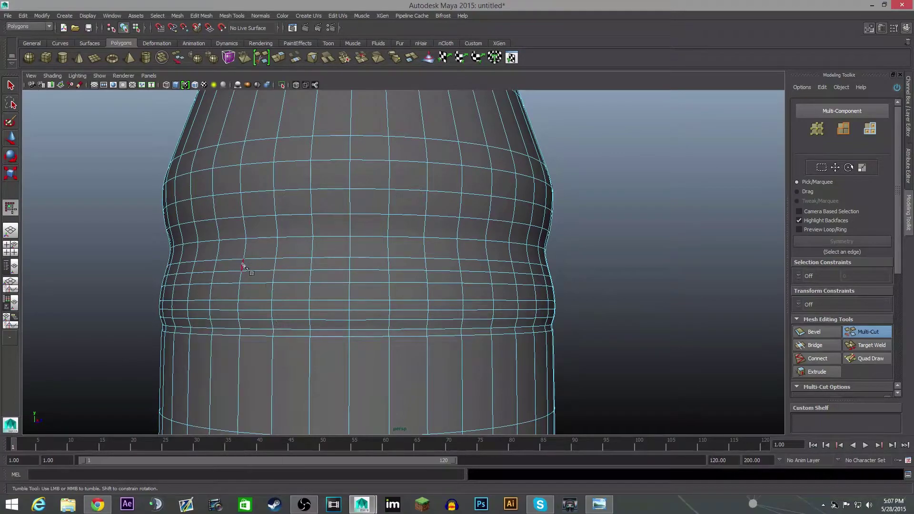
pyautogui.click(10, 86)
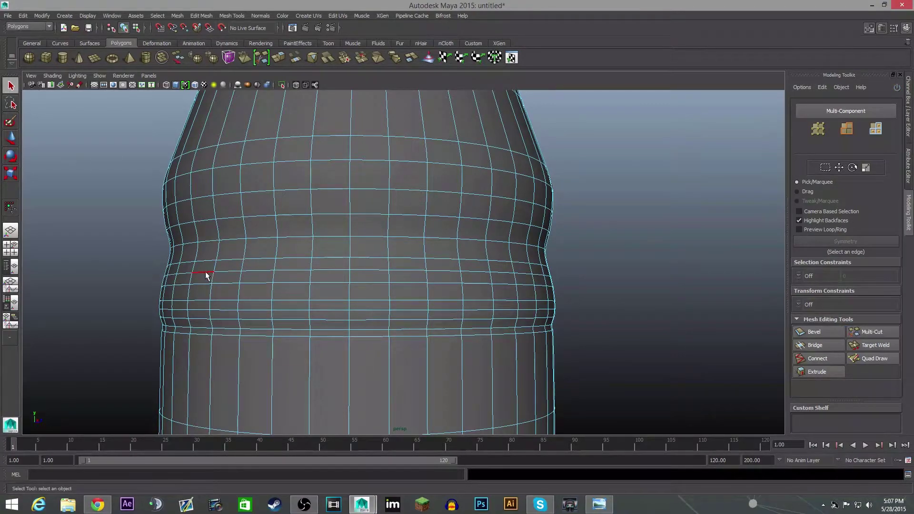
pyautogui.doubleClick(206, 274)
pyautogui.press('w')
pyautogui.press('r')
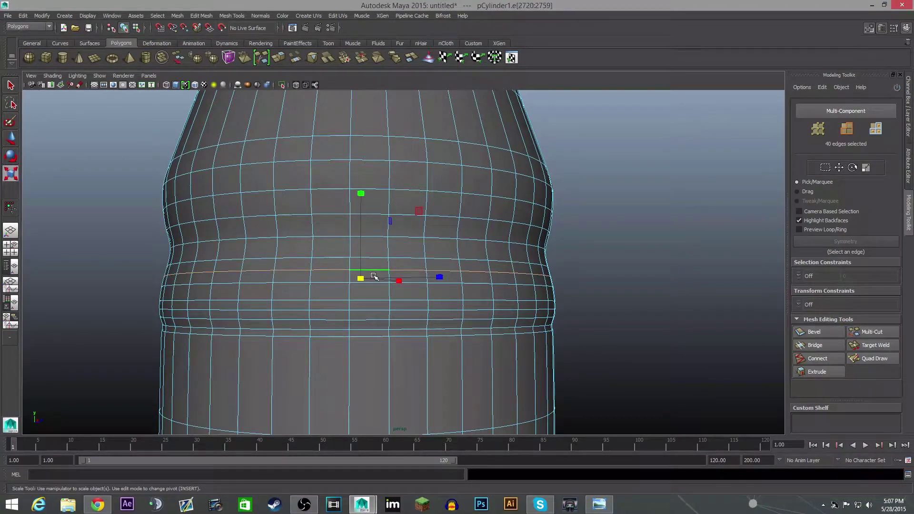
pyautogui.moveTo(361, 280); pyautogui.dragTo(361, 305)
pyautogui.doubleClick(256, 284)
pyautogui.doubleClick(302, 303)
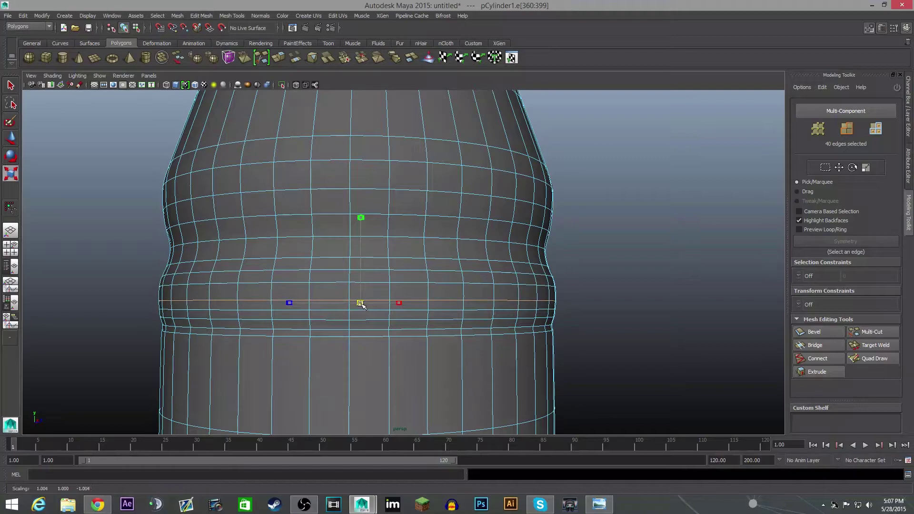
# - Inspect the rounded band and delete the surplus edge loop in its lower half
pyautogui.moveTo(240, 285); pyautogui.dragTo(282, 268, button='right')
pyautogui.scroll(-5, 410, 288)
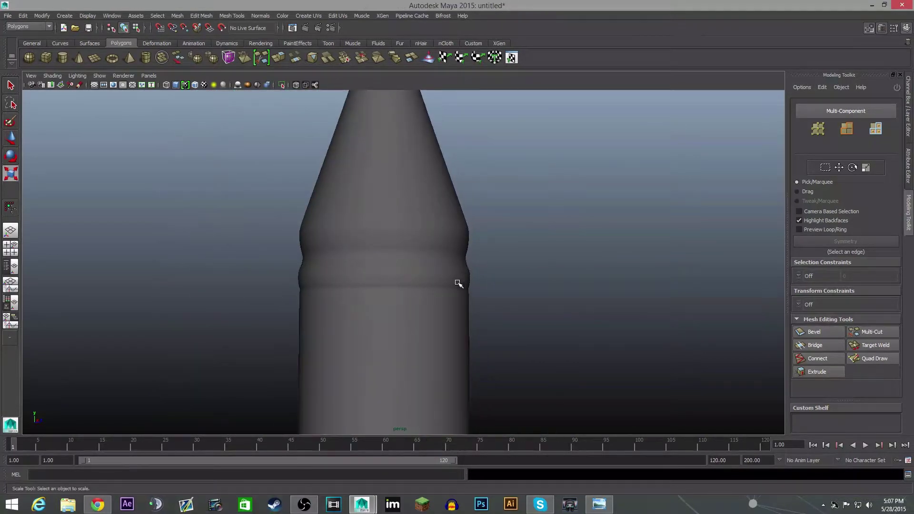
pyautogui.keyDown('alt'); pyautogui.moveTo(458, 283); pyautogui.dragTo(426, 279); pyautogui.keyUp('alt')
pyautogui.scroll(4, 416, 288)
pyautogui.click(360, 303)
pyautogui.scroll(3, 320, 301)
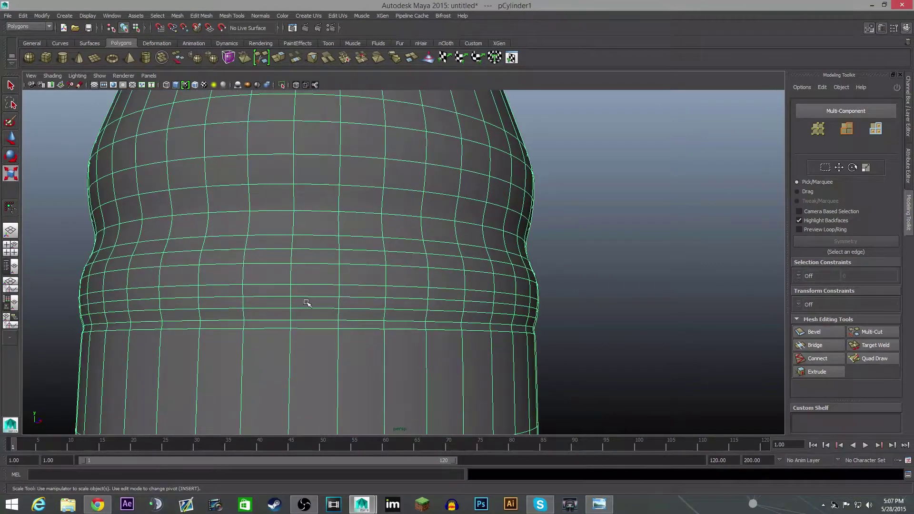
pyautogui.moveTo(259, 287); pyautogui.dragTo(263, 268, button='right')
pyautogui.doubleClick(270, 297)
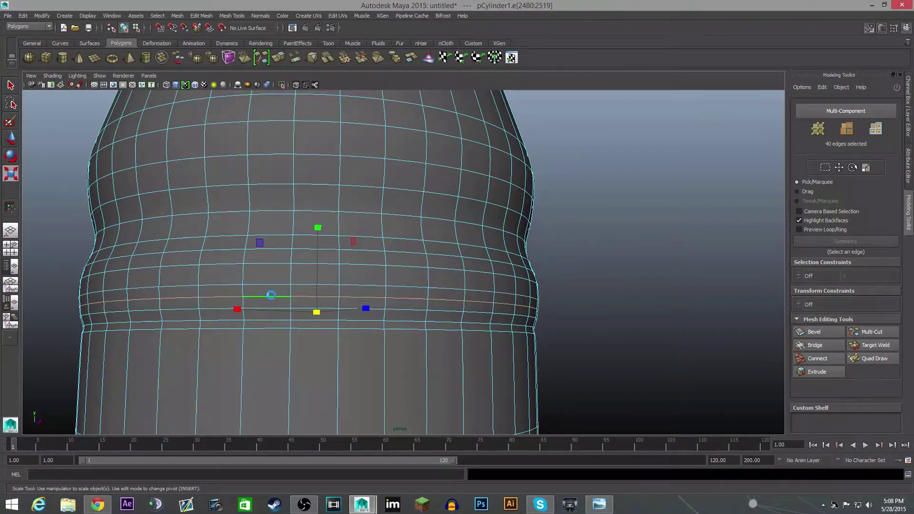
pyautogui.click(271, 296)
pyautogui.doubleClick(271, 295)
pyautogui.press('Delete')
# - Try deleting the edge loop around the middle of the band, check the mesh in wireframe, and undo the deletion
pyautogui.moveTo(600, 269)
pyautogui.keyDown('alt'); pyautogui.mouseDown()
pyautogui.moveTo(545, 280)
pyautogui.moveTo(597, 271)
pyautogui.mouseUp(); pyautogui.keyUp('alt')
pyautogui.keyDown('alt'); pyautogui.moveTo(523, 291); pyautogui.dragTo(572, 268, button='middle'); pyautogui.keyUp('alt')
pyautogui.keyDown('alt'); pyautogui.moveTo(574, 269); pyautogui.dragTo(478, 318); pyautogui.keyUp('alt')
pyautogui.scroll(-4, 476, 317)
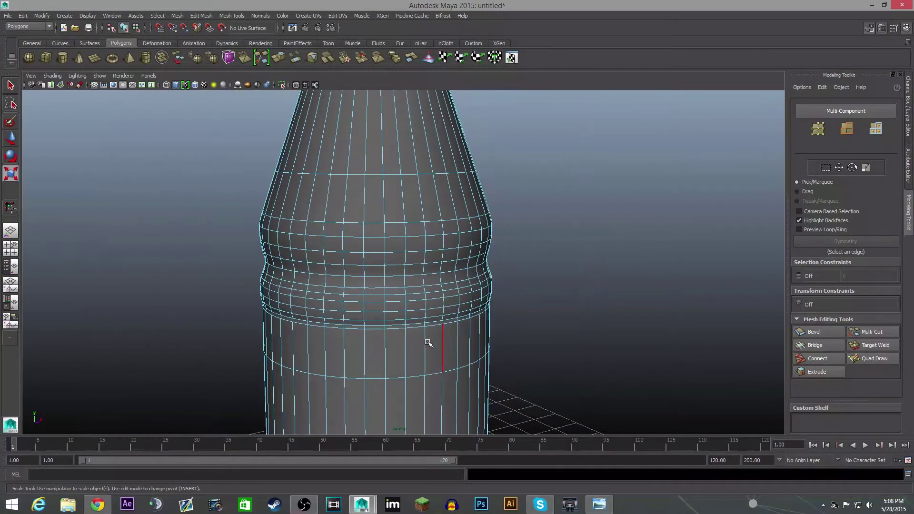
pyautogui.keyDown('alt'); pyautogui.moveTo(428, 343); pyautogui.dragTo(415, 305); pyautogui.keyUp('alt')
pyautogui.scroll(4, 413, 302)
pyautogui.click(395, 259)
pyautogui.doubleClick(351, 260)
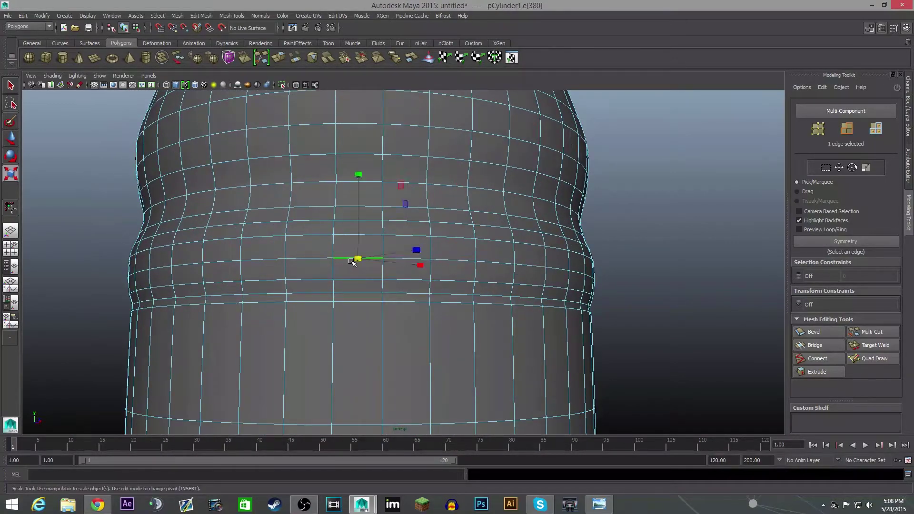
pyautogui.hotkey('ctrl', 'Delete')
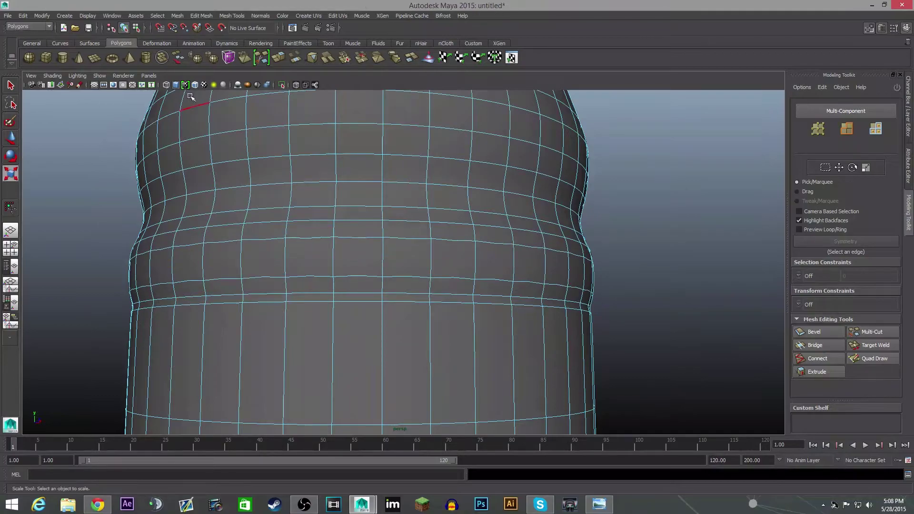
pyautogui.click(167, 85)
pyautogui.press('5')
pyautogui.moveTo(307, 260); pyautogui.dragTo(290, 258, button='right')
pyautogui.keyDown('alt'); pyautogui.moveTo(290, 259); pyautogui.dragTo(241, 256); pyautogui.keyUp('alt')
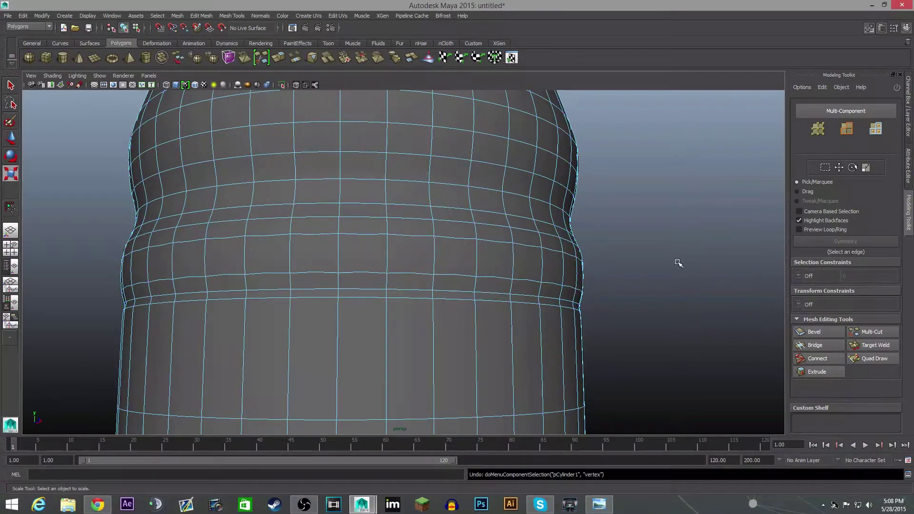
# - Examine the middle edge loop of the band and the whole bottle from near and far
pyautogui.doubleClick(471, 279)
pyautogui.keyDown('alt'); pyautogui.moveTo(470, 279); pyautogui.dragTo(462, 281); pyautogui.keyUp('alt')
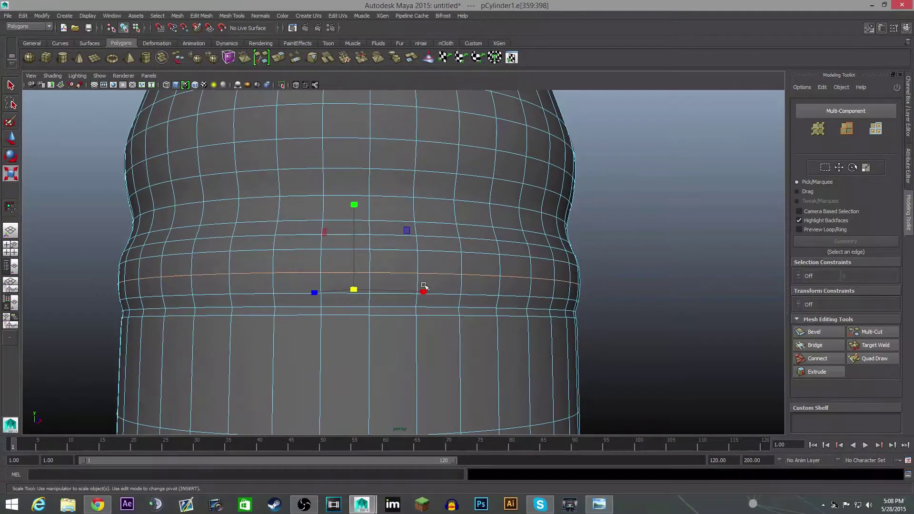
pyautogui.press('3')
pyautogui.scroll(-5, 520, 327)
pyautogui.scroll(-6, 484, 340)
pyautogui.keyDown('alt'); pyautogui.moveTo(523, 331); pyautogui.dragTo(485, 346); pyautogui.keyUp('alt')
pyautogui.scroll(4, 516, 360)
pyautogui.scroll(5, 515, 361)
pyautogui.scroll(7, 531, 339)
# - Scale the edge loop in the groove below the shoulder slightly inward to deepen the groove, and return to object mode
pyautogui.click(414, 298)
pyautogui.keyDown('alt'); pyautogui.moveTo(350, 270); pyautogui.dragTo(481, 272, button='middle'); pyautogui.keyUp('alt')
pyautogui.moveTo(351, 269); pyautogui.dragTo(351, 248, button='right')
pyautogui.moveTo(405, 245); pyautogui.dragTo(399, 245)
pyautogui.scroll(-5, 465, 298)
pyautogui.moveTo(462, 304)
pyautogui.keyDown('alt'); pyautogui.mouseDown()
pyautogui.moveTo(436, 302)
pyautogui.moveTo(459, 310)
pyautogui.mouseUp(); pyautogui.keyUp('alt')
pyautogui.click(546, 300)
pyautogui.scroll(-4, 538, 300)
pyautogui.moveTo(410, 298); pyautogui.dragTo(498, 229, button='right')
# - Adjust the height of the upper edge loop of the crease beneath the band and lower the bottom crease loop slightly
pyautogui.scroll(-4, 481, 313)
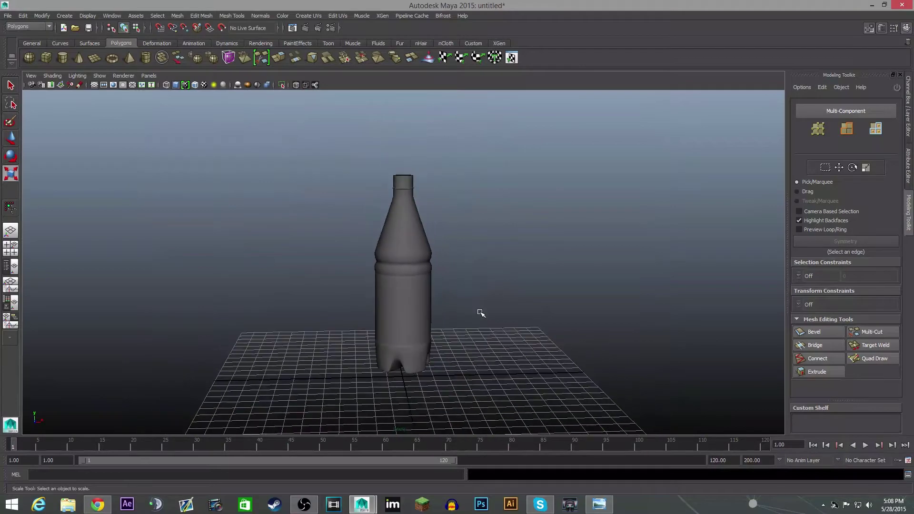
pyautogui.keyDown('alt'); pyautogui.moveTo(504, 316); pyautogui.dragTo(479, 302); pyautogui.keyUp('alt')
pyautogui.keyDown('alt'); pyautogui.moveTo(479, 302); pyautogui.dragTo(462, 305, button='middle'); pyautogui.keyUp('alt')
pyautogui.scroll(4, 462, 306)
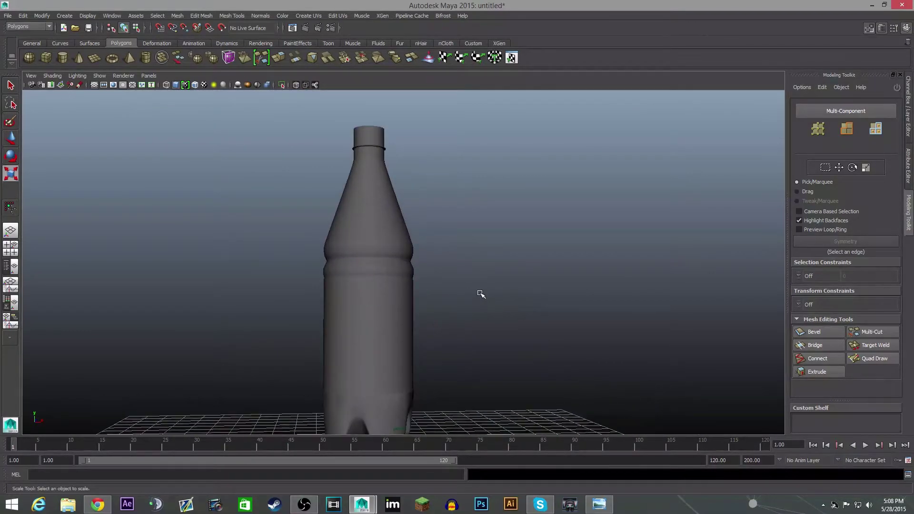
pyautogui.scroll(3, 504, 299)
pyautogui.click(489, 320)
pyautogui.scroll(3, 418, 267)
pyautogui.moveTo(417, 267); pyautogui.dragTo(415, 252, button='right')
pyautogui.doubleClick(408, 269)
pyautogui.press('w')
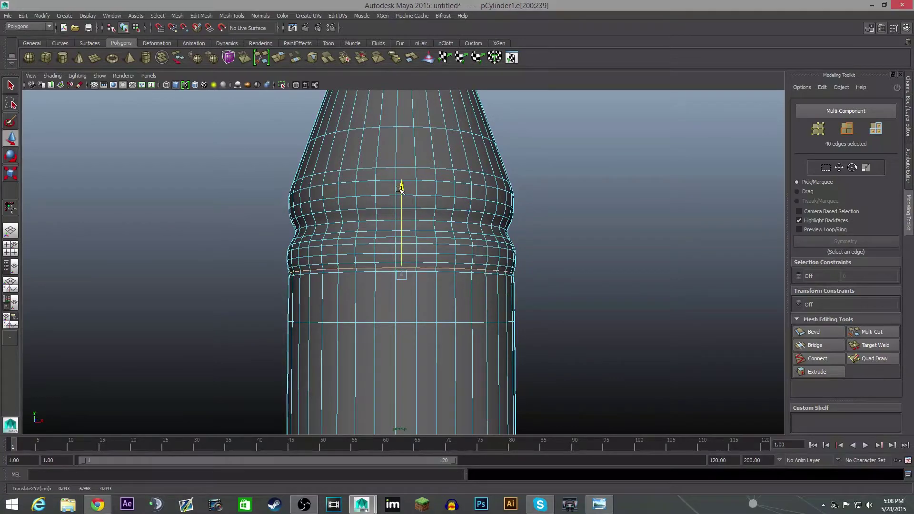
pyautogui.doubleClick(383, 274)
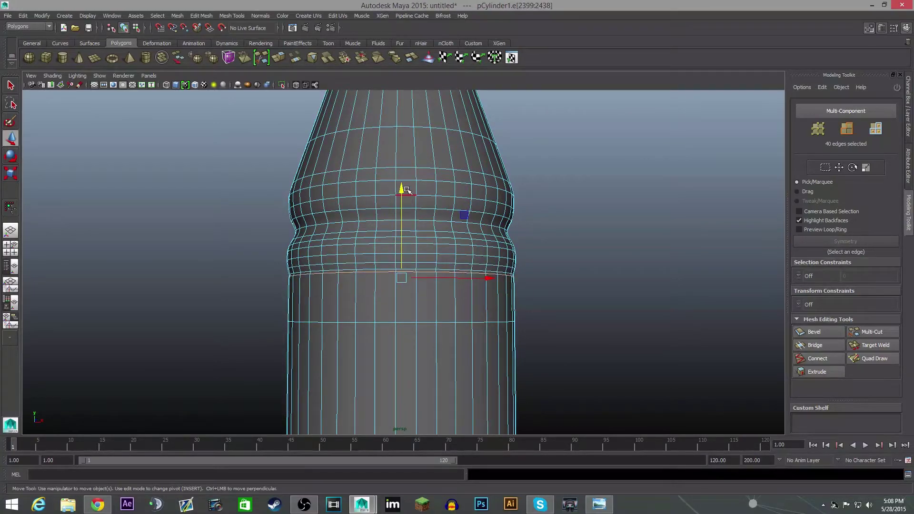
pyautogui.moveTo(407, 190); pyautogui.dragTo(378, 250)
# - Undo the last crease edit, readjust the upper crease loop and the loop directly above it, and return to object mode
pyautogui.doubleClick(369, 272)
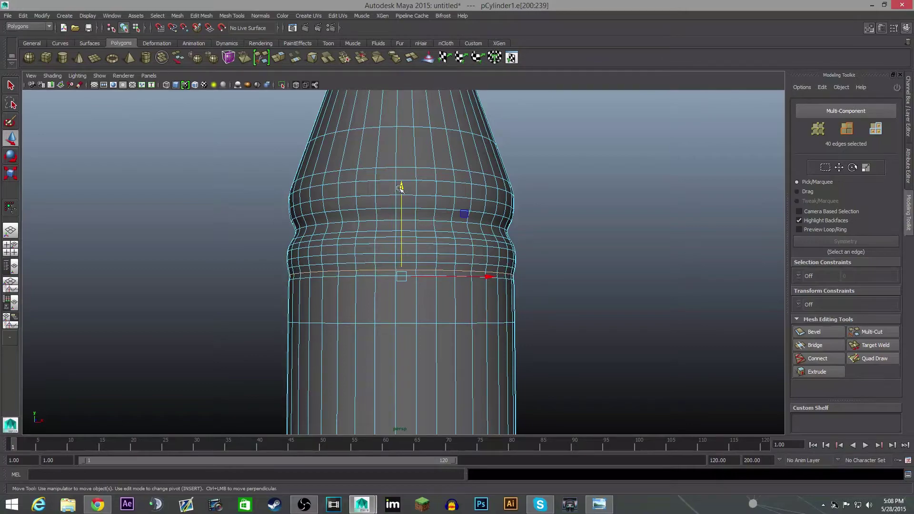
pyautogui.hotkey('ctrl', 'z')
pyautogui.doubleClick(384, 269)
pyautogui.moveTo(405, 187); pyautogui.dragTo(403, 190)
pyautogui.doubleClick(367, 265)
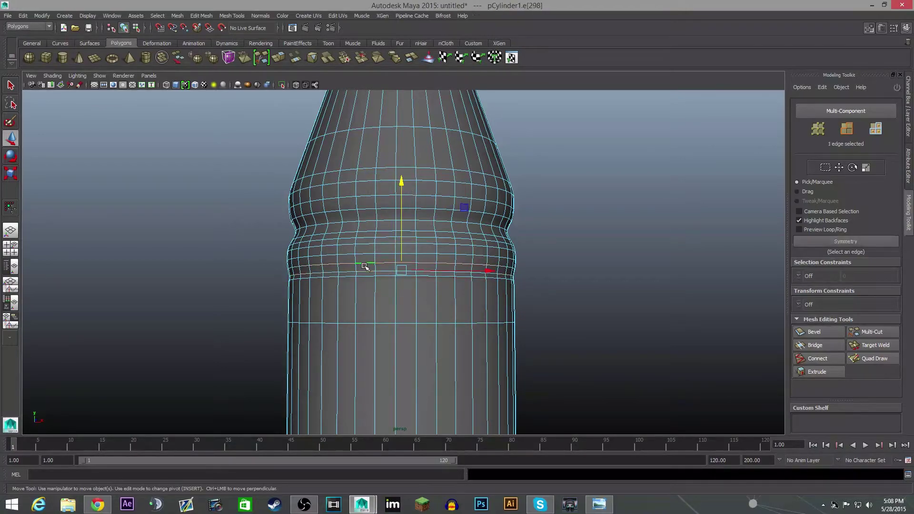
pyautogui.click(401, 185)
pyautogui.moveTo(333, 259); pyautogui.dragTo(370, 239, button='right')
# - Inspect the crease and raise its upper edge loop slightly, to a height of about 6.946
pyautogui.scroll(-5, 509, 272)
pyautogui.keyDown('alt'); pyautogui.moveTo(529, 322); pyautogui.dragTo(441, 352); pyautogui.keyUp('alt')
pyautogui.scroll(6, 414, 358)
pyautogui.keyDown('alt'); pyautogui.moveTo(381, 388); pyautogui.dragTo(404, 348); pyautogui.keyUp('alt')
pyautogui.click(409, 348)
pyautogui.scroll(3, 454, 334)
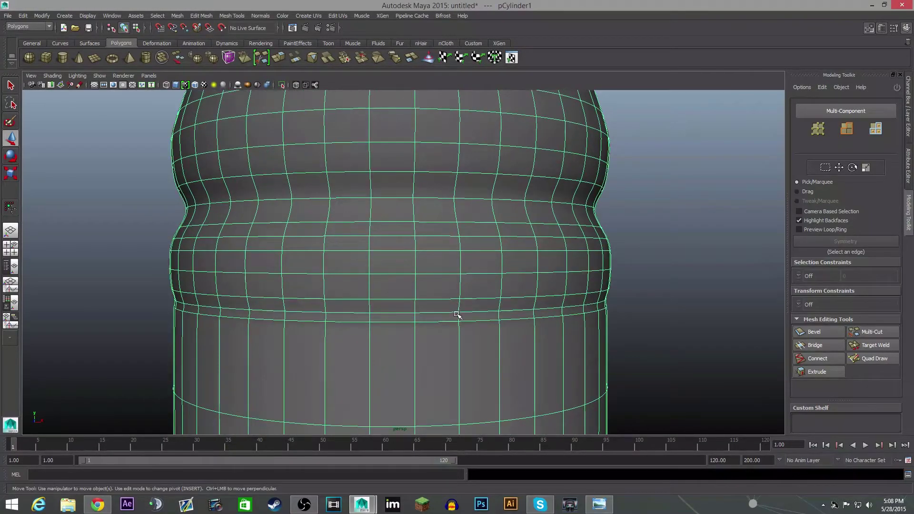
pyautogui.moveTo(442, 314); pyautogui.dragTo(439, 263, button='right')
pyautogui.doubleClick(436, 299)
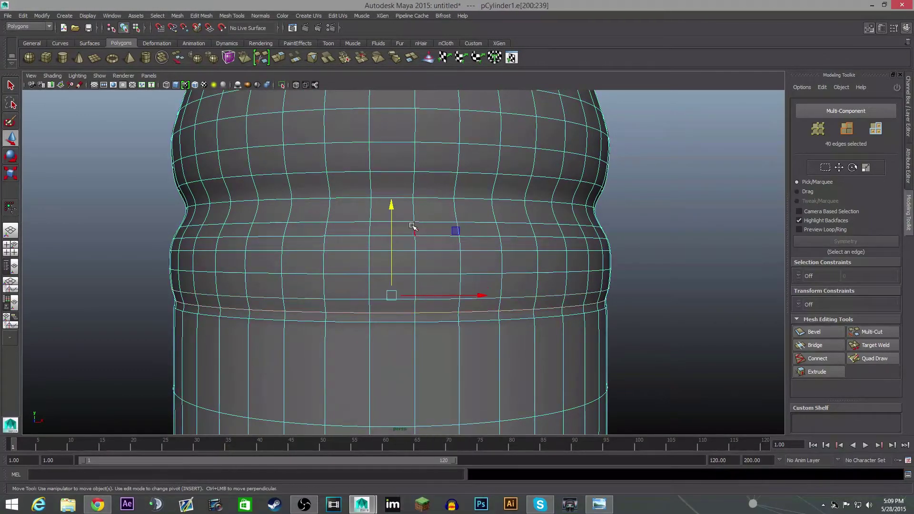
pyautogui.moveTo(391, 205); pyautogui.dragTo(391, 202)
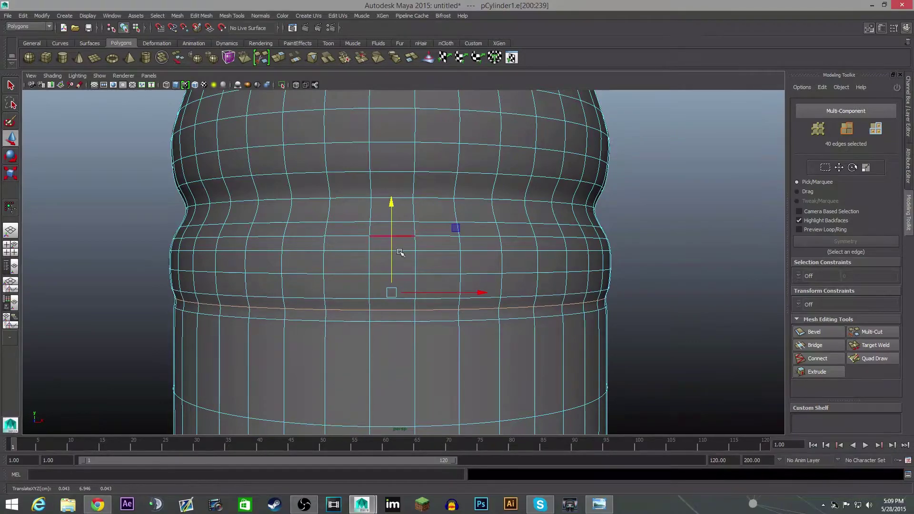
pyautogui.moveTo(517, 244); pyautogui.dragTo(517, 243, button='right')
# - Insert an edge loop with Multi-Cut on the body just below the crease beneath the band
pyautogui.scroll(-3, 501, 299)
pyautogui.keyDown('alt'); pyautogui.moveTo(515, 305); pyautogui.dragTo(455, 336); pyautogui.keyUp('alt')
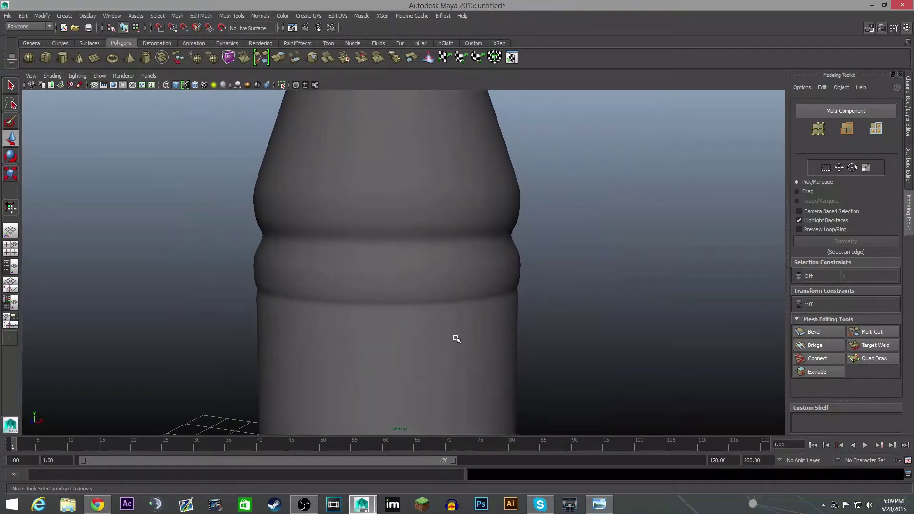
pyautogui.scroll(1, 451, 345)
pyautogui.click(449, 347)
pyautogui.click(871, 332)
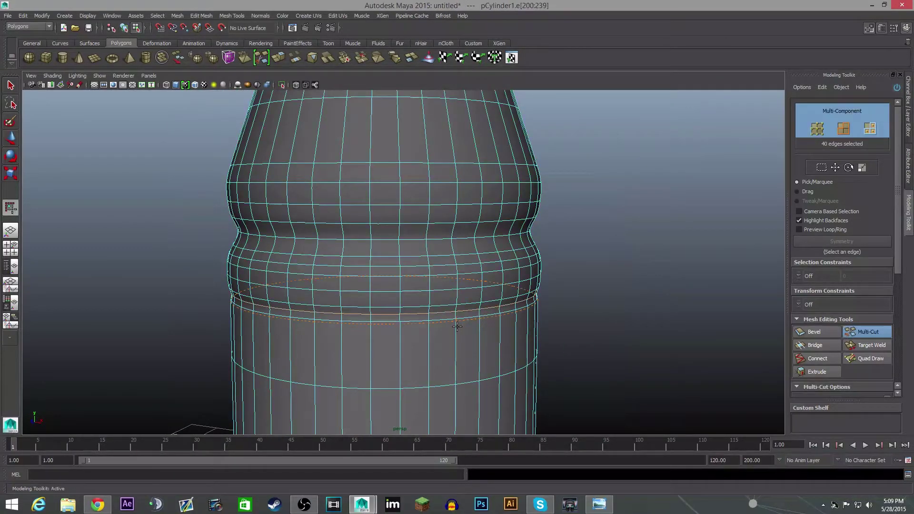
pyautogui.scroll(4, 457, 336)
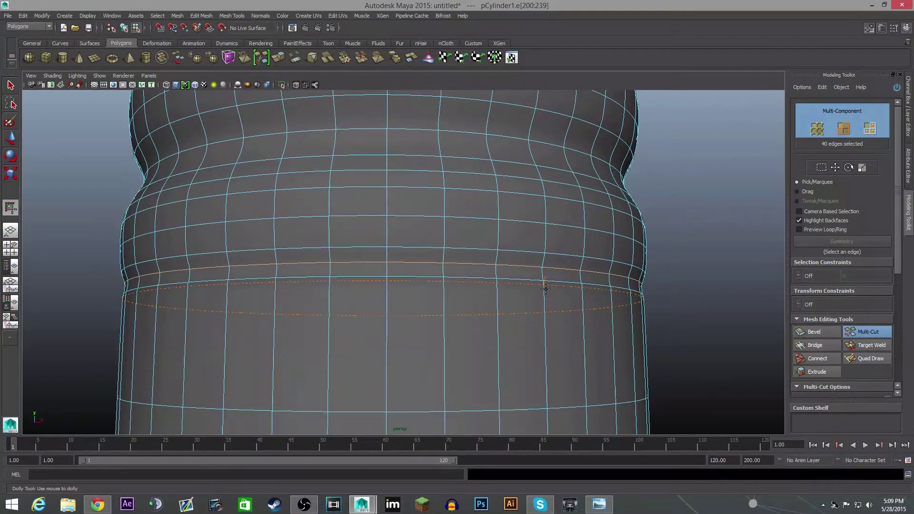
pyautogui.keyDown('alt'); pyautogui.moveTo(543, 303); pyautogui.dragTo(508, 328); pyautogui.keyUp('alt')
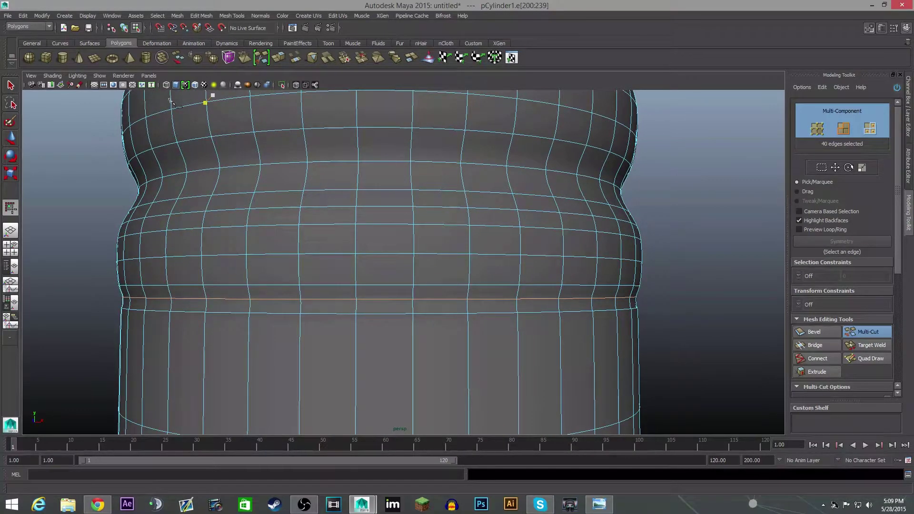
pyautogui.press('1')
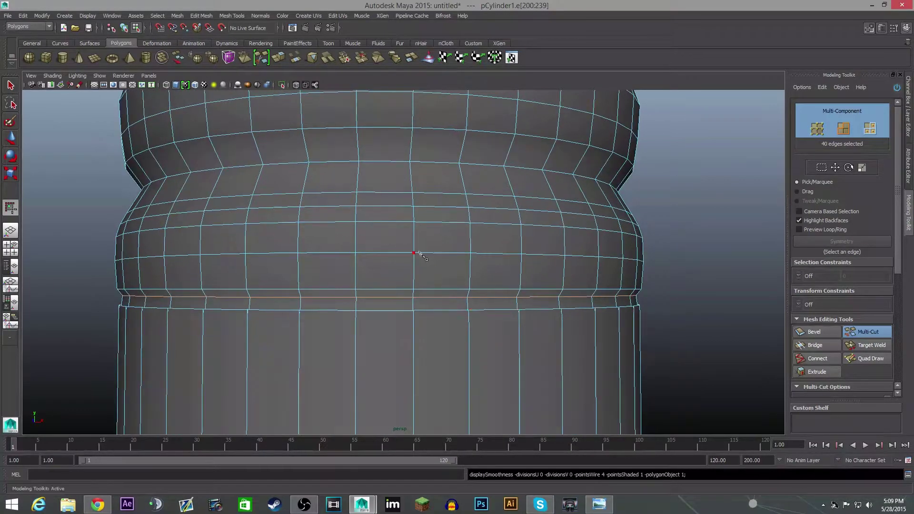
pyautogui.keyDown('ctrl'); pyautogui.click(522, 316); pyautogui.keyUp('ctrl')
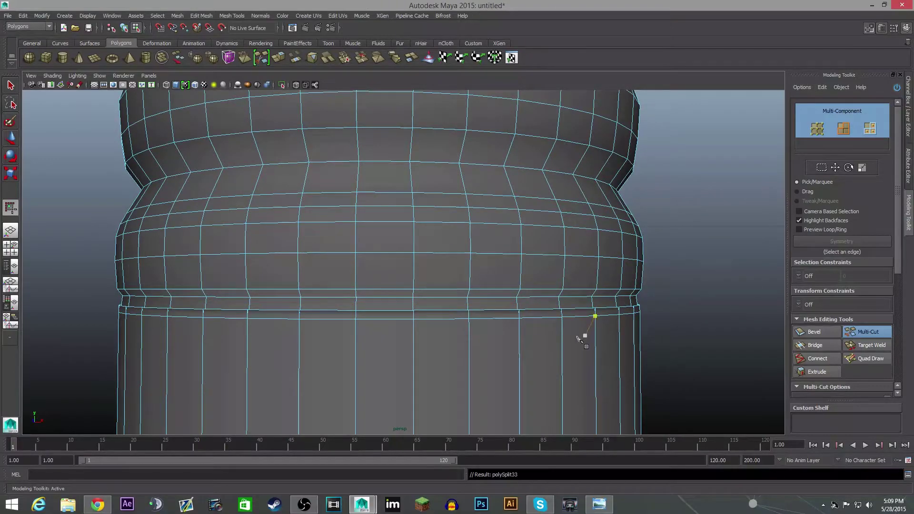
# - Try to move the lower edge loop of the crease vertically, and undo the move
pyautogui.keyDown('alt'); pyautogui.moveTo(582, 340); pyautogui.dragTo(526, 347); pyautogui.keyUp('alt')
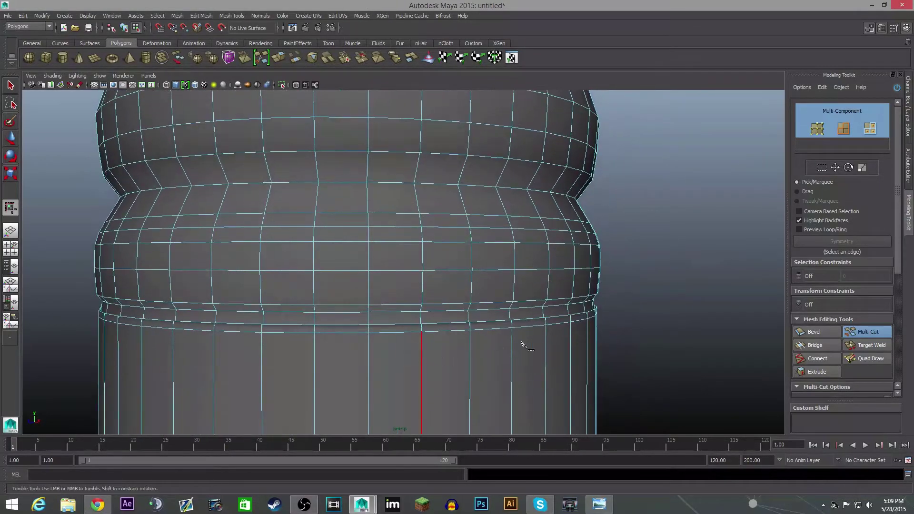
pyautogui.keyDown('alt'); pyautogui.moveTo(524, 344); pyautogui.dragTo(643, 349, button='right'); pyautogui.keyUp('alt')
pyautogui.keyDown('alt'); pyautogui.moveTo(643, 349); pyautogui.dragTo(660, 358); pyautogui.keyUp('alt')
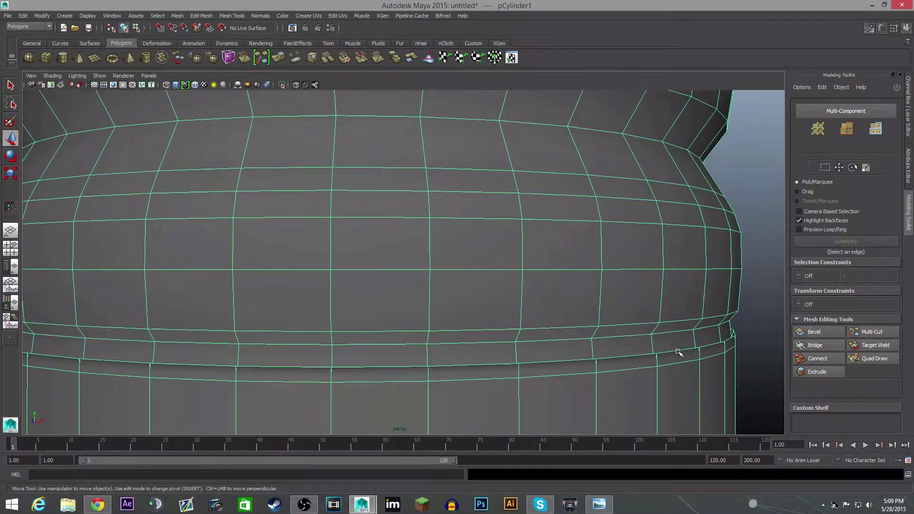
pyautogui.moveTo(676, 304); pyautogui.dragTo(673, 263, button='right')
pyautogui.doubleClick(637, 360)
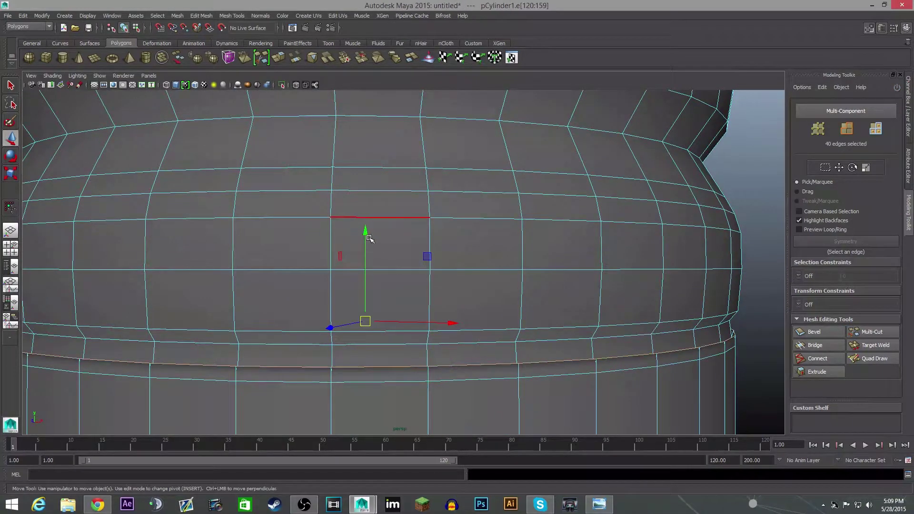
pyautogui.moveTo(369, 238); pyautogui.dragTo(368, 252)
pyautogui.hotkey('ctrl', 'z')
# - Preview the smoothed mesh and examine the crease beneath the band from several angles
pyautogui.moveTo(524, 365)
pyautogui.keyDown('alt'); pyautogui.mouseDown()
pyautogui.moveTo(519, 349)
pyautogui.moveTo(519, 378)
pyautogui.mouseUp(); pyautogui.keyUp('alt')
pyautogui.scroll(-5, 519, 349)
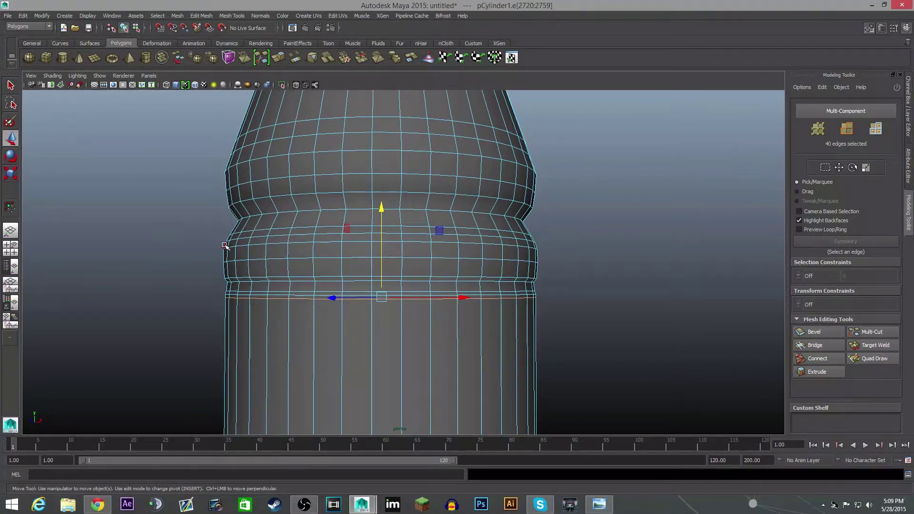
pyautogui.press('3')
pyautogui.keyDown('alt'); pyautogui.moveTo(537, 341); pyautogui.dragTo(522, 345); pyautogui.keyUp('alt')
pyautogui.press('5')
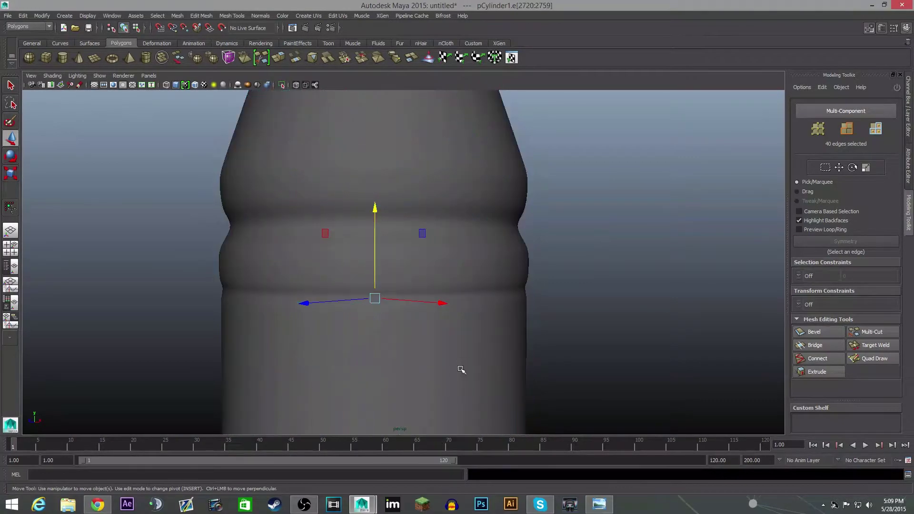
pyautogui.scroll(-5, 462, 369)
pyautogui.keyDown('alt'); pyautogui.moveTo(462, 367); pyautogui.dragTo(428, 357); pyautogui.keyUp('alt')
pyautogui.scroll(5, 438, 366)
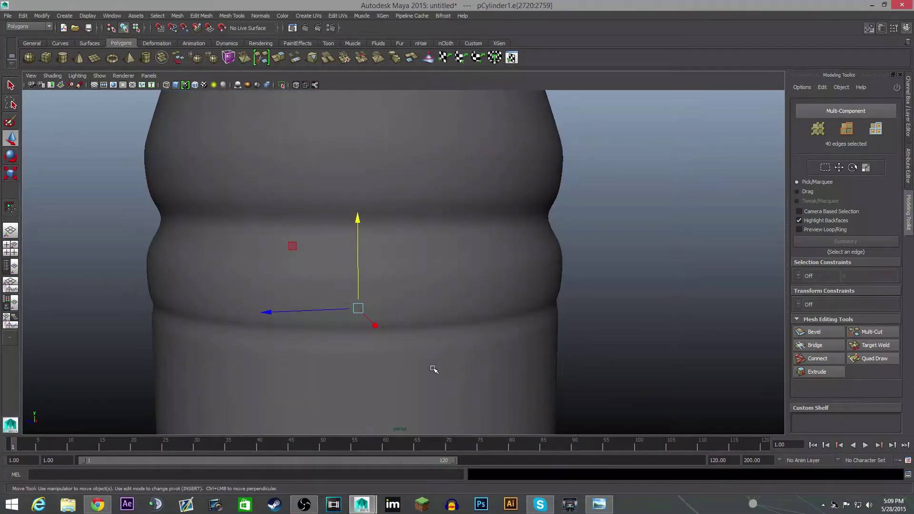
# - Raise the two lowest edge loops of the crease slightly together and return to object mode
pyautogui.press('F8')
pyautogui.moveTo(301, 286); pyautogui.dragTo(300, 261, button='right')
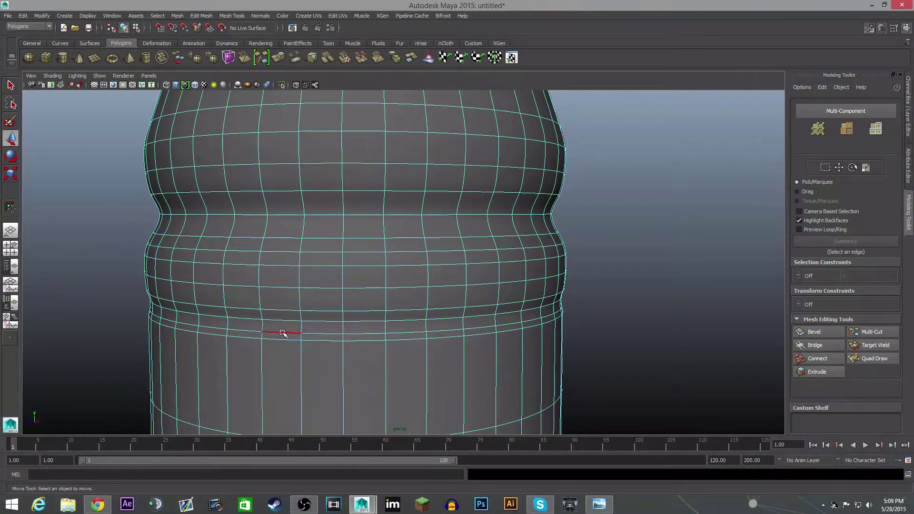
pyautogui.doubleClick(283, 333)
pyautogui.keyDown('shift'); pyautogui.doubleClick(290, 340); pyautogui.keyUp('shift')
pyautogui.moveTo(360, 219); pyautogui.dragTo(362, 211)
pyautogui.moveTo(269, 354); pyautogui.dragTo(374, 267, button='right')
pyautogui.scroll(-8, 478, 315)
pyautogui.moveTo(455, 335)
pyautogui.keyDown('alt'); pyautogui.mouseDown()
pyautogui.moveTo(378, 363)
pyautogui.moveTo(460, 349)
pyautogui.mouseUp(); pyautogui.keyUp('alt')
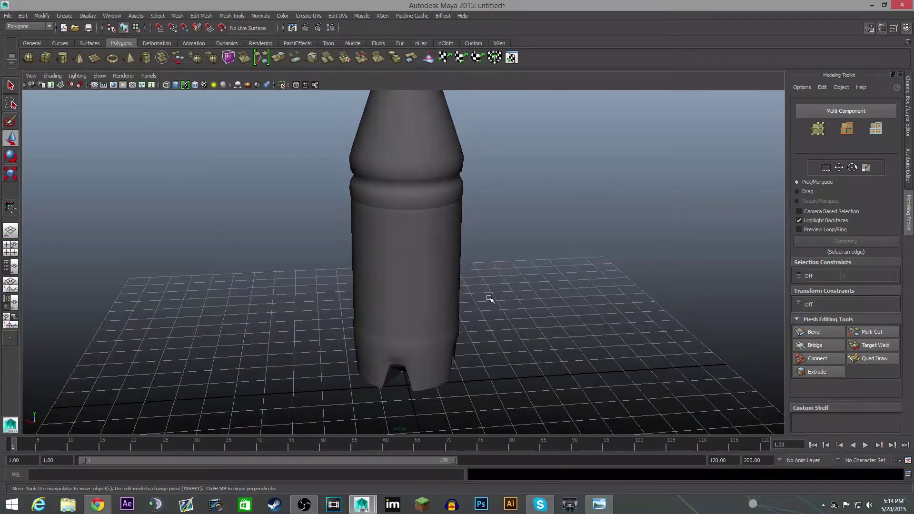
# - Examine the edge loops around the lower body and the notches between the bottle's feet
pyautogui.keyDown('alt'); pyautogui.moveTo(490, 298); pyautogui.dragTo(455, 304); pyautogui.keyUp('alt')
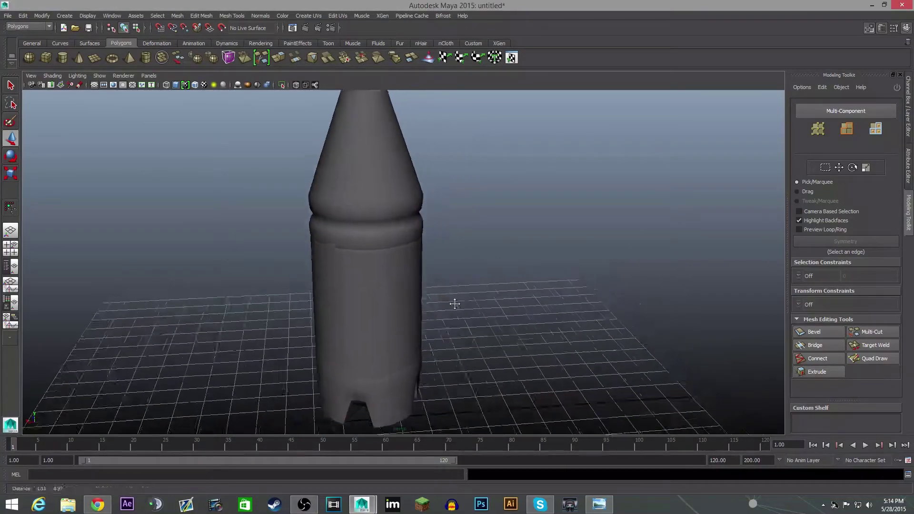
pyautogui.keyDown('alt'); pyautogui.moveTo(455, 304); pyautogui.dragTo(469, 301, button='middle'); pyautogui.keyUp('alt')
pyautogui.scroll(3, 435, 348)
pyautogui.keyDown('alt'); pyautogui.moveTo(431, 390); pyautogui.dragTo(459, 298, button='middle'); pyautogui.keyUp('alt')
pyautogui.click(454, 295)
pyautogui.scroll(5, 445, 292)
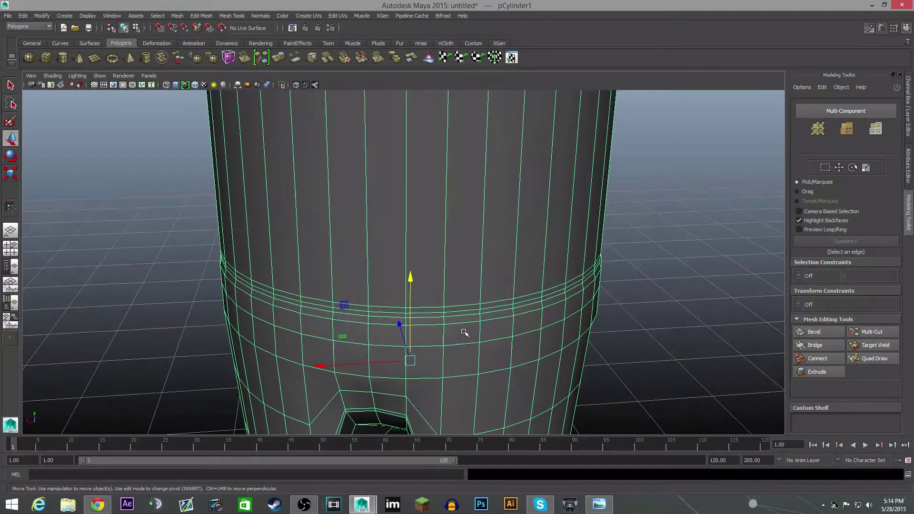
pyautogui.keyDown('alt'); pyautogui.moveTo(464, 332); pyautogui.dragTo(457, 288, button='middle'); pyautogui.keyUp('alt')
pyautogui.scroll(5, 447, 288)
pyautogui.keyDown('alt'); pyautogui.moveTo(436, 305); pyautogui.dragTo(467, 263); pyautogui.keyUp('alt')
pyautogui.scroll(-5, 466, 255)
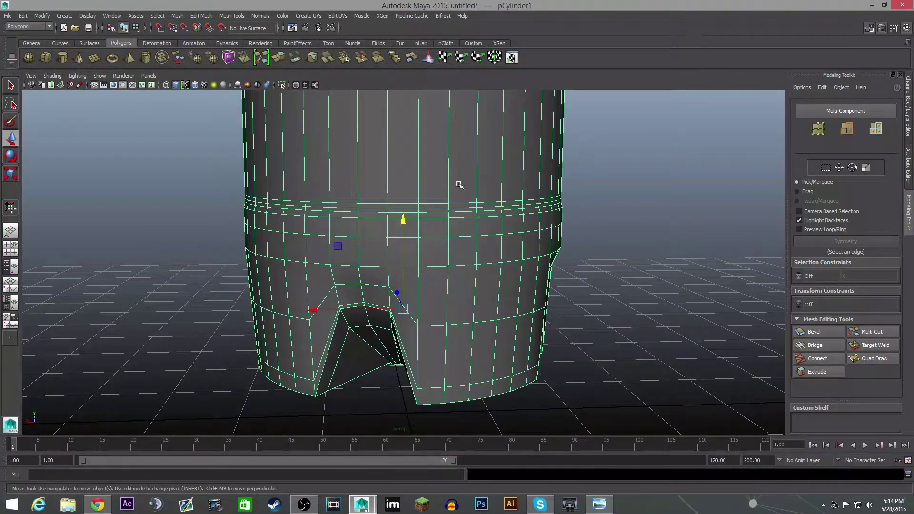
# - Examine the edge loops of the crease beneath the band with the mesh selected and deselected
pyautogui.keyDown('alt'); pyautogui.moveTo(460, 185); pyautogui.dragTo(294, 264); pyautogui.keyUp('alt')
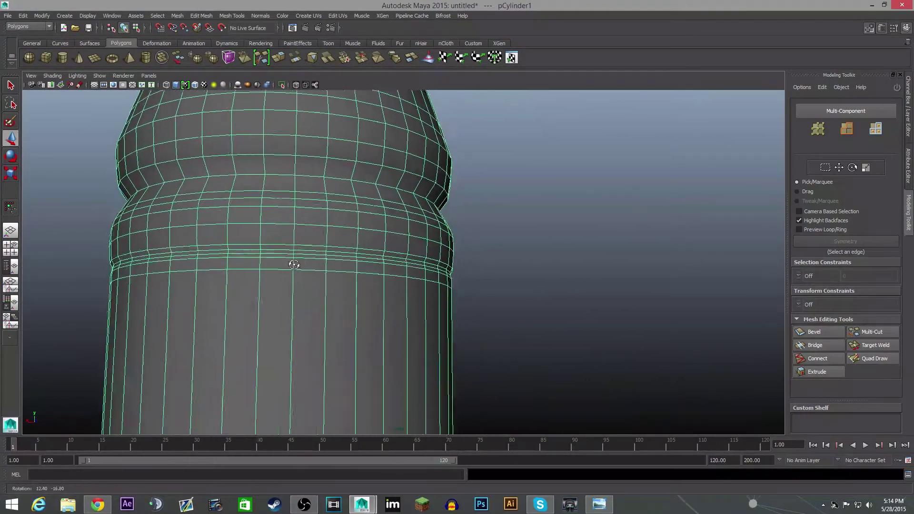
pyautogui.scroll(5, 293, 264)
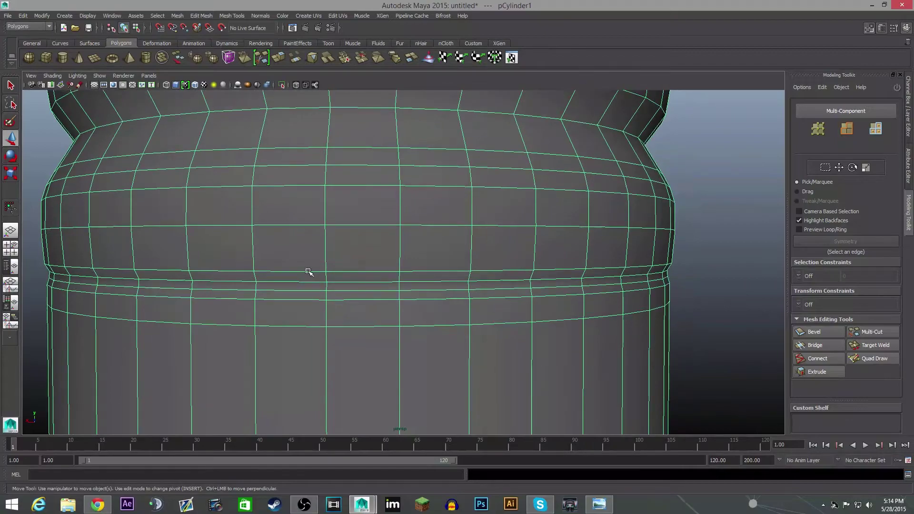
pyautogui.click(698, 319)
pyautogui.click(635, 275)
pyautogui.scroll(-4, 304, 289)
pyautogui.click(516, 310)
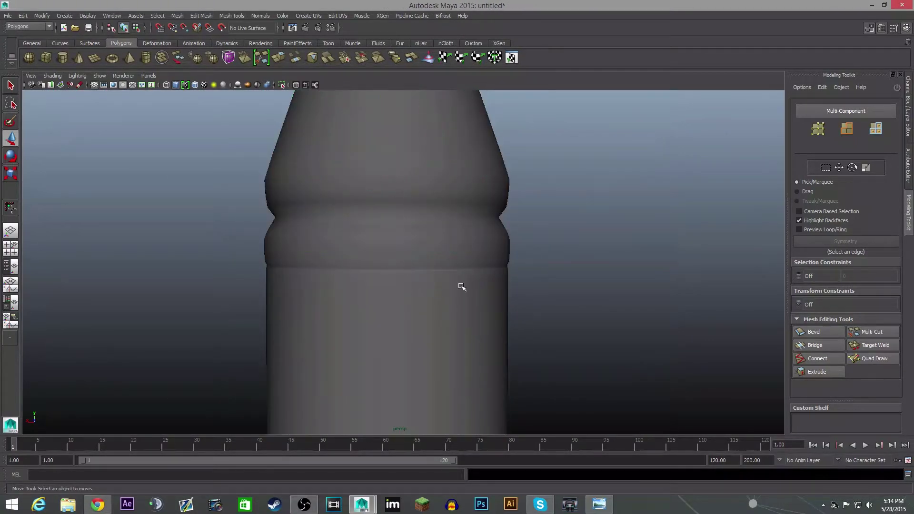
pyautogui.scroll(-8, 462, 286)
# - Scale the two bottom vertex rows of one foot inward to taper it
pyautogui.keyDown('alt'); pyautogui.moveTo(483, 339); pyautogui.dragTo(486, 230, button='middle'); pyautogui.keyUp('alt')
pyautogui.scroll(9, 498, 293)
pyautogui.keyDown('alt'); pyautogui.moveTo(504, 300); pyautogui.dragTo(422, 336); pyautogui.keyUp('alt')
pyautogui.scroll(-8, 472, 323)
pyautogui.scroll(6, 465, 361)
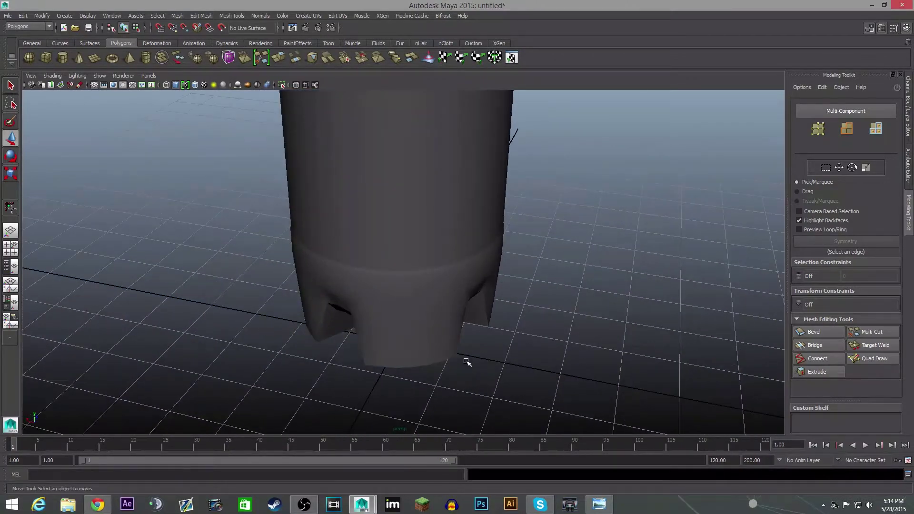
pyautogui.keyDown('alt'); pyautogui.moveTo(467, 362); pyautogui.dragTo(458, 316, button='middle'); pyautogui.keyUp('alt')
pyautogui.click(413, 285)
pyautogui.moveTo(392, 286); pyautogui.dragTo(350, 286, button='right')
pyautogui.keyDown('alt'); pyautogui.moveTo(520, 334); pyautogui.dragTo(500, 305); pyautogui.keyUp('alt')
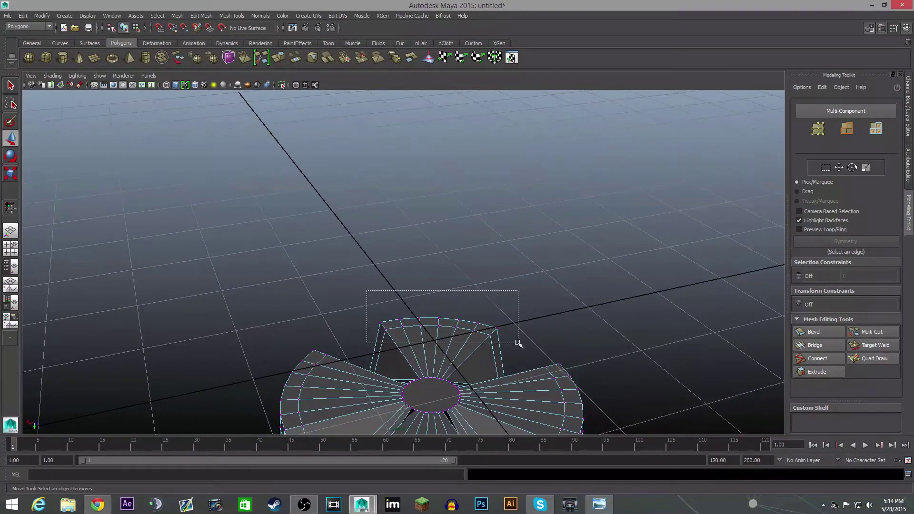
pyautogui.moveTo(518, 342); pyautogui.dragTo(464, 291)
pyautogui.press('r')
pyautogui.scroll(-5, 371, 355)
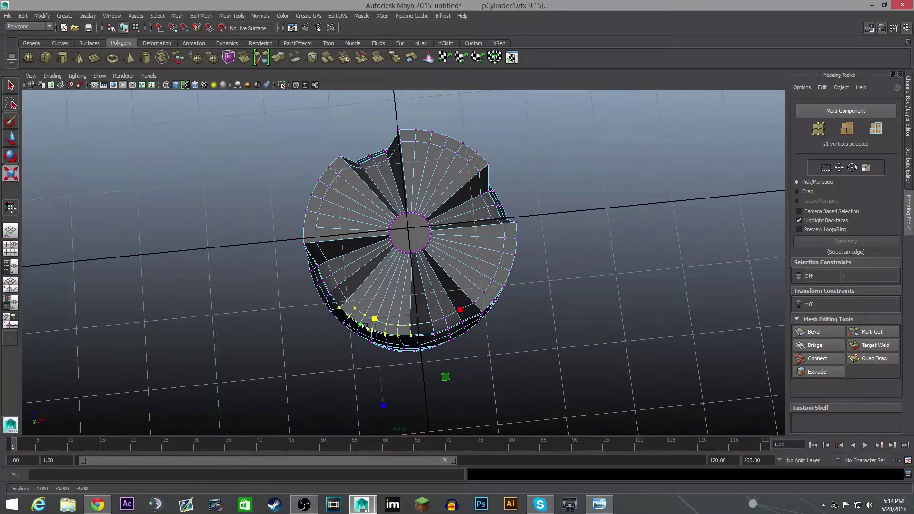
# - Select the two bottom vertex rows of the second foot and scale them to match the tapered first foot
pyautogui.keyDown('alt'); pyautogui.moveTo(367, 326); pyautogui.dragTo(458, 261); pyautogui.keyUp('alt')
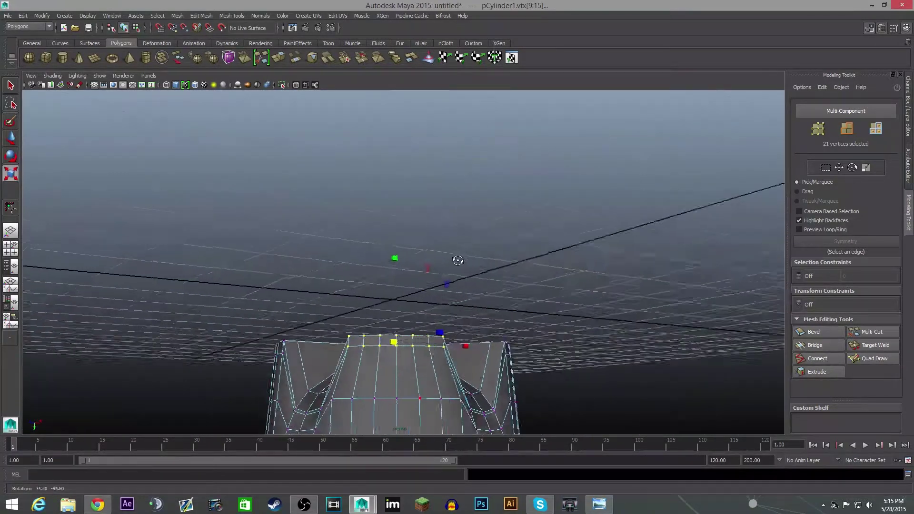
pyautogui.scroll(-5, 468, 307)
pyautogui.keyDown('alt'); pyautogui.moveTo(469, 309); pyautogui.dragTo(389, 302); pyautogui.keyUp('alt')
pyautogui.scroll(5, 437, 338)
pyautogui.keyDown('alt'); pyautogui.moveTo(440, 340); pyautogui.dragTo(389, 338); pyautogui.keyUp('alt')
pyautogui.moveTo(245, 370); pyautogui.dragTo(353, 332)
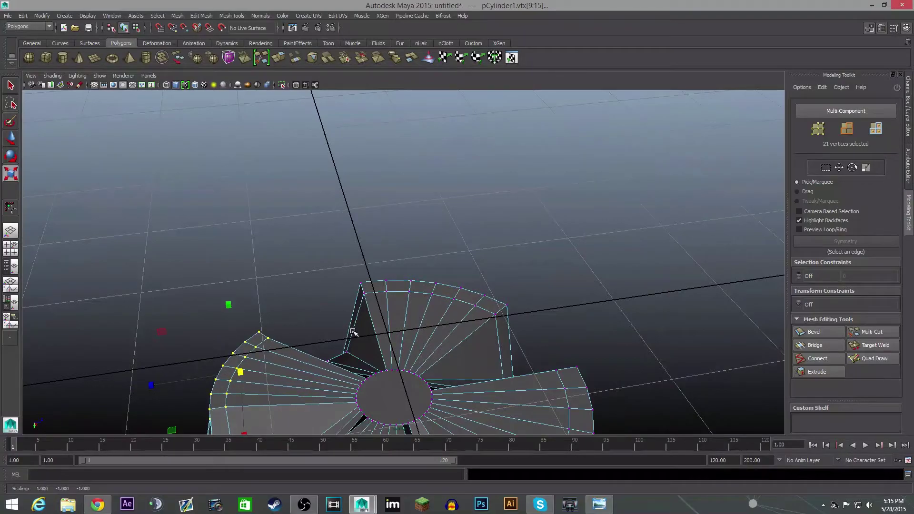
pyautogui.moveTo(522, 322); pyautogui.dragTo(522, 321)
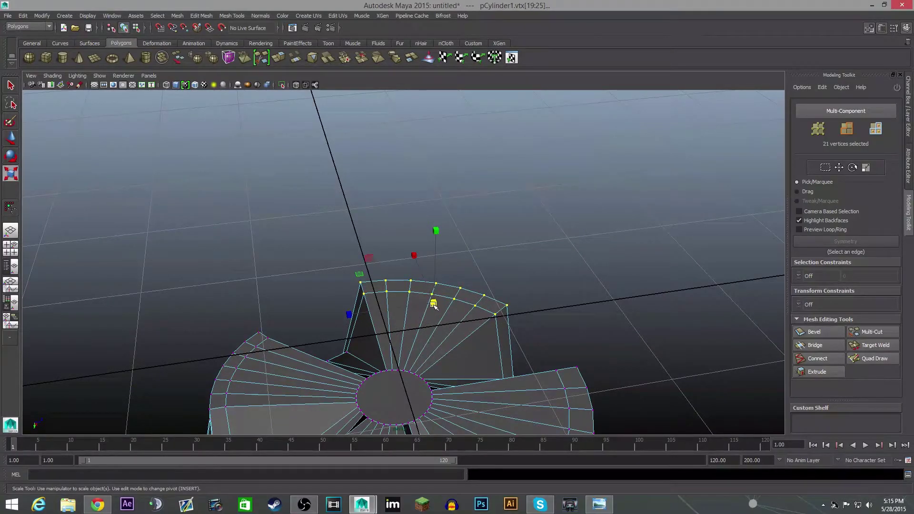
# - Taper the third foot by scaling its two bottom vertex rows, and readjust them slightly wider
pyautogui.keyDown('alt'); pyautogui.moveTo(475, 348); pyautogui.dragTo(333, 215); pyautogui.keyUp('alt')
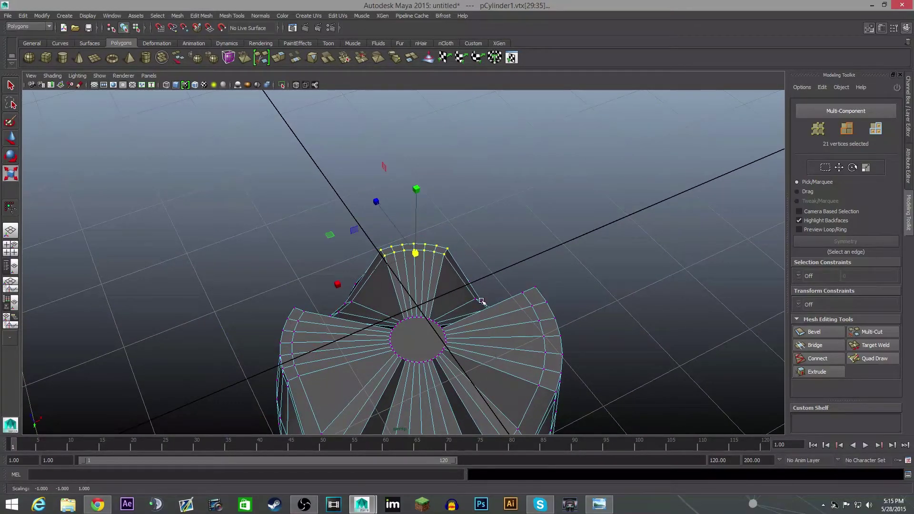
pyautogui.keyDown('alt'); pyautogui.moveTo(480, 301); pyautogui.dragTo(414, 197); pyautogui.keyUp('alt')
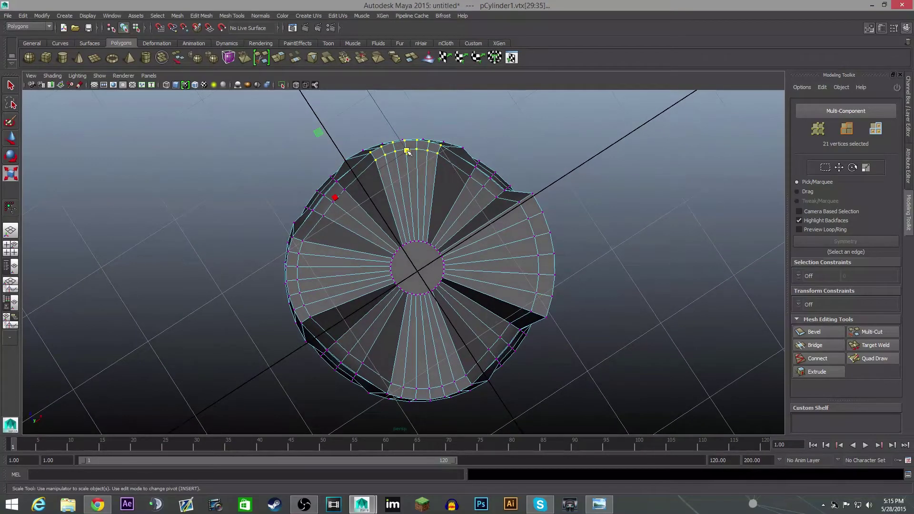
pyautogui.moveTo(408, 151); pyautogui.dragTo(410, 152)
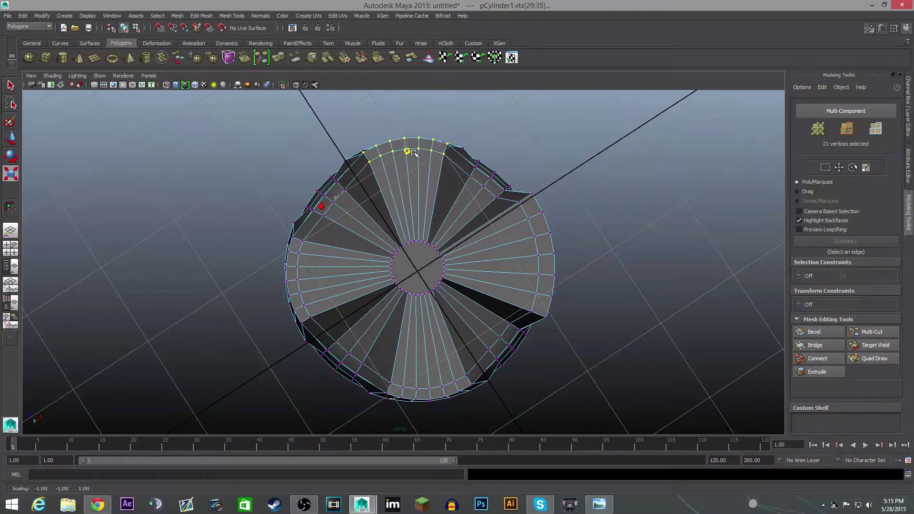
# - Taper the last foot by scaling its two bottom vertex rows, excluding the row above, and return to object mode
pyautogui.keyDown('alt'); pyautogui.moveTo(488, 234); pyautogui.dragTo(383, 178); pyautogui.keyUp('alt')
pyautogui.moveTo(480, 202); pyautogui.dragTo(480, 202)
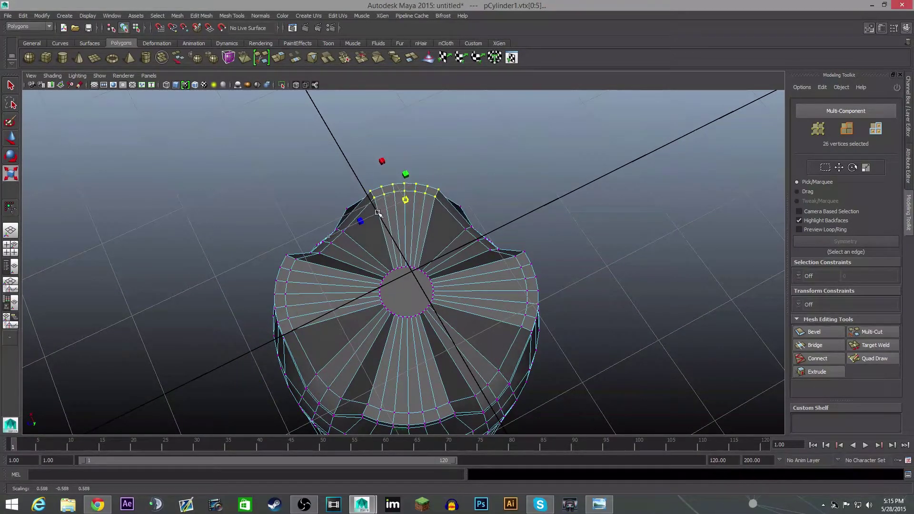
pyautogui.keyDown('alt'); pyautogui.moveTo(484, 249); pyautogui.dragTo(446, 388); pyautogui.keyUp('alt')
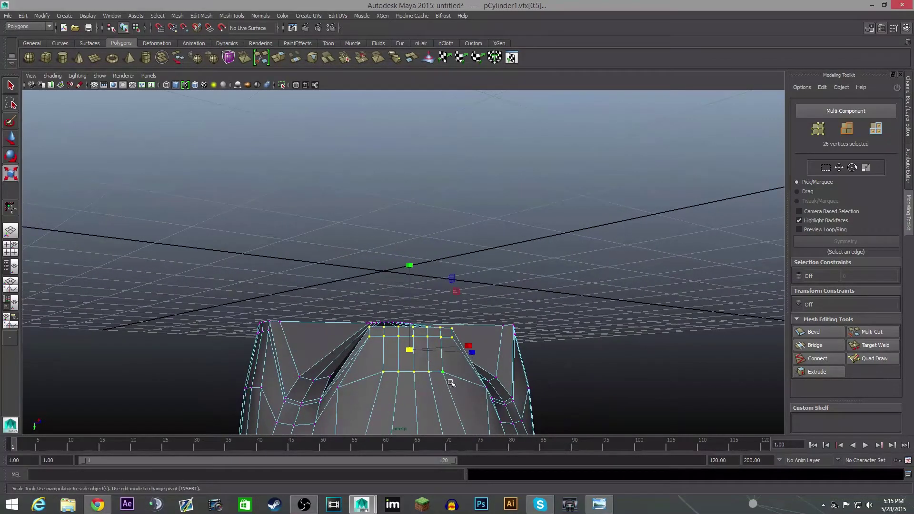
pyautogui.hotkey('ctrl', 'z')
pyautogui.keyDown('ctrl'); pyautogui.moveTo(490, 415); pyautogui.dragTo(336, 371); pyautogui.keyUp('ctrl')
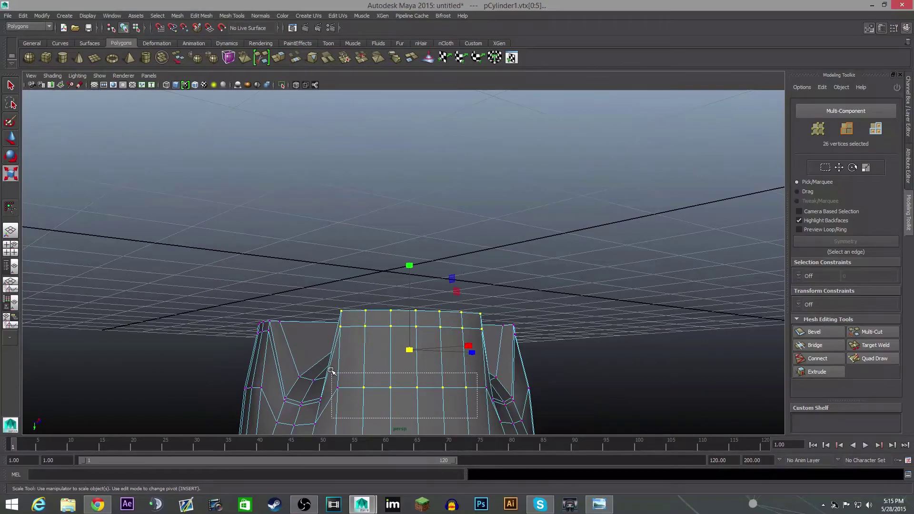
pyautogui.keyDown('alt'); pyautogui.moveTo(393, 379); pyautogui.dragTo(471, 436); pyautogui.keyUp('alt')
pyautogui.keyDown('alt'); pyautogui.moveTo(479, 350); pyautogui.dragTo(476, 285); pyautogui.keyUp('alt')
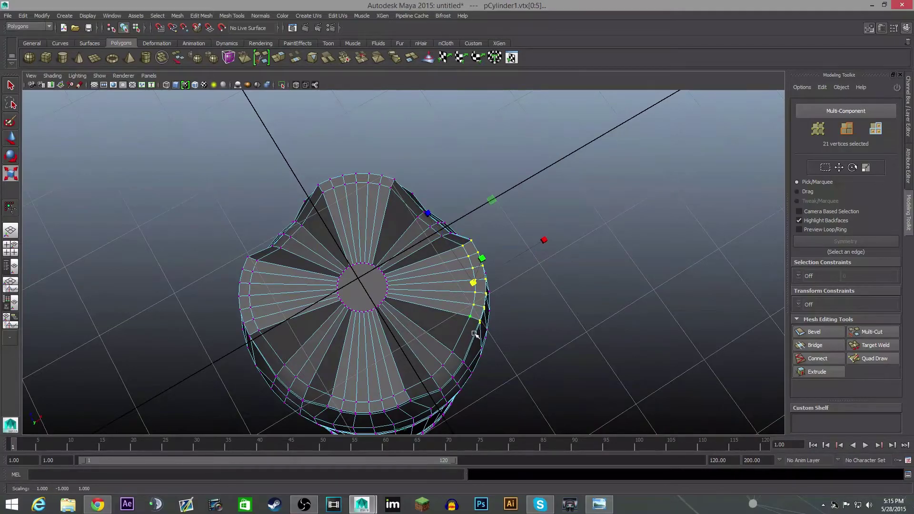
pyautogui.keyDown('alt'); pyautogui.moveTo(475, 335); pyautogui.dragTo(203, 391); pyautogui.keyUp('alt')
pyautogui.moveTo(396, 286); pyautogui.dragTo(437, 274, button='right')
pyautogui.click(482, 376)
# - Select the bottle and pick all the edges around the central circle of the base in edge mode
pyautogui.scroll(-4, 483, 375)
pyautogui.keyDown('alt'); pyautogui.moveTo(438, 386); pyautogui.dragTo(419, 381); pyautogui.keyUp('alt')
pyautogui.scroll(6, 414, 352)
pyautogui.click(410, 338)
pyautogui.press('f')
pyautogui.scroll(6, 433, 238)
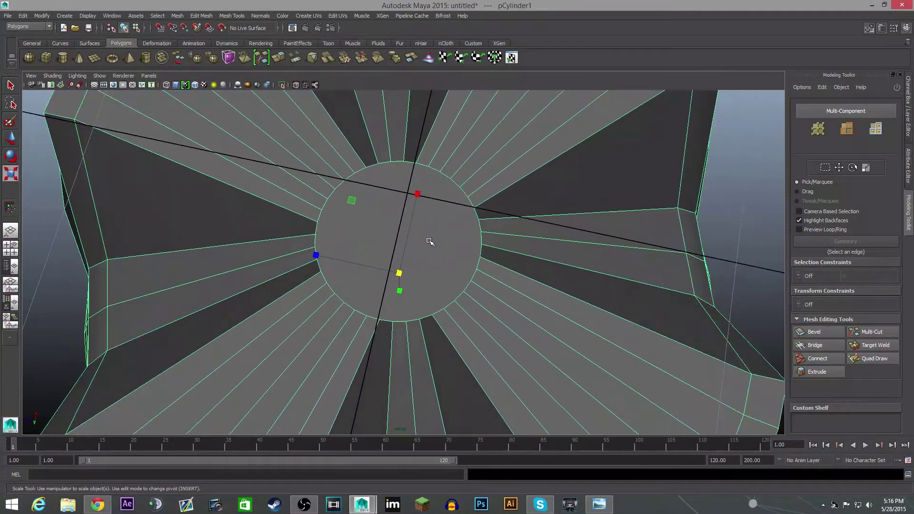
pyautogui.moveTo(430, 242); pyautogui.dragTo(430, 210, button='right')
pyautogui.click(430, 170)
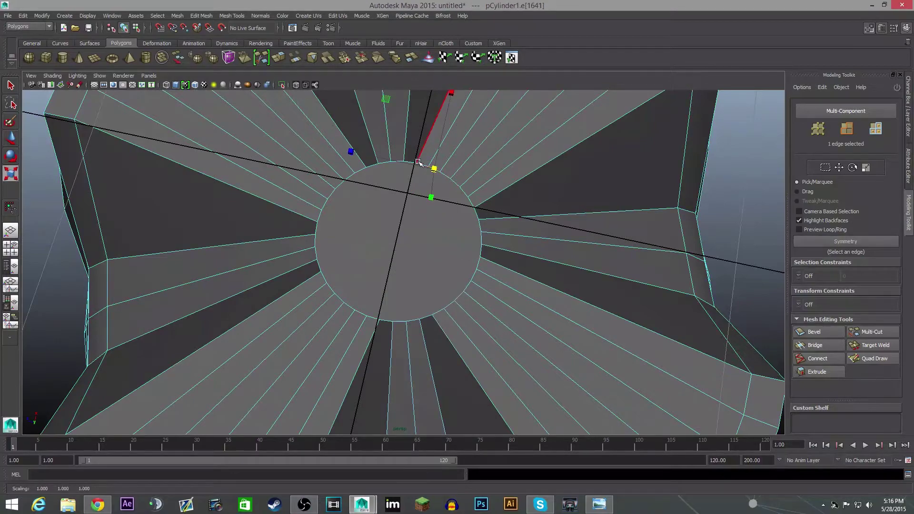
pyautogui.click(421, 163)
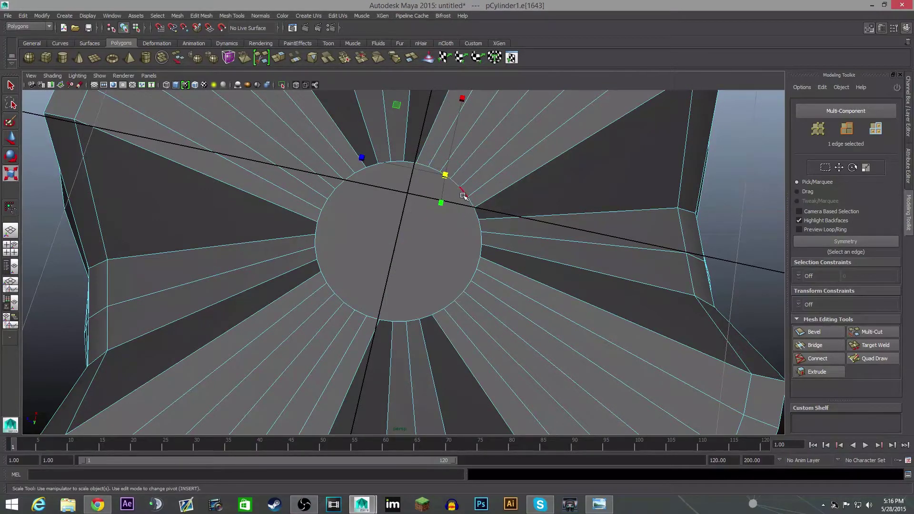
pyautogui.press('w')
pyautogui.click(424, 166)
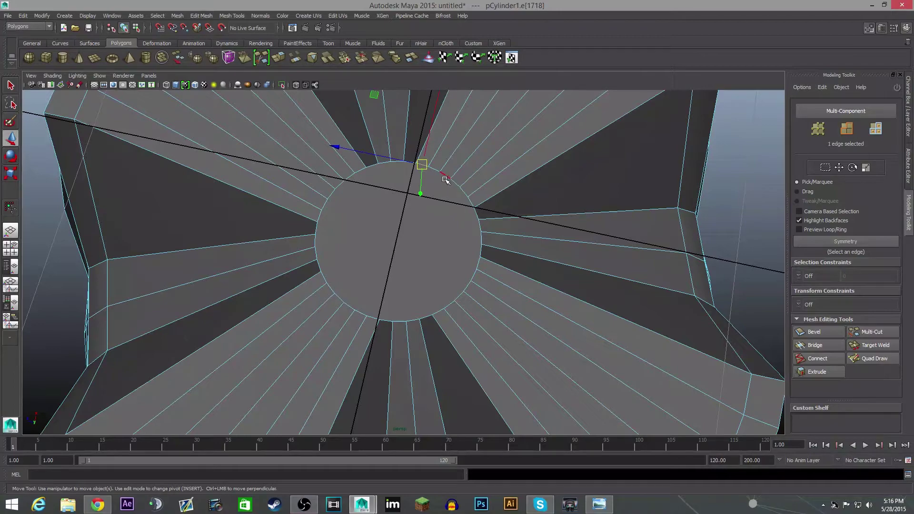
pyautogui.keyDown('shift'); pyautogui.click(434, 170); pyautogui.keyUp('shift')
pyautogui.keyDown('shift'); pyautogui.click(444, 175); pyautogui.keyUp('shift')
pyautogui.keyDown('shift'); pyautogui.click(454, 182); pyautogui.keyUp('shift')
pyautogui.keyDown('shift'); pyautogui.click(463, 190); pyautogui.keyUp('shift')
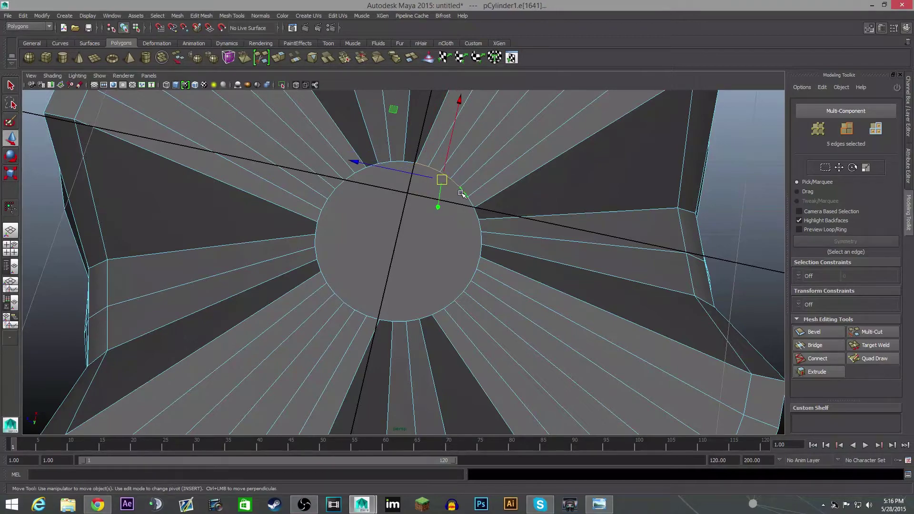
pyautogui.keyDown('shift'); pyautogui.click(462, 190); pyautogui.keyUp('shift')
pyautogui.keyDown('shift'); pyautogui.click(472, 204); pyautogui.keyUp('shift')
pyautogui.keyDown('shift'); pyautogui.click(478, 221); pyautogui.keyUp('shift')
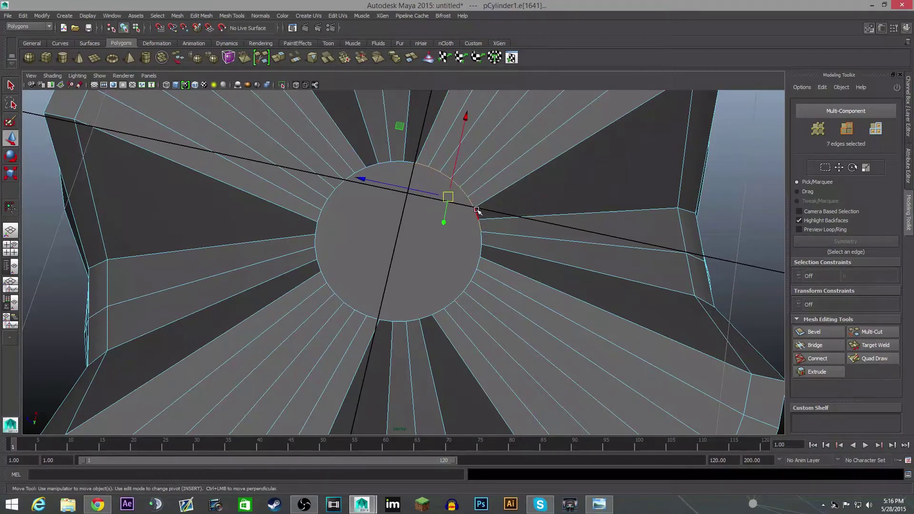
pyautogui.keyDown('shift'); pyautogui.click(482, 247); pyautogui.keyUp('shift')
pyautogui.keyDown('shift'); pyautogui.click(481, 262); pyautogui.keyUp('shift')
pyautogui.keyDown('shift'); pyautogui.click(476, 277); pyautogui.keyUp('shift')
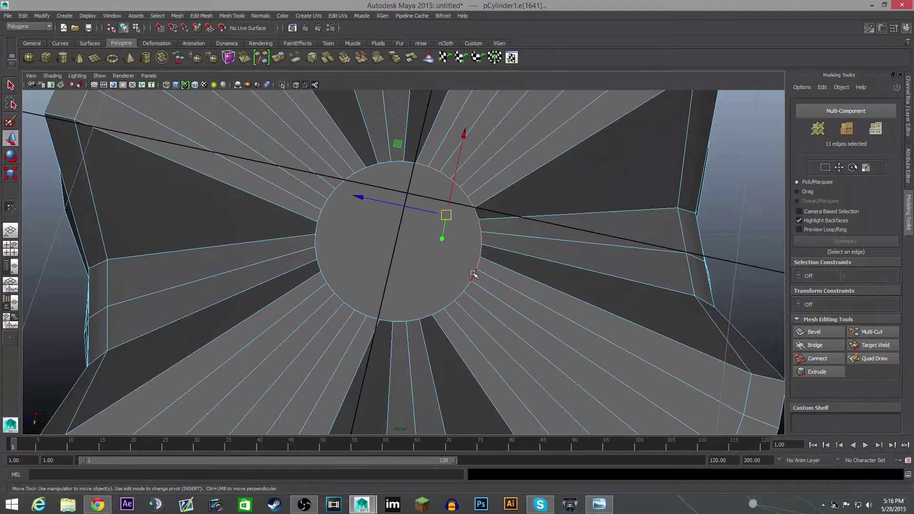
pyautogui.keyDown('shift'); pyautogui.click(469, 286); pyautogui.keyUp('shift')
pyautogui.keyDown('shift'); pyautogui.click(460, 294); pyautogui.keyUp('shift')
pyautogui.keyDown('shift'); pyautogui.click(444, 306); pyautogui.keyUp('shift')
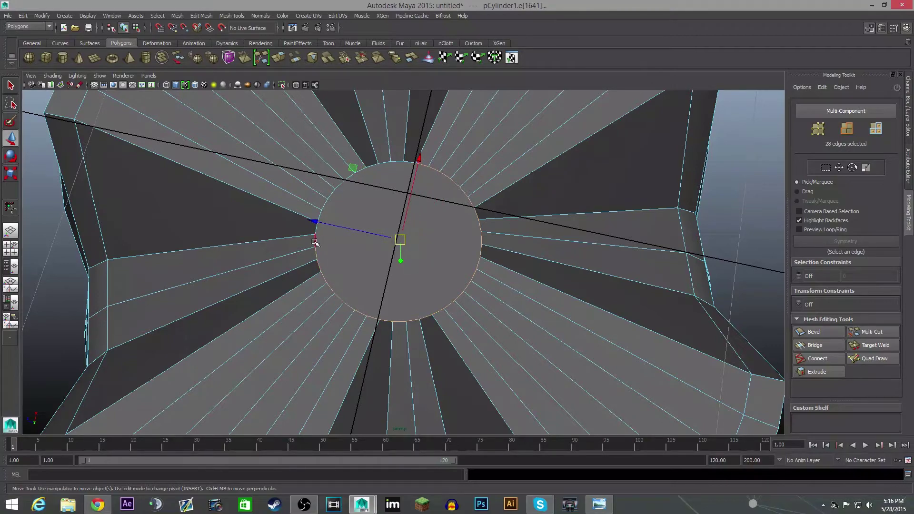
pyautogui.keyDown('shift'); pyautogui.click(320, 211); pyautogui.keyUp('shift')
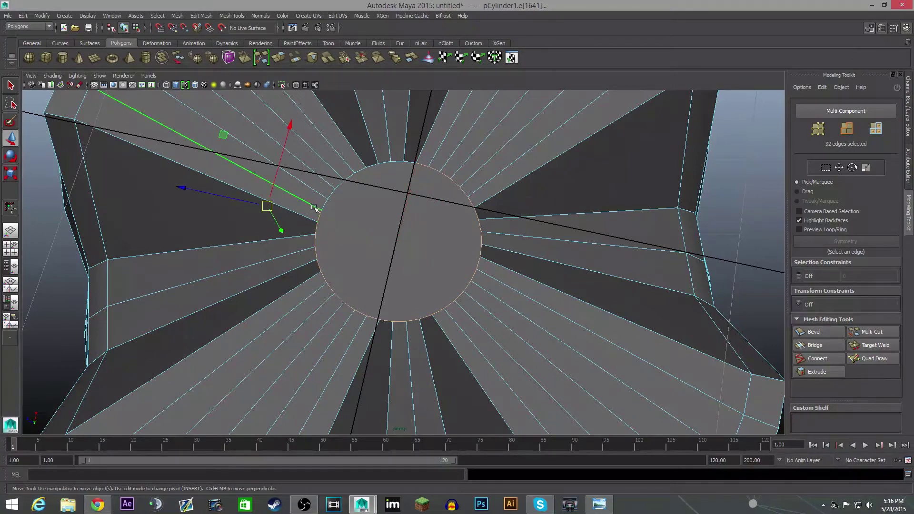
pyautogui.keyDown('shift'); pyautogui.click(314, 208); pyautogui.keyUp('shift')
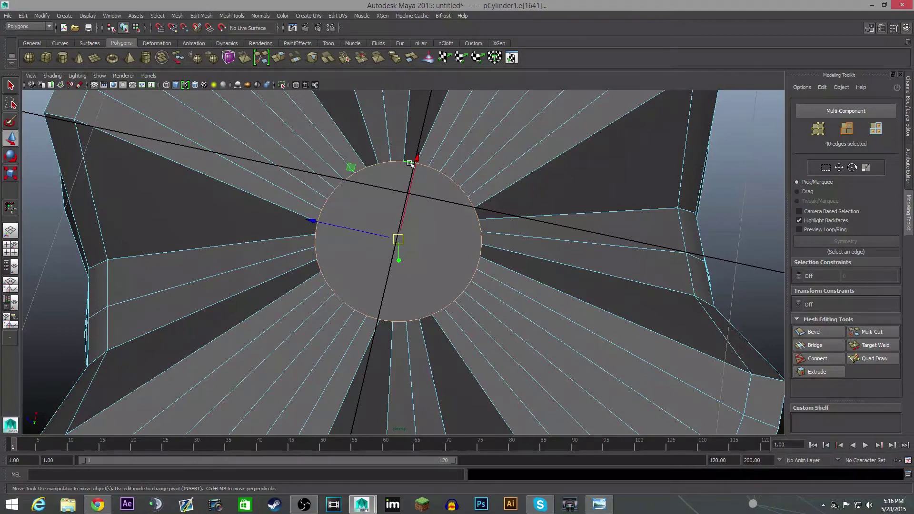
# - Try Add Divisions with the central circle's edges selected, and undo the resulting subdivision of the base faces
pyautogui.click(176, 15)
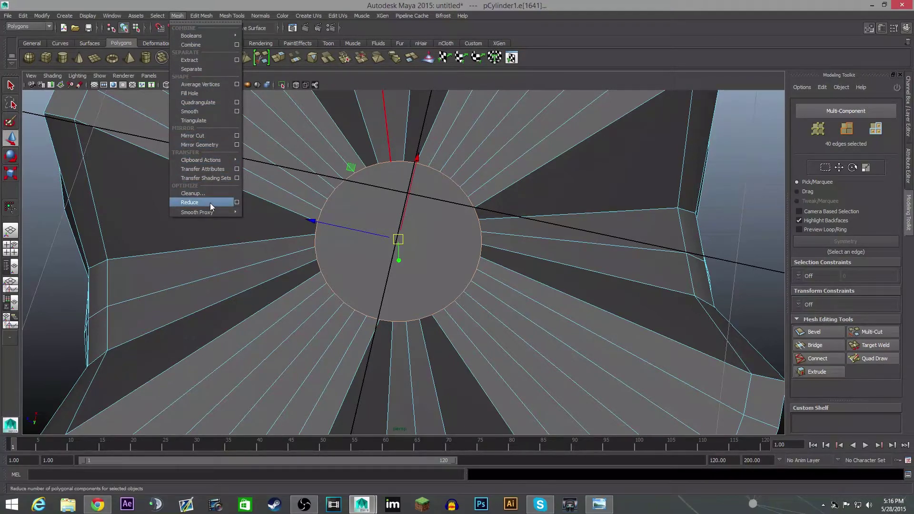
pyautogui.moveTo(200, 17)
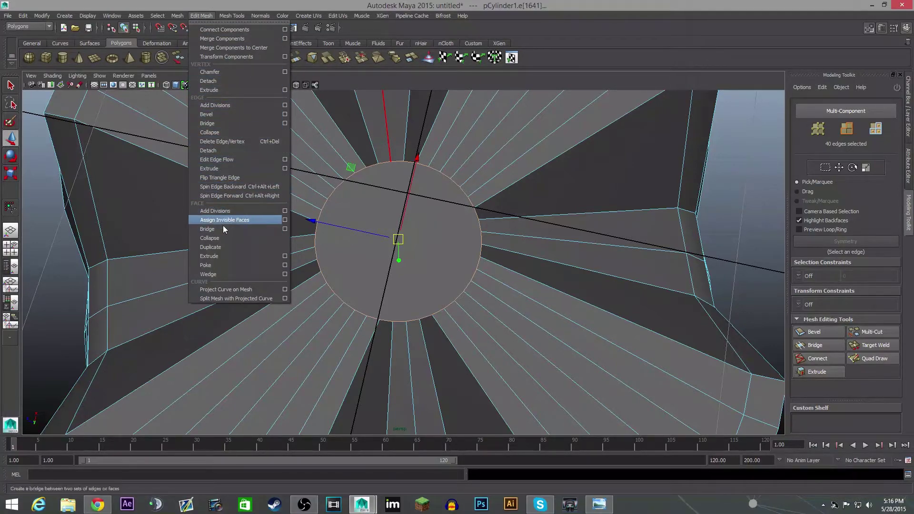
pyautogui.click(223, 212)
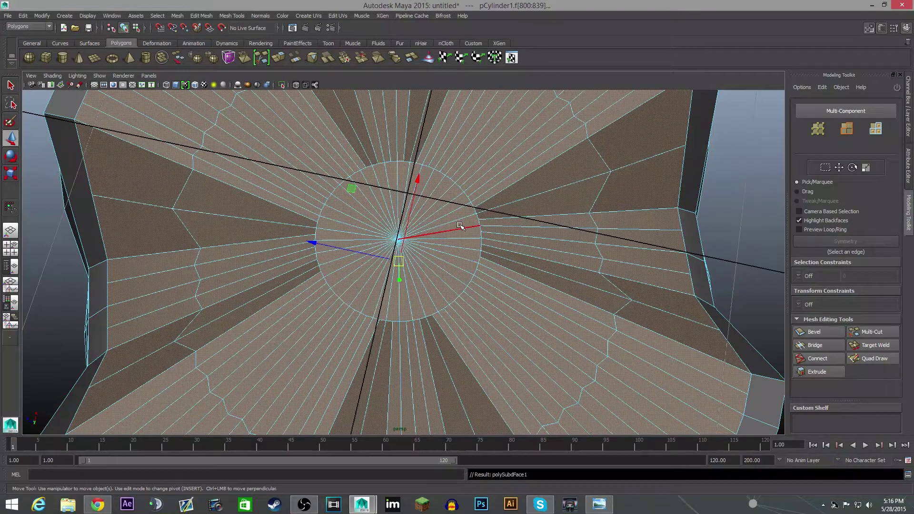
pyautogui.scroll(-7, 444, 242)
pyautogui.scroll(6, 444, 242)
pyautogui.scroll(-3, 444, 243)
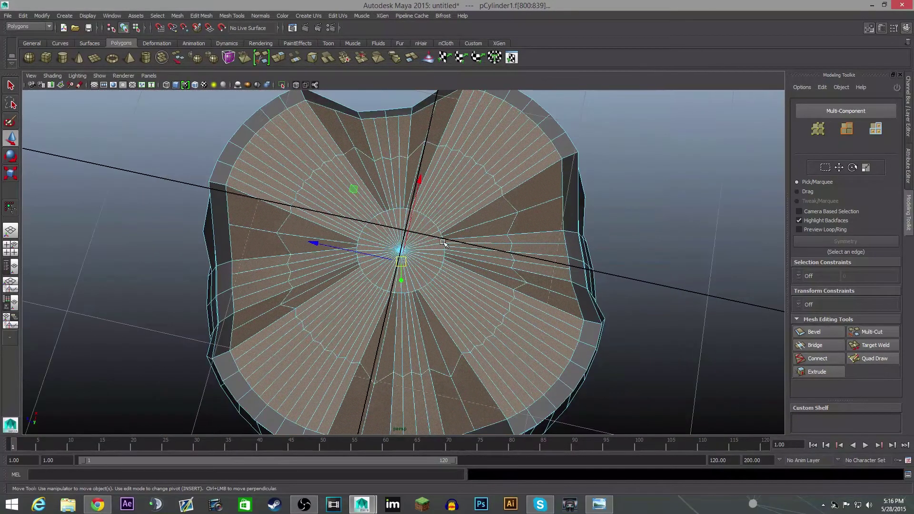
pyautogui.hotkey('ctrl', 'z')
# - Subdivide the circular centre face of the base with Add Divisions, and return to object mode with the bottle selected
pyautogui.scroll(4, 443, 243)
pyautogui.moveTo(433, 249); pyautogui.dragTo(435, 273, button='right')
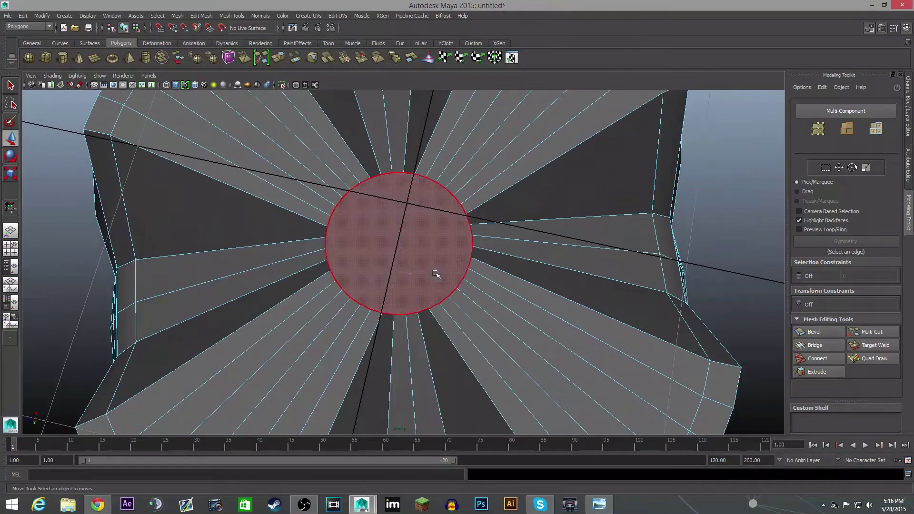
pyautogui.click(435, 274)
pyautogui.click(202, 16)
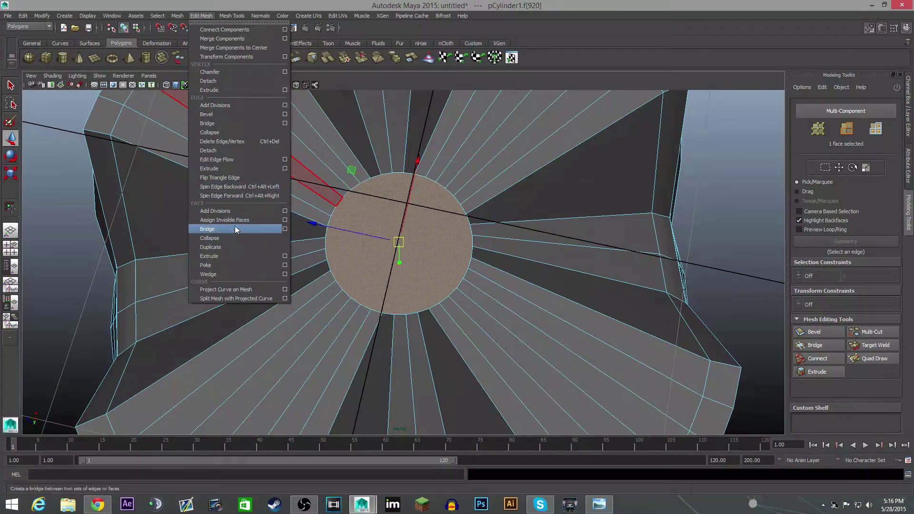
pyautogui.click(232, 209)
pyautogui.scroll(-5, 232, 210)
pyautogui.moveTo(430, 269); pyautogui.dragTo(478, 241, button='right')
pyautogui.scroll(-5, 477, 241)
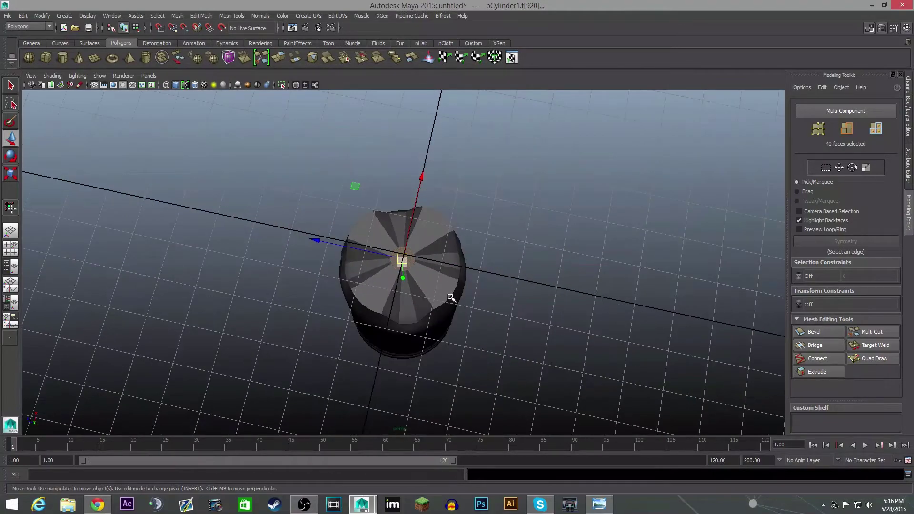
pyautogui.click(532, 291)
pyautogui.keyDown('alt'); pyautogui.moveTo(470, 329); pyautogui.dragTo(469, 357); pyautogui.keyUp('alt')
pyautogui.click(436, 294)
# - Examine how the new spokes of the centre face line up with the surrounding edges of the base
pyautogui.scroll(12, 444, 306)
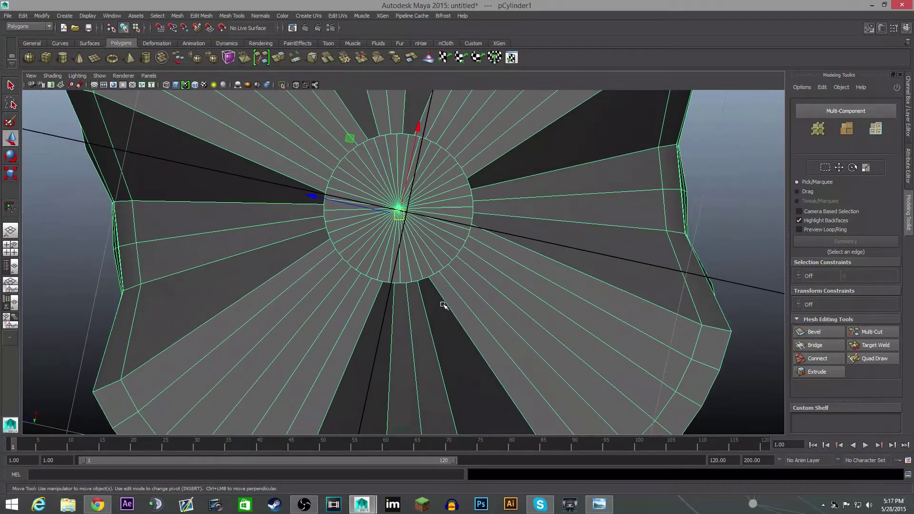
pyautogui.keyDown('alt'); pyautogui.moveTo(358, 308); pyautogui.dragTo(415, 364, button='middle'); pyautogui.keyUp('alt')
pyautogui.scroll(-4, 396, 269)
pyautogui.keyDown('alt'); pyautogui.moveTo(377, 285); pyautogui.dragTo(469, 273); pyautogui.keyUp('alt')
pyautogui.scroll(-5, 518, 296)
pyautogui.scroll(6, 471, 296)
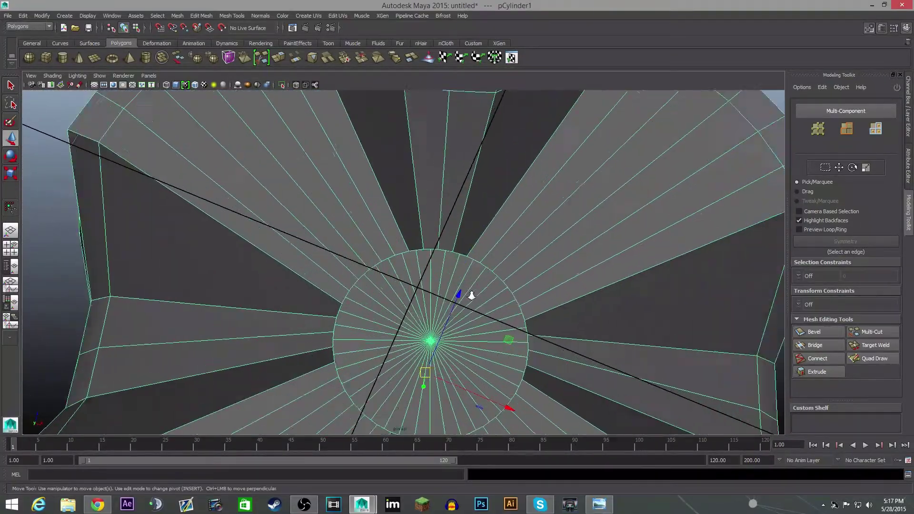
pyautogui.keyDown('alt'); pyautogui.moveTo(472, 295); pyautogui.dragTo(412, 142, button='middle'); pyautogui.keyUp('alt')
pyautogui.scroll(3, 505, 205)
pyautogui.scroll(-4, 527, 212)
pyautogui.scroll(2, 476, 250)
pyautogui.keyDown('alt'); pyautogui.moveTo(506, 254); pyautogui.dragTo(416, 273, button='middle'); pyautogui.keyUp('alt')
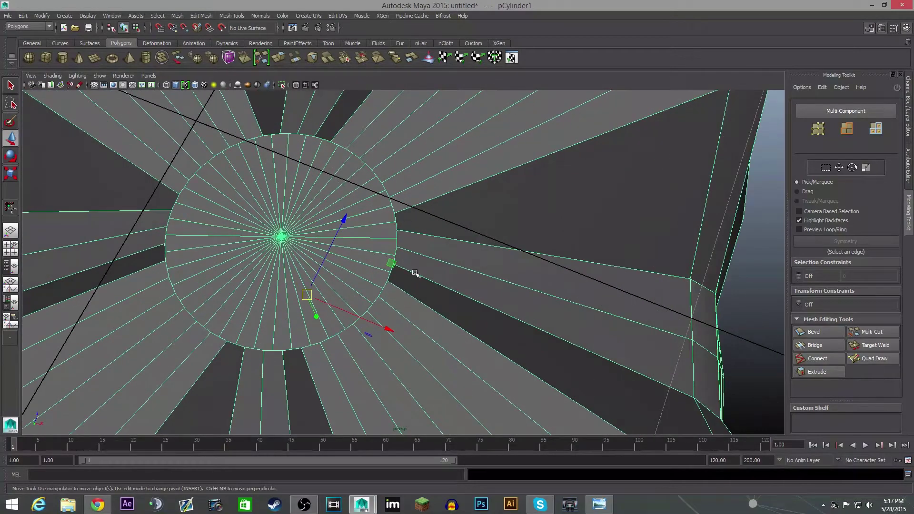
pyautogui.keyDown('alt'); pyautogui.moveTo(490, 297); pyautogui.dragTo(510, 315); pyautogui.keyUp('alt')
# - Target-weld the extra vertices on the centre circle's upper arc to the neighbouring vertices where the outer edges meet it
pyautogui.click(867, 344)
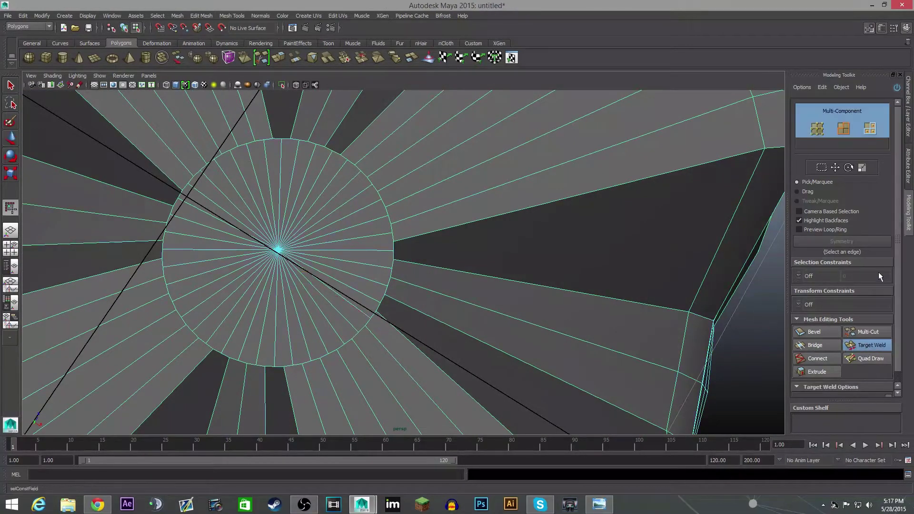
pyautogui.rightClick(385, 285)
pyautogui.click(356, 285)
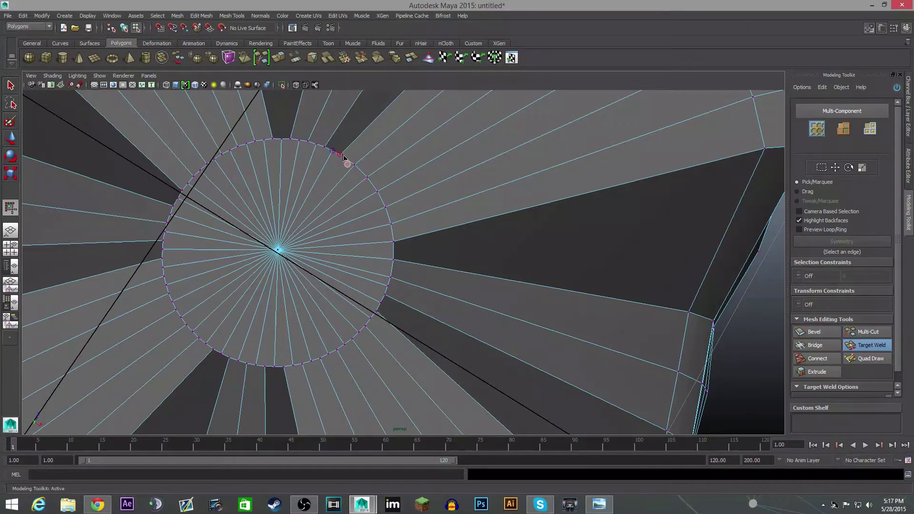
pyautogui.keyDown('alt'); pyautogui.moveTo(341, 155); pyautogui.dragTo(432, 298, button='right'); pyautogui.keyUp('alt')
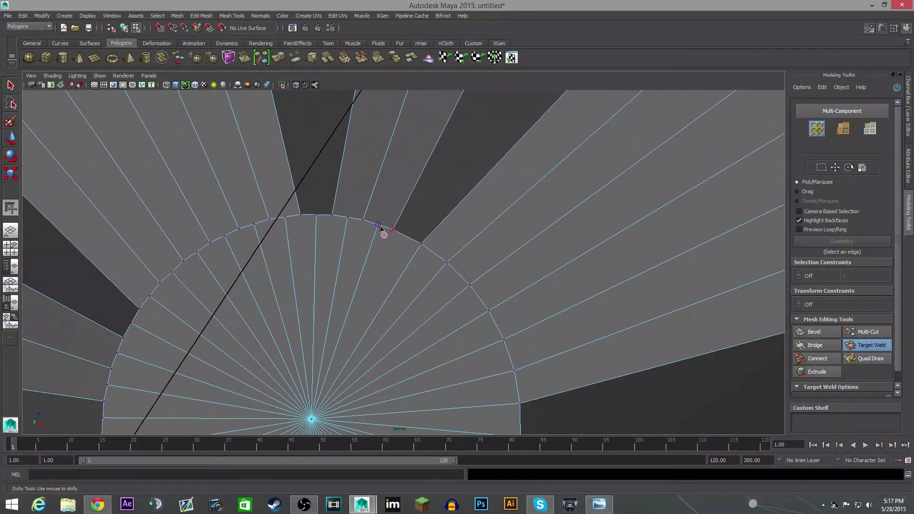
pyautogui.moveTo(379, 226)
pyautogui.mouseDown()
pyautogui.moveTo(346, 218)
pyautogui.moveTo(371, 223)
pyautogui.mouseUp()
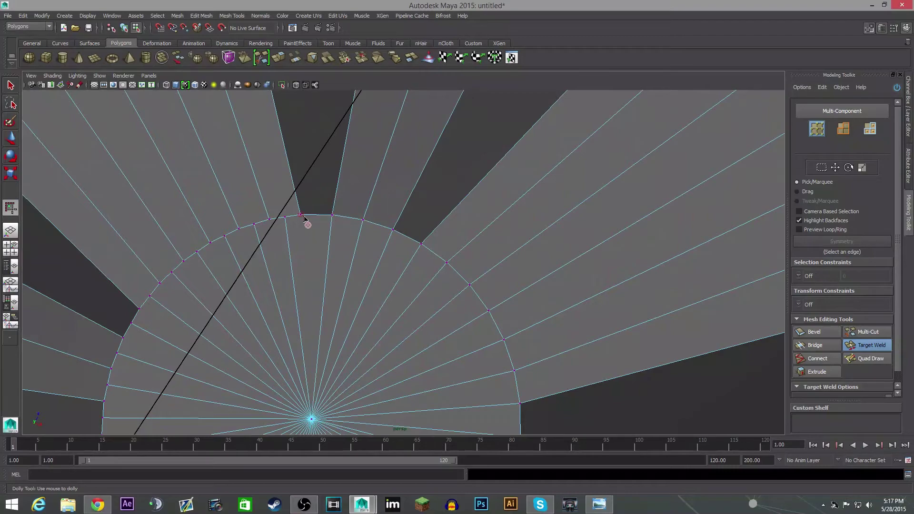
pyautogui.moveTo(303, 220); pyautogui.dragTo(302, 218)
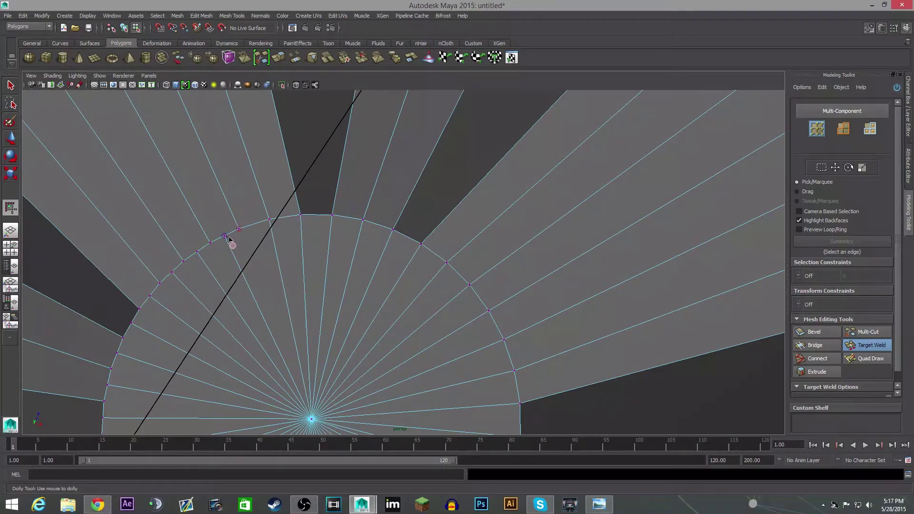
# - Weld the extra vertices along the left arc of the centre circle to their neighbouring outer-edge vertices
pyautogui.keyDown('alt'); pyautogui.moveTo(263, 238); pyautogui.dragTo(342, 215, button='middle'); pyautogui.keyUp('alt')
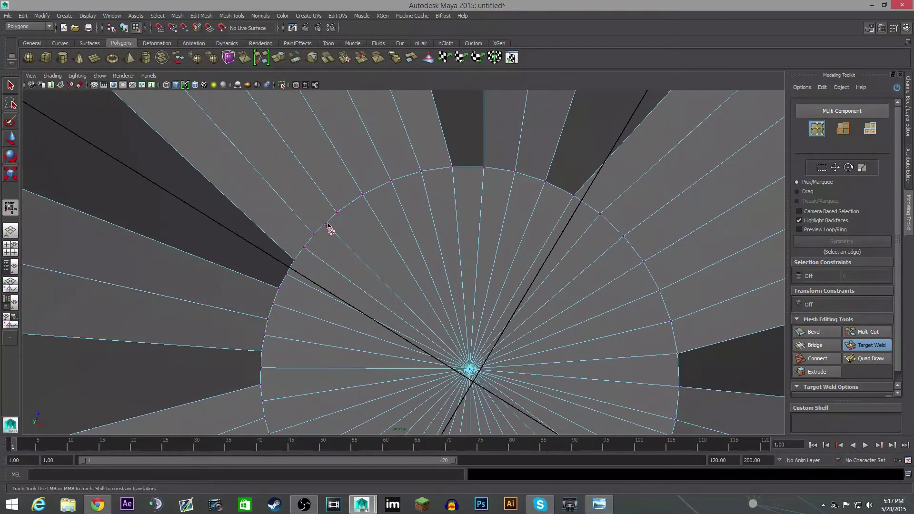
pyautogui.moveTo(313, 235); pyautogui.dragTo(314, 235)
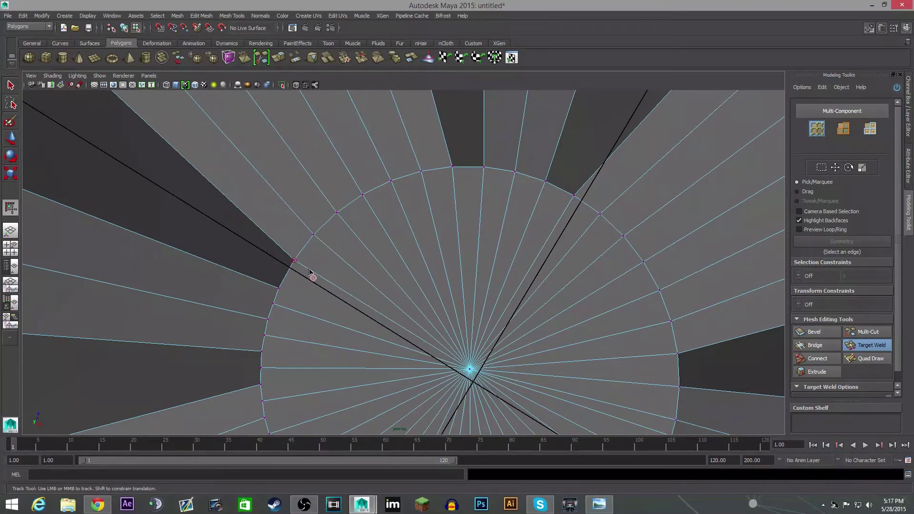
pyautogui.keyDown('alt'); pyautogui.moveTo(310, 273); pyautogui.dragTo(331, 245, button='middle'); pyautogui.keyUp('alt')
pyautogui.moveTo(334, 232); pyautogui.dragTo(335, 225)
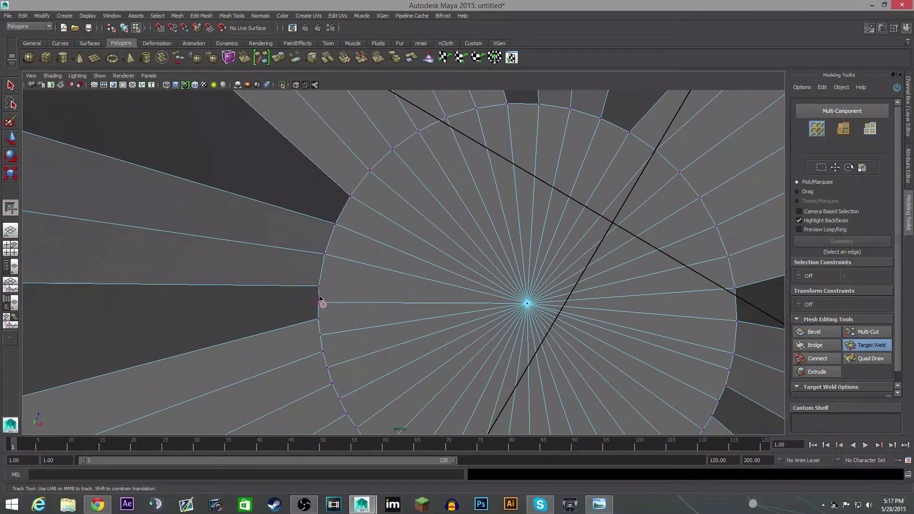
pyautogui.moveTo(322, 288); pyautogui.dragTo(321, 287)
pyautogui.keyDown('alt'); pyautogui.moveTo(321, 287); pyautogui.dragTo(349, 231, button='middle'); pyautogui.keyUp('alt')
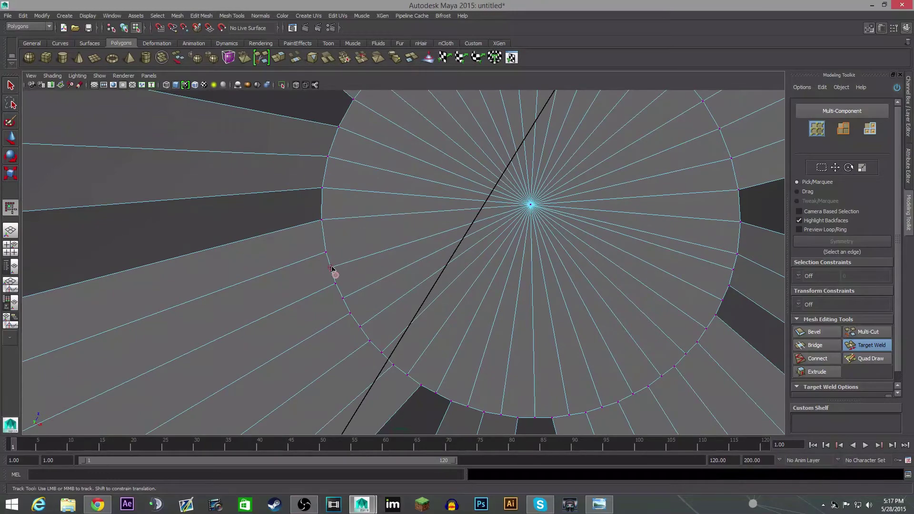
pyautogui.moveTo(339, 271); pyautogui.dragTo(340, 274)
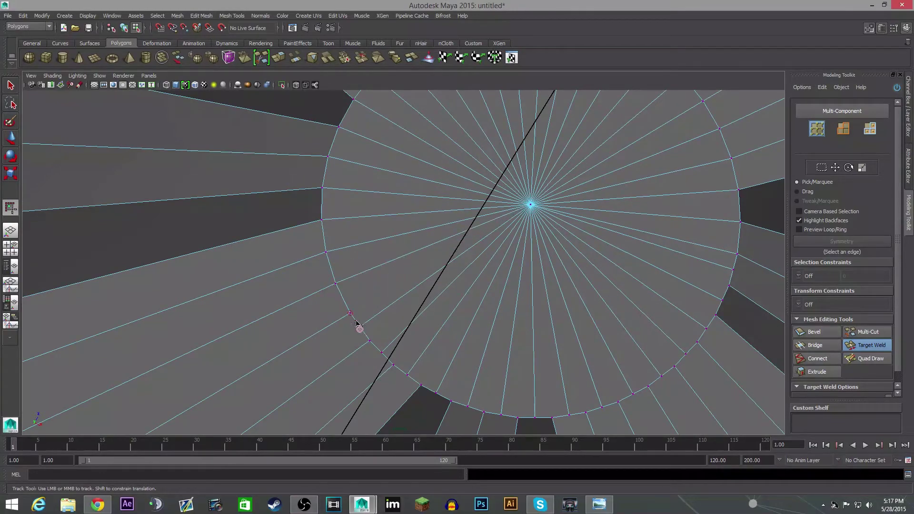
pyautogui.moveTo(357, 323); pyautogui.dragTo(351, 315)
# - Continue target-welding the extra circle vertices along the lower-left arc onto the adjacent outer-edge vertices
pyautogui.keyDown('alt'); pyautogui.moveTo(453, 350); pyautogui.dragTo(386, 315, button='middle'); pyautogui.keyUp('alt')
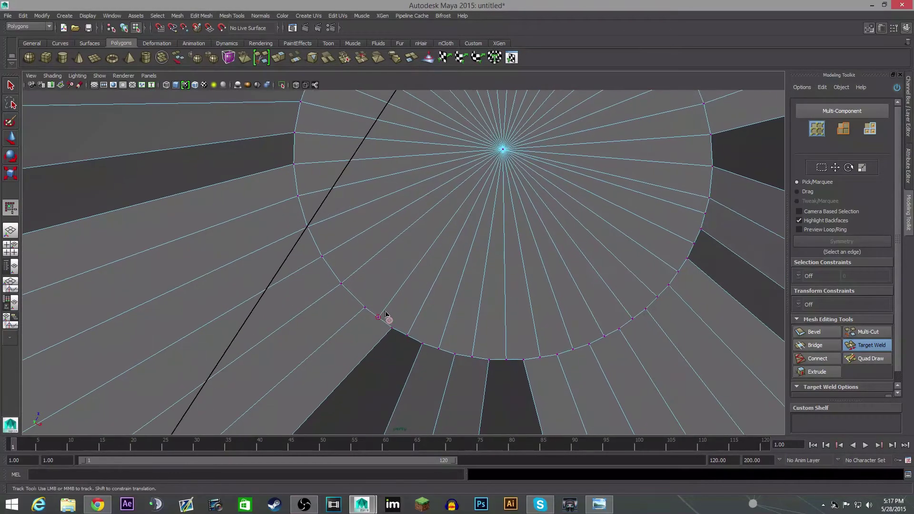
pyautogui.moveTo(378, 317)
pyautogui.mouseDown()
pyautogui.moveTo(366, 305)
pyautogui.moveTo(389, 325)
pyautogui.mouseUp()
pyautogui.scroll(2, 428, 326)
pyautogui.keyDown('alt'); pyautogui.moveTo(441, 326); pyautogui.dragTo(373, 282, button='middle'); pyautogui.keyUp('alt')
pyautogui.moveTo(366, 326); pyautogui.dragTo(359, 319)
pyautogui.moveTo(420, 336); pyautogui.dragTo(443, 339)
pyautogui.keyDown('alt'); pyautogui.moveTo(486, 343); pyautogui.dragTo(408, 322, button='middle'); pyautogui.keyUp('alt')
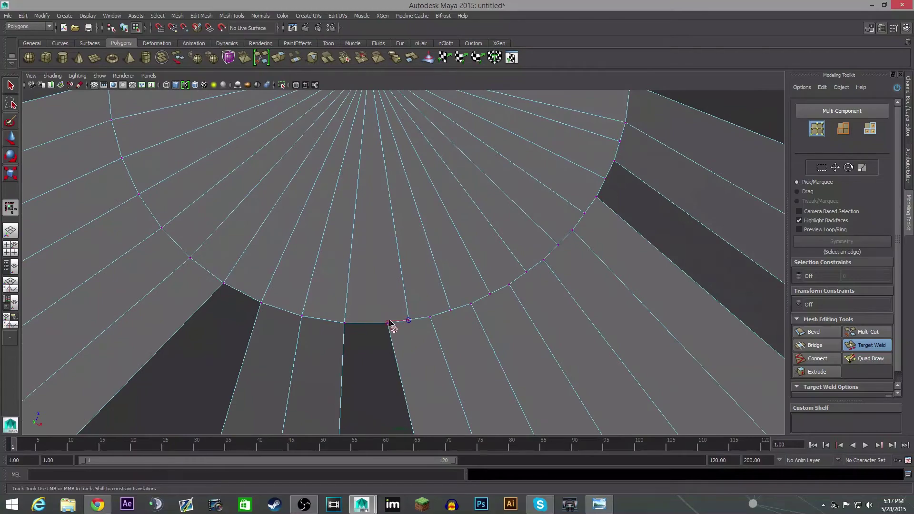
# - Merge the remaining extra vertices along the lower-right arc of the circle into the adjacent outer-edge vertices with Target Weld
pyautogui.moveTo(391, 324); pyautogui.dragTo(388, 324)
pyautogui.moveTo(451, 311); pyautogui.dragTo(470, 303)
pyautogui.moveTo(558, 245); pyautogui.dragTo(574, 228)
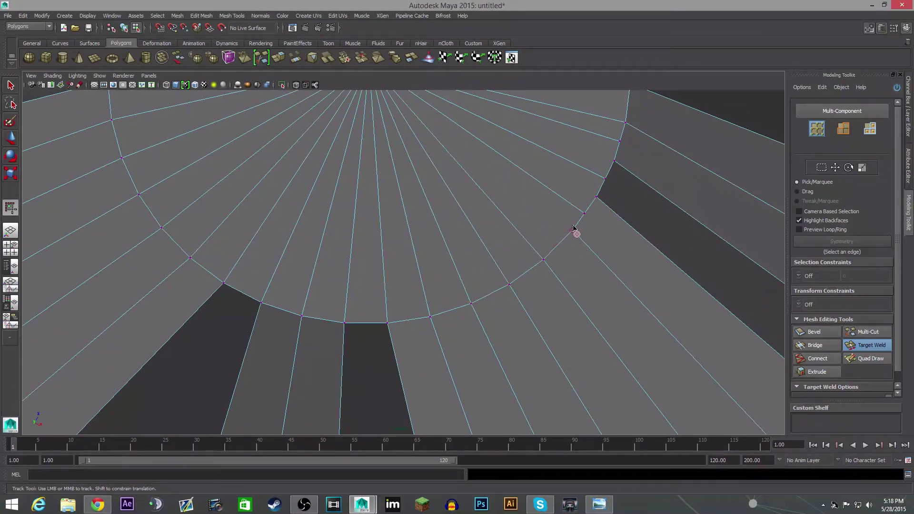
pyautogui.keyDown('alt'); pyautogui.moveTo(576, 225); pyautogui.dragTo(415, 276, button='middle'); pyautogui.keyUp('alt')
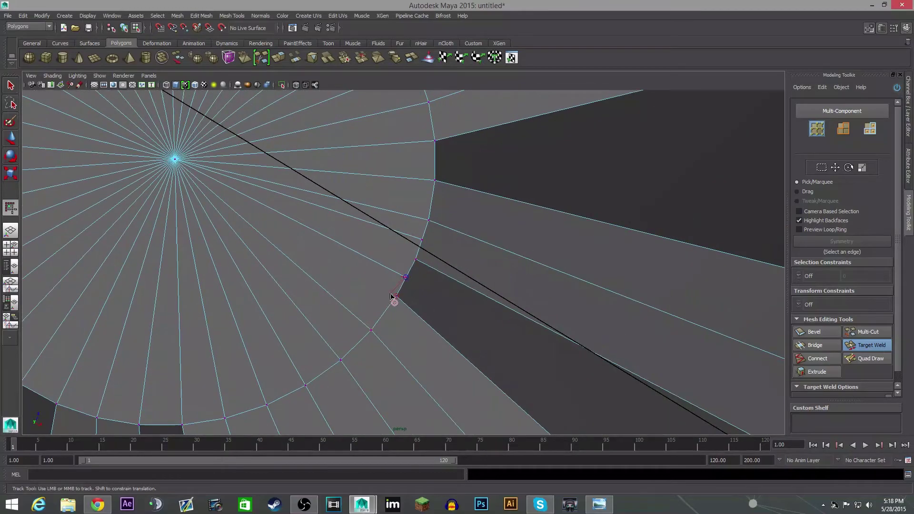
pyautogui.moveTo(404, 278); pyautogui.dragTo(392, 296)
pyautogui.moveTo(413, 257); pyautogui.dragTo(414, 259)
pyautogui.scroll(-10, 475, 263)
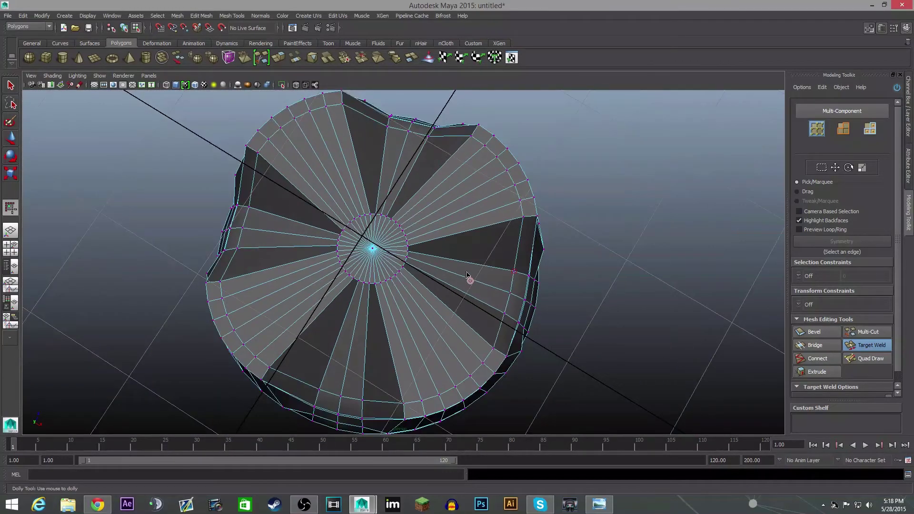
# - Leave Target Weld, return to object mode and examine the welded base and foot notches from below and from the side
pyautogui.keyDown('alt'); pyautogui.moveTo(469, 279); pyautogui.dragTo(399, 356); pyautogui.keyUp('alt')
pyautogui.click(848, 341)
pyautogui.scroll(-4, 526, 264)
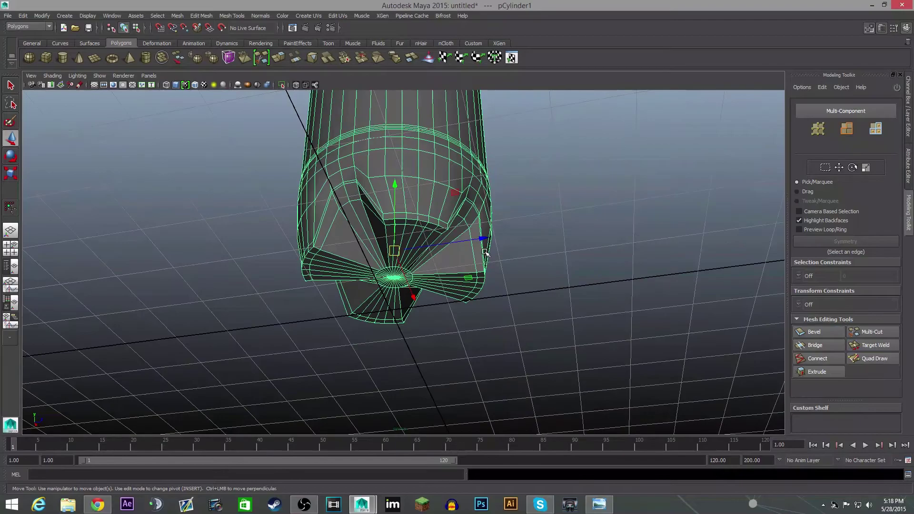
pyautogui.scroll(-6, 552, 246)
pyautogui.keyDown('alt'); pyautogui.moveTo(529, 218); pyautogui.dragTo(527, 239); pyautogui.keyUp('alt')
pyautogui.click(521, 167)
pyautogui.keyDown('alt'); pyautogui.moveTo(521, 167); pyautogui.dragTo(521, 289); pyautogui.keyUp('alt')
pyautogui.scroll(3, 483, 320)
pyautogui.scroll(4, 495, 233)
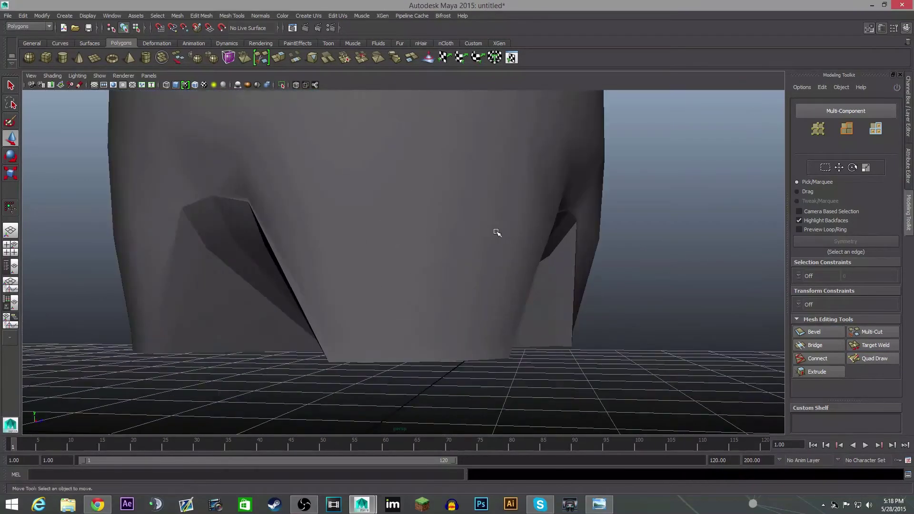
pyautogui.scroll(3, 496, 253)
pyautogui.click(508, 259)
pyautogui.keyDown('alt'); pyautogui.moveTo(508, 259); pyautogui.dragTo(549, 257); pyautogui.keyUp('alt')
# - Select the full edge loop running around the feet and over the notches, and raise it slightly
pyautogui.moveTo(574, 153); pyautogui.dragTo(573, 135, button='right')
pyautogui.doubleClick(555, 149)
pyautogui.keyDown('alt'); pyautogui.moveTo(527, 219); pyautogui.dragTo(532, 257); pyautogui.keyUp('alt')
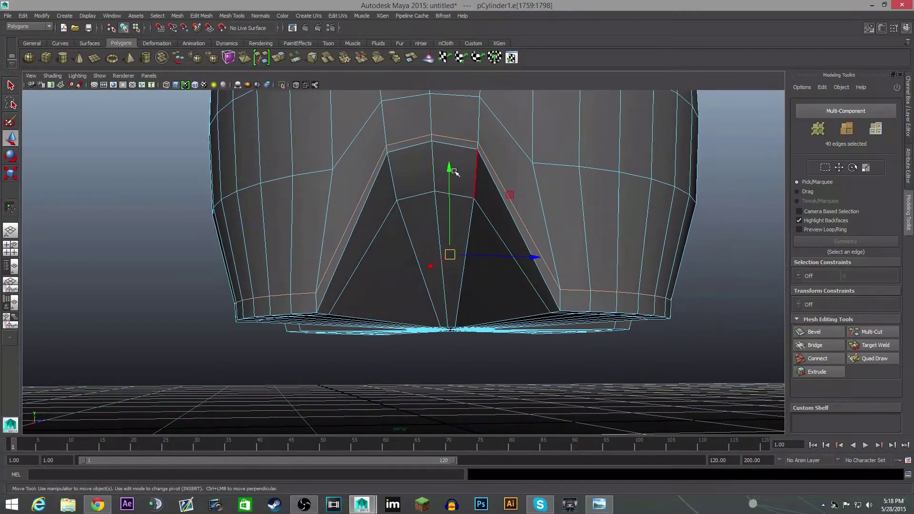
pyautogui.moveTo(454, 172); pyautogui.dragTo(450, 149)
# - Try to scale the foot edge loop slightly outward in all directions, then return to object mode
pyautogui.press('r')
pyautogui.moveTo(451, 240); pyautogui.dragTo(476, 253)
pyautogui.moveTo(476, 253); pyautogui.dragTo(553, 139, button='right')
pyautogui.scroll(-6, 523, 231)
pyautogui.keyDown('alt'); pyautogui.moveTo(524, 244); pyautogui.dragTo(481, 270); pyautogui.keyUp('alt')
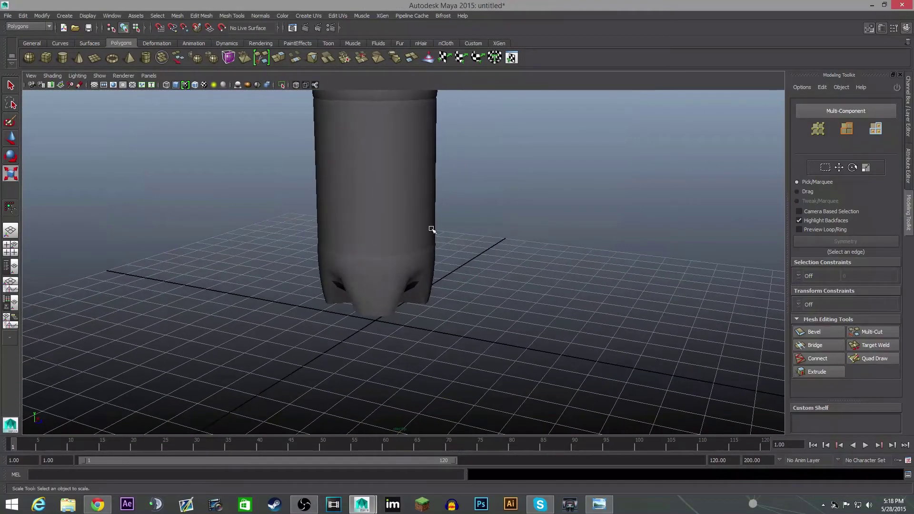
# - Examine the whole bottle deselected from several angles, checking how the feet blend into the body
pyautogui.click(432, 227)
pyautogui.scroll(-5, 476, 176)
pyautogui.keyDown('alt'); pyautogui.moveTo(477, 176); pyautogui.dragTo(481, 259, button='middle'); pyautogui.keyUp('alt')
pyautogui.scroll(2, 481, 259)
pyautogui.click(515, 278)
pyautogui.keyDown('alt'); pyautogui.moveTo(518, 281); pyautogui.dragTo(483, 262); pyautogui.keyUp('alt')
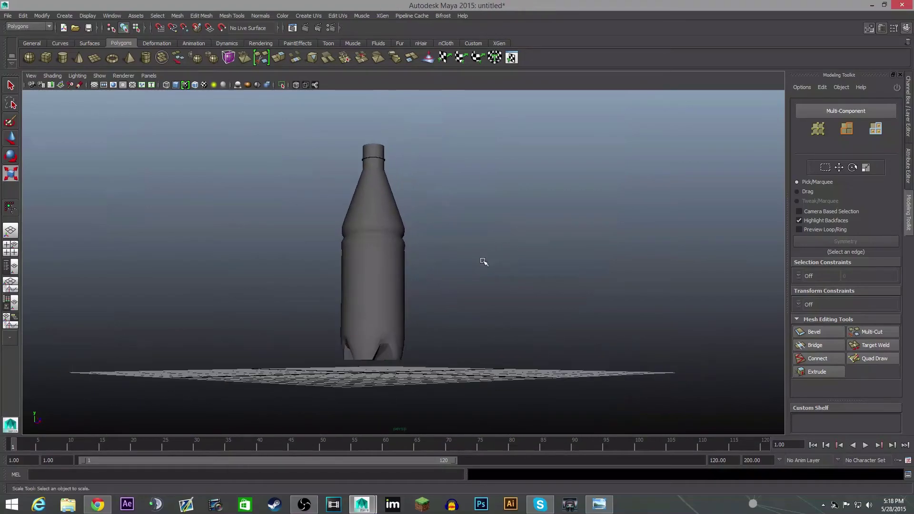
pyautogui.click(490, 292)
pyautogui.scroll(5, 428, 322)
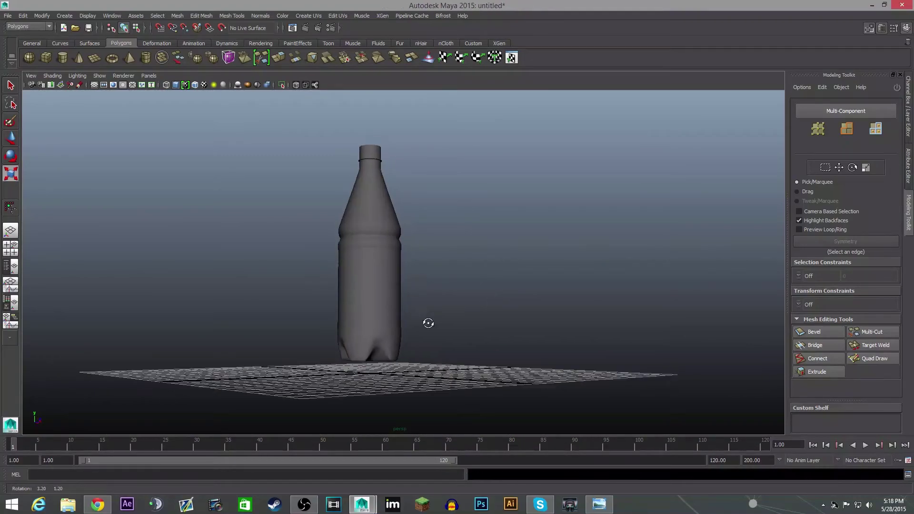
pyautogui.scroll(3, 407, 316)
pyautogui.keyDown('alt'); pyautogui.moveTo(429, 316); pyautogui.dragTo(529, 253, button='middle'); pyautogui.keyUp('alt')
pyautogui.scroll(-1, 527, 257)
# - Undo the outward scaling of the foot edge loop and clear the selection
pyautogui.hotkey('ctrl', 'z')
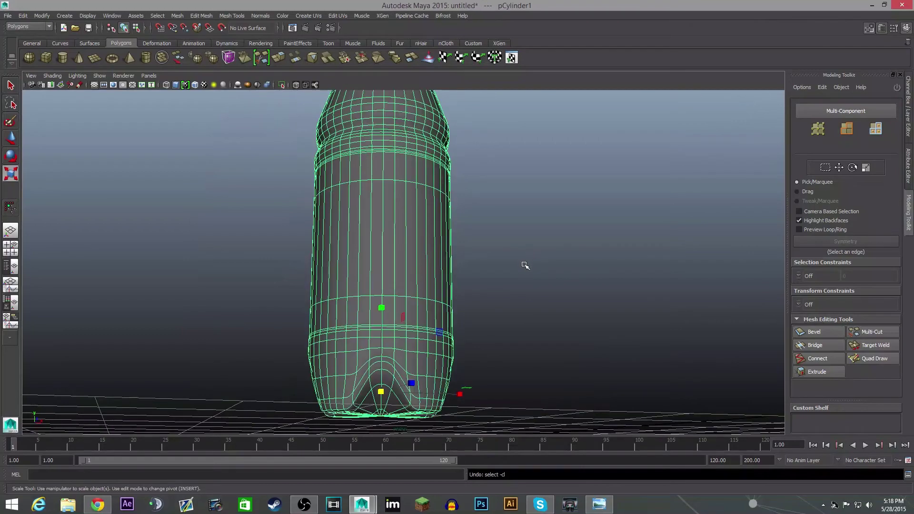
pyautogui.hotkey('ctrl', 'z')
pyautogui.hotkey('ctrl', 'z')
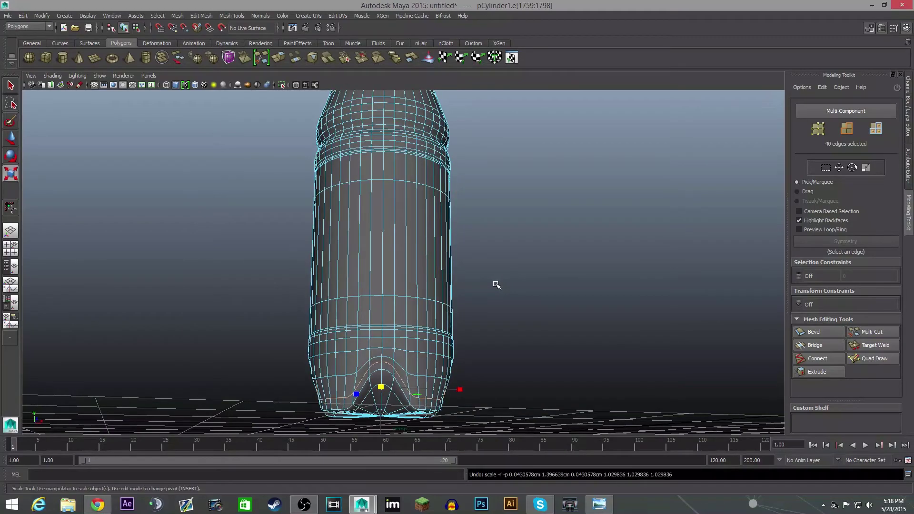
pyautogui.click(496, 286)
# - Return to object mode and examine the smoothed foot notches and the underside up close
pyautogui.scroll(-5, 496, 300)
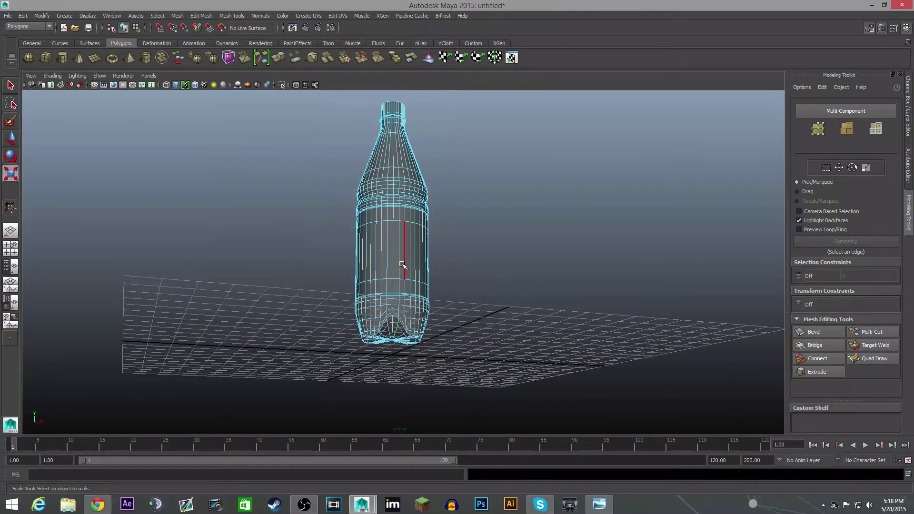
pyautogui.moveTo(402, 265); pyautogui.dragTo(460, 249, button='right')
pyautogui.click(466, 292)
pyautogui.keyDown('alt'); pyautogui.moveTo(473, 326); pyautogui.dragTo(479, 251); pyautogui.keyUp('alt')
pyautogui.scroll(5, 396, 342)
pyautogui.click(439, 304)
pyautogui.scroll(5, 443, 304)
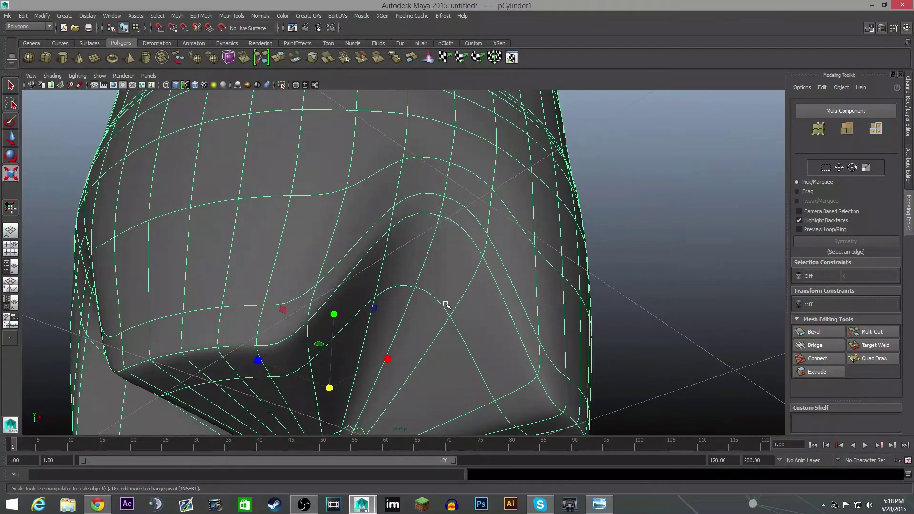
pyautogui.keyDown('alt'); pyautogui.moveTo(446, 306); pyautogui.dragTo(466, 296); pyautogui.keyUp('alt')
pyautogui.scroll(-6, 405, 269)
pyautogui.moveTo(366, 268); pyautogui.dragTo(364, 244, button='right')
pyautogui.doubleClick(387, 268)
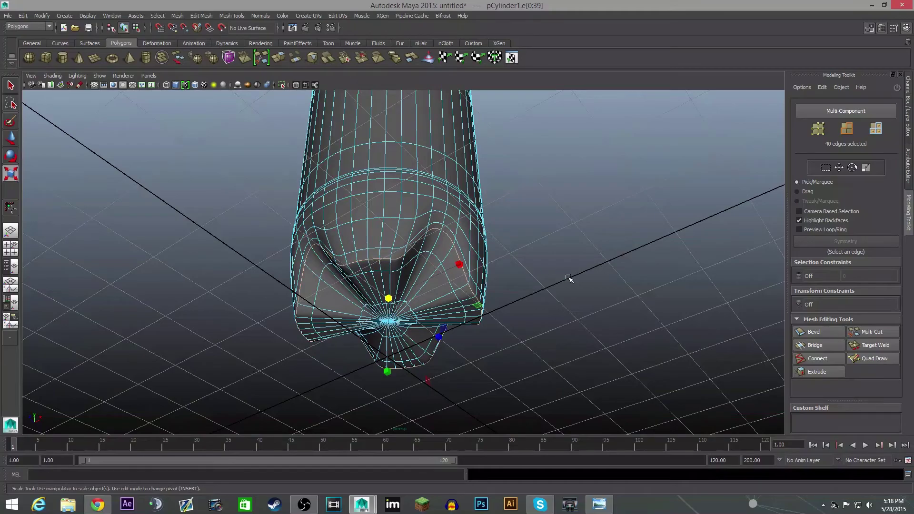
pyautogui.hotkey('ctrl', 'z')
pyautogui.keyDown('alt'); pyautogui.moveTo(543, 253); pyautogui.dragTo(471, 286); pyautogui.keyUp('alt')
pyautogui.moveTo(369, 265); pyautogui.dragTo(397, 242, button='right')
pyautogui.click(456, 227)
# - Examine the smoothed bottle's overall silhouette from the feet up to the open neck
pyautogui.scroll(-6, 472, 280)
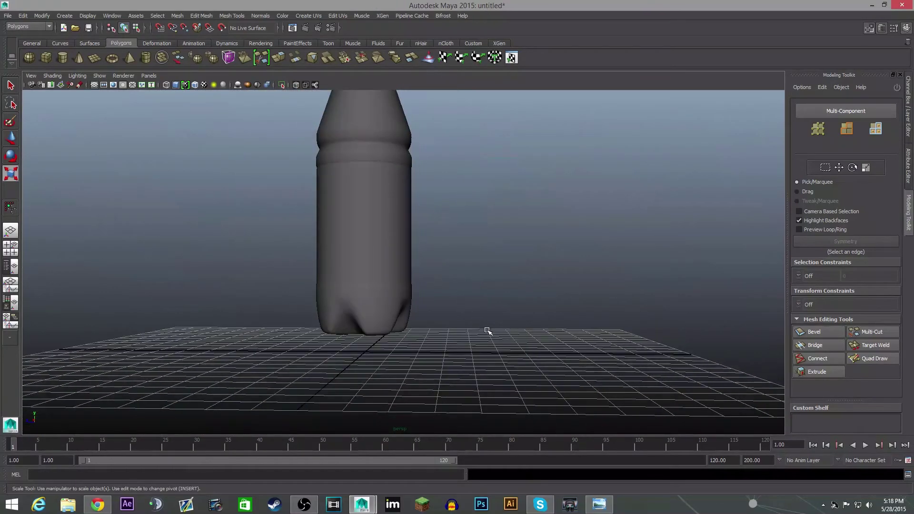
pyautogui.keyDown('alt'); pyautogui.moveTo(487, 330); pyautogui.dragTo(474, 350); pyautogui.keyUp('alt')
pyautogui.scroll(-5, 479, 302)
pyautogui.keyDown('alt'); pyautogui.moveTo(464, 281); pyautogui.dragTo(437, 357, button='middle'); pyautogui.keyUp('alt')
pyautogui.scroll(5, 457, 343)
pyautogui.keyDown('alt'); pyautogui.moveTo(483, 321); pyautogui.dragTo(562, 200, button='middle'); pyautogui.keyUp('alt')
pyautogui.scroll(5, 555, 294)
pyautogui.scroll(-6, 556, 290)
pyautogui.keyDown('alt'); pyautogui.moveTo(554, 246); pyautogui.dragTo(518, 249); pyautogui.keyUp('alt')
pyautogui.keyDown('alt'); pyautogui.moveTo(535, 165); pyautogui.dragTo(499, 305, button='middle'); pyautogui.keyUp('alt')
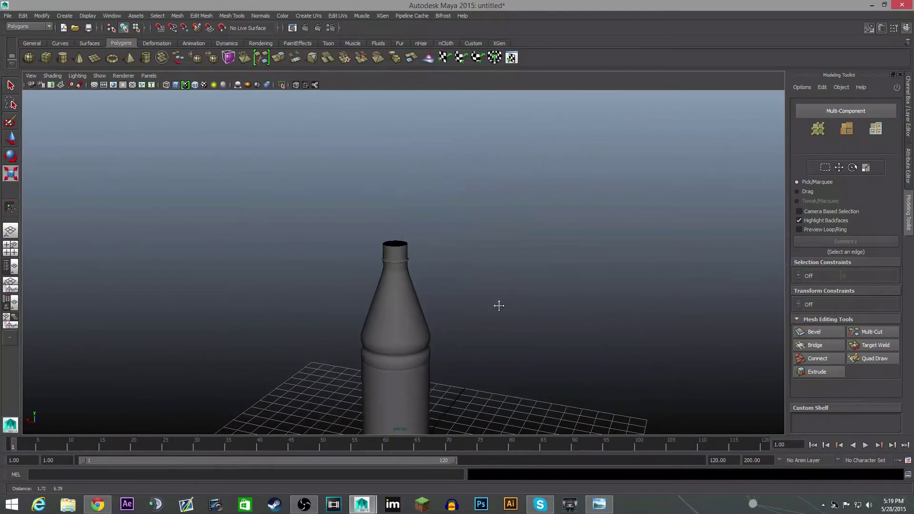
# - Select the bottle and examine the wireframe around the neck ring and upper shoulder
pyautogui.scroll(3, 497, 308)
pyautogui.click(476, 306)
pyautogui.scroll(5, 490, 298)
pyautogui.keyDown('alt'); pyautogui.moveTo(490, 298); pyautogui.dragTo(493, 257); pyautogui.keyUp('alt')
pyautogui.keyDown('alt'); pyautogui.moveTo(497, 229); pyautogui.dragTo(547, 308, button='middle'); pyautogui.keyUp('alt')
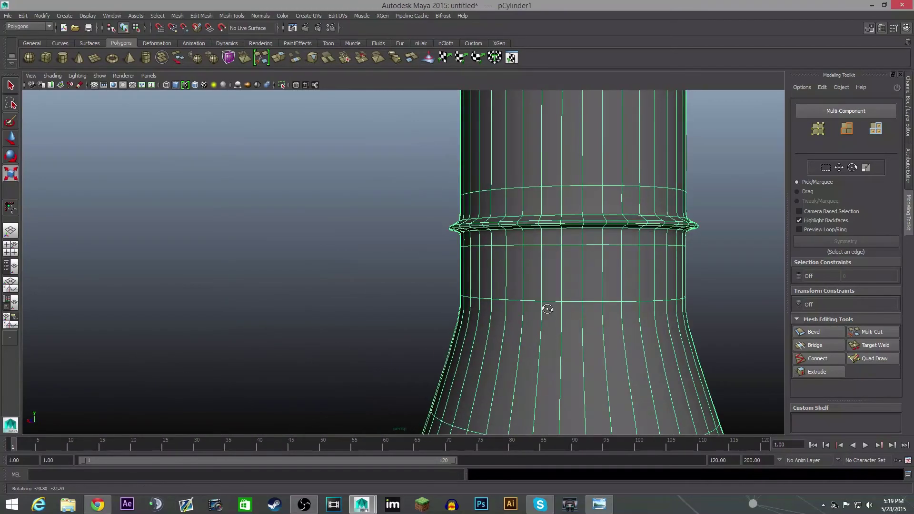
pyautogui.scroll(-5, 558, 280)
pyautogui.keyDown('alt'); pyautogui.moveTo(501, 270); pyautogui.dragTo(489, 245, button='middle'); pyautogui.keyUp('alt')
pyautogui.scroll(5, 495, 288)
# - Examine the wireframe of the lower body and feet, then view the complete bottle deselected
pyautogui.scroll(-11, 500, 286)
pyautogui.scroll(2, 489, 245)
pyautogui.scroll(4, 490, 244)
pyautogui.keyDown('alt'); pyautogui.moveTo(491, 219); pyautogui.dragTo(527, 233); pyautogui.keyUp('alt')
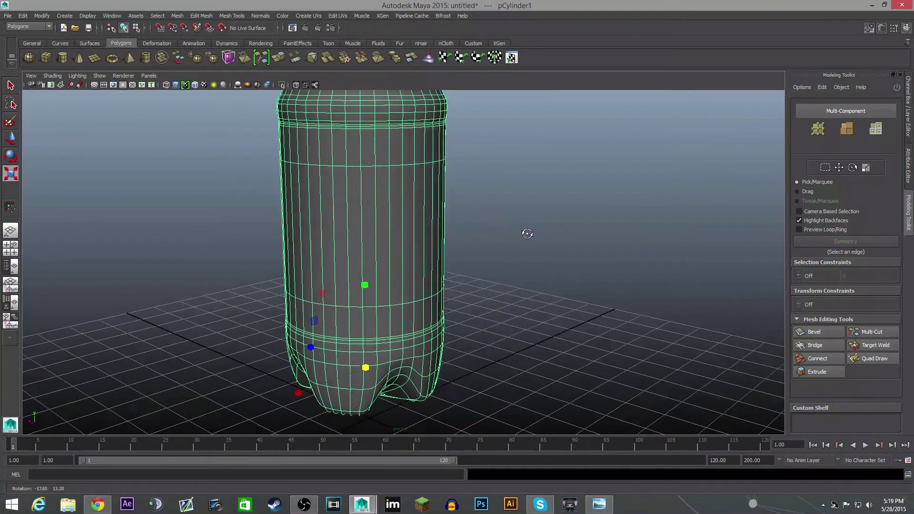
pyautogui.scroll(-4, 527, 228)
pyautogui.keyDown('alt'); pyautogui.moveTo(524, 217); pyautogui.dragTo(556, 260, button='middle'); pyautogui.keyUp('alt')
pyautogui.click(540, 212)
pyautogui.keyDown('alt'); pyautogui.moveTo(583, 292); pyautogui.dragTo(430, 117); pyautogui.keyUp('alt')
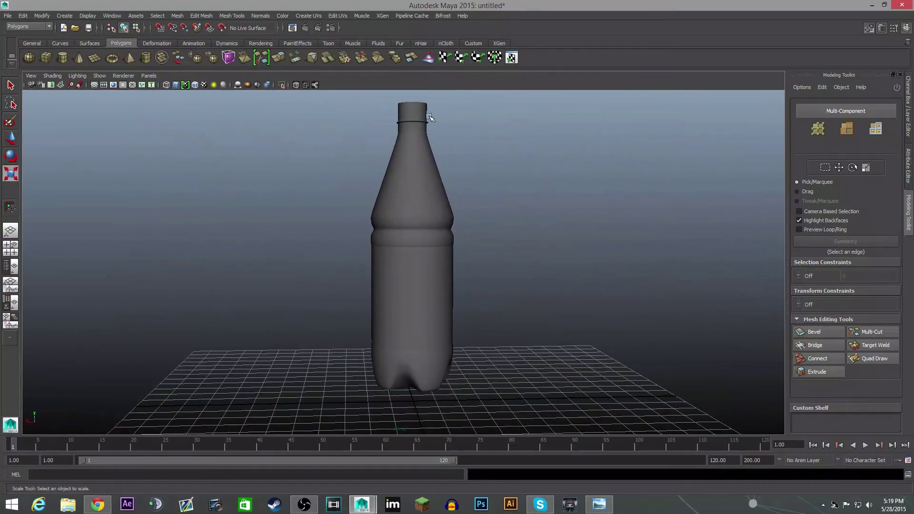
# - Select the complete bottle mesh in object mode
pyautogui.click(394, 244)
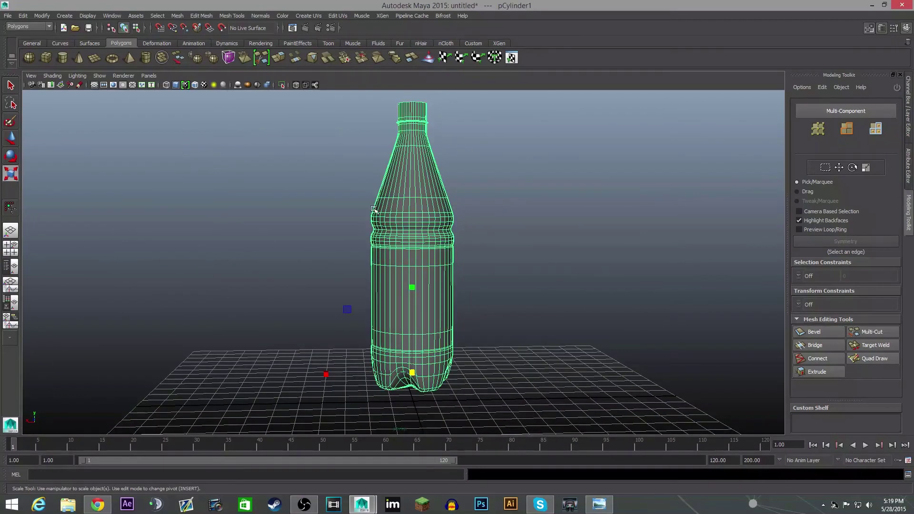
pyautogui.click(292, 317)
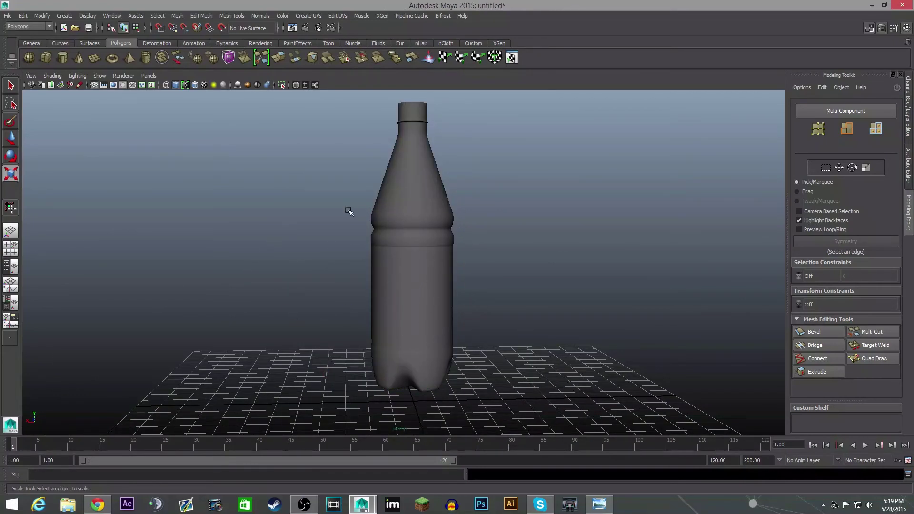
pyautogui.moveTo(601, 374); pyautogui.dragTo(150, 156)
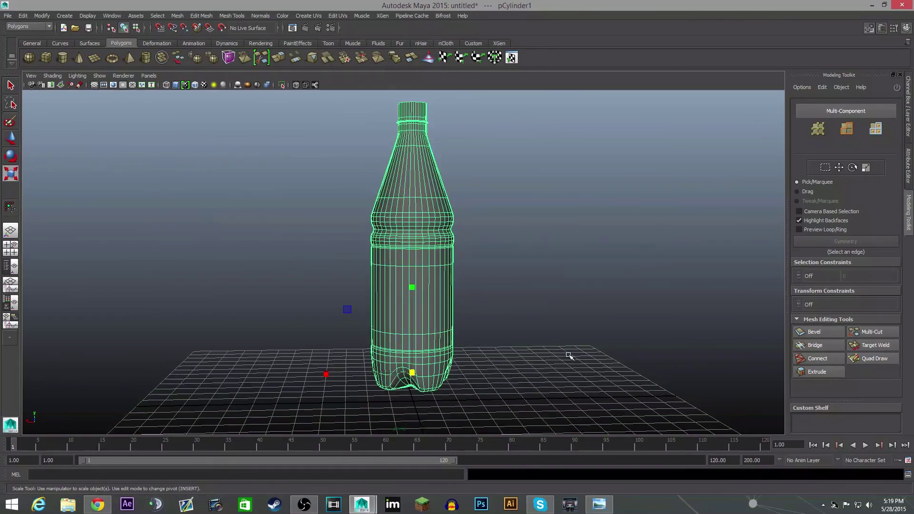